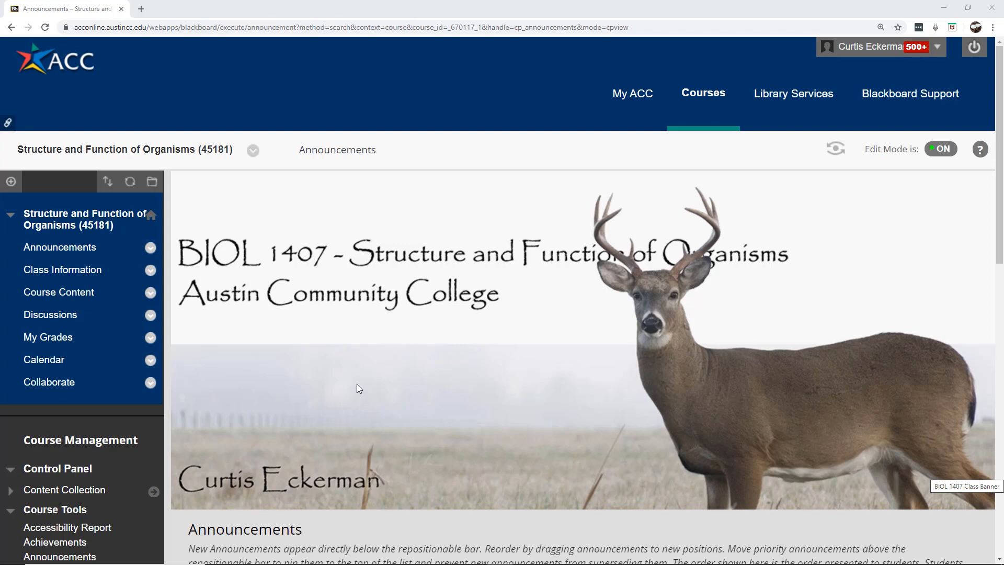
Step: Open the Module 4 folder in the course content and go down to its lecture materials
{"action": "left_click", "coordinate": [79, 297]}
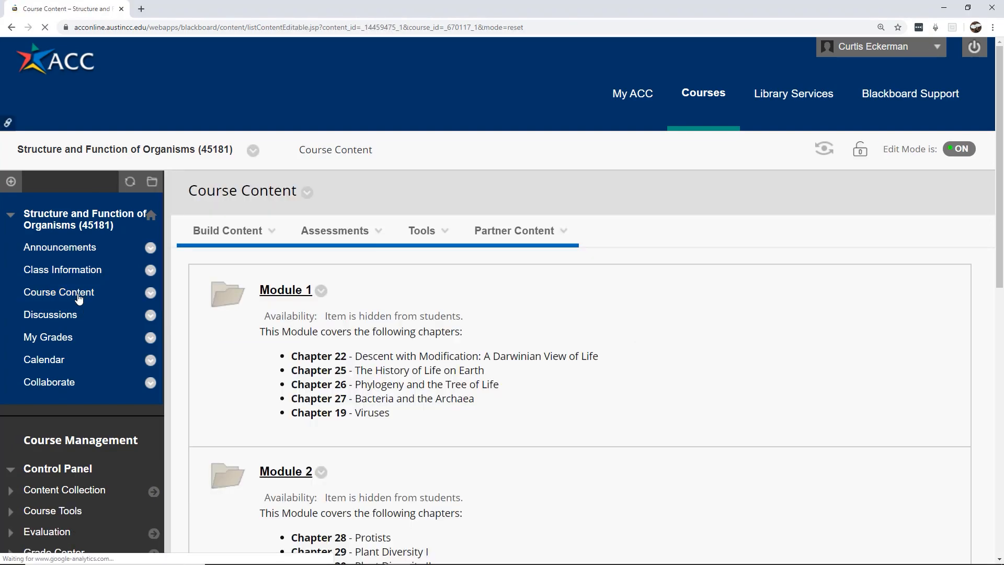
{"action": "scroll", "coordinate": [533, 392], "scroll_direction": "down", "scroll_amount": 4}
{"action": "scroll", "coordinate": [683, 352], "scroll_direction": "down", "scroll_amount": 7}
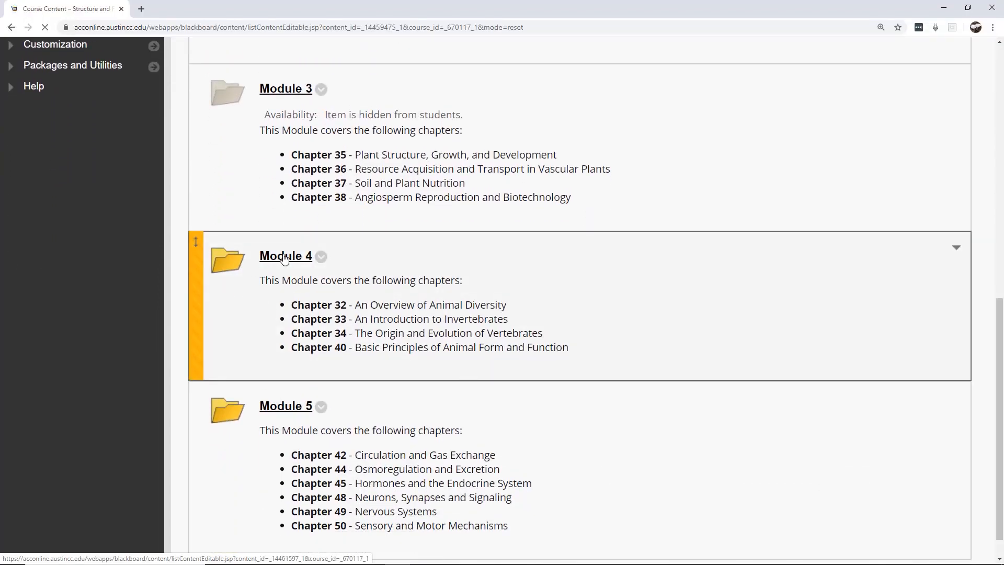
{"action": "left_click", "coordinate": [284, 256]}
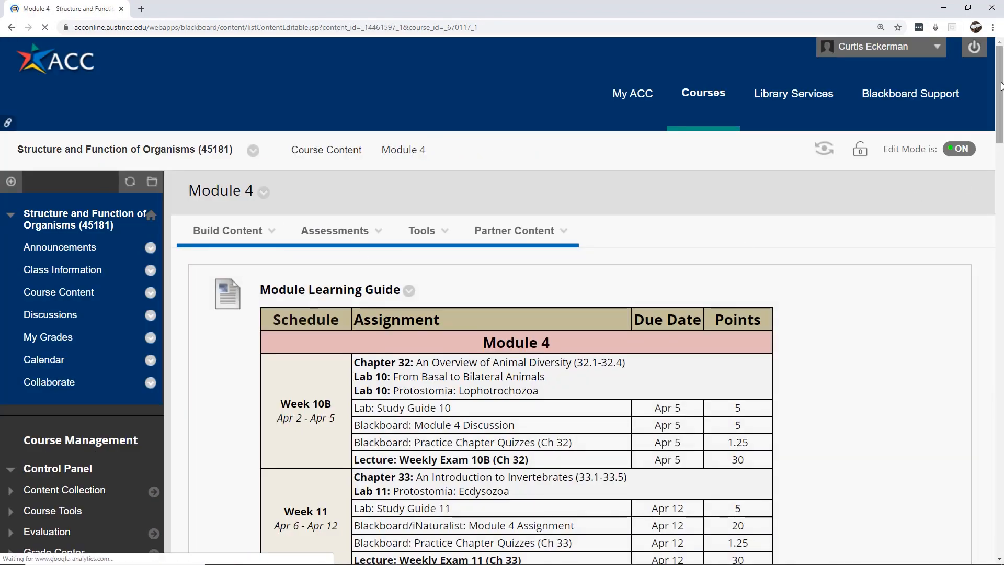
{"action": "scroll", "coordinate": [765, 189], "scroll_direction": "down", "scroll_amount": 13}
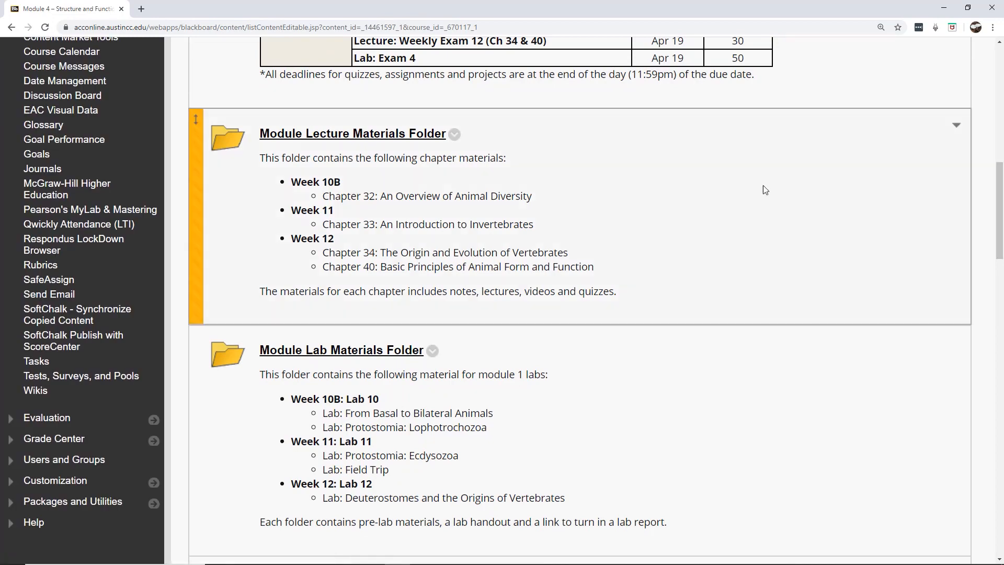
Step: Open the Chapter 32 - Animal Diversity folder inside the Module Lecture Materials Folder
{"action": "left_click", "coordinate": [368, 136]}
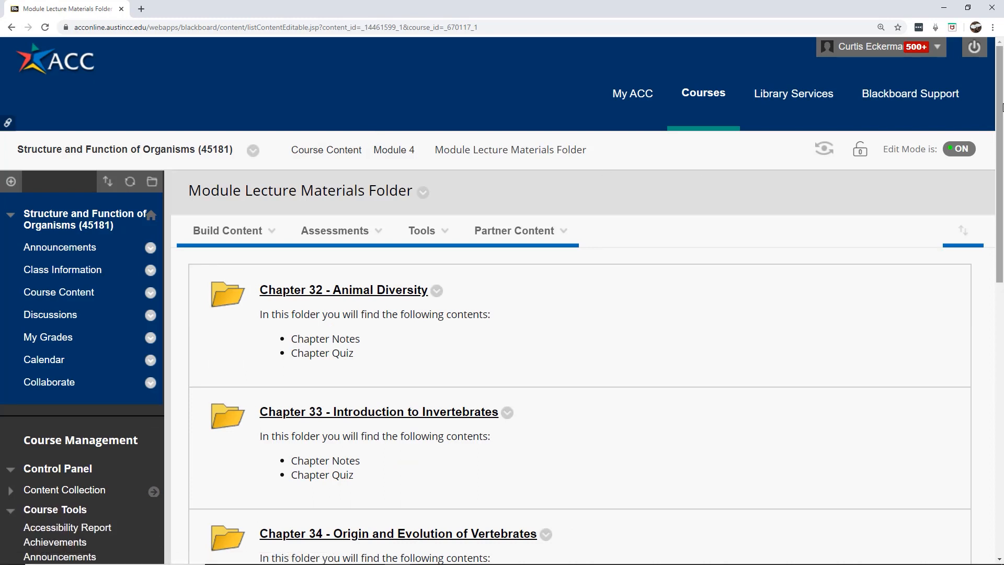
{"action": "scroll", "coordinate": [357, 139], "scroll_direction": "down", "scroll_amount": 3}
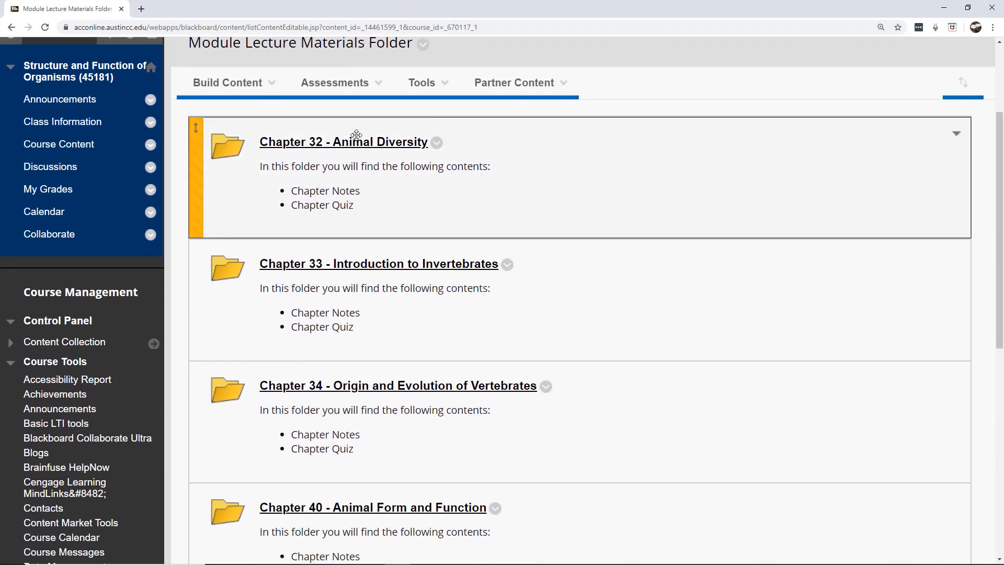
{"action": "left_click", "coordinate": [357, 140]}
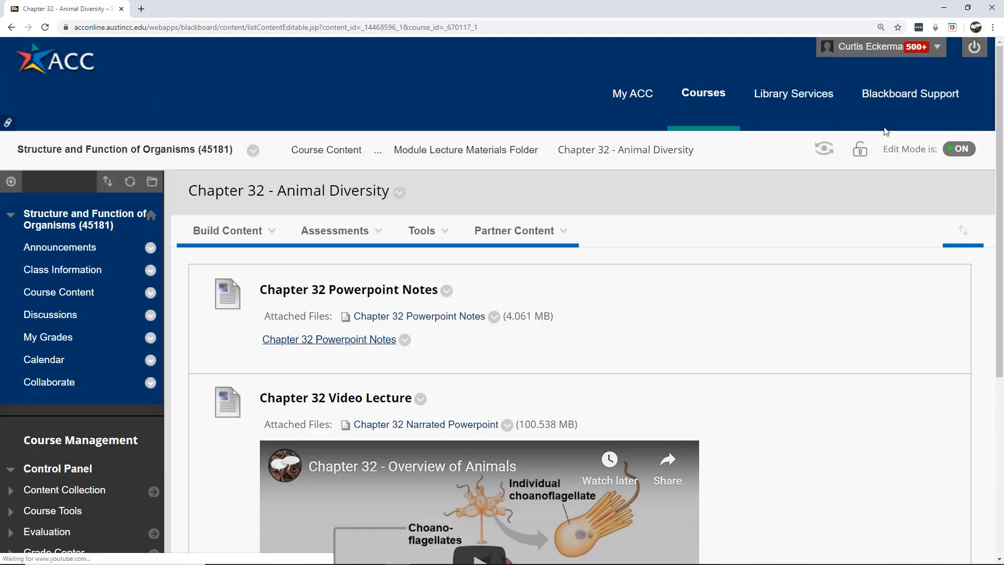
Step: Create a new test in the Chapter 32 folder and name it "Chapter 32 Quiz"
{"action": "scroll", "coordinate": [1002, 171], "scroll_direction": "down", "scroll_amount": 2}
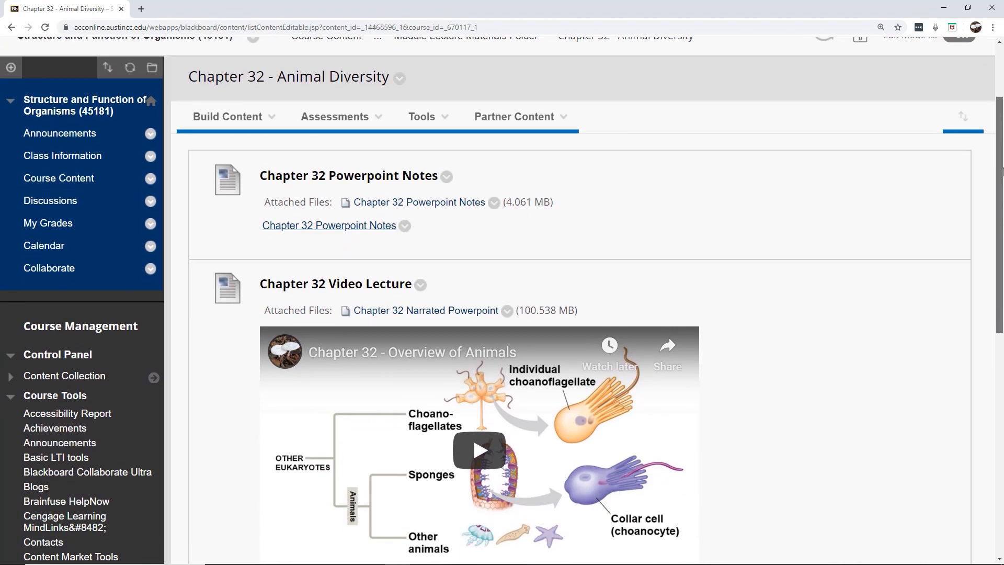
{"action": "left_click_drag", "start_coordinate": [1001, 171], "coordinate": [986, 298]}
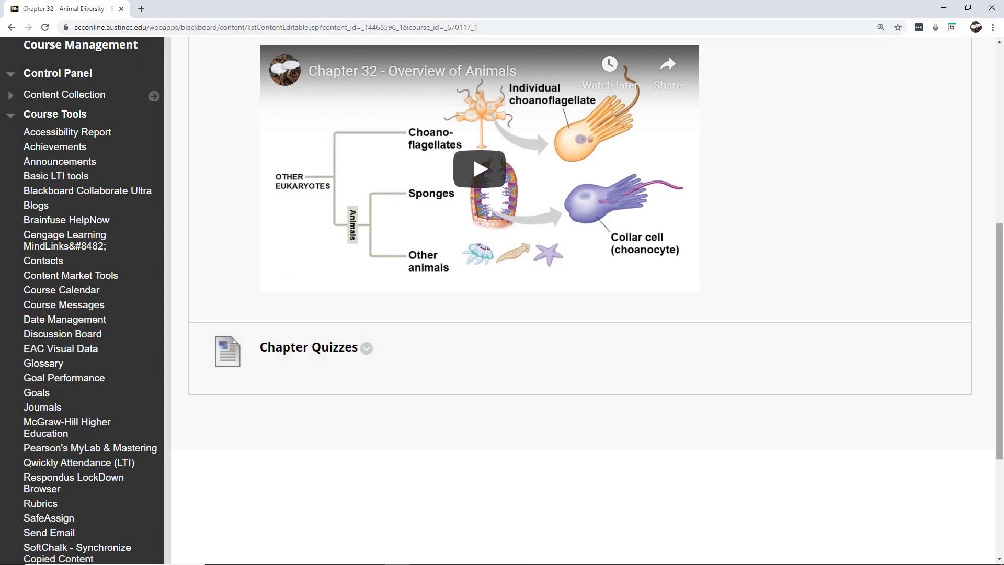
{"action": "left_click_drag", "start_coordinate": [1001, 304], "coordinate": [999, 174]}
{"action": "mouse_move", "coordinate": [366, 121]}
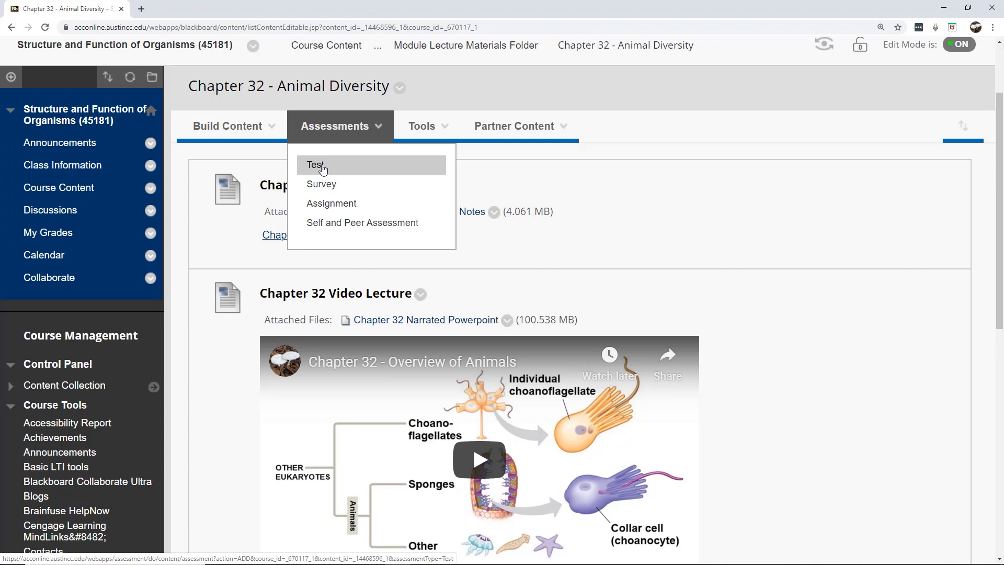
{"action": "left_click", "coordinate": [321, 167]}
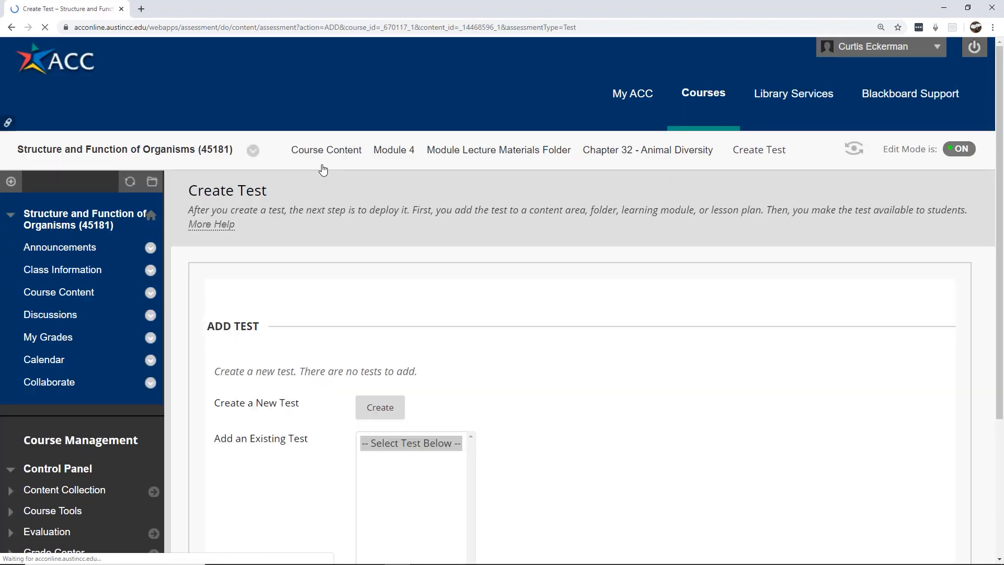
{"action": "scroll", "coordinate": [1001, 116], "scroll_direction": "down", "scroll_amount": 4}
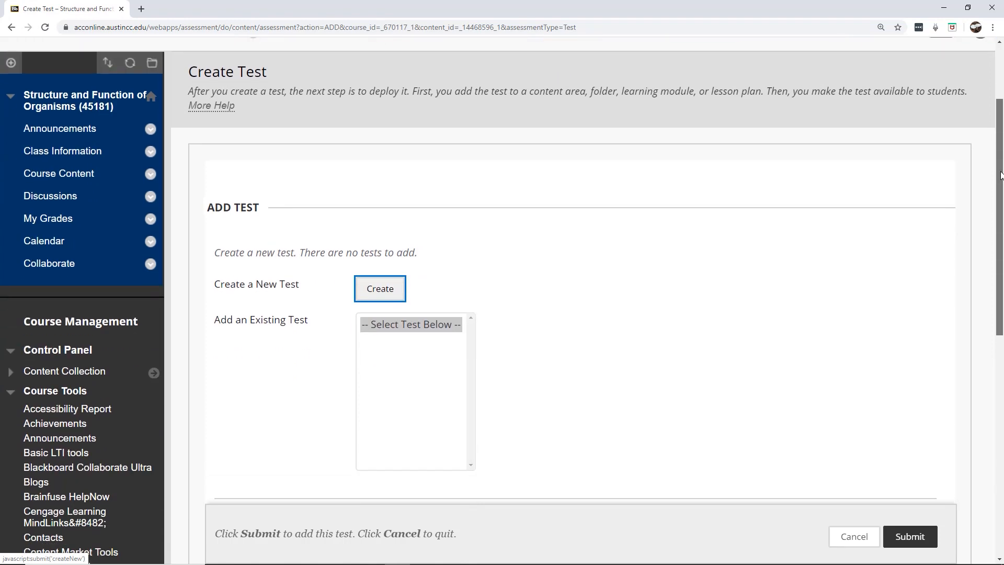
{"action": "left_click", "coordinate": [393, 197]}
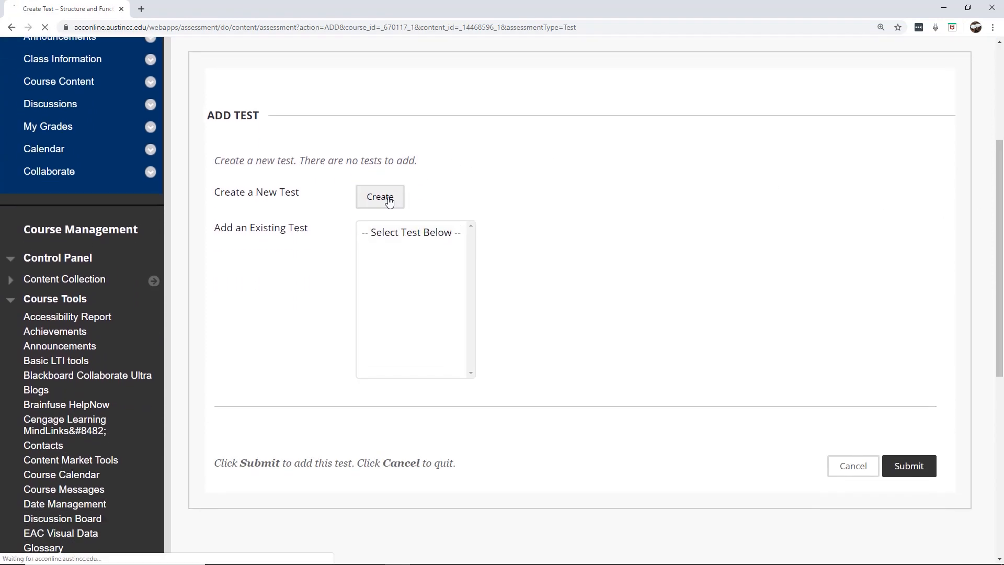
{"action": "left_click", "coordinate": [485, 353]}
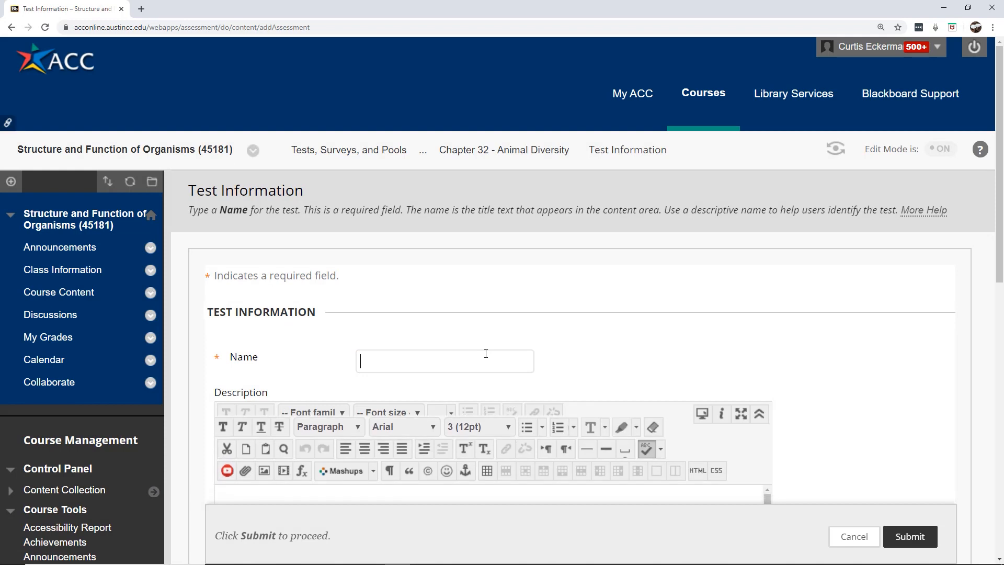
{"action": "type", "text": "Chapter 32 Quiz"}
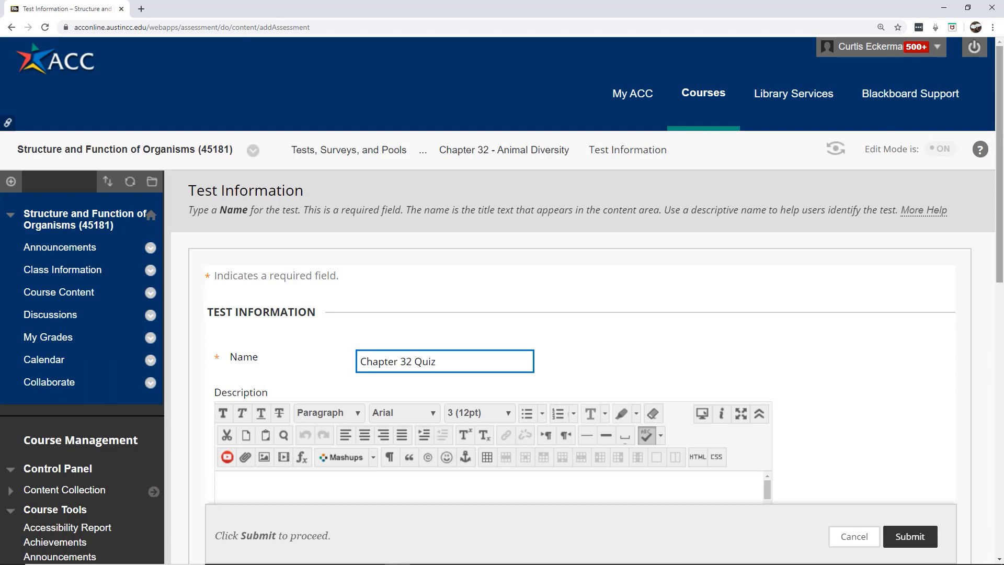
Step: Enter the test description "This is a chapter quiz. You can take it as many times as you want. It will record the highest score."
{"action": "scroll", "coordinate": [504, 316], "scroll_direction": "down", "scroll_amount": 4}
{"action": "left_click", "coordinate": [458, 304]}
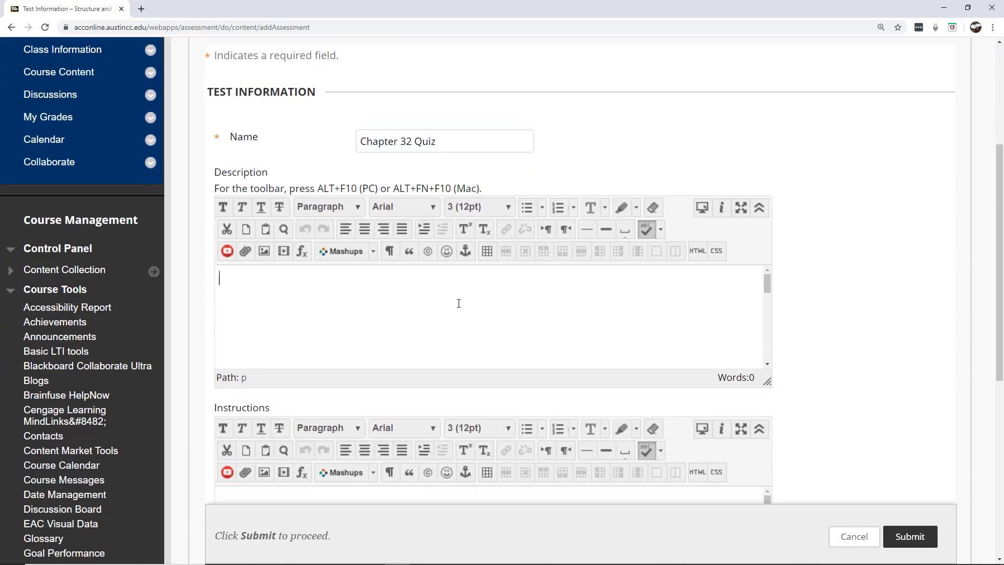
{"action": "type", "text": "This is a chapter quiz. "}
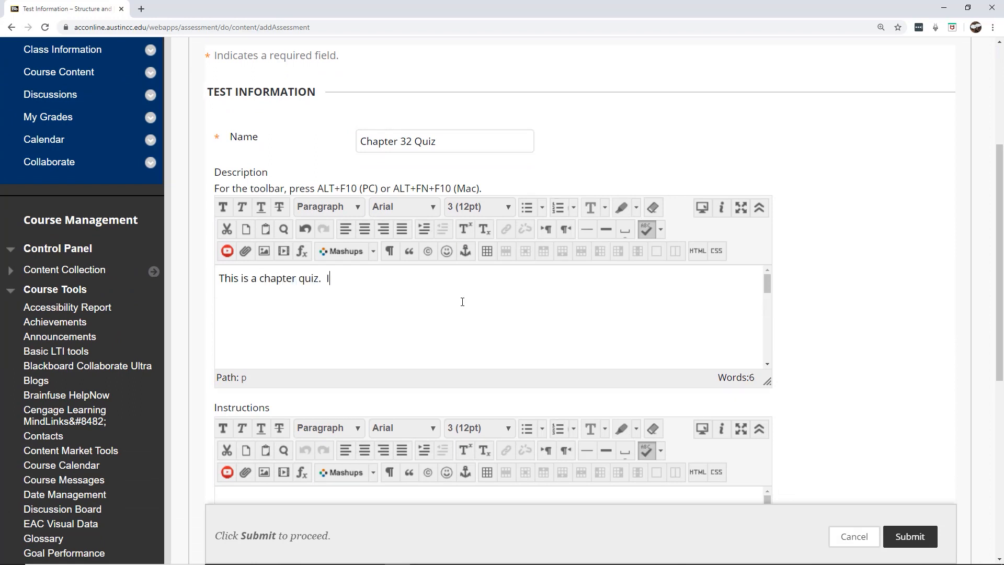
{"action": "type", "text": " You can take ita"}
{"action": "key", "text": "BackSpace"}
{"action": "type", "text": "as many times as you want.  It will record the high"}
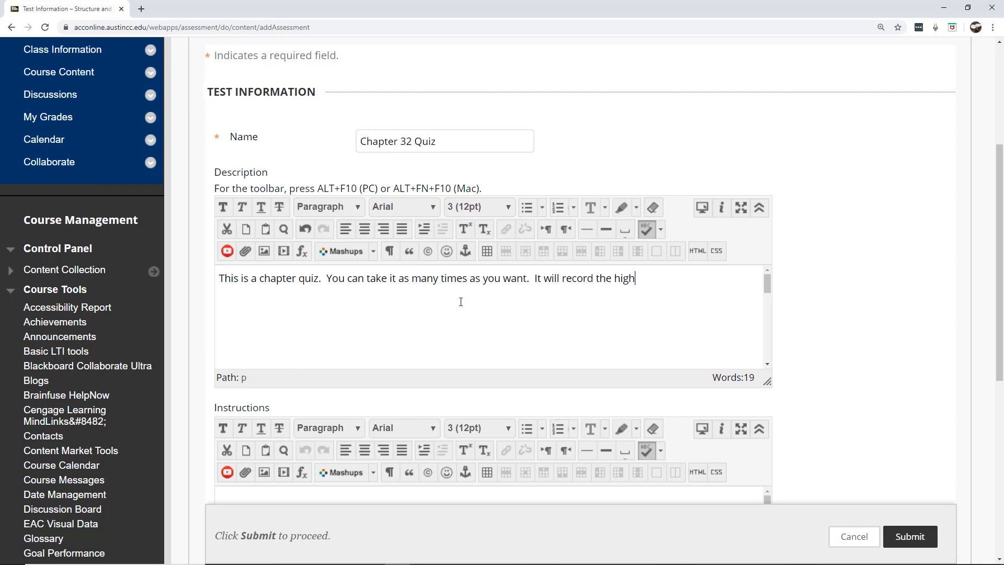
{"action": "type", "text": "est score."}
Step: Submit the test information to create the Chapter 32 Quiz
{"action": "left_click_drag", "start_coordinate": [999, 174], "coordinate": [1000, 186]}
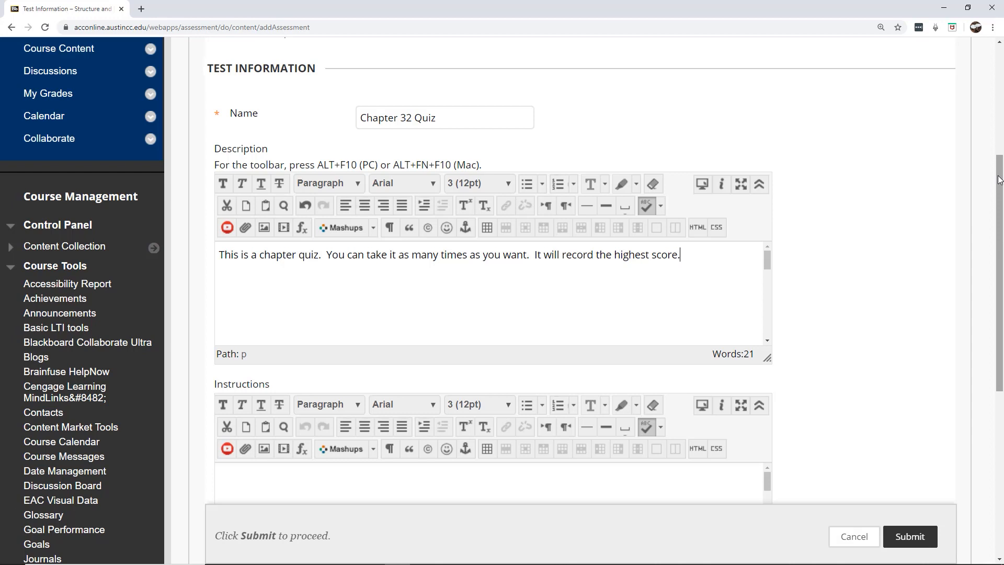
{"action": "left_click_drag", "start_coordinate": [998, 179], "coordinate": [993, 329]}
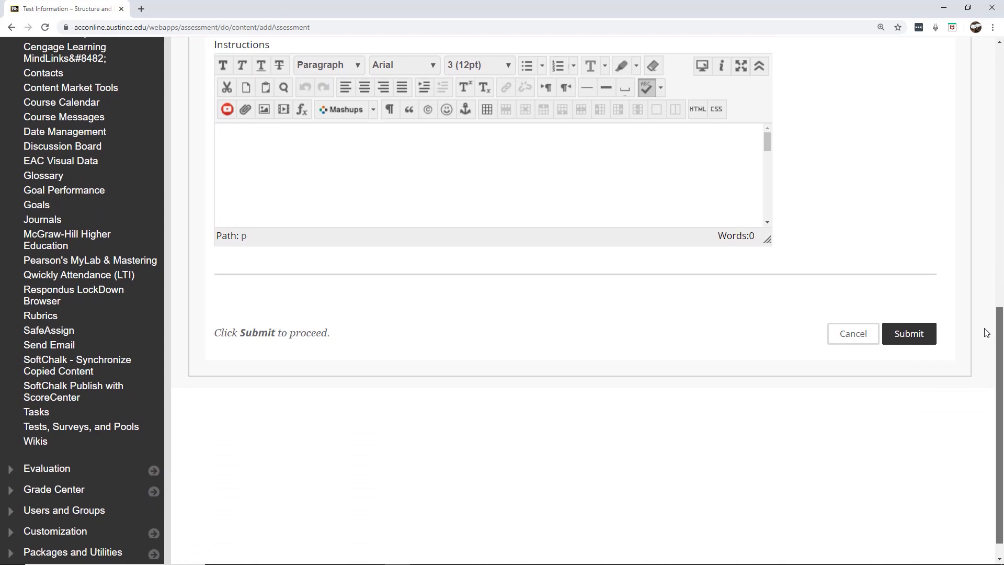
{"action": "left_click", "coordinate": [923, 336]}
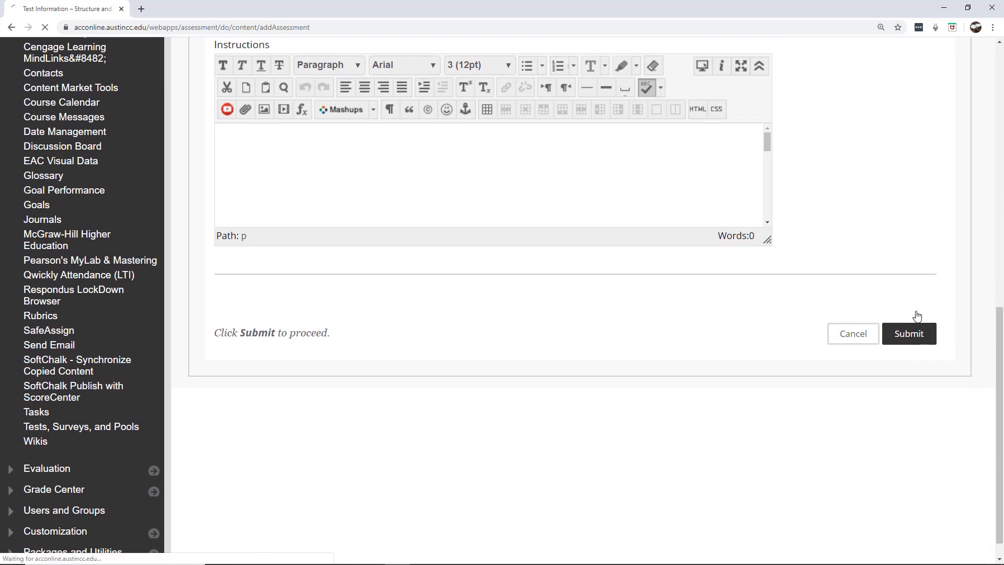
Step: Start a random block for the quiz with BIOL 1407 Chapter 32 (Overview of Animal Diversity) - Quiz Pool as its source
{"action": "scroll", "coordinate": [987, 214], "scroll_direction": "down", "scroll_amount": 2}
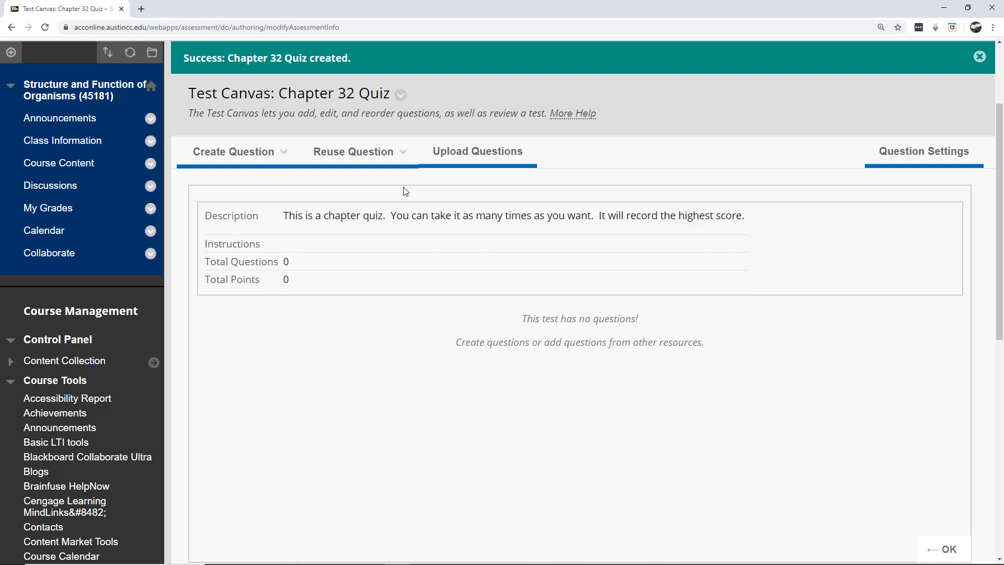
{"action": "left_click", "coordinate": [387, 157]}
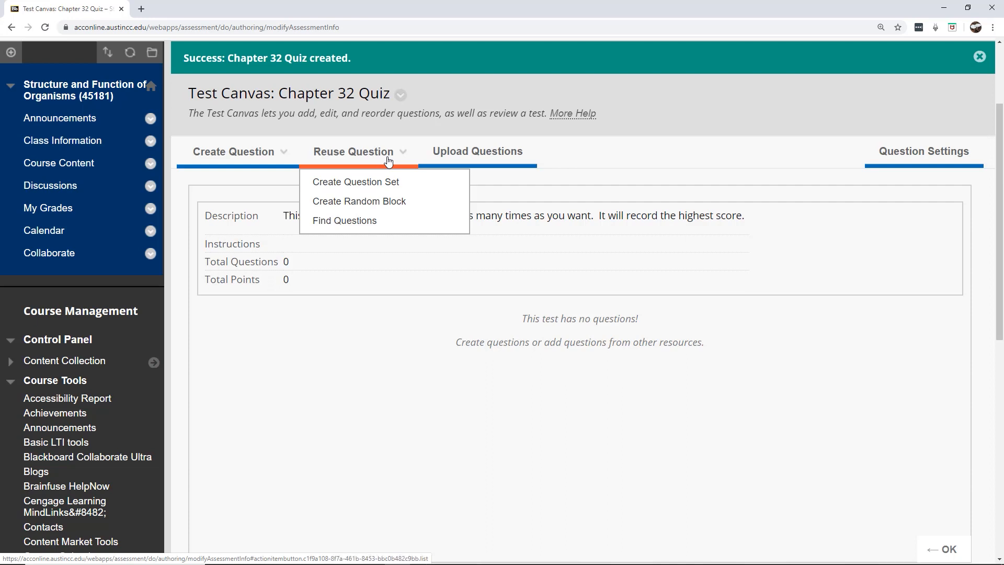
{"action": "left_click", "coordinate": [205, 156]}
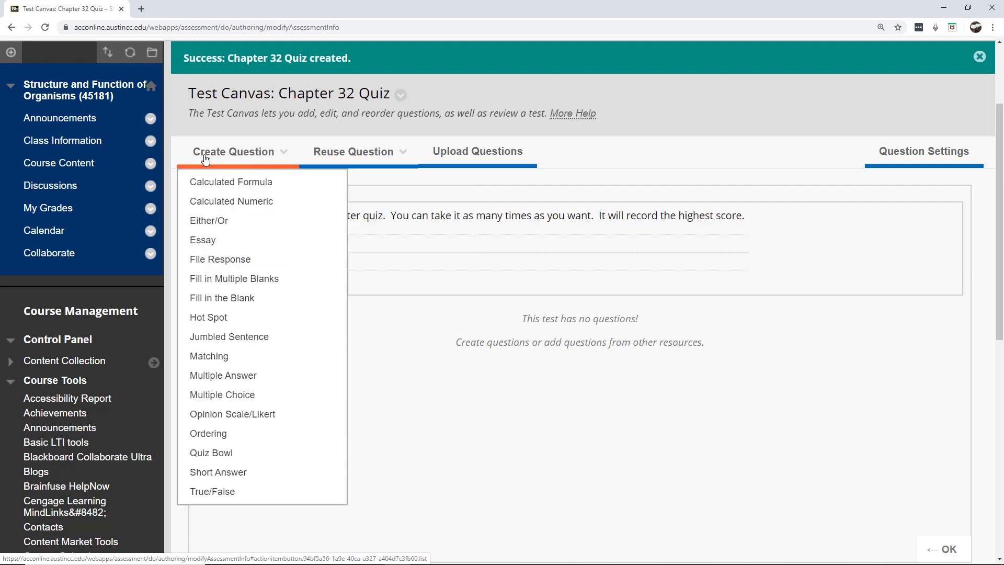
{"action": "left_click", "coordinate": [347, 152]}
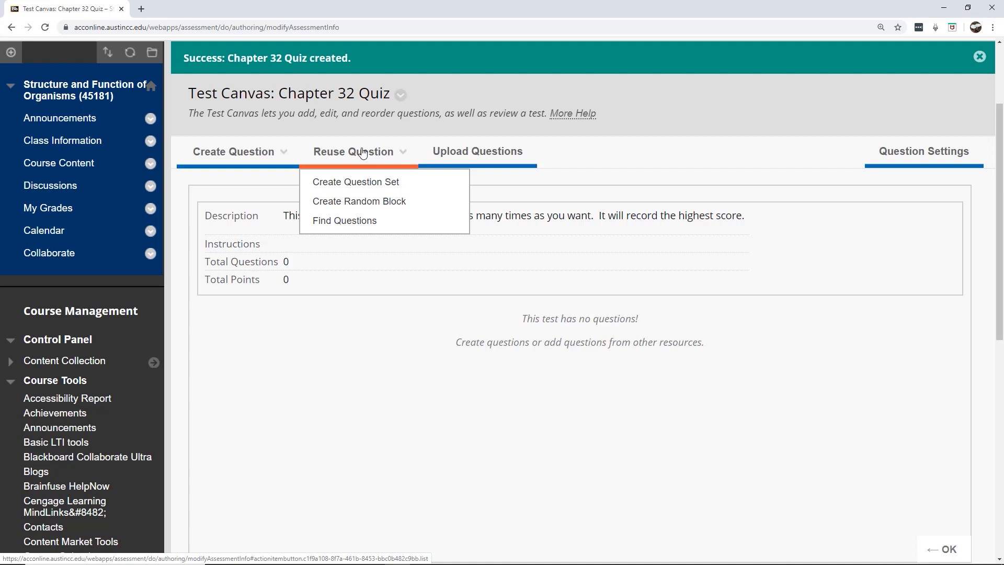
{"action": "left_click", "coordinate": [376, 208]}
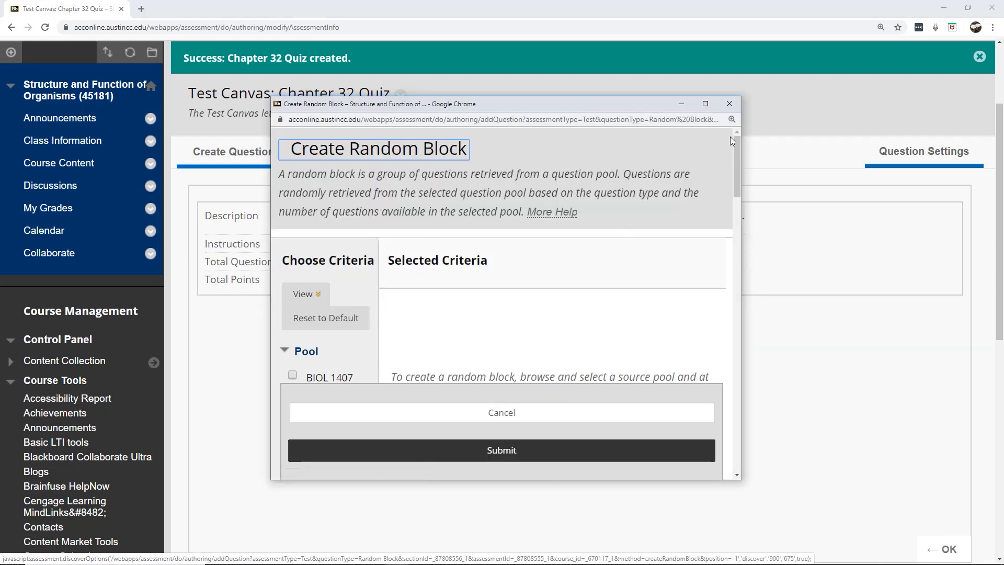
{"action": "left_click_drag", "start_coordinate": [741, 177], "coordinate": [879, 214]}
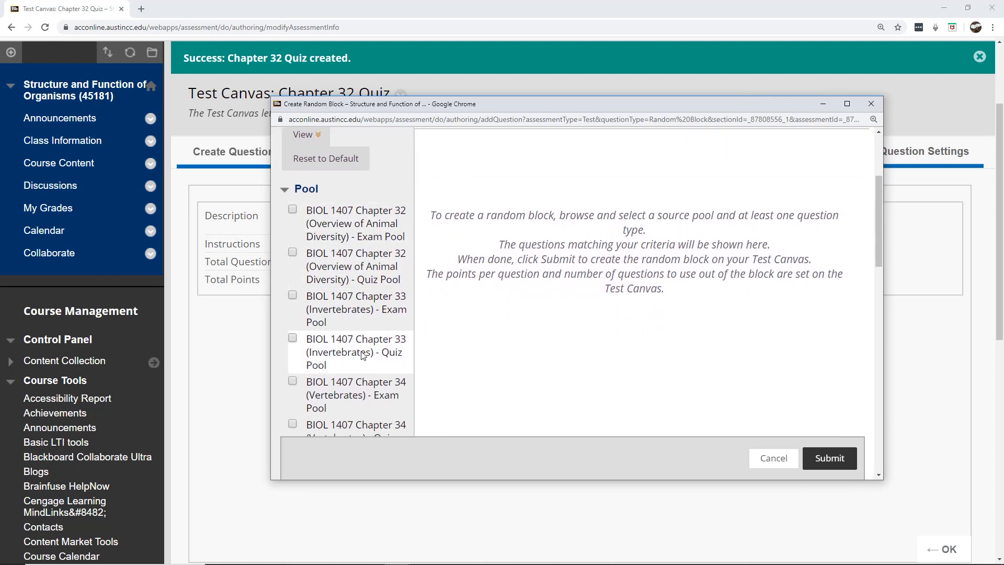
{"action": "mouse_move", "coordinate": [881, 196]}
{"action": "left_mouse_down"}
{"action": "mouse_move", "coordinate": [879, 265]}
{"action": "mouse_move", "coordinate": [877, 187]}
{"action": "mouse_move", "coordinate": [879, 199]}
{"action": "left_mouse_up"}
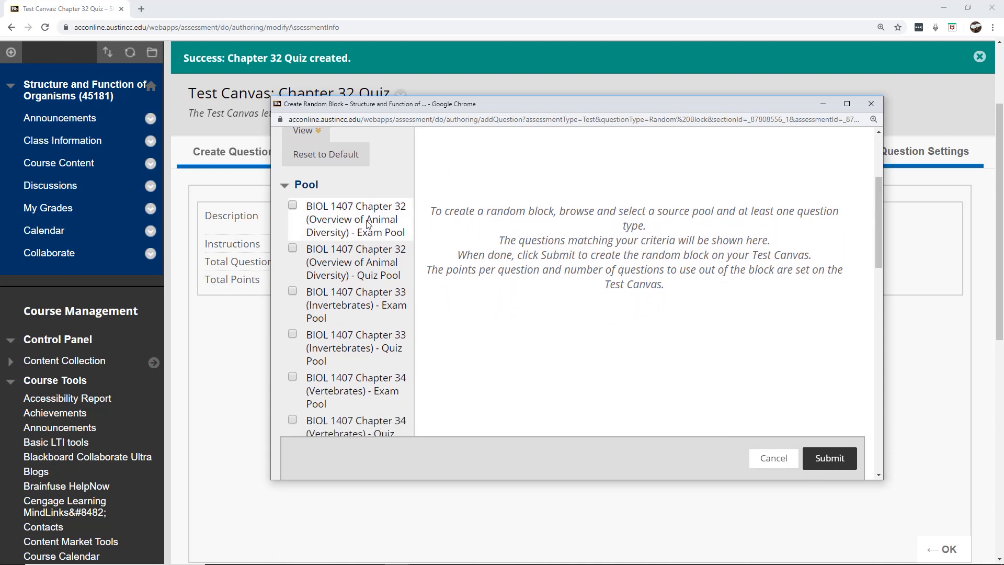
{"action": "left_click", "coordinate": [292, 248]}
Step: Restrict the random block to Multiple Choice questions and submit it to the test
{"action": "left_click_drag", "start_coordinate": [877, 205], "coordinate": [845, 364]}
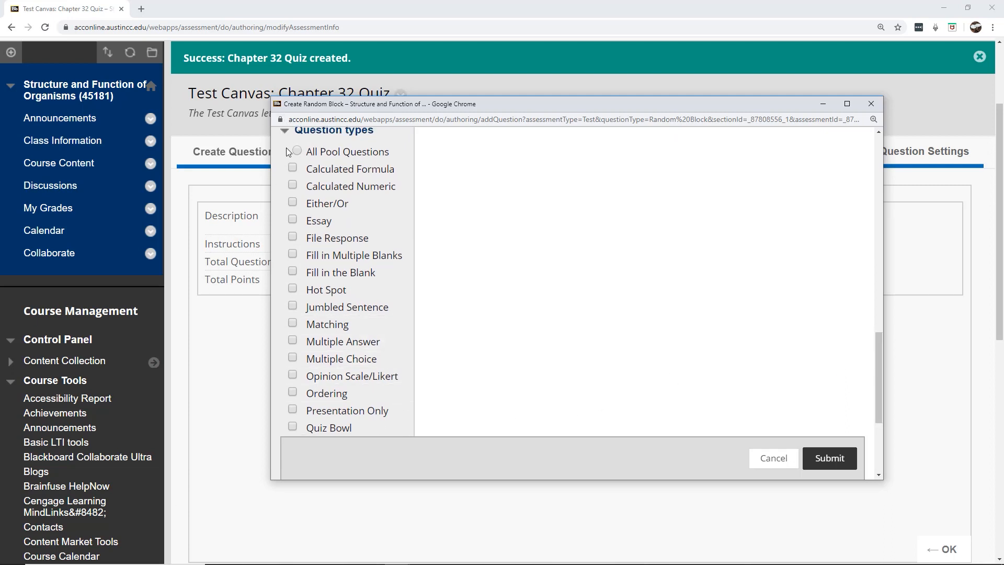
{"action": "left_click", "coordinate": [293, 359]}
{"action": "left_click_drag", "start_coordinate": [873, 280], "coordinate": [867, 411]}
{"action": "scroll", "coordinate": [869, 411], "scroll_direction": "down", "scroll_amount": 2}
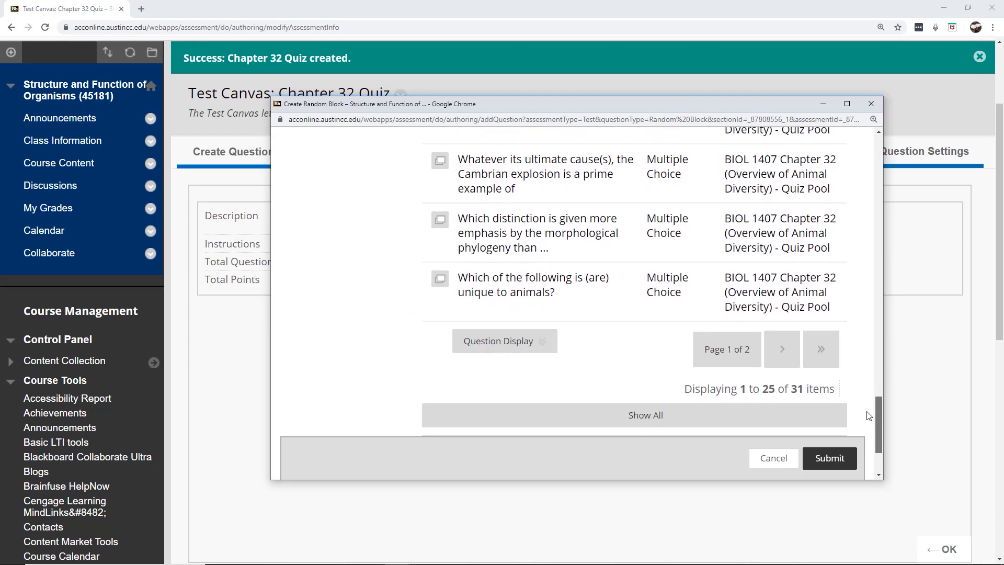
{"action": "left_click", "coordinate": [838, 459]}
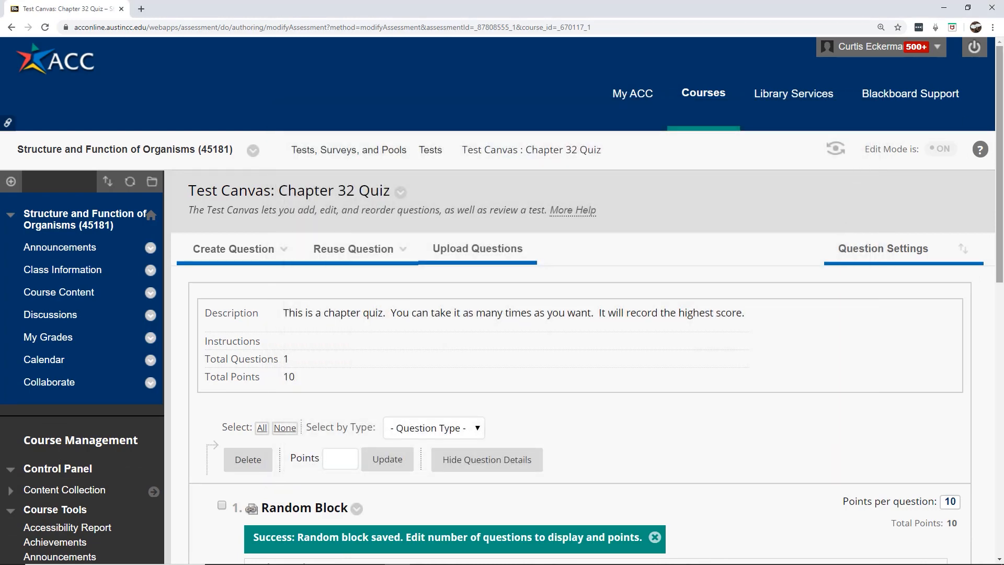
Step: Set the random block's number of questions to display to 10
{"action": "left_click_drag", "start_coordinate": [998, 81], "coordinate": [999, 202]}
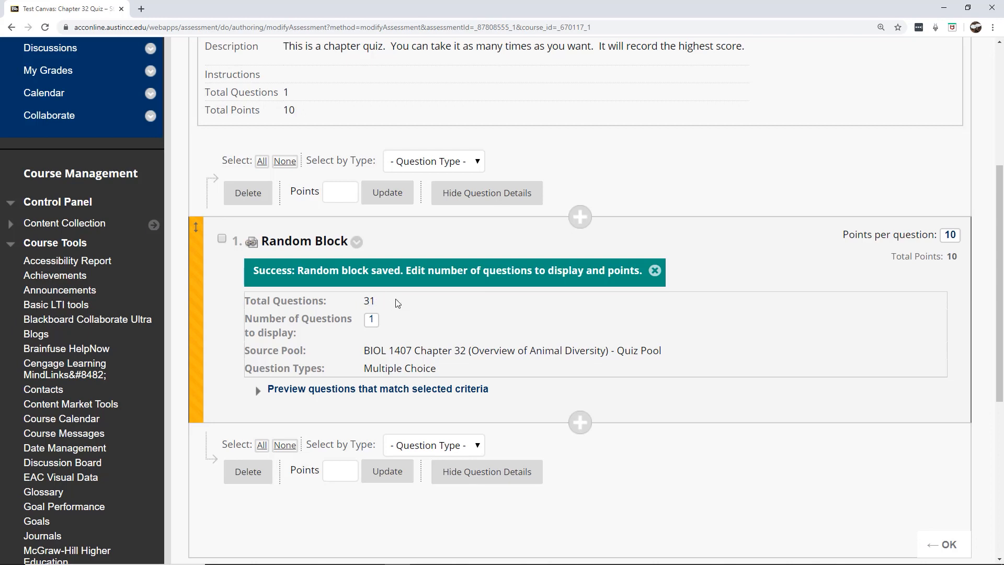
{"action": "left_click", "coordinate": [372, 320]}
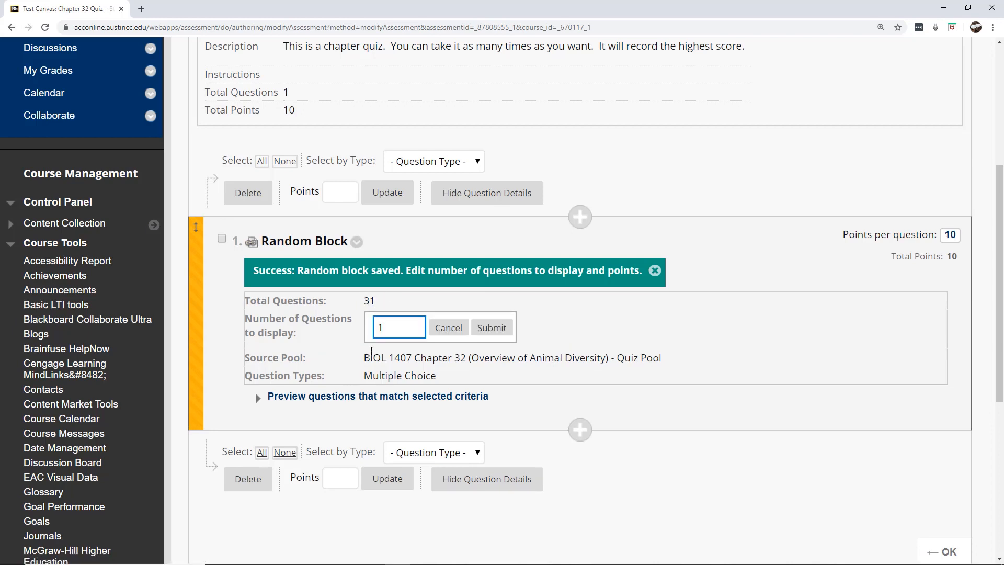
{"action": "type", "text": "0"}
{"action": "left_click", "coordinate": [491, 329]}
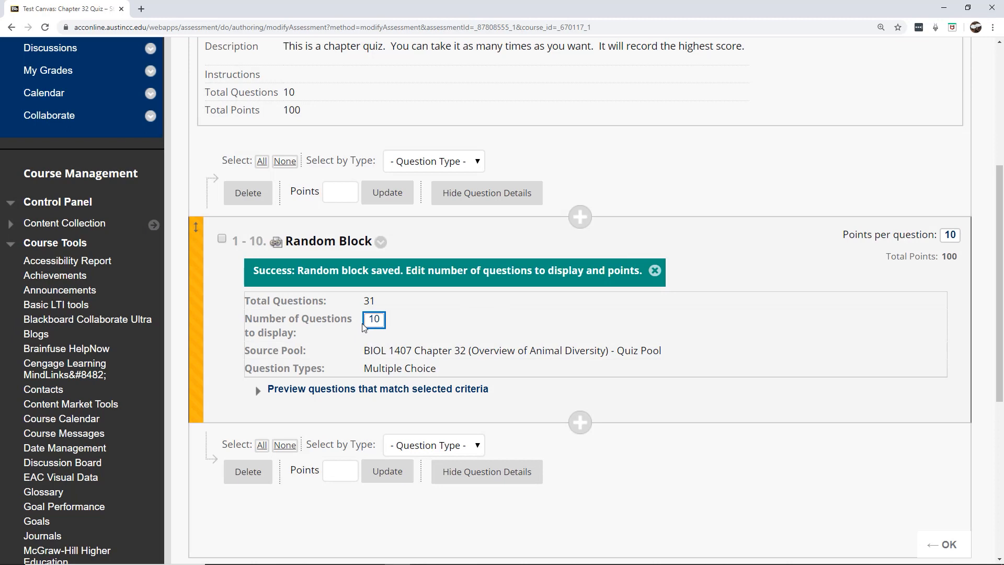
Step: Set the random block's points per question to .5 and check the quiz's updated totals
{"action": "left_click", "coordinate": [949, 235]}
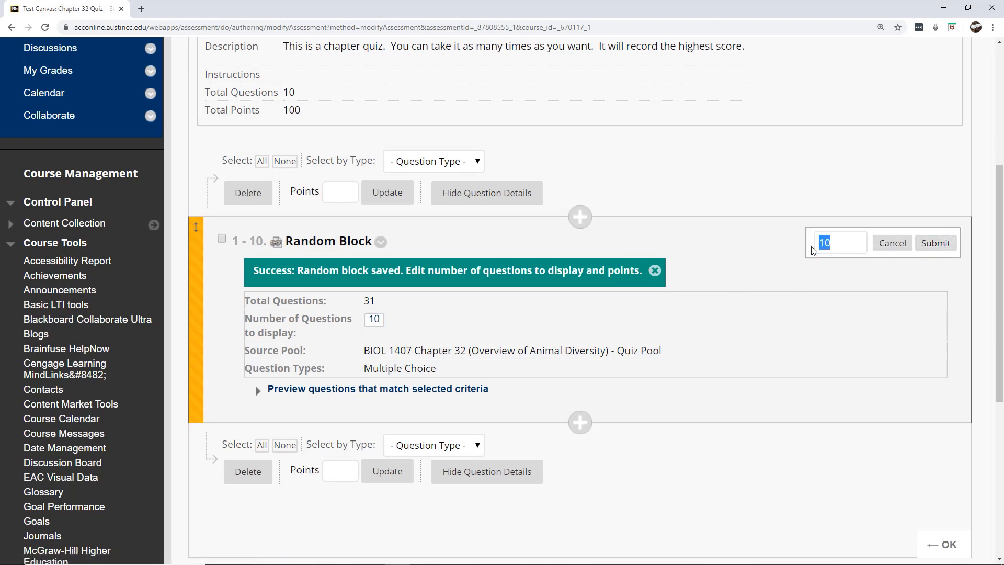
{"action": "type", "text": ".5"}
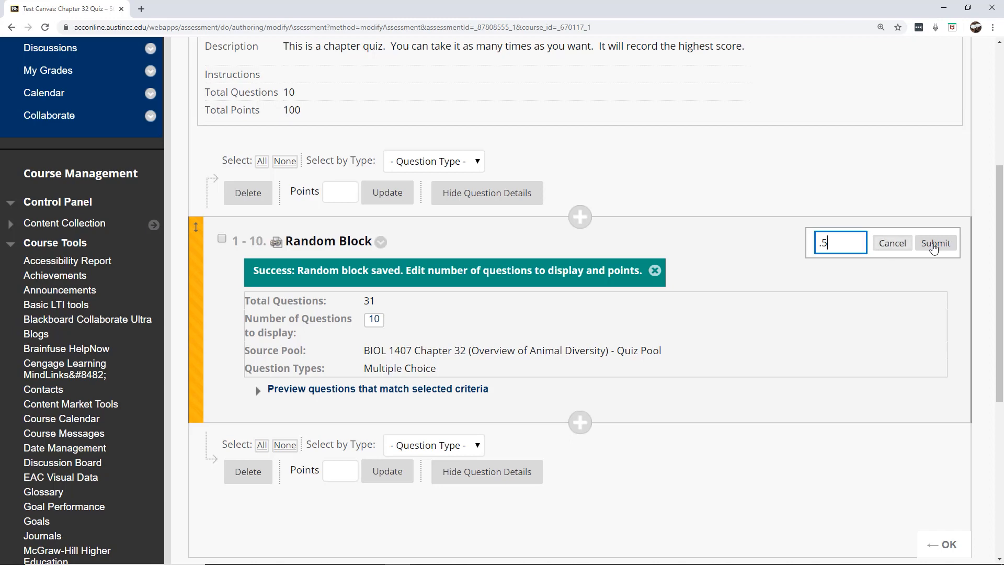
{"action": "left_click", "coordinate": [937, 245]}
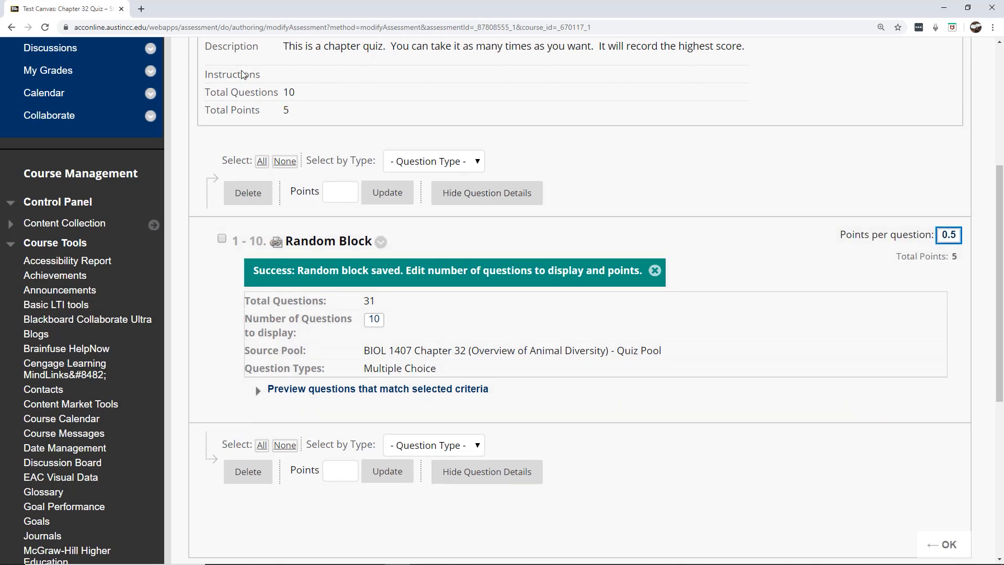
{"action": "scroll", "coordinate": [243, 70], "scroll_direction": "up", "scroll_amount": 5}
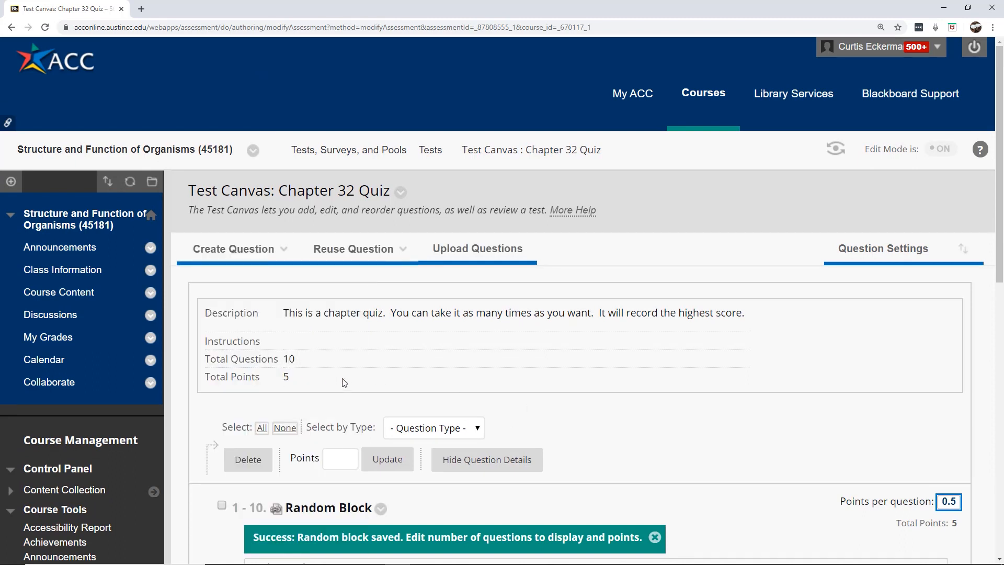
{"action": "left_click_drag", "start_coordinate": [1000, 244], "coordinate": [1000, 246]}
{"action": "scroll", "coordinate": [890, 409], "scroll_direction": "down", "scroll_amount": 5}
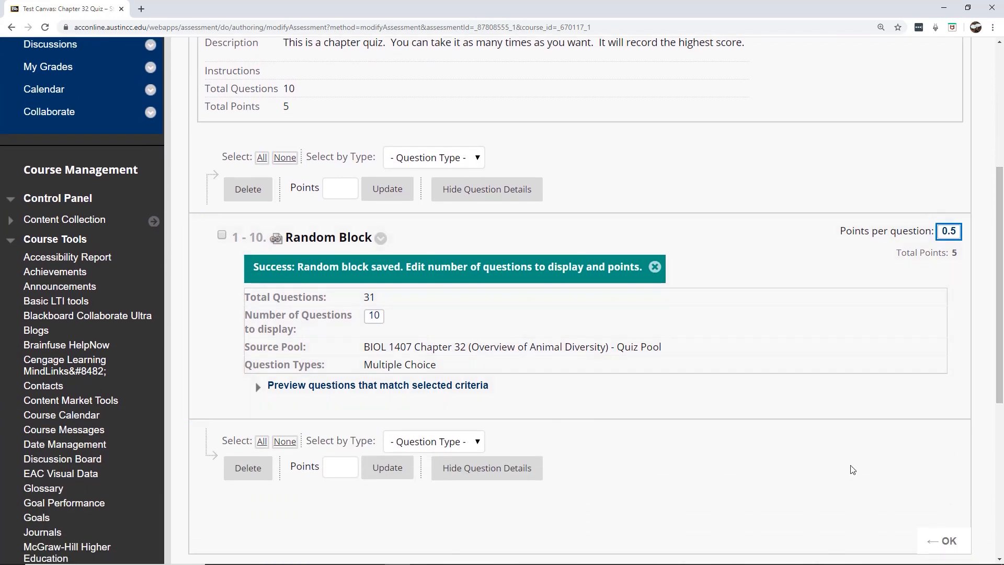
Step: Finish editing the test's questions and deploy the existing Chapter 32 Quiz to the Chapter 32 - Animal Diversity content area
{"action": "left_click", "coordinate": [935, 543]}
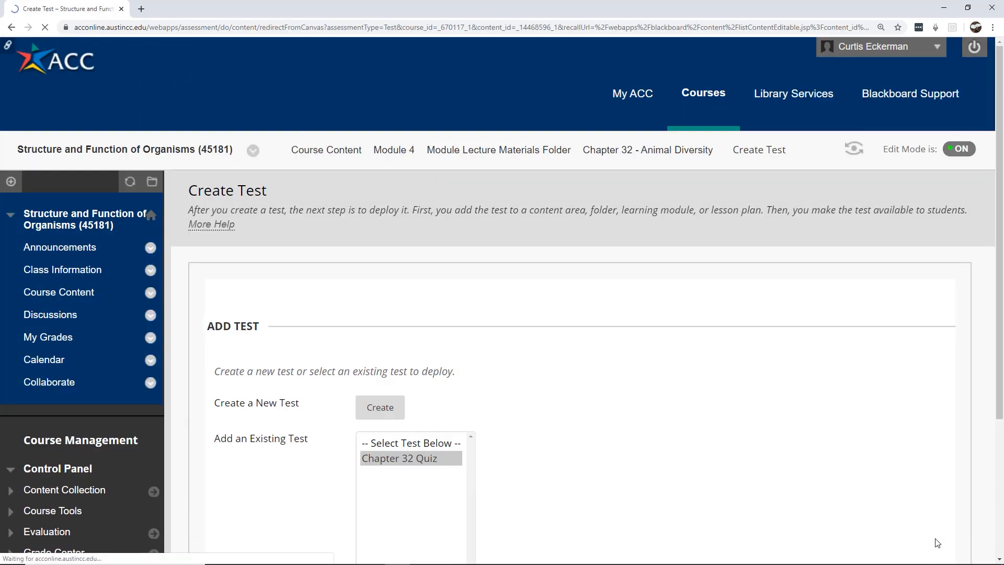
{"action": "left_click_drag", "start_coordinate": [999, 221], "coordinate": [992, 333]}
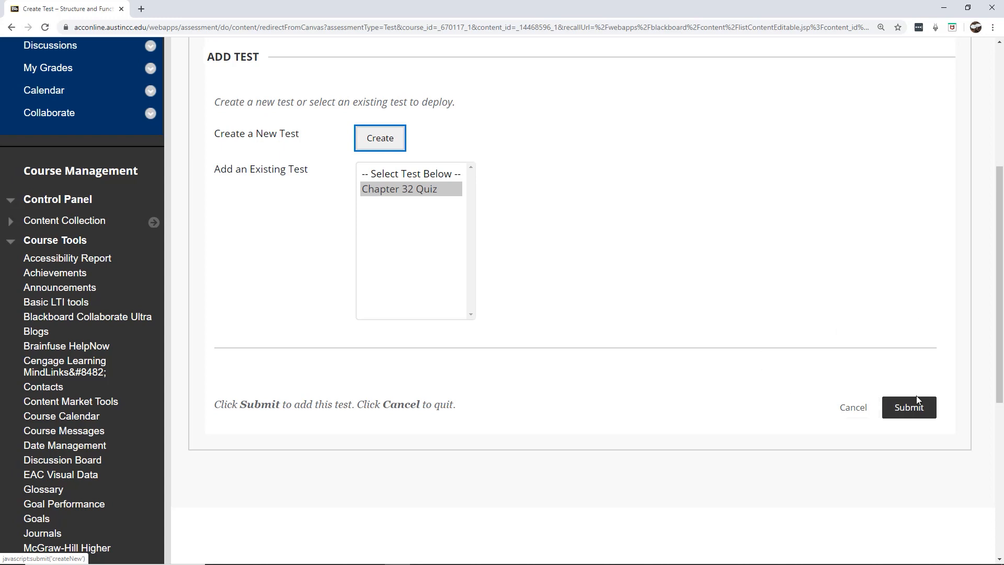
{"action": "left_click", "coordinate": [403, 191]}
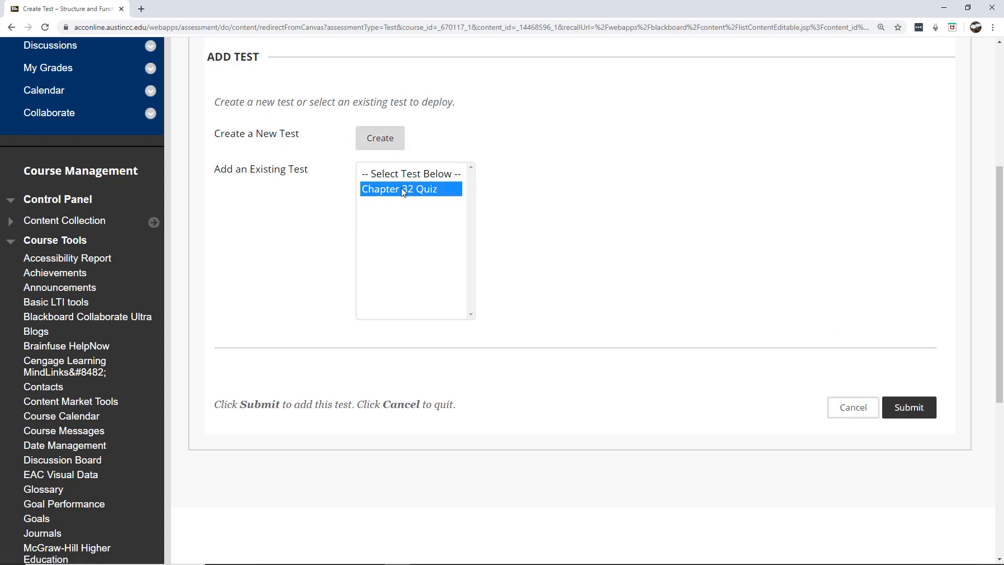
{"action": "left_click", "coordinate": [910, 407]}
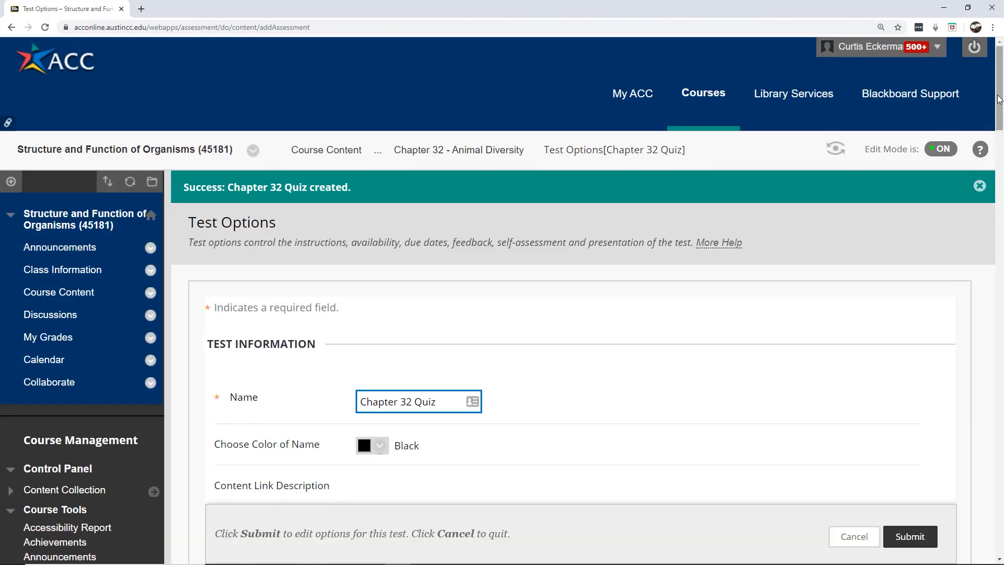
Step: Set the quiz to open in a new window and make it available to students
{"action": "left_click_drag", "start_coordinate": [1001, 95], "coordinate": [1000, 101]}
{"action": "scroll", "coordinate": [1000, 104], "scroll_direction": "down", "scroll_amount": 3}
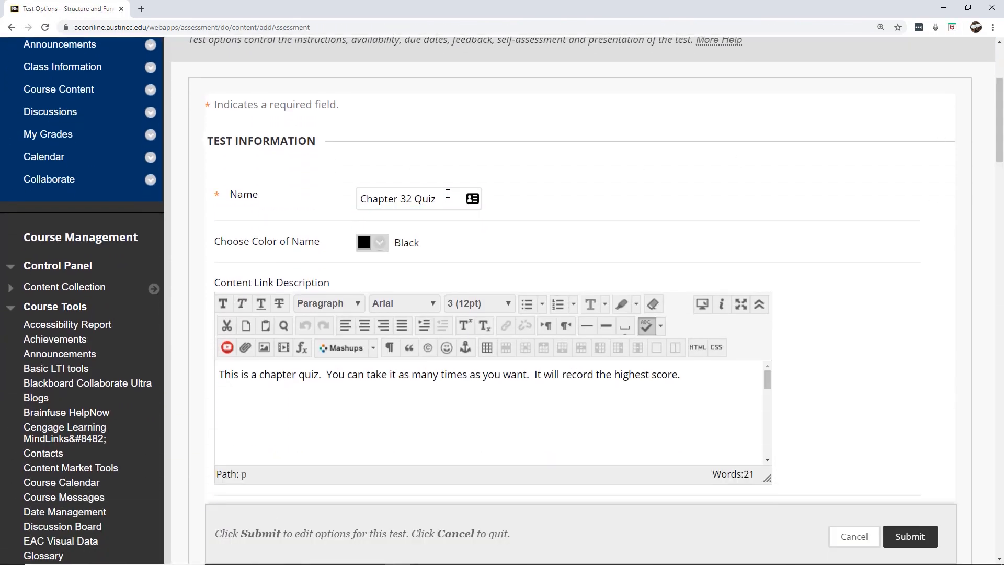
{"action": "scroll", "coordinate": [639, 113], "scroll_direction": "down", "scroll_amount": 5}
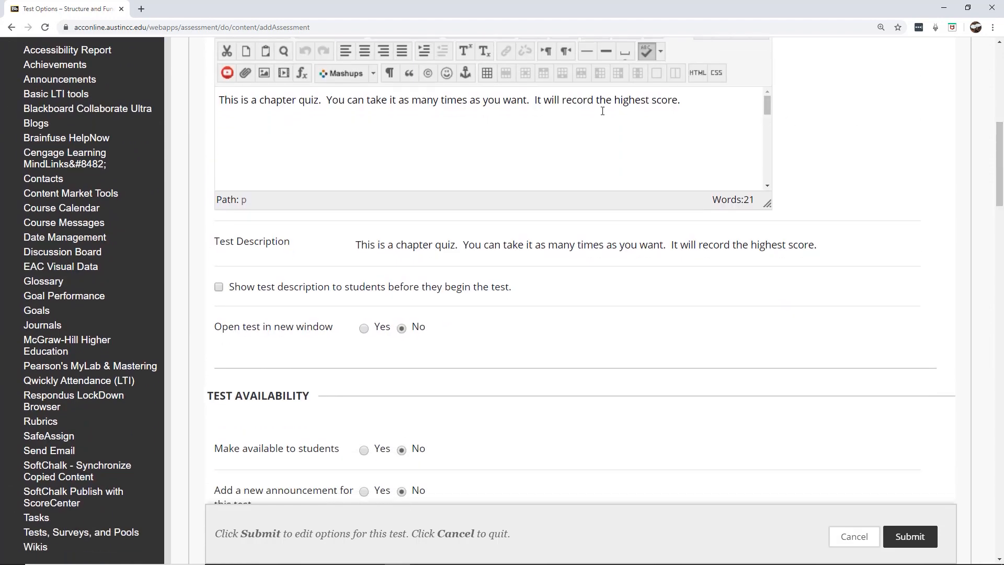
{"action": "left_click_drag", "start_coordinate": [999, 152], "coordinate": [1000, 166]}
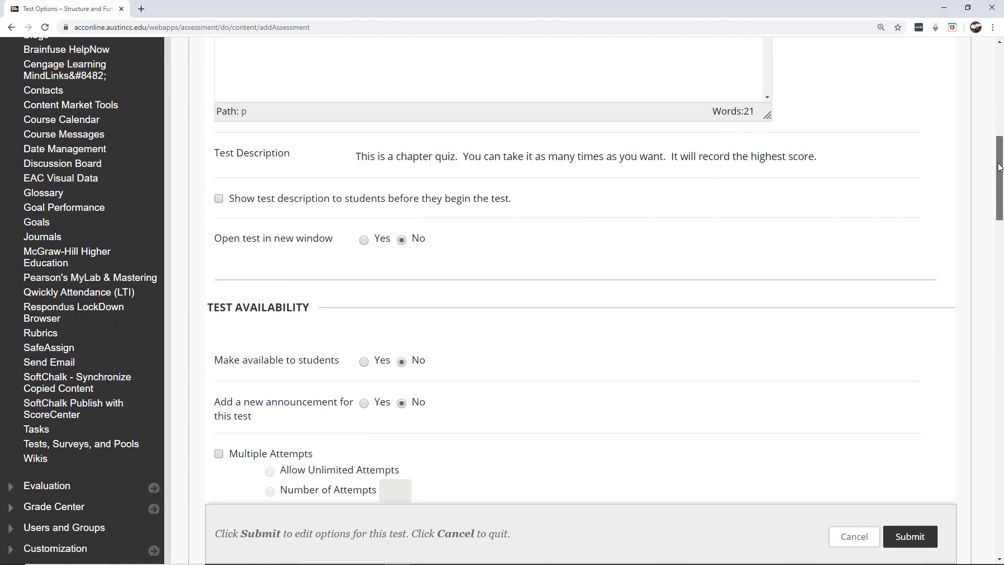
{"action": "left_click", "coordinate": [364, 237]}
{"action": "left_click_drag", "start_coordinate": [1001, 201], "coordinate": [995, 230]}
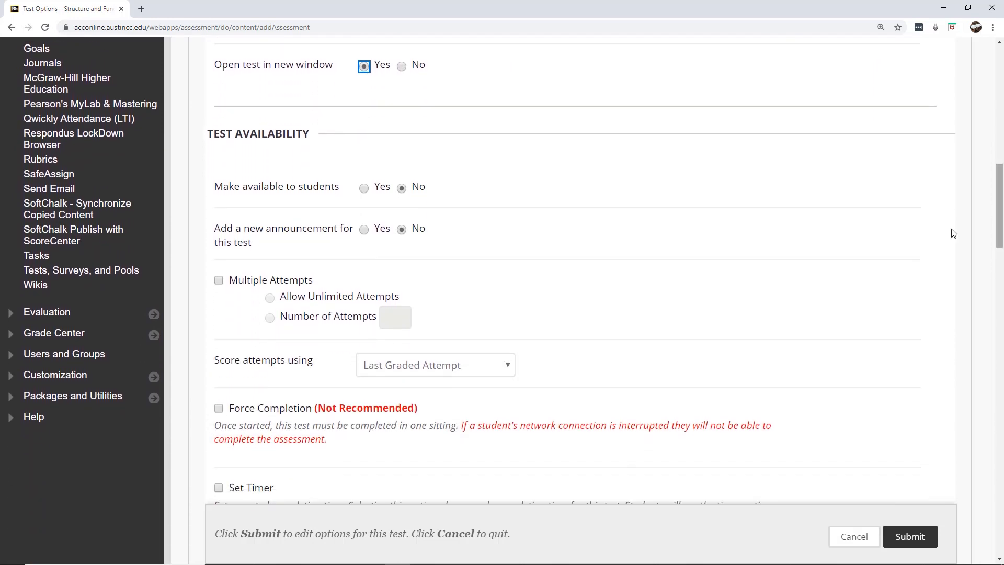
{"action": "left_click", "coordinate": [364, 189]}
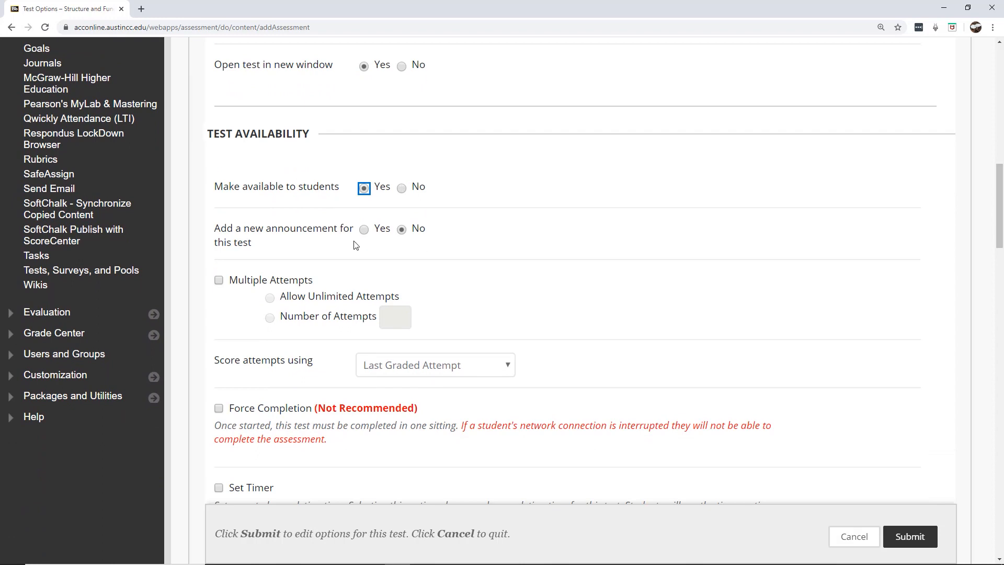
Step: Enable multiple attempts with unlimited attempts allowed, and score attempts using the Highest Grade
{"action": "left_click_drag", "start_coordinate": [1000, 222], "coordinate": [1002, 243]}
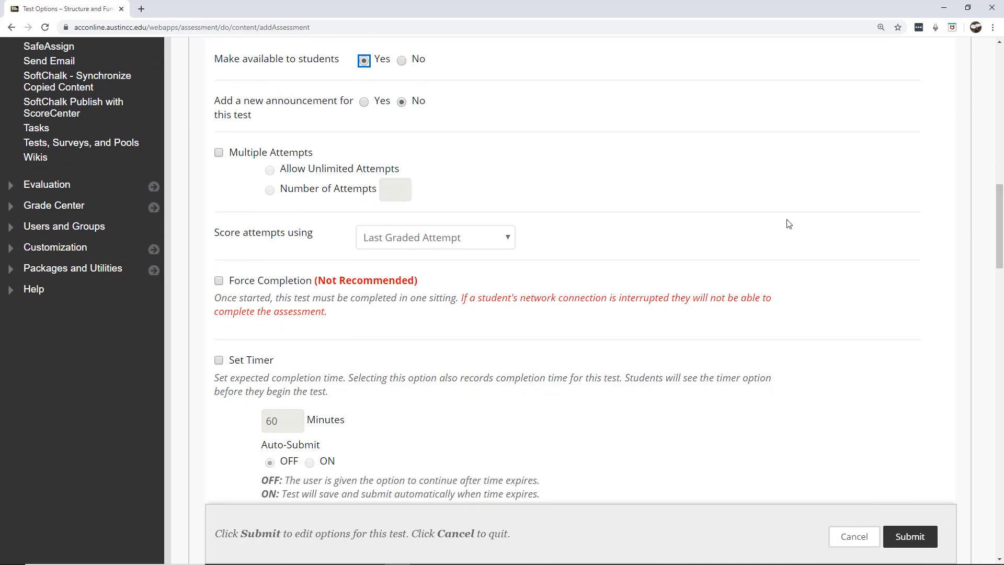
{"action": "left_click", "coordinate": [219, 154]}
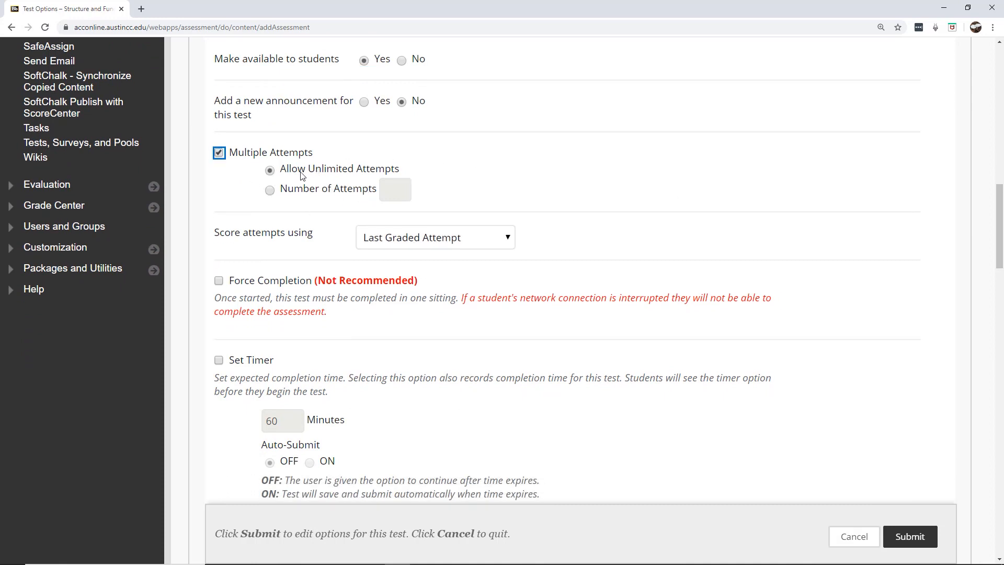
{"action": "left_click", "coordinate": [397, 241]}
{"action": "left_click", "coordinate": [389, 270]}
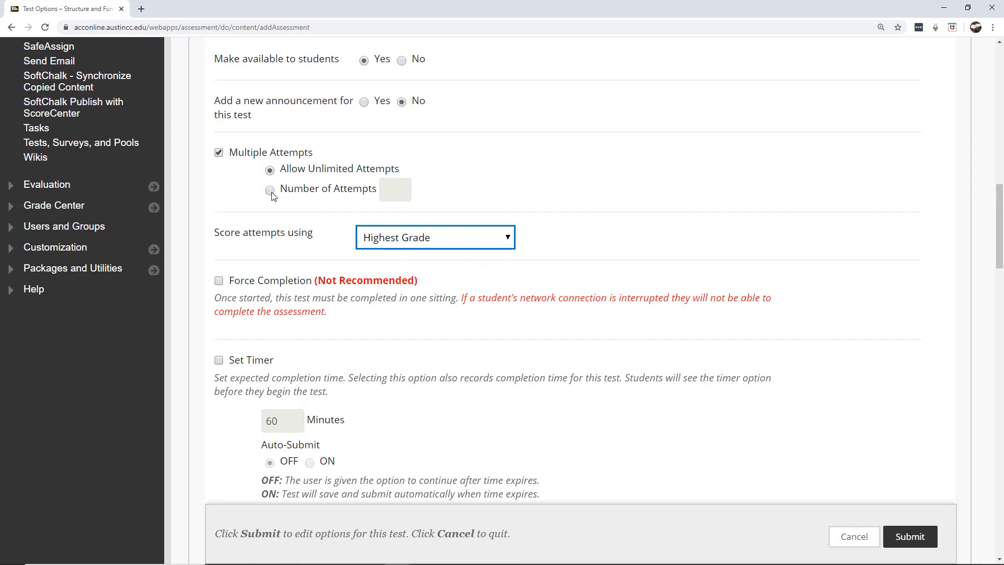
{"action": "left_click", "coordinate": [409, 241]}
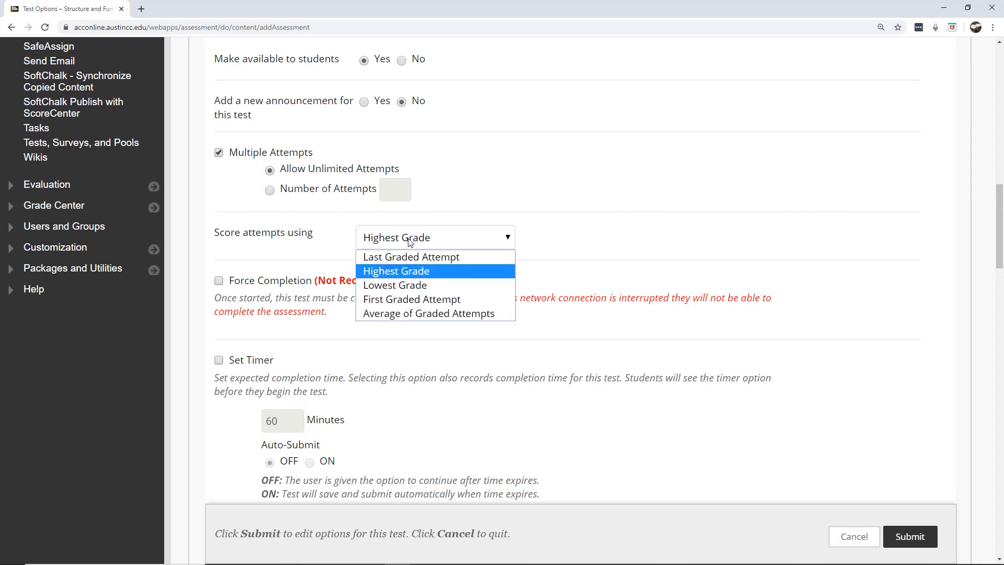
{"action": "left_click", "coordinate": [394, 272]}
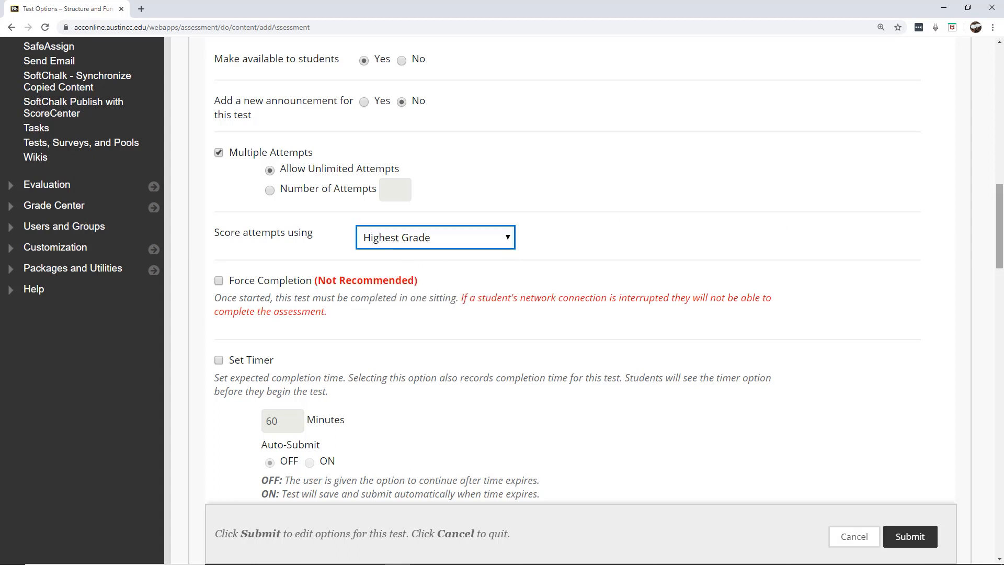
Step: Review the completion, timer, display date and password options, and check the Restrict Location choices, keeping No restrictions
{"action": "left_click_drag", "start_coordinate": [999, 230], "coordinate": [999, 245]}
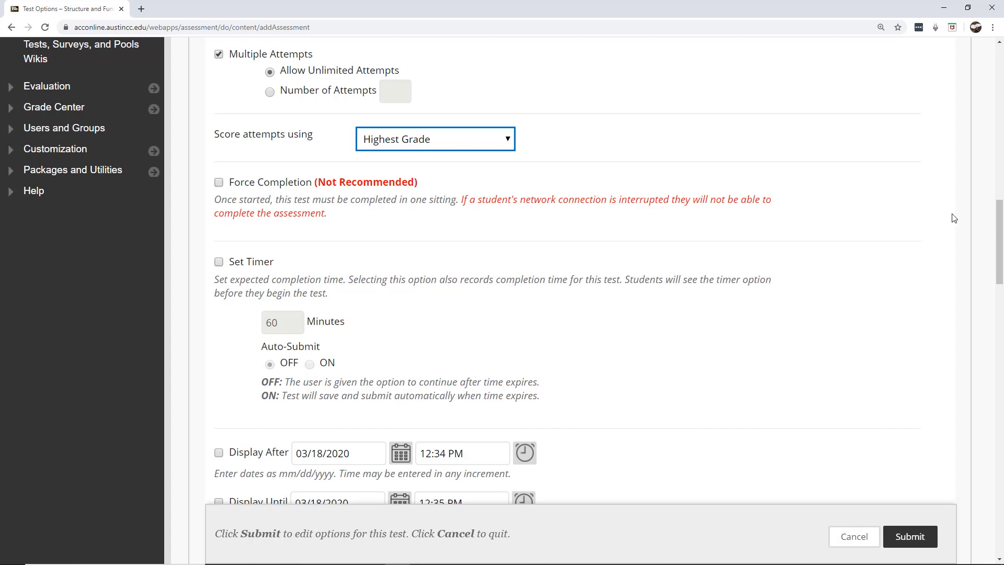
{"action": "left_click_drag", "start_coordinate": [999, 229], "coordinate": [1001, 247]}
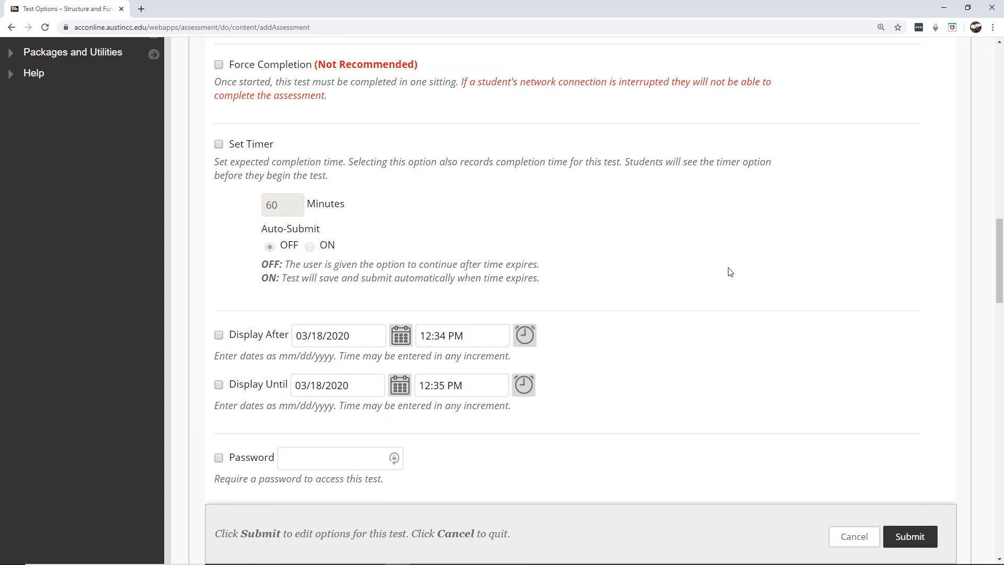
{"action": "left_click_drag", "start_coordinate": [1000, 232], "coordinate": [1000, 268]}
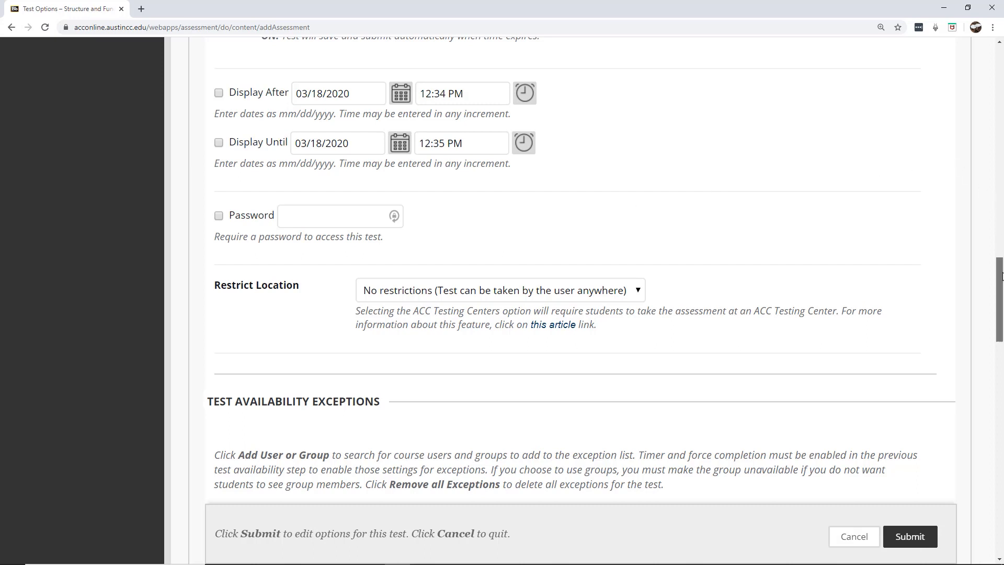
{"action": "scroll", "coordinate": [999, 276], "scroll_direction": "down", "scroll_amount": 2}
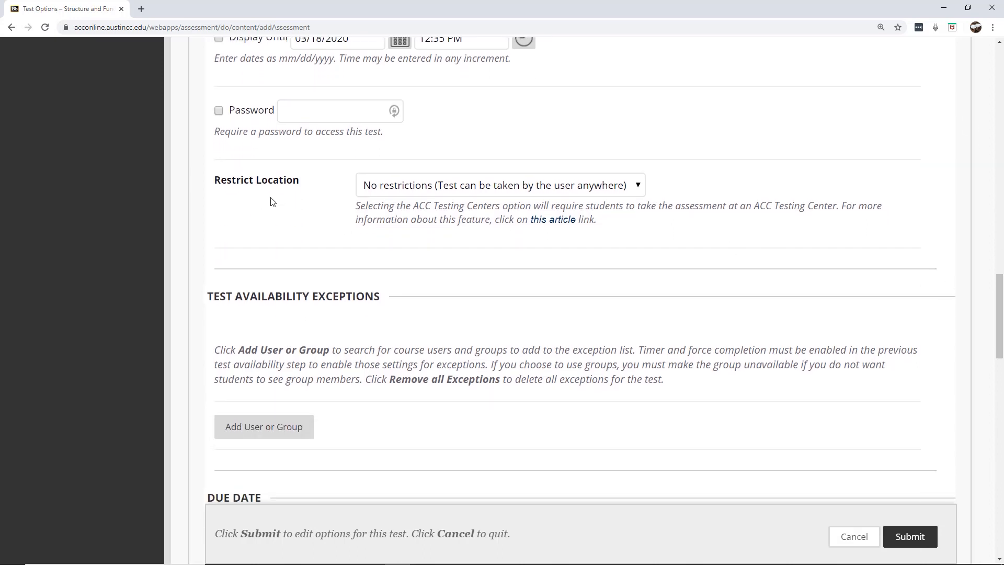
{"action": "left_click", "coordinate": [640, 187]}
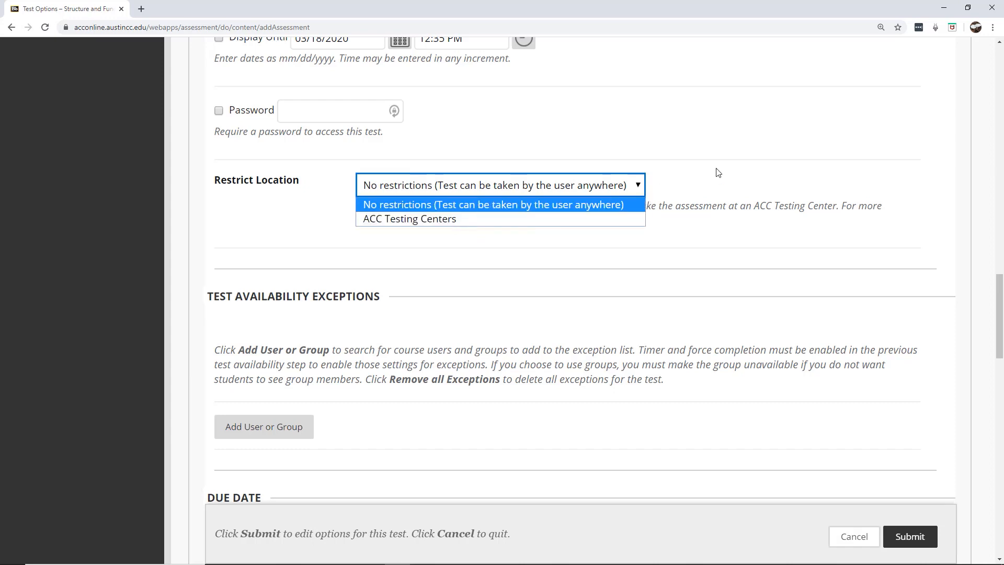
{"action": "left_click", "coordinate": [603, 206]}
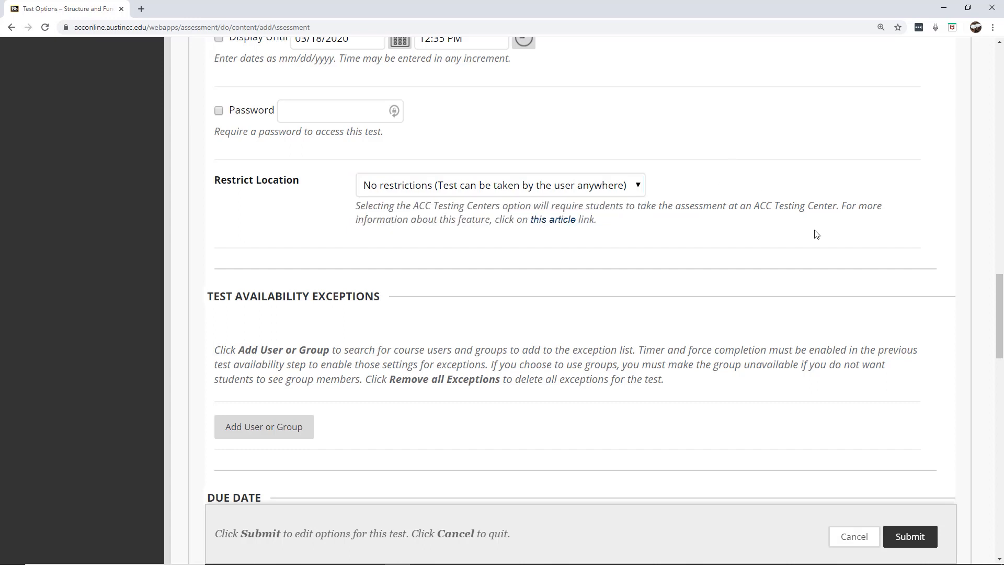
{"action": "left_click_drag", "start_coordinate": [1000, 289], "coordinate": [1000, 310]}
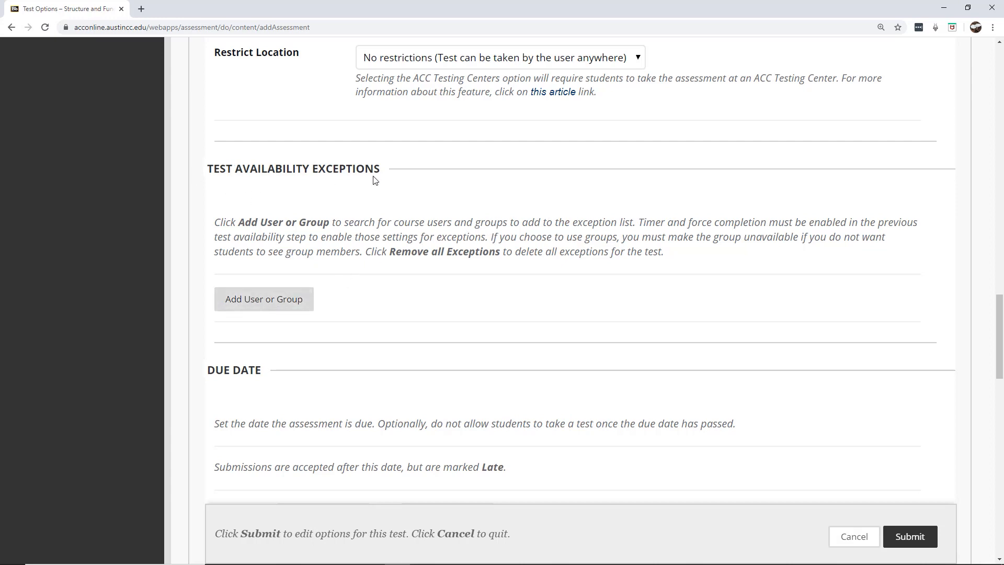
{"action": "left_click", "coordinate": [256, 301]}
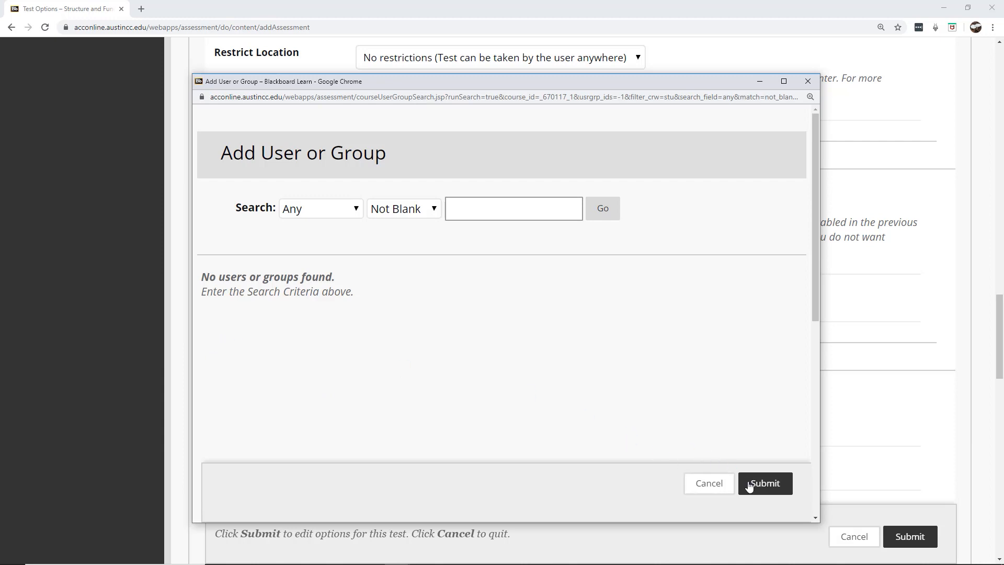
{"action": "left_click", "coordinate": [767, 484]}
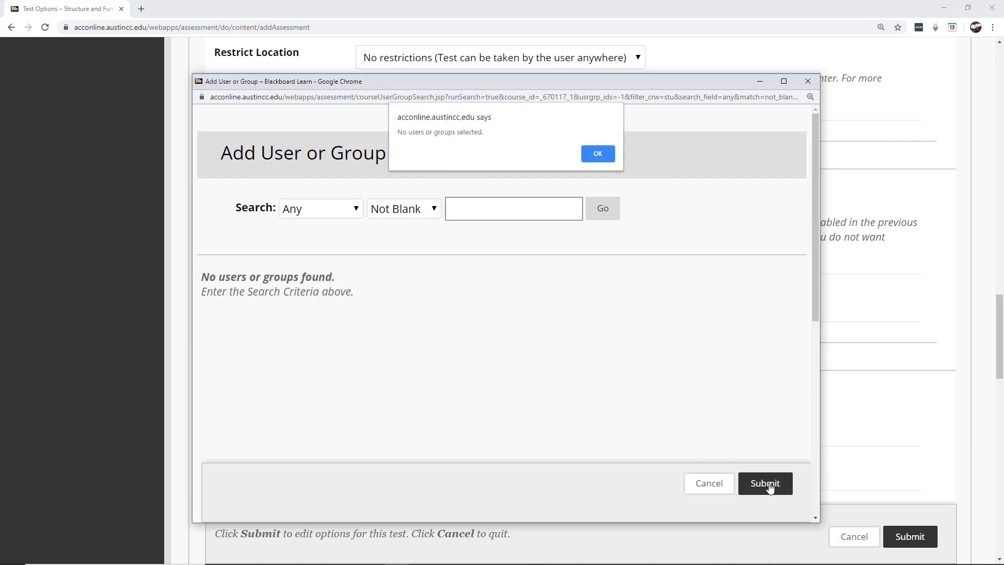
{"action": "left_click", "coordinate": [597, 154]}
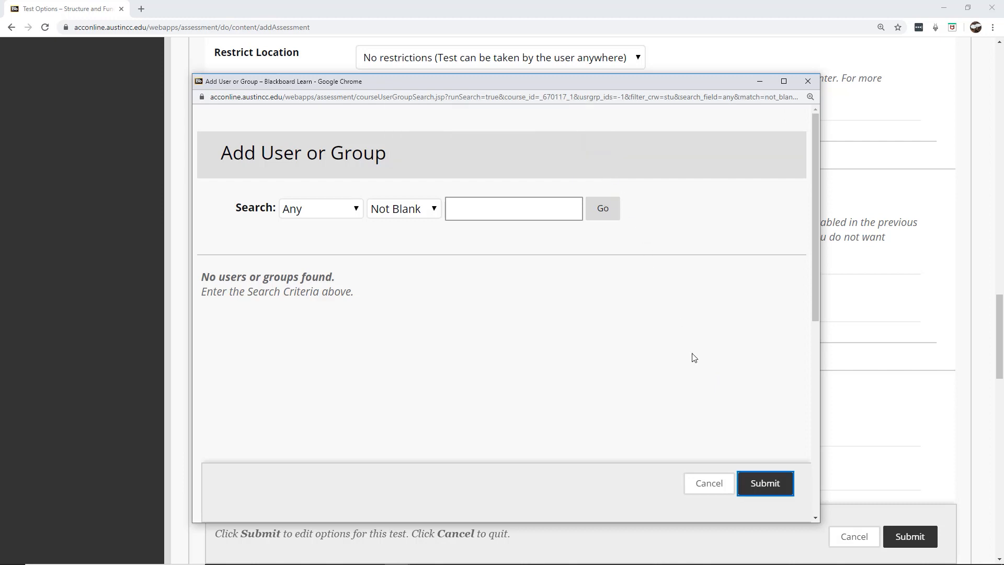
{"action": "left_click", "coordinate": [706, 483]}
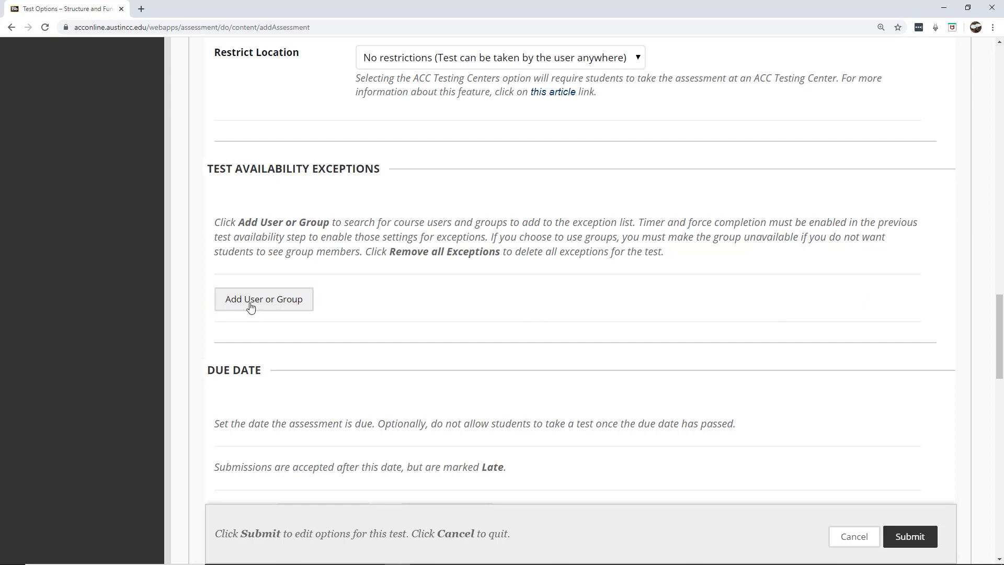
Step: Set the quiz's due date to 04/05/2020
{"action": "left_click_drag", "start_coordinate": [998, 329], "coordinate": [998, 368]}
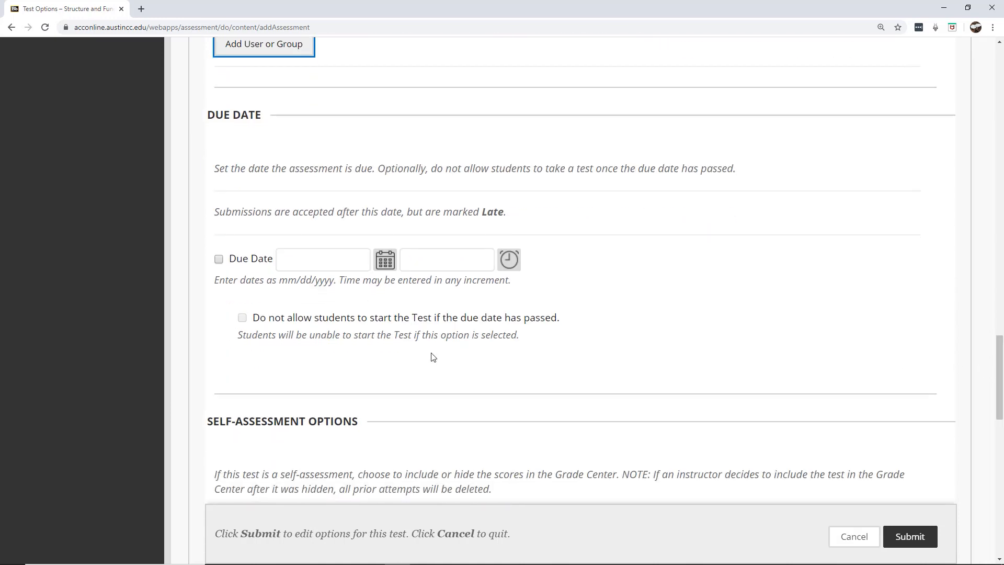
{"action": "left_click", "coordinate": [385, 267]}
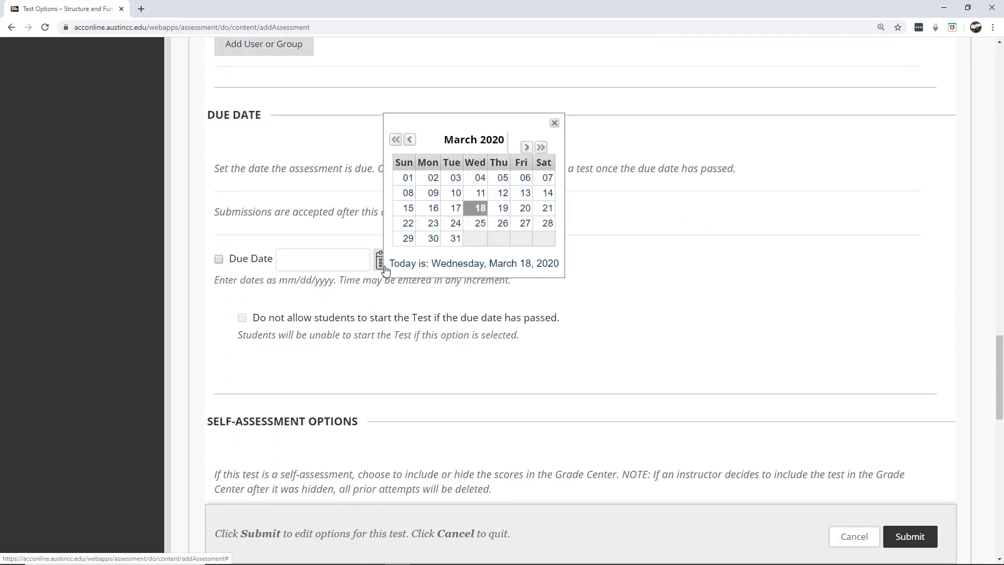
{"action": "left_click", "coordinate": [527, 148]}
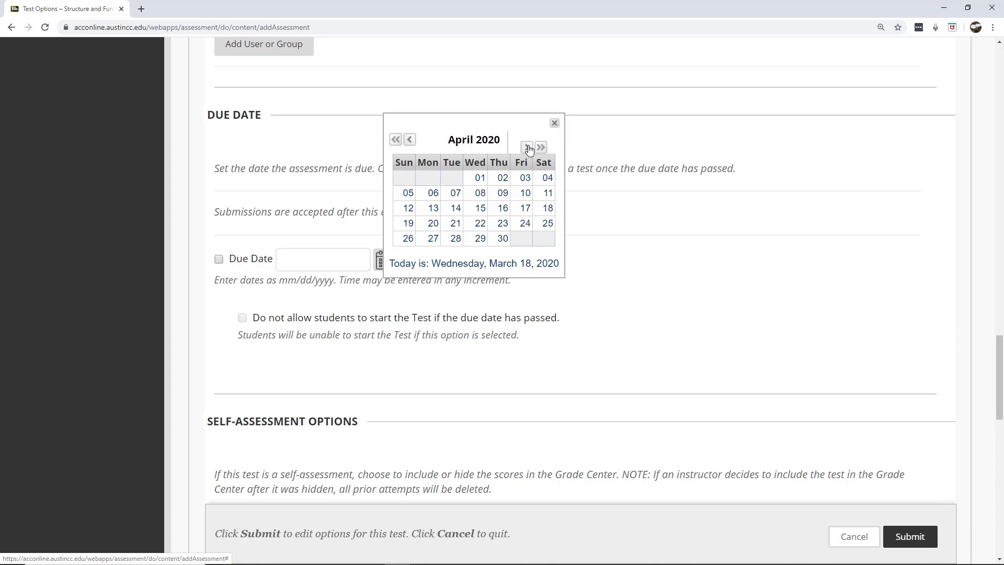
{"action": "left_click", "coordinate": [408, 194]}
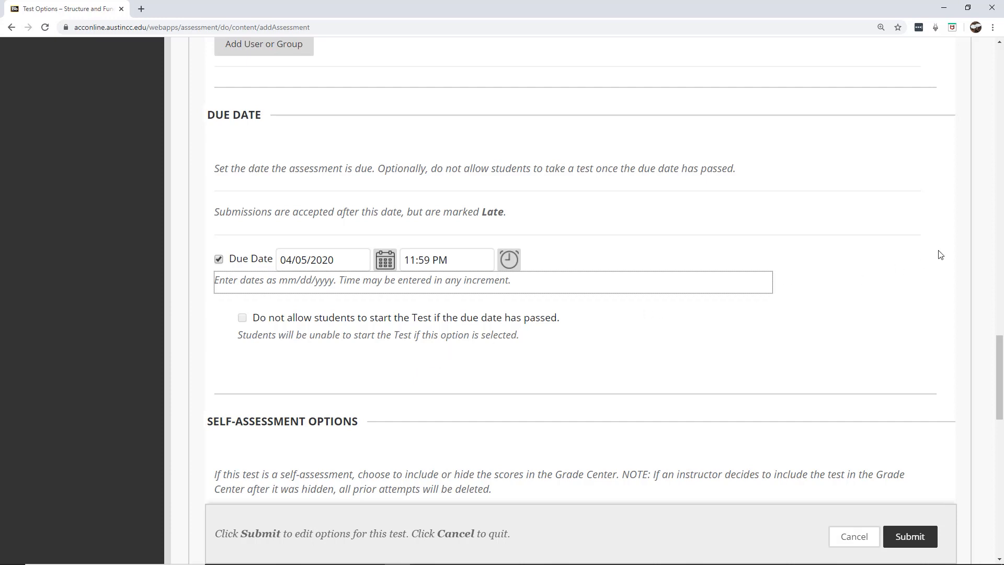
{"action": "left_click_drag", "start_coordinate": [1001, 351], "coordinate": [998, 389]}
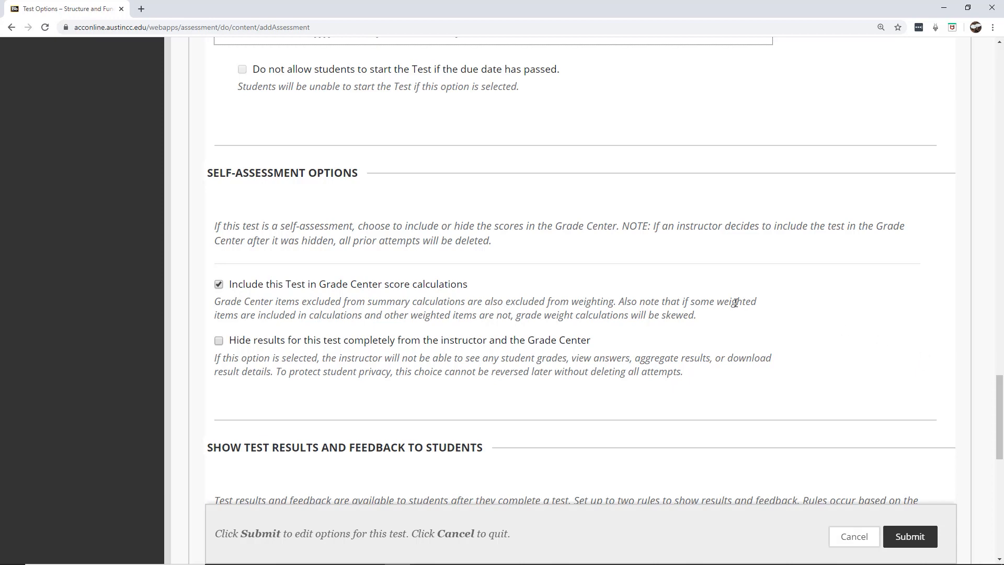
Step: Set the quiz results shown after submission to include All Answers, Correct and Submitted answers
{"action": "left_click_drag", "start_coordinate": [999, 401], "coordinate": [998, 366]}
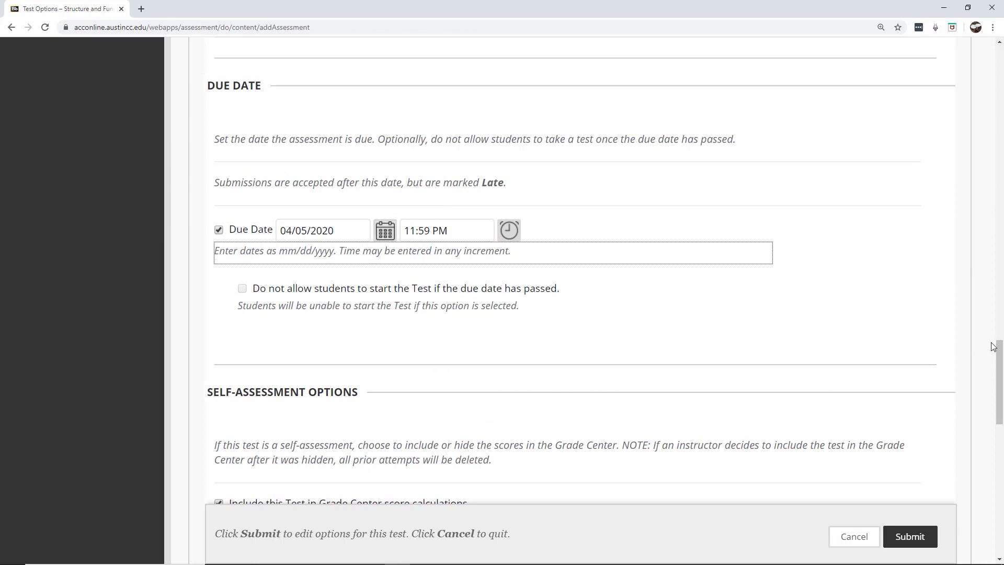
{"action": "left_click_drag", "start_coordinate": [999, 364], "coordinate": [1000, 419]}
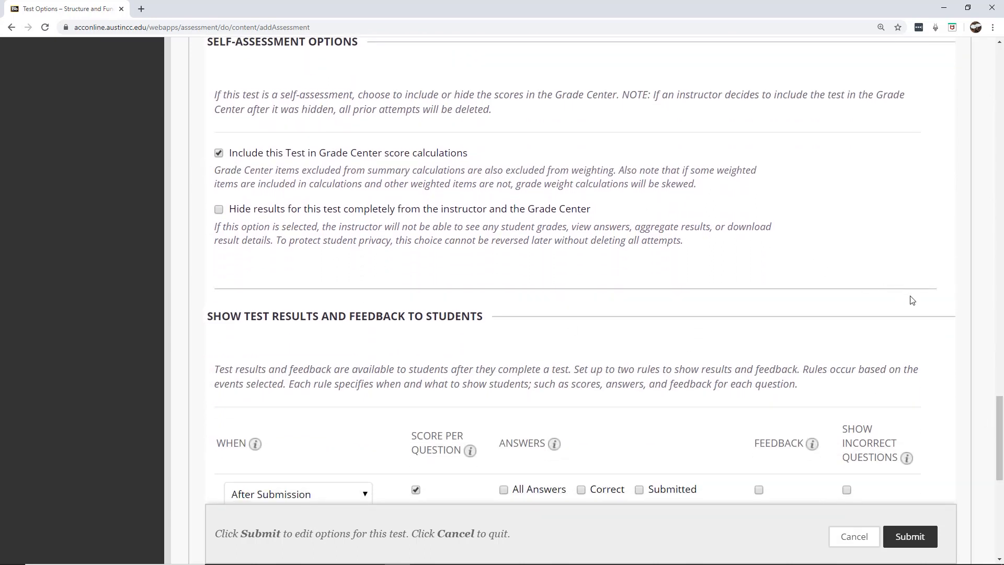
{"action": "left_click_drag", "start_coordinate": [1001, 415], "coordinate": [1000, 449]}
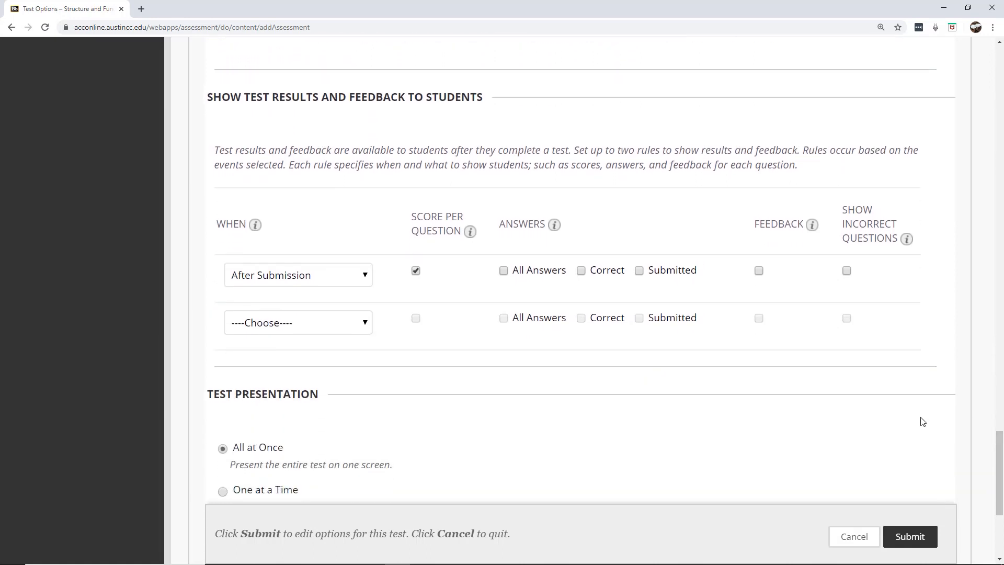
{"action": "left_click", "coordinate": [504, 272]}
{"action": "left_click", "coordinate": [581, 270]}
{"action": "left_click", "coordinate": [639, 271]}
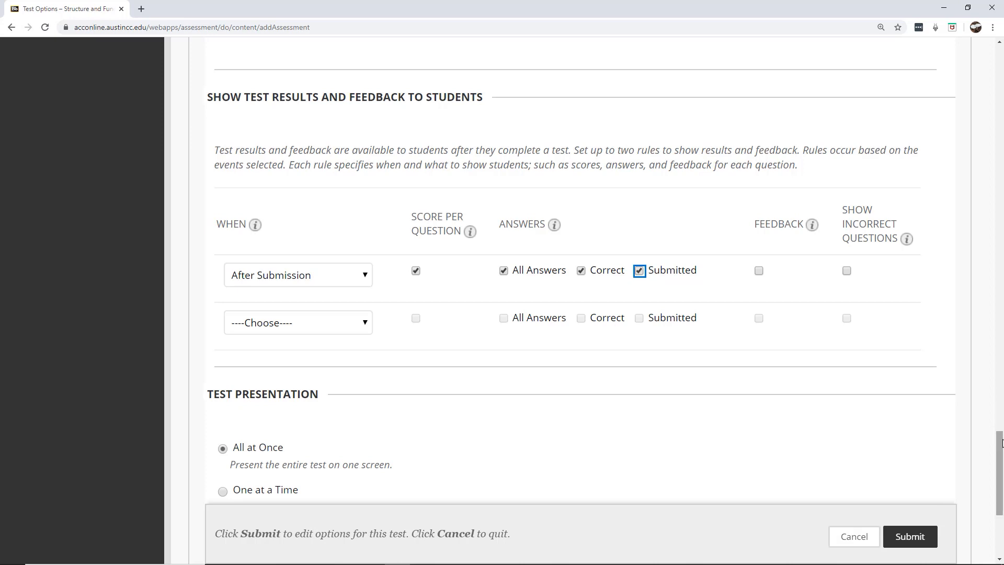
Step: Randomize the questions for each attempt and submit the Chapter 32 Quiz options
{"action": "scroll", "coordinate": [550, 355], "scroll_direction": "down", "scroll_amount": 5}
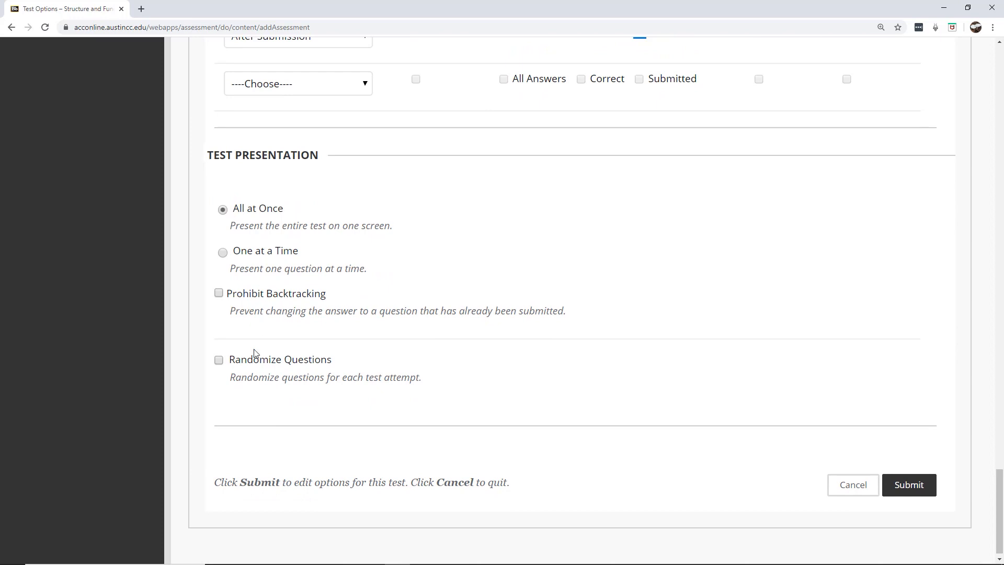
{"action": "left_click", "coordinate": [219, 362]}
{"action": "left_click", "coordinate": [910, 486]}
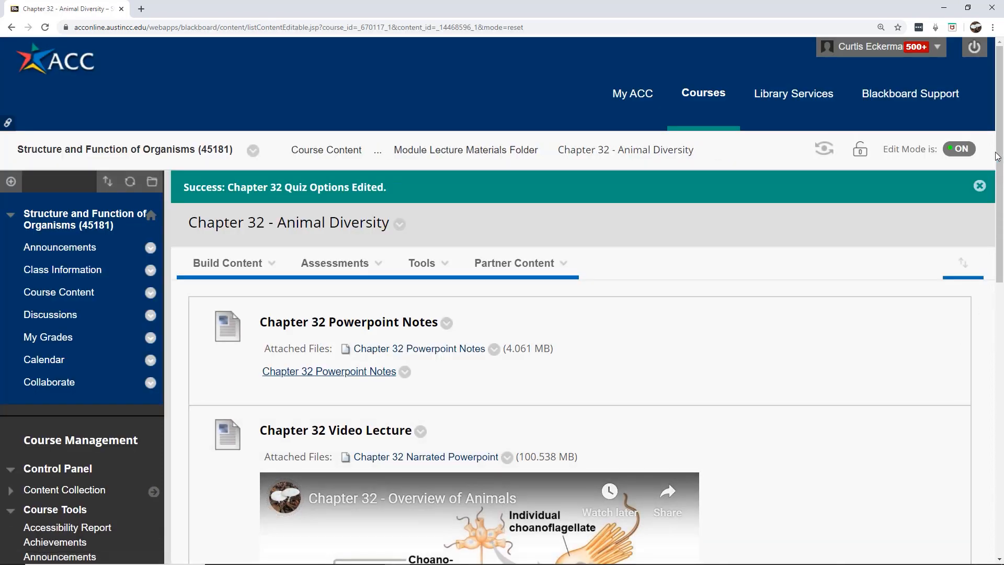
Step: Delete the Chapter Quizzes placeholder item from the Chapter 32 - Animal Diversity folder and check the remaining content
{"action": "left_click_drag", "start_coordinate": [997, 156], "coordinate": [968, 395]}
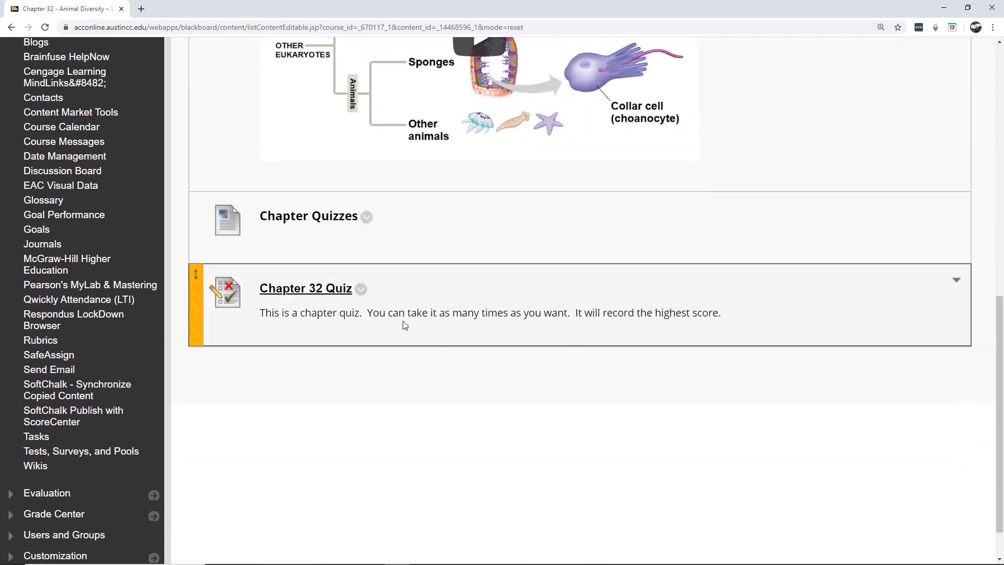
{"action": "left_click", "coordinate": [367, 220]}
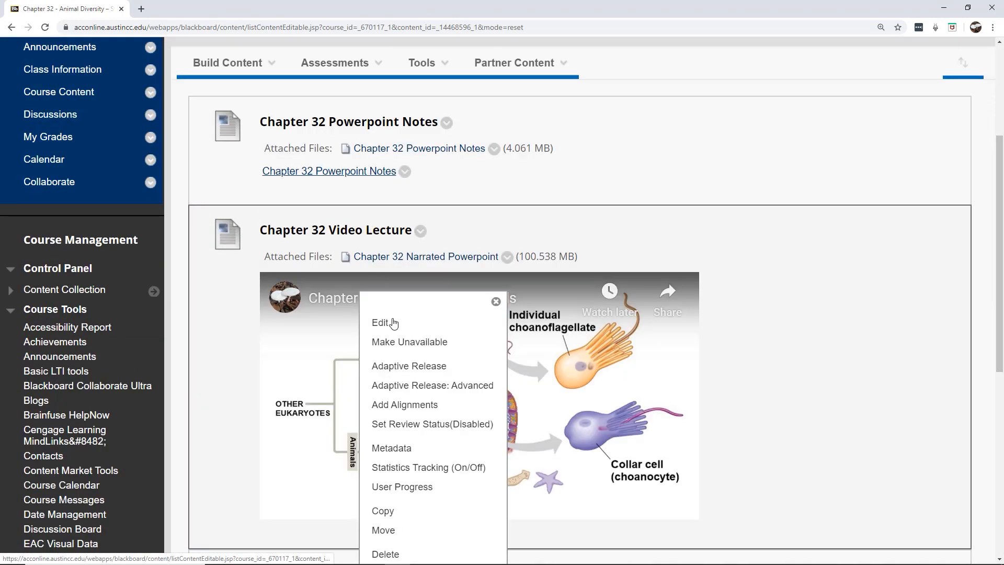
{"action": "left_click", "coordinate": [396, 549]}
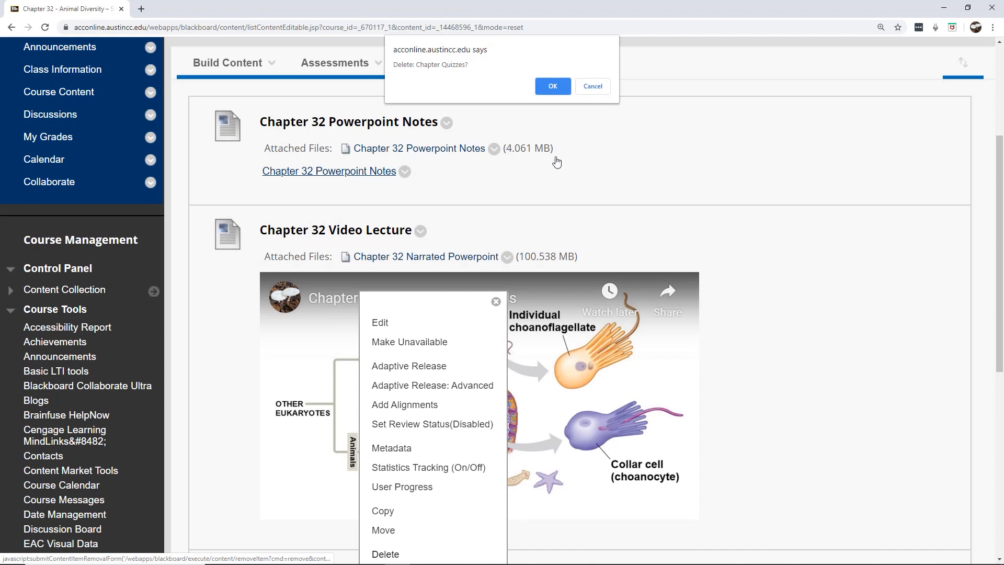
{"action": "left_click", "coordinate": [553, 86]}
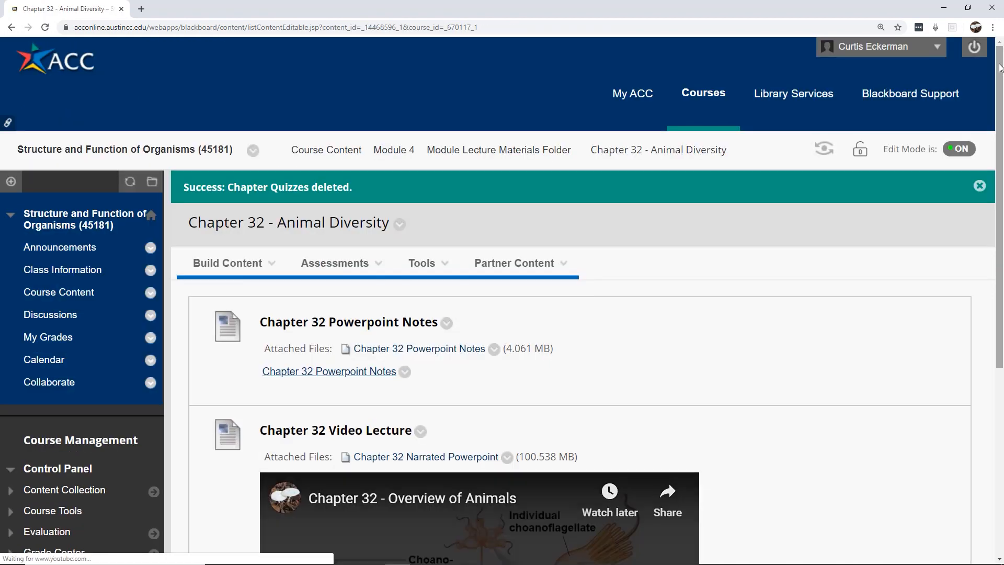
{"action": "left_click_drag", "start_coordinate": [999, 68], "coordinate": [1001, 217]}
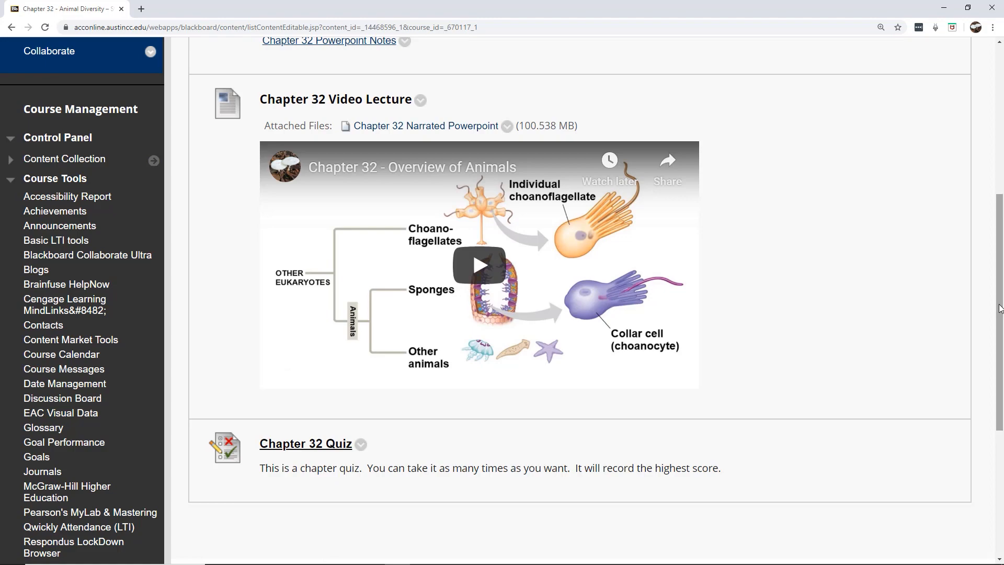
{"action": "scroll", "coordinate": [882, 362], "scroll_direction": "up", "scroll_amount": 3}
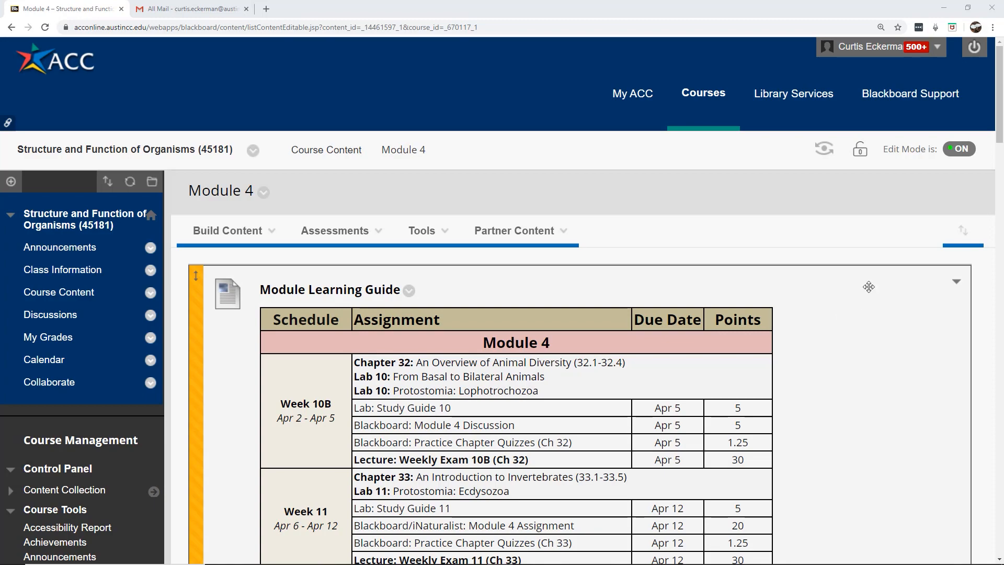
Step: Open the course's question pools and review the exam and quiz pools available for each chapter
{"action": "scroll", "coordinate": [299, 319], "scroll_direction": "down", "scroll_amount": 10}
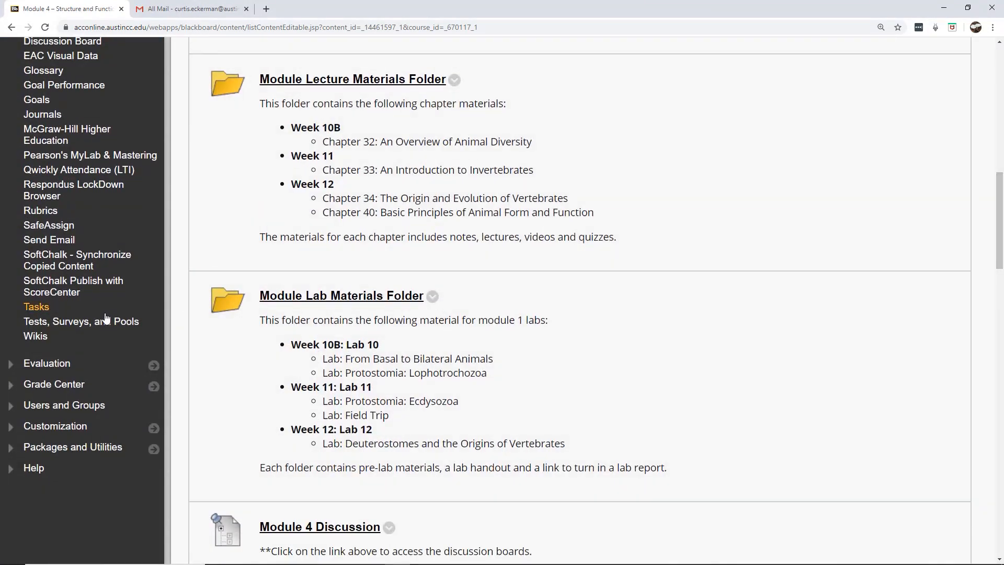
{"action": "left_click", "coordinate": [95, 322]}
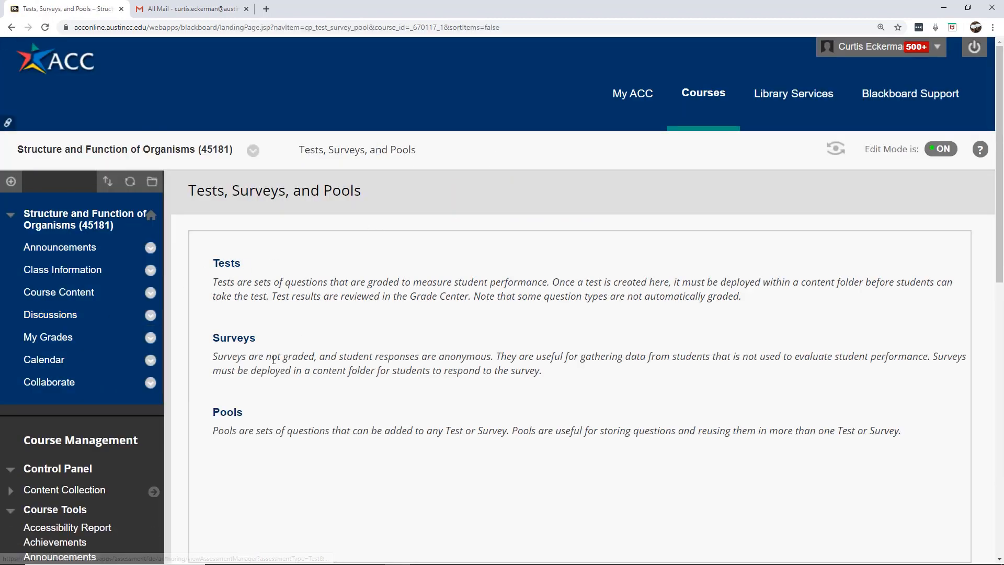
{"action": "left_click", "coordinate": [228, 412]}
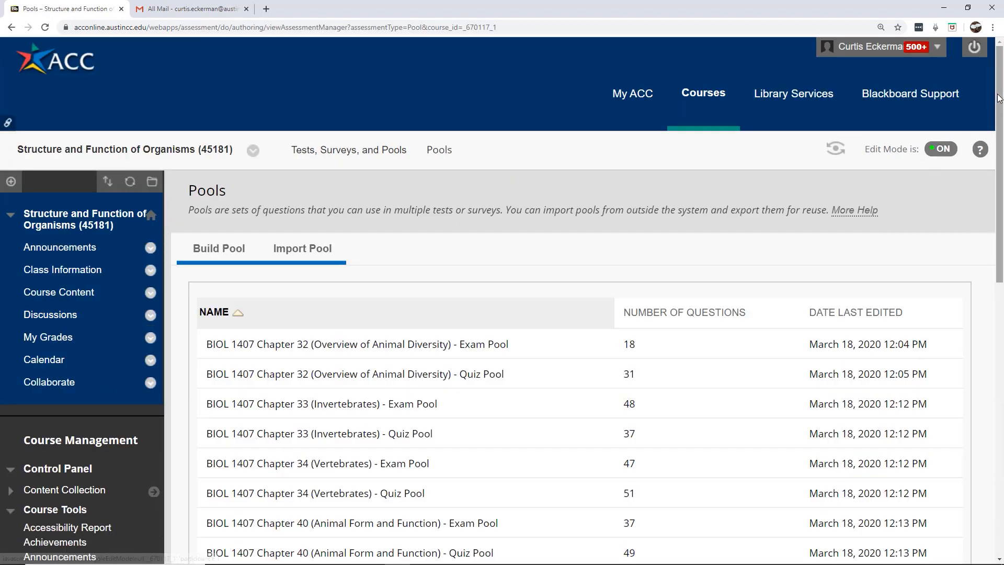
{"action": "scroll", "coordinate": [1001, 191], "scroll_direction": "down", "scroll_amount": 4}
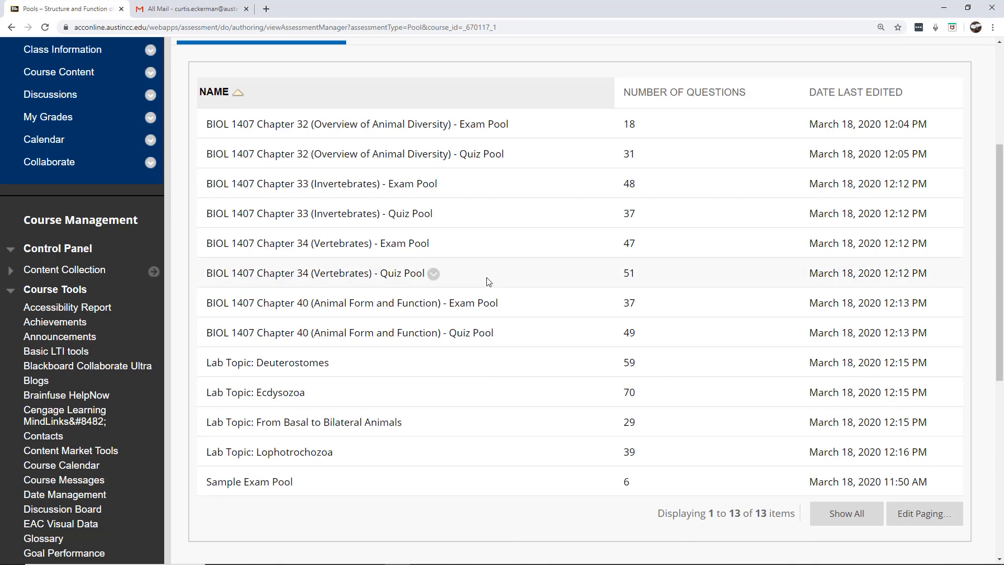
{"action": "mouse_move", "coordinate": [517, 127]}
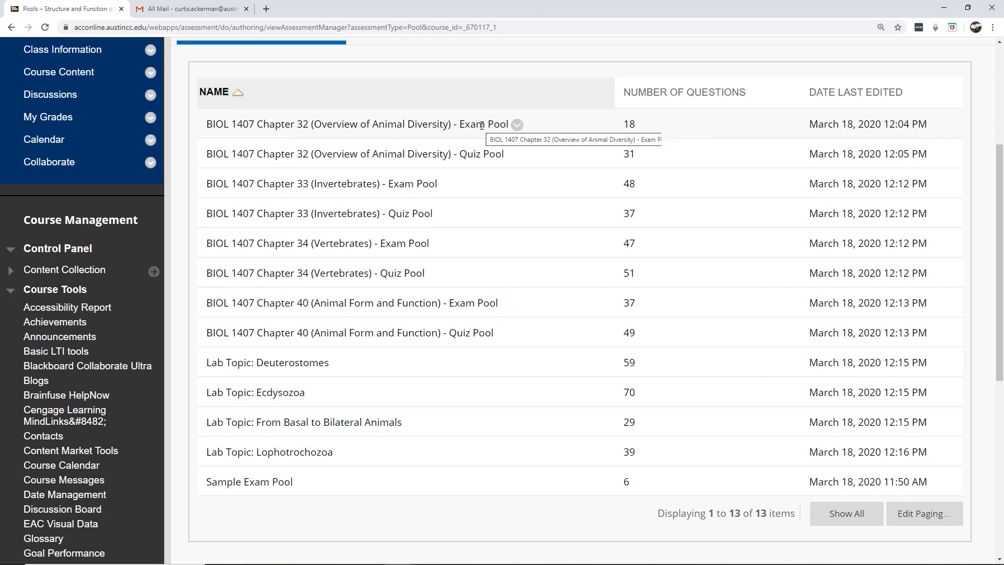
{"action": "mouse_move", "coordinate": [476, 156]}
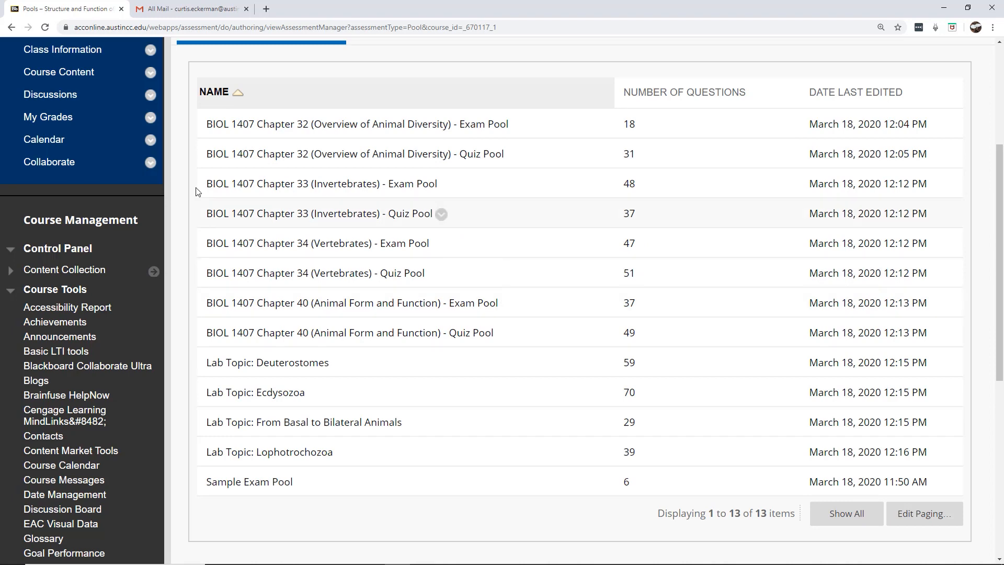
{"action": "scroll", "coordinate": [1000, 229], "scroll_direction": "up", "scroll_amount": 4}
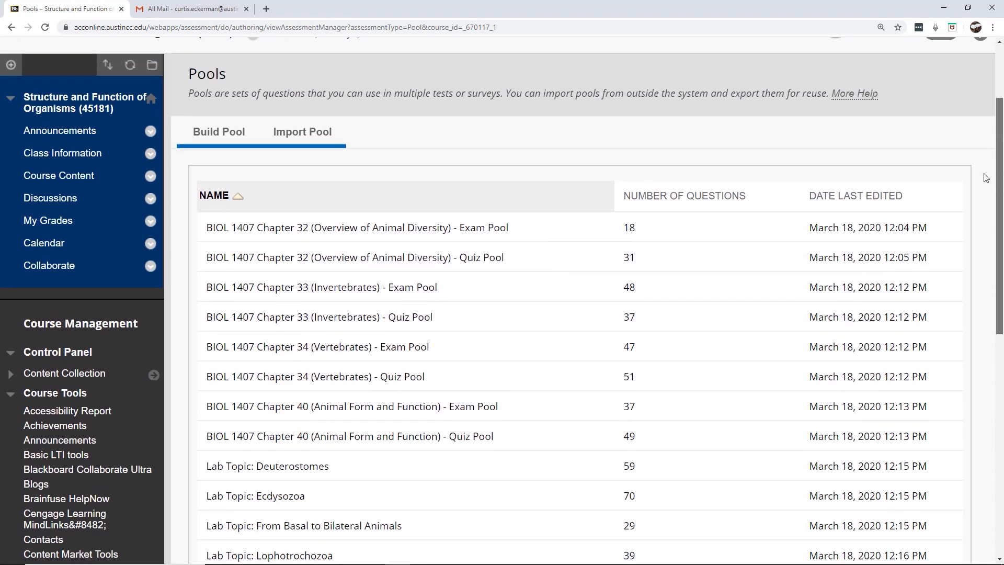
Step: Open the Module 4 folder from the course content
{"action": "left_click", "coordinate": [79, 277]}
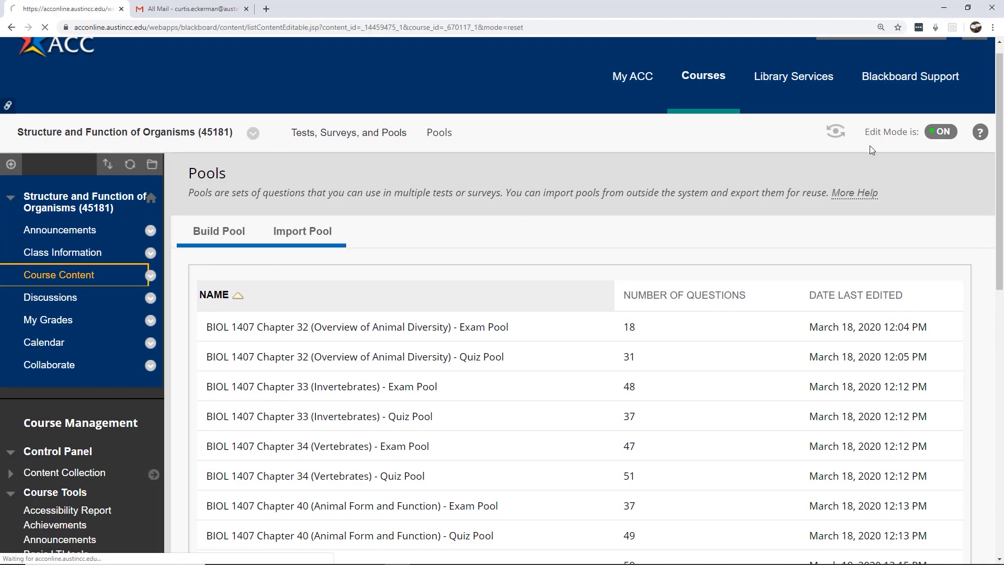
{"action": "scroll", "coordinate": [989, 252], "scroll_direction": "down", "scroll_amount": 6}
{"action": "scroll", "coordinate": [990, 251], "scroll_direction": "down", "scroll_amount": 3}
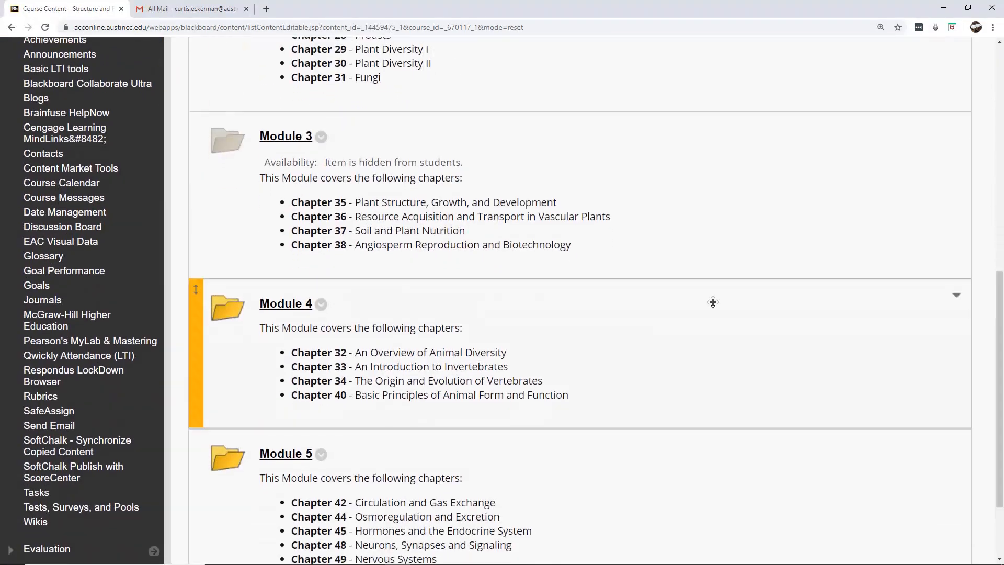
{"action": "left_click", "coordinate": [298, 302]}
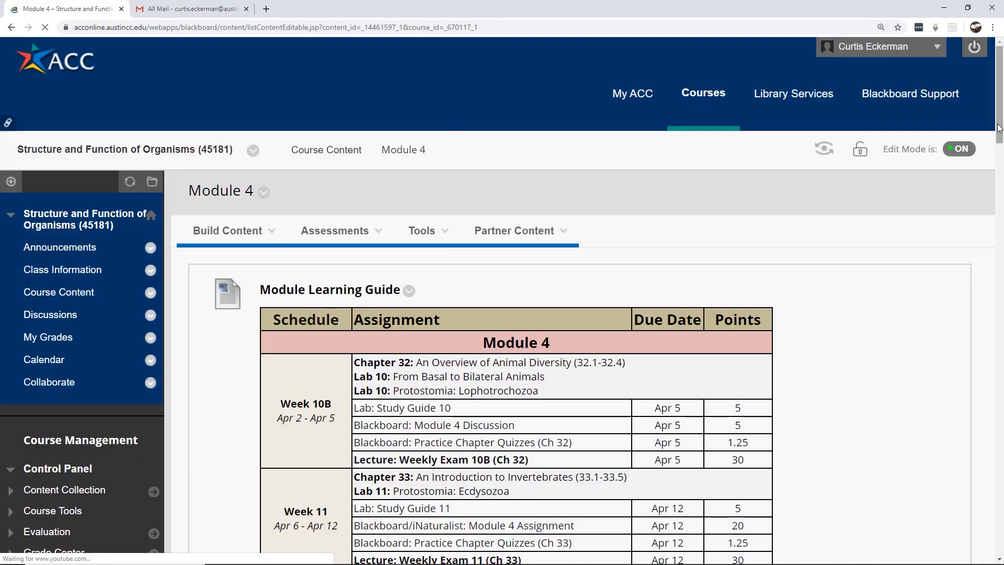
Step: Look into the Module Lecture Materials Folder, return to Module 4 and check its Module Lecture Exam and Module Lab Exam items
{"action": "scroll", "coordinate": [986, 257], "scroll_direction": "down", "scroll_amount": 15}
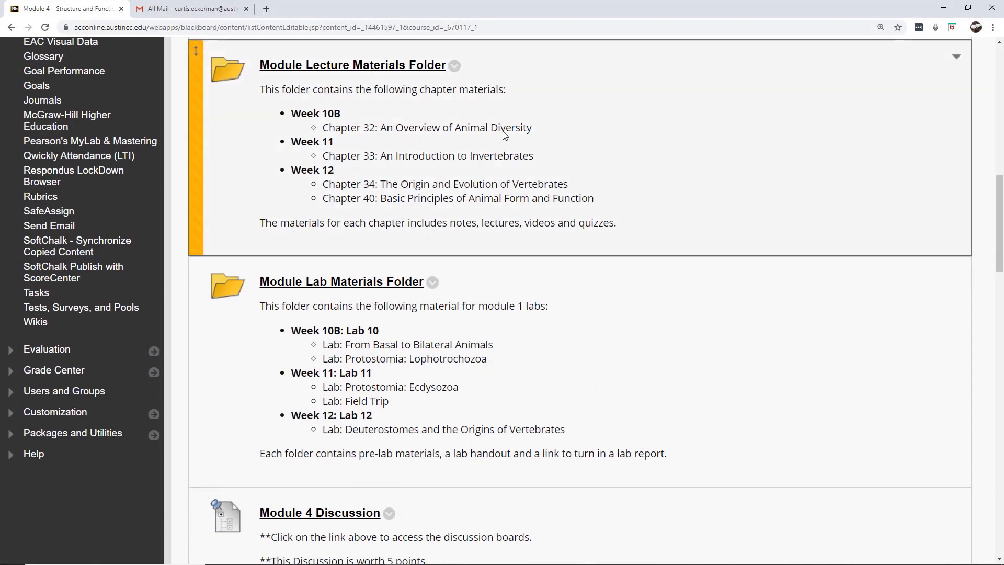
{"action": "left_click", "coordinate": [355, 68]}
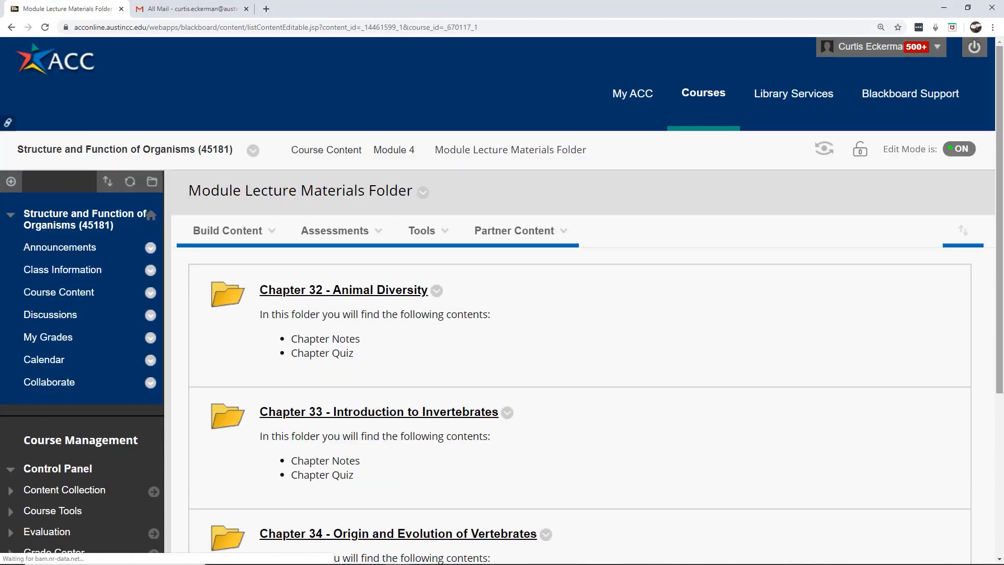
{"action": "left_click", "coordinate": [379, 152]}
{"action": "left_click_drag", "start_coordinate": [995, 68], "coordinate": [952, 520]}
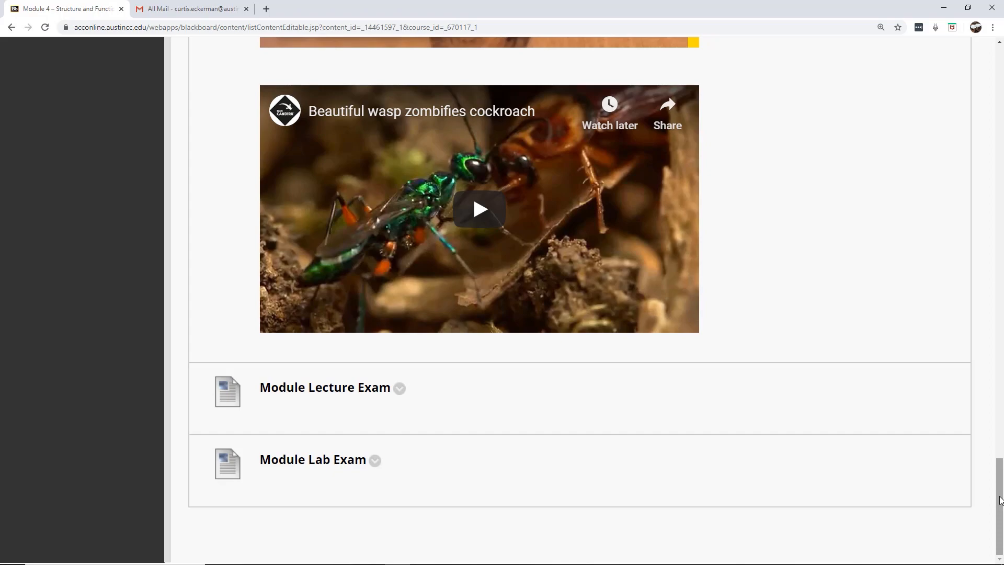
Step: Start creating a new test in the Module 4 folder
{"action": "left_click_drag", "start_coordinate": [1001, 500], "coordinate": [998, 84]}
{"action": "mouse_move", "coordinate": [339, 231]}
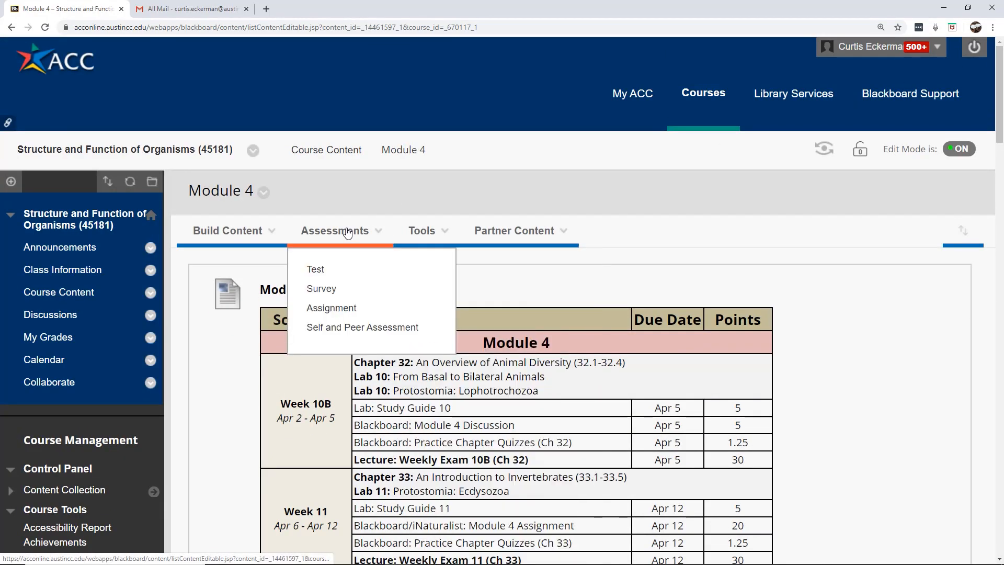
{"action": "left_click", "coordinate": [315, 270]}
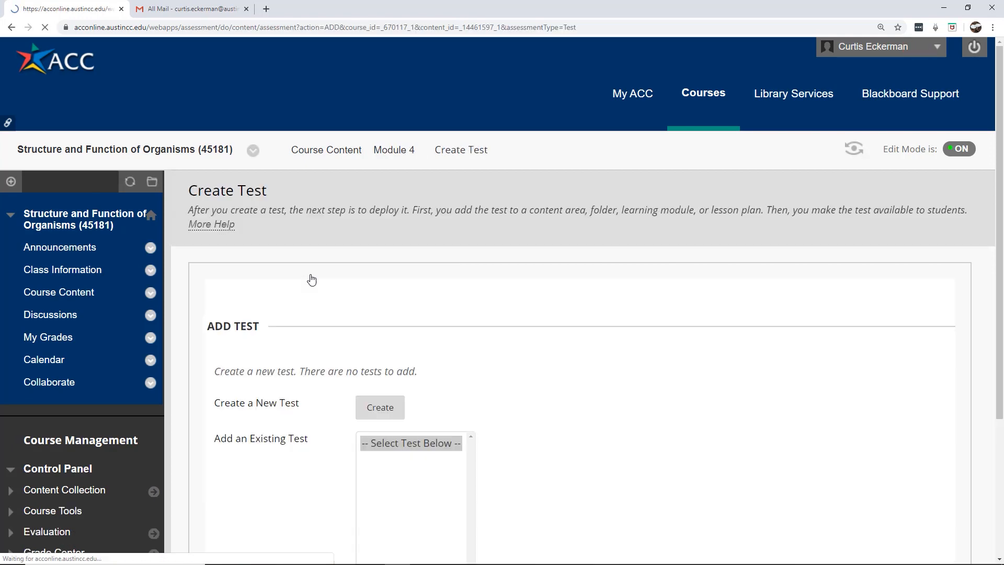
{"action": "scroll", "coordinate": [999, 85], "scroll_direction": "down", "scroll_amount": 4}
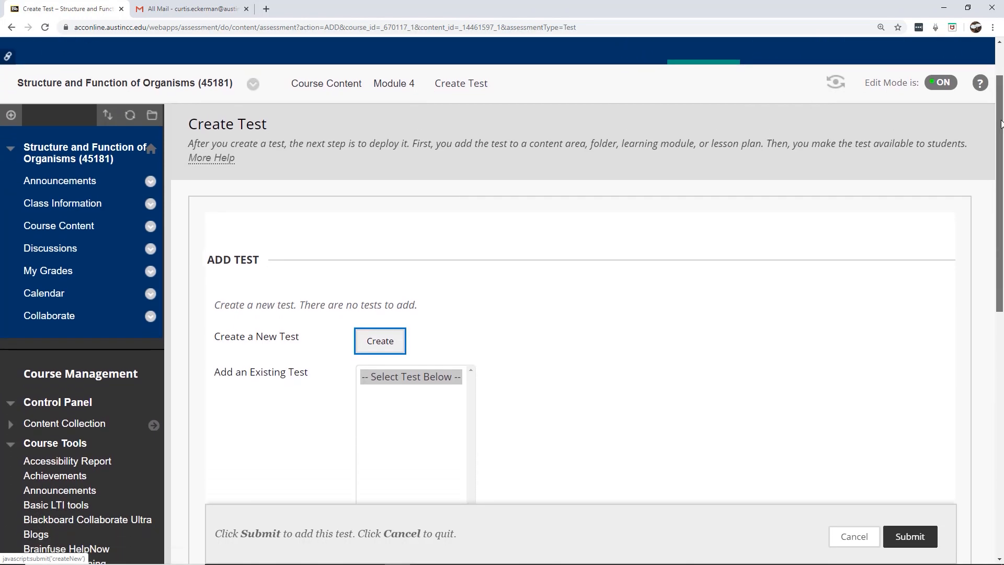
{"action": "left_click", "coordinate": [379, 200]}
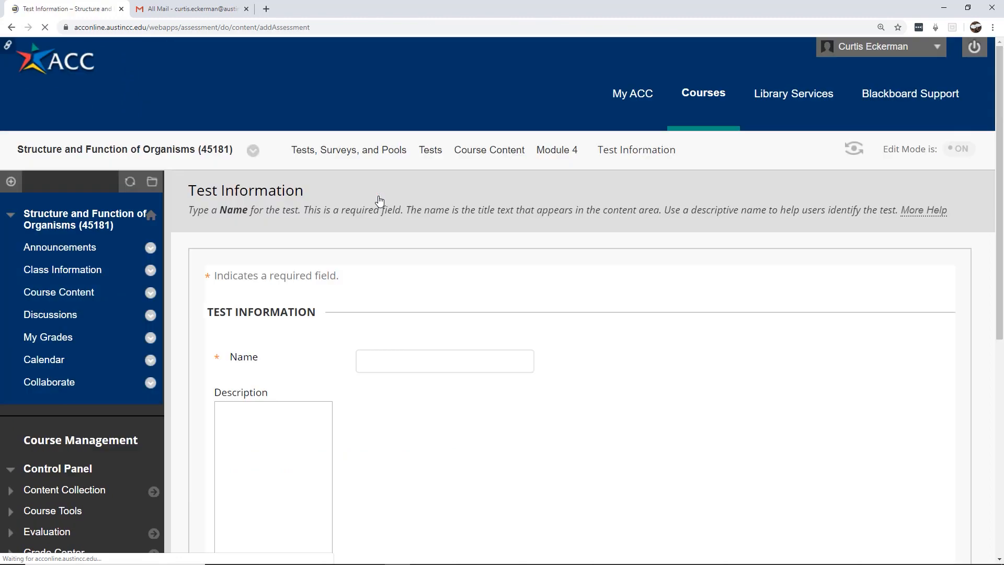
Step: Name the new test "Module 4 Exam"
{"action": "scroll", "coordinate": [1001, 170], "scroll_direction": "down", "scroll_amount": 3}
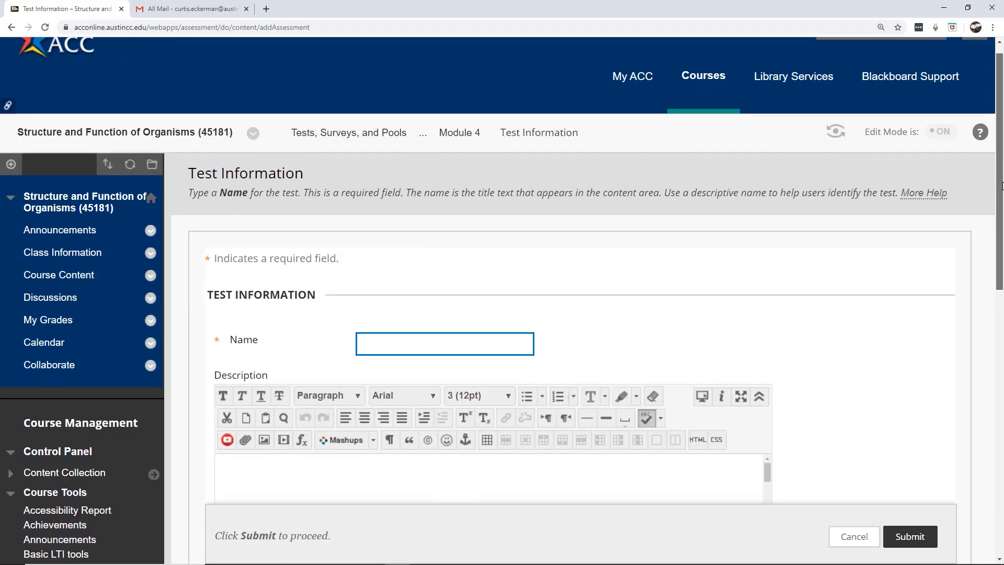
{"action": "left_click", "coordinate": [426, 226]}
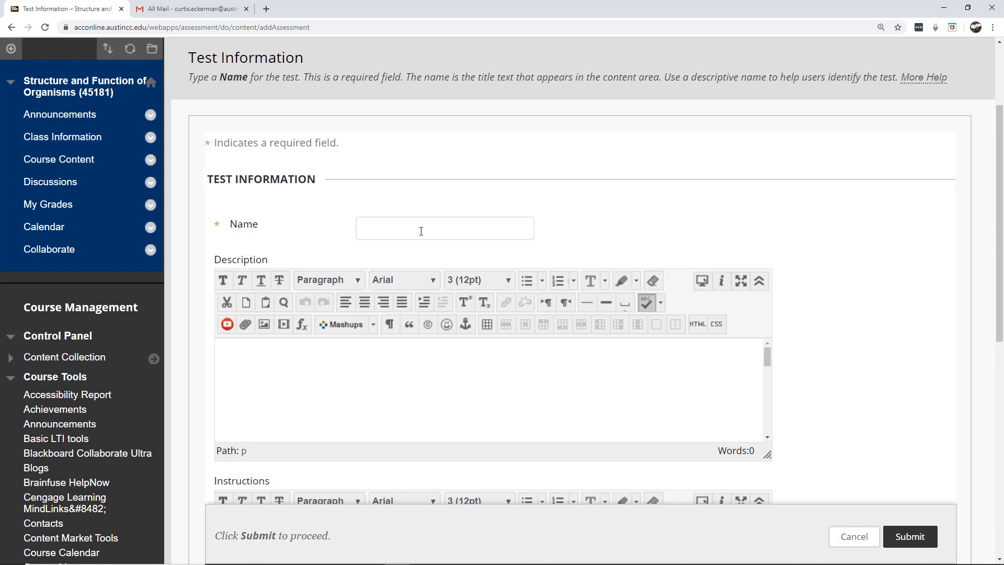
{"action": "type", "text": "odule 4 Exam"}
{"action": "left_click", "coordinate": [420, 230]}
Step: Enter the test description "This exam covers chapters 32-34 & 40."
{"action": "left_click_drag", "start_coordinate": [999, 166], "coordinate": [999, 213]}
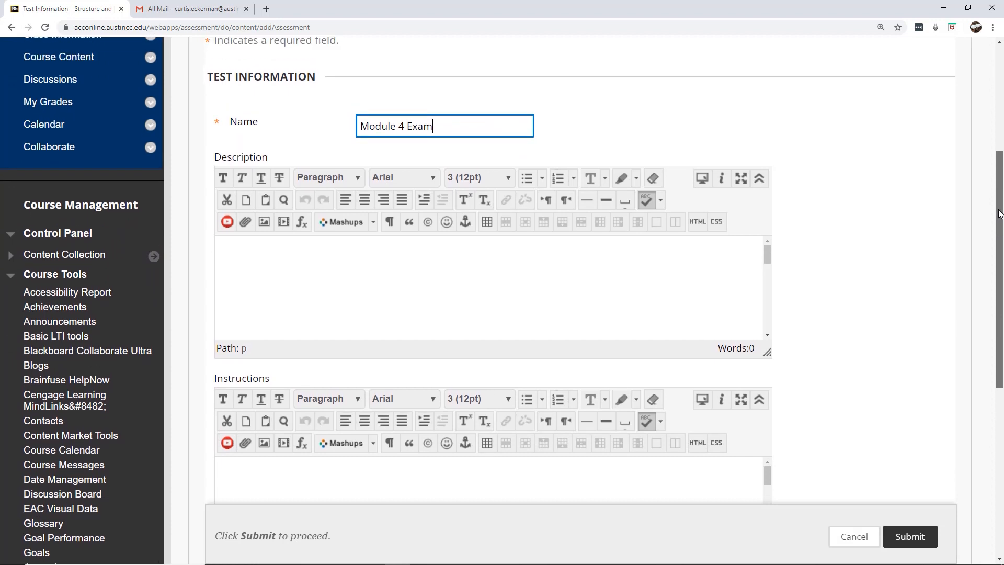
{"action": "left_click_drag", "start_coordinate": [1000, 214], "coordinate": [996, 243]}
{"action": "left_click", "coordinate": [446, 250]}
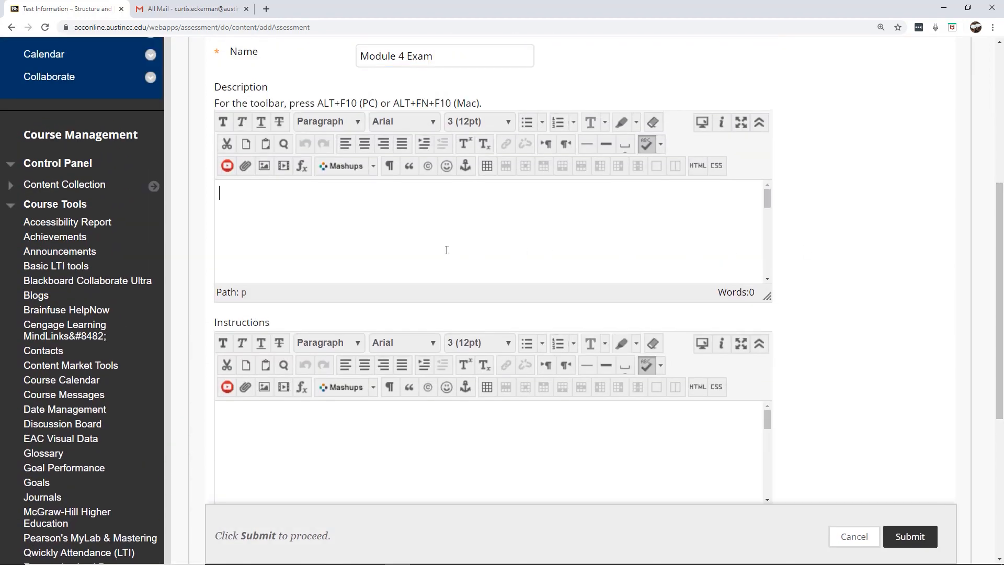
{"action": "type", "text": "This exam covers c"}
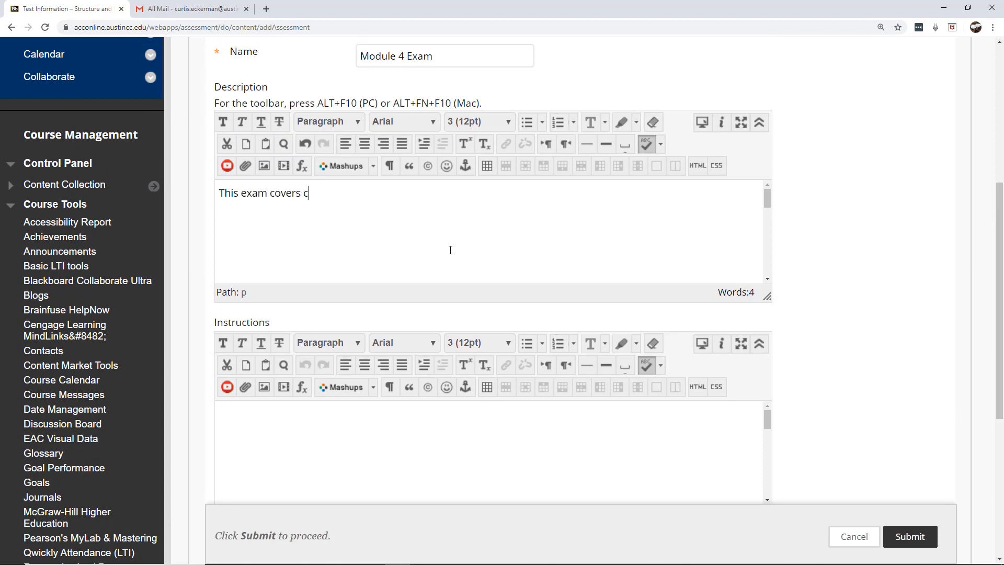
{"action": "type", "text": "hapters 32-34 & 40."}
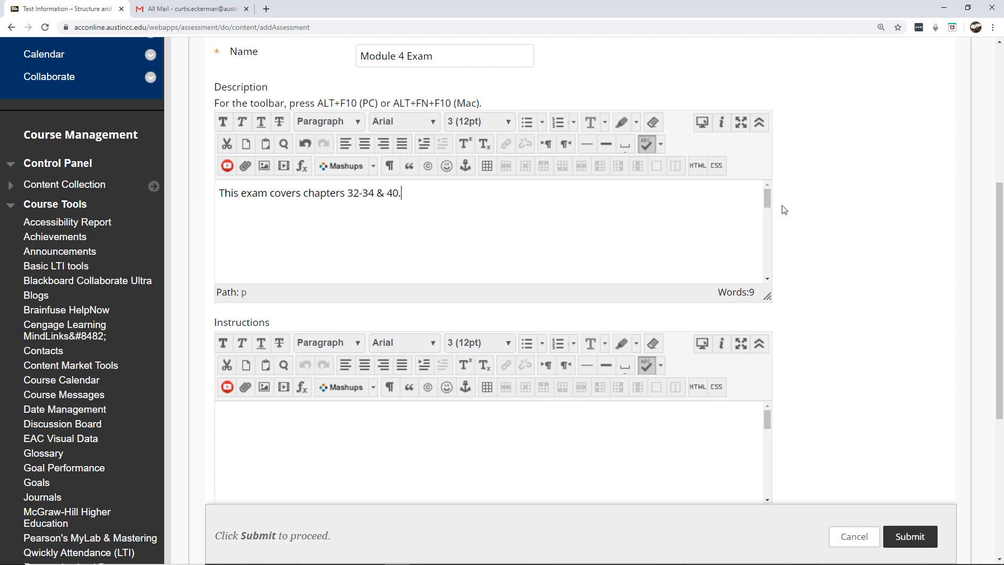
Step: Submit the Module 4 Exam's test information with the instructions left blank
{"action": "left_click_drag", "start_coordinate": [996, 302], "coordinate": [999, 376]}
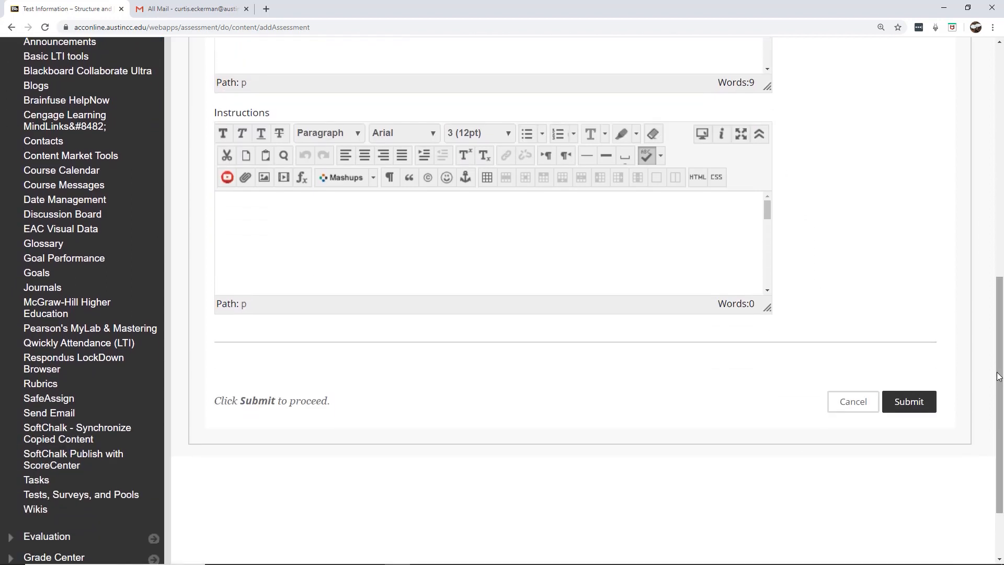
{"action": "left_click", "coordinate": [910, 402]}
Step: Create a question set containing all questions from the "BIOL 1407 Chapter 32 (Overview of Animal Diversity) - Exam Pool"
{"action": "left_click_drag", "start_coordinate": [1001, 142], "coordinate": [1001, 215]}
{"action": "left_click", "coordinate": [353, 115]}
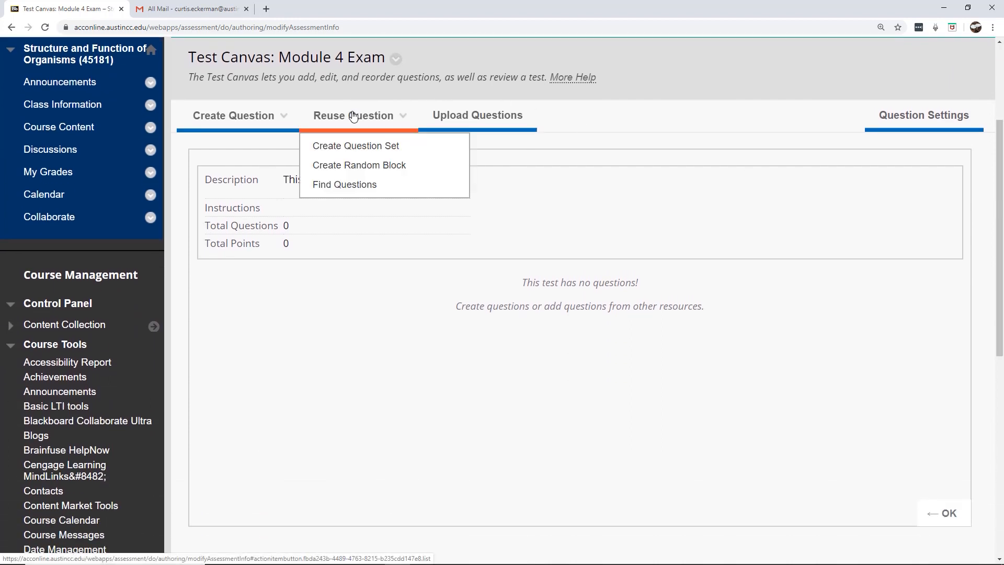
{"action": "left_click", "coordinate": [365, 148]}
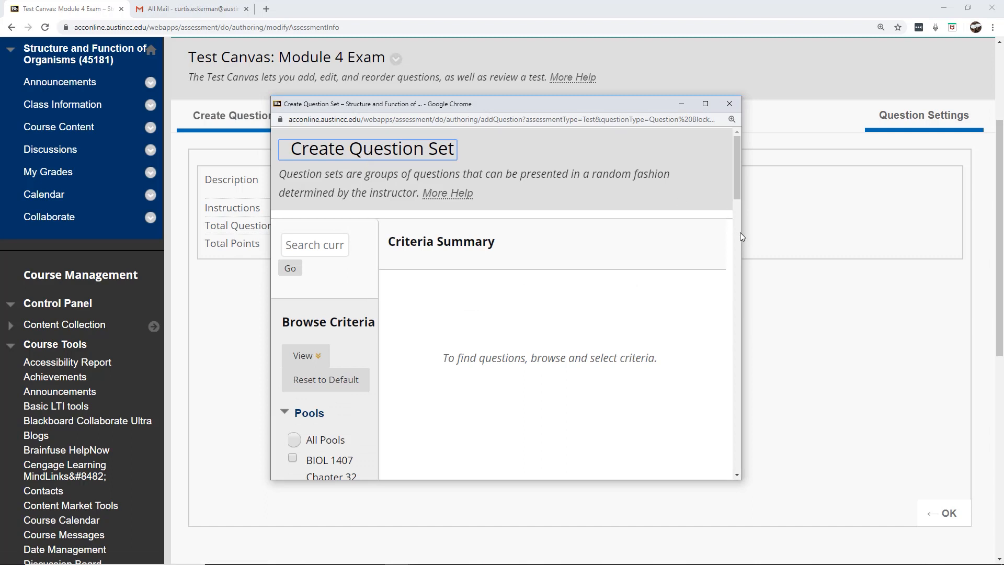
{"action": "left_click_drag", "start_coordinate": [742, 233], "coordinate": [853, 211]}
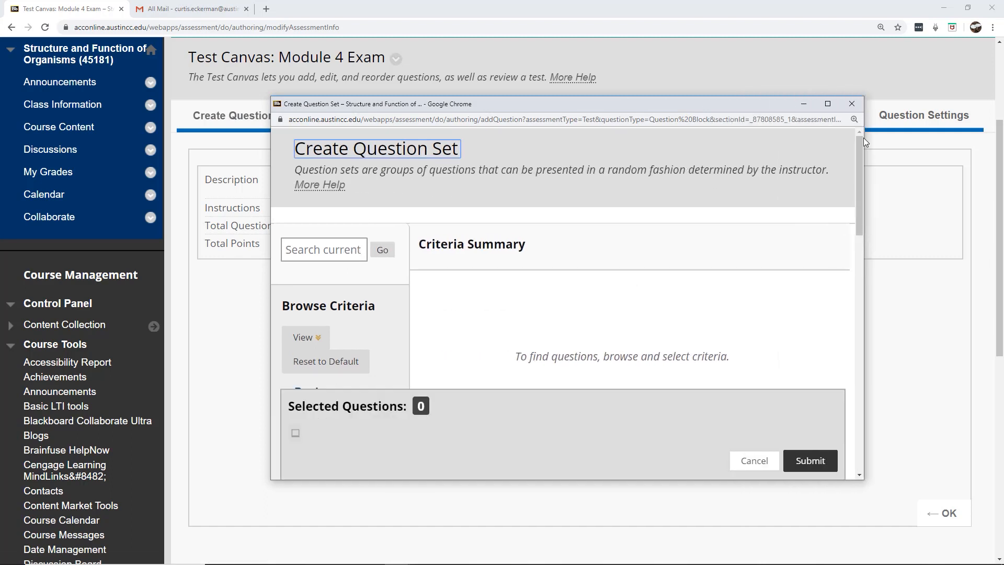
{"action": "left_click_drag", "start_coordinate": [862, 148], "coordinate": [859, 215]}
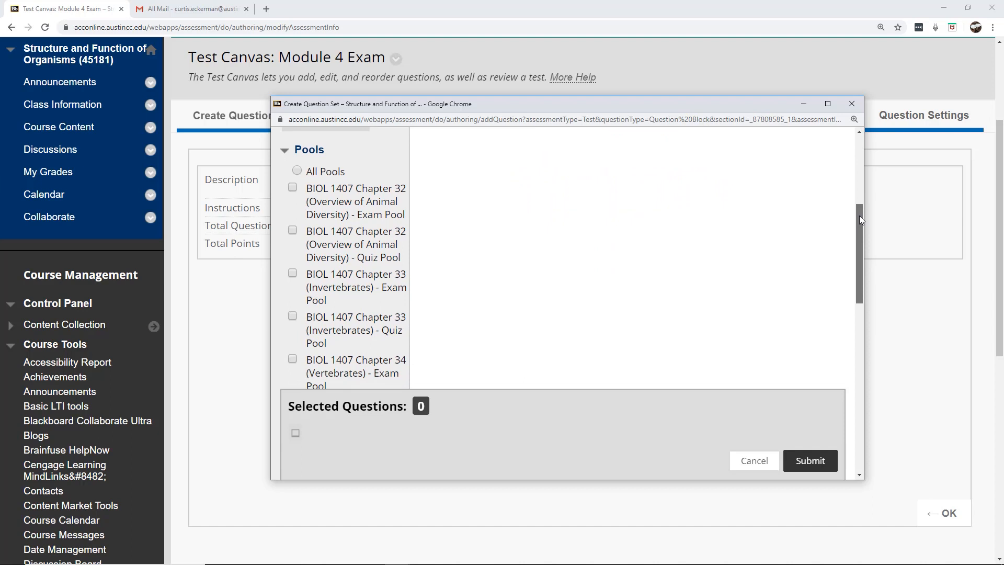
{"action": "left_click", "coordinate": [293, 188]}
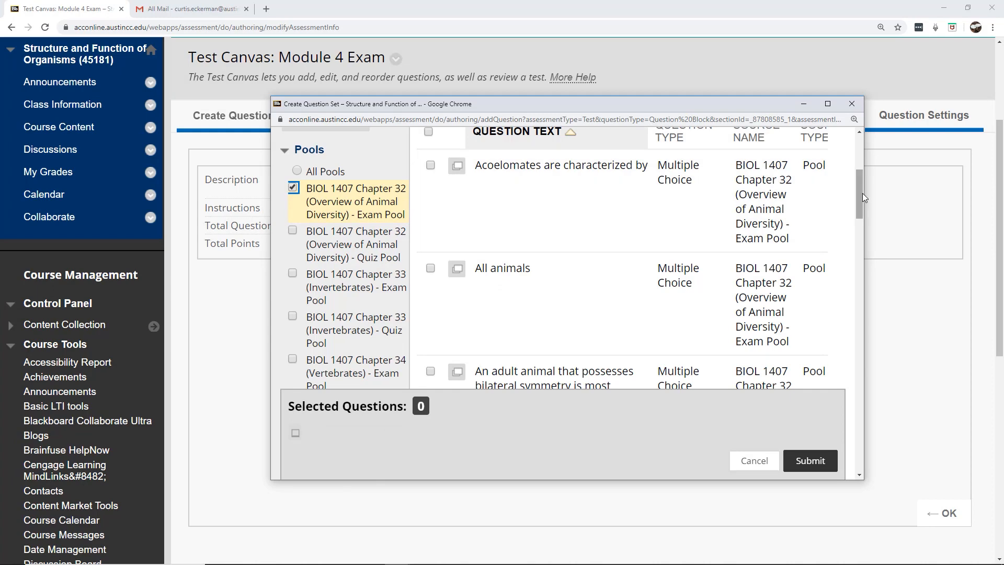
{"action": "left_click_drag", "start_coordinate": [862, 194], "coordinate": [832, 181]}
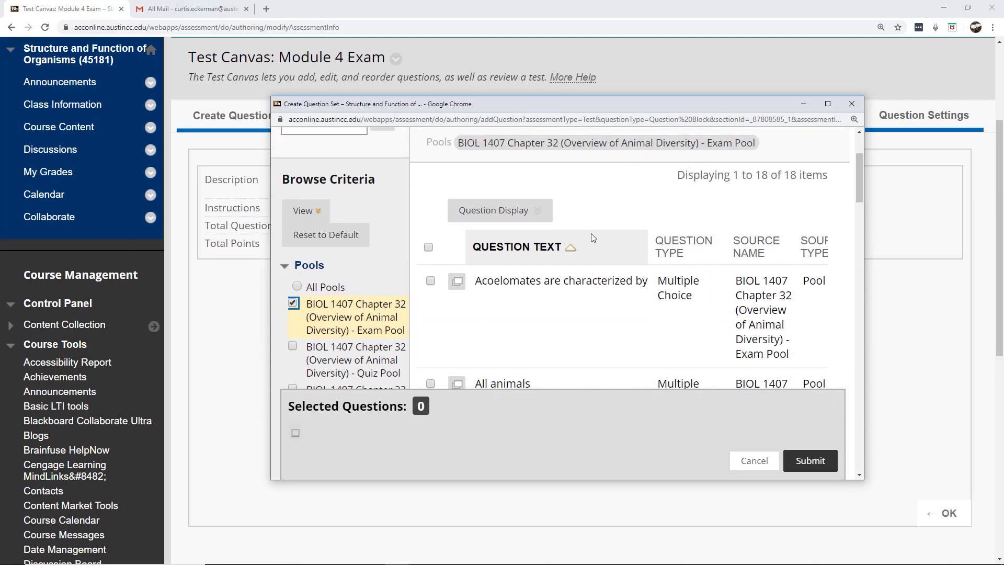
{"action": "left_click", "coordinate": [429, 248]}
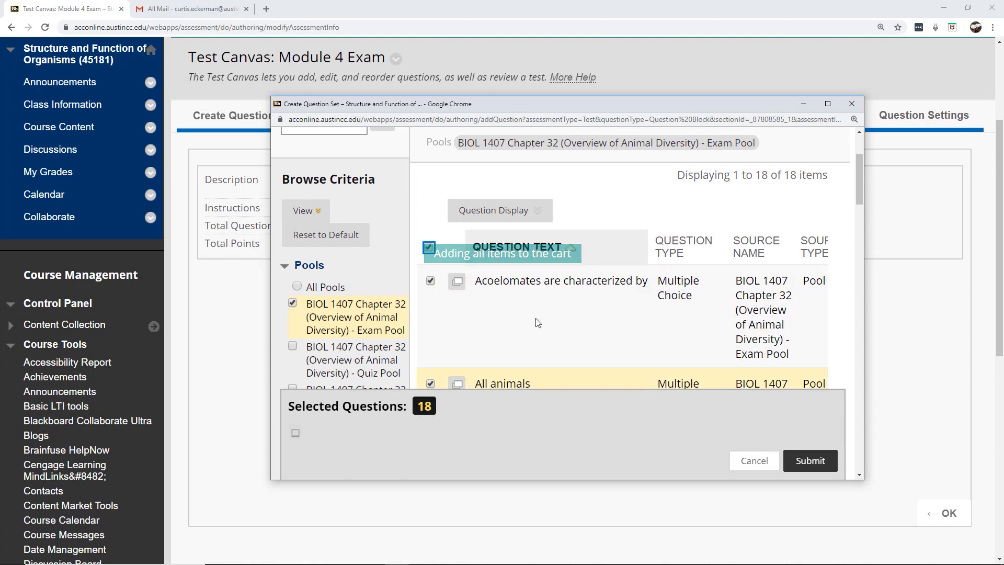
{"action": "left_click", "coordinate": [808, 461]}
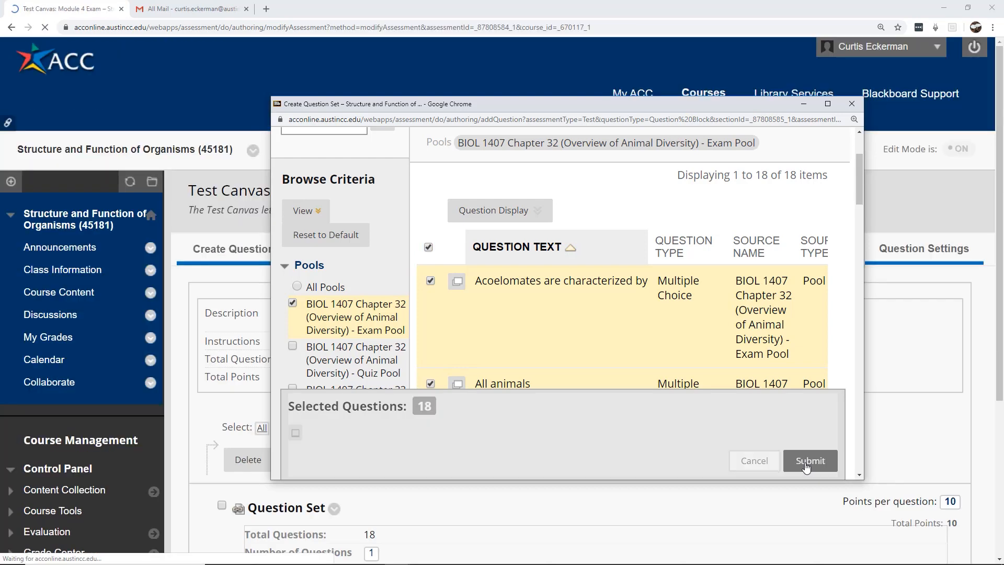
{"action": "left_click_drag", "start_coordinate": [1000, 232], "coordinate": [1000, 364]}
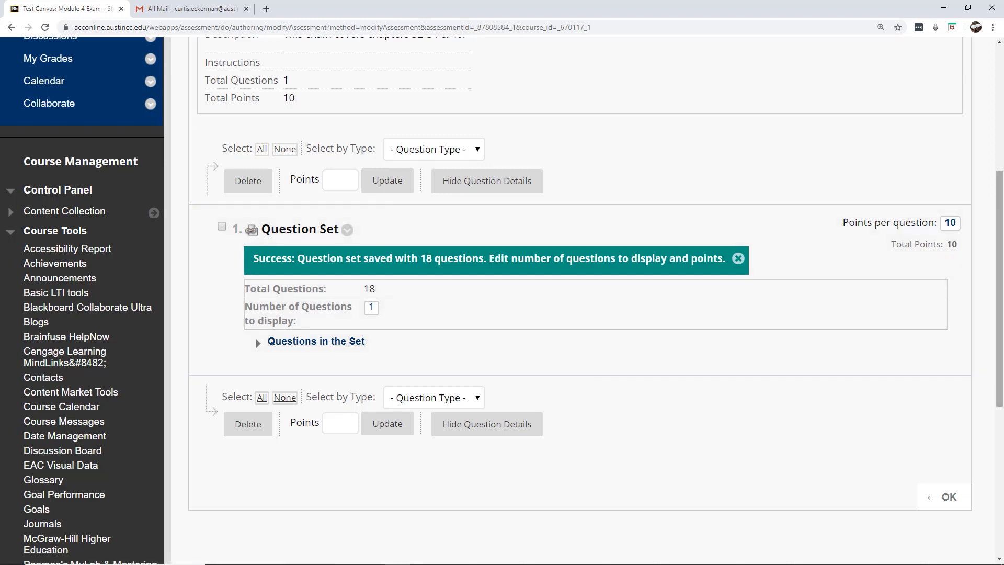
Step: Create a second question set from all first-page questions of the "BIOL 1407 Chapter 32 (Overview of Animal Diversity) - Quiz Pool"
{"action": "scroll", "coordinate": [999, 313], "scroll_direction": "up", "scroll_amount": 4}
{"action": "left_click", "coordinate": [353, 165]}
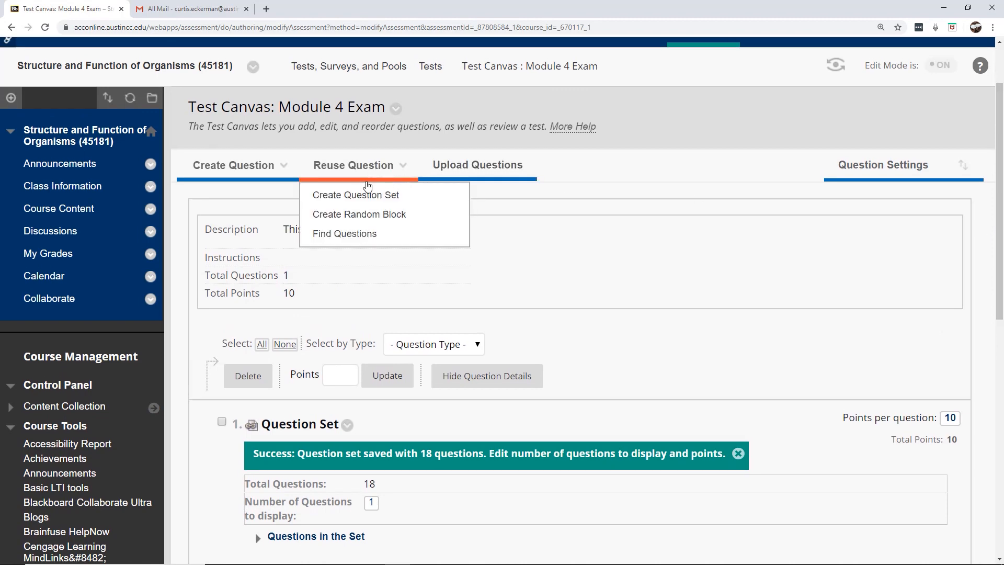
{"action": "left_click", "coordinate": [365, 198]}
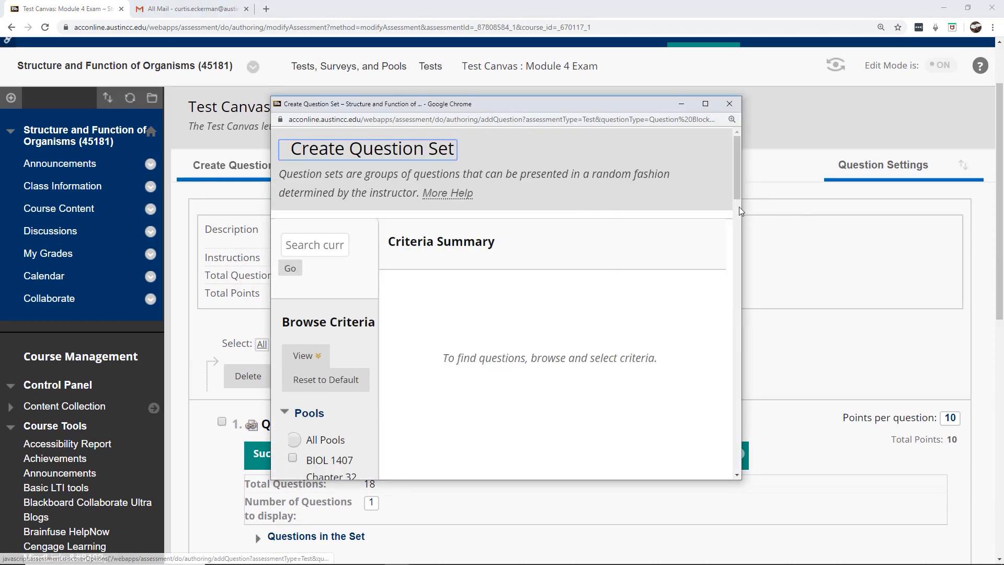
{"action": "left_click_drag", "start_coordinate": [739, 187], "coordinate": [732, 243]}
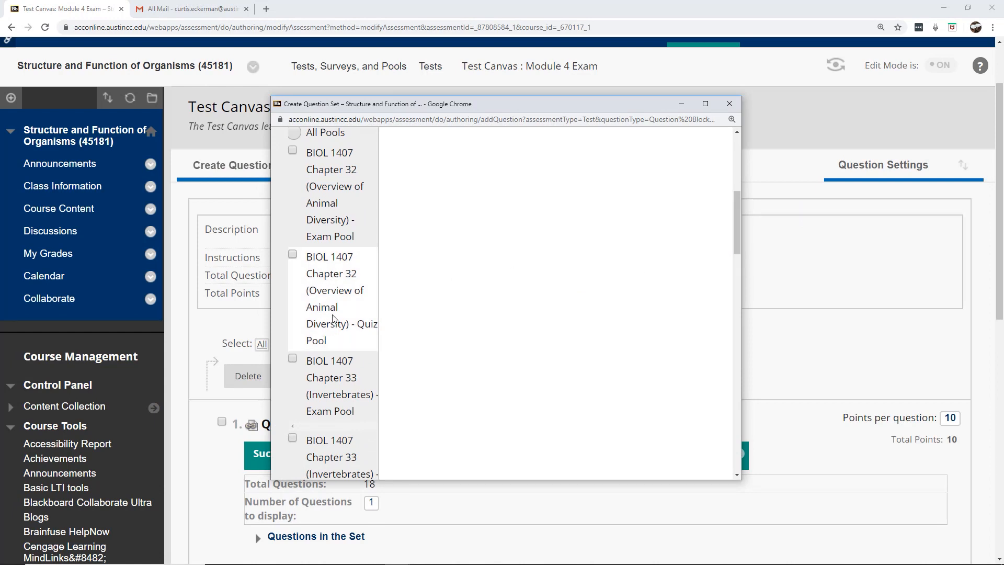
{"action": "left_click", "coordinate": [292, 255]}
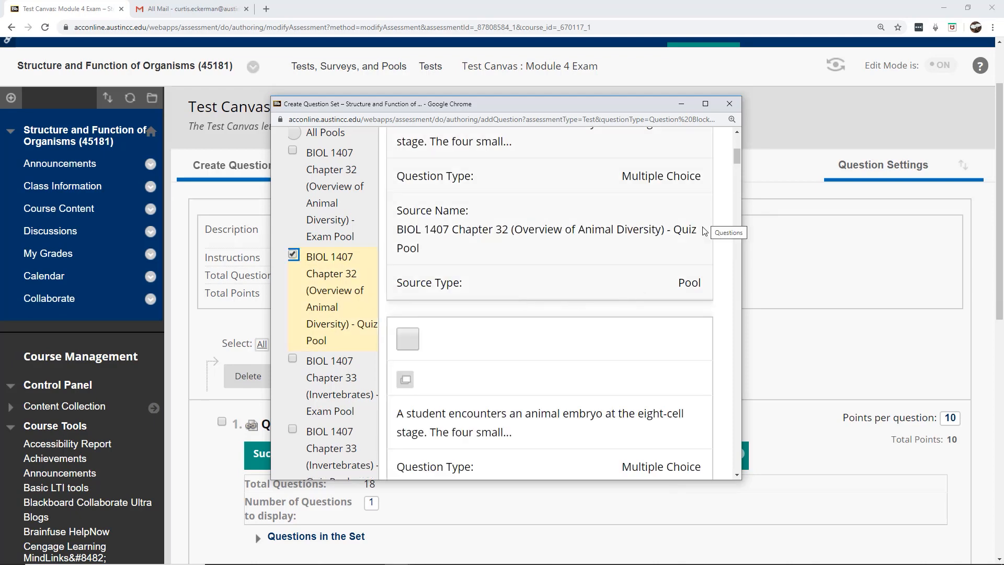
{"action": "left_click_drag", "start_coordinate": [736, 157], "coordinate": [743, 141]}
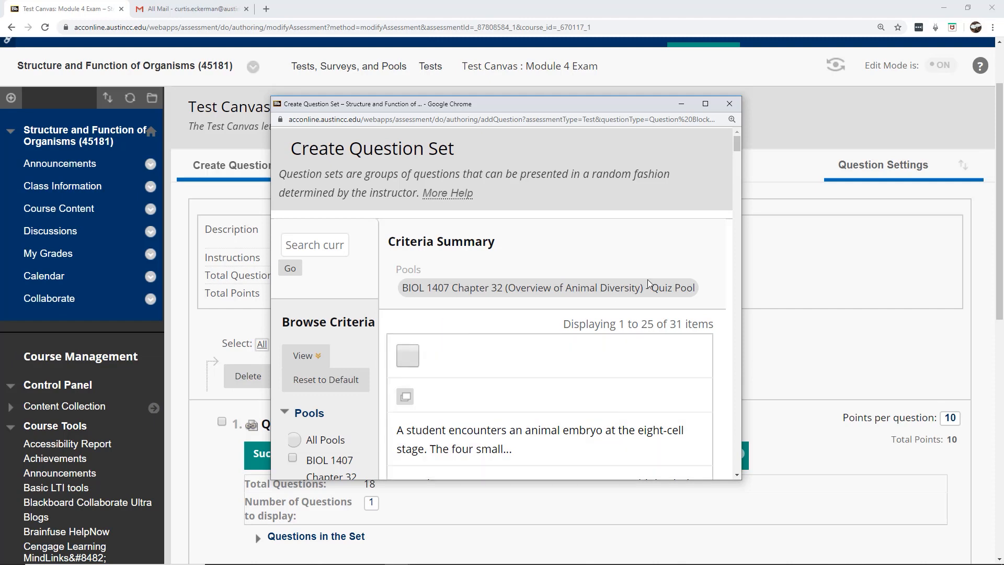
{"action": "left_click_drag", "start_coordinate": [744, 370], "coordinate": [932, 365]}
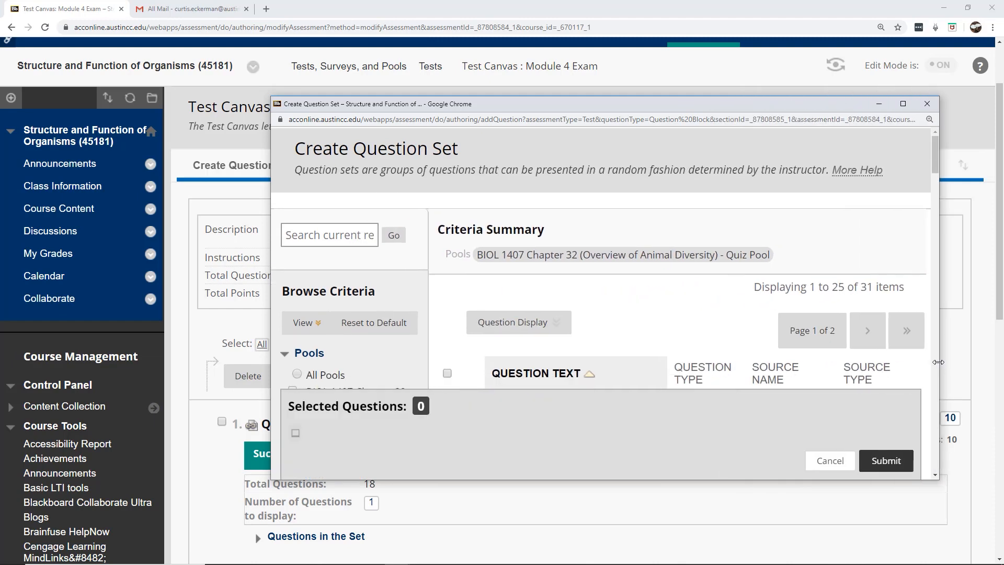
{"action": "left_click_drag", "start_coordinate": [927, 155], "coordinate": [915, 169]}
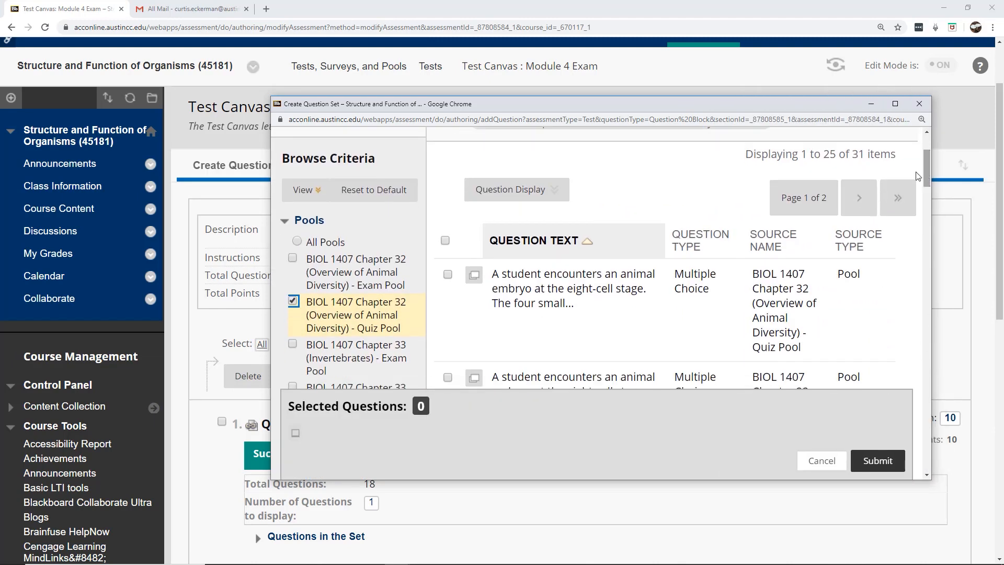
{"action": "left_click", "coordinate": [445, 240]}
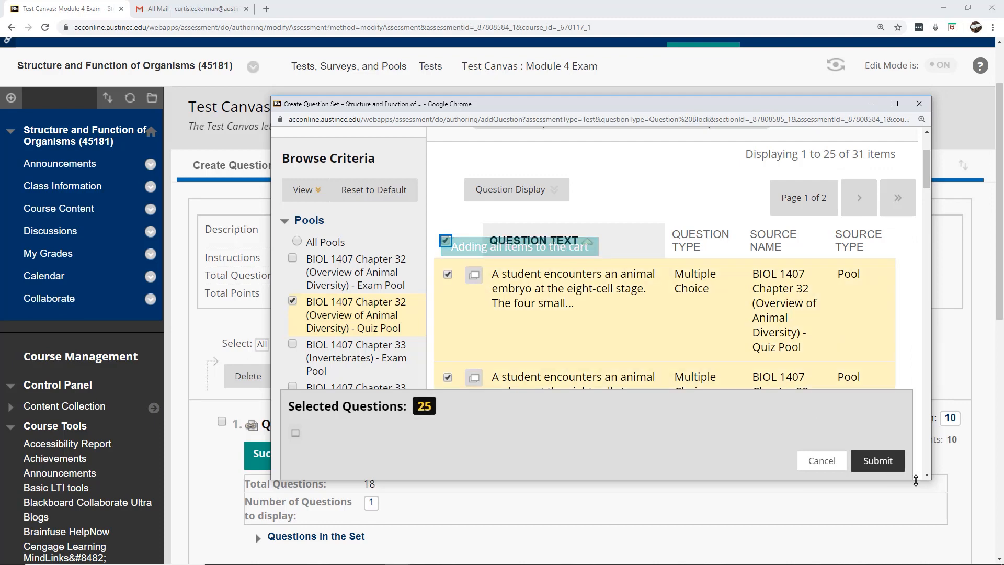
{"action": "left_click", "coordinate": [881, 469]}
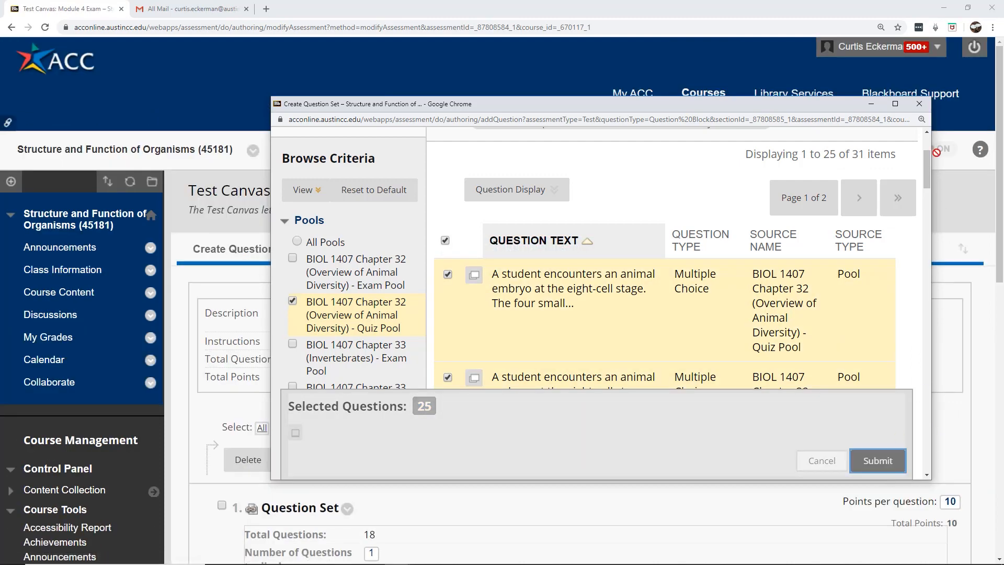
Step: Examine the list of questions in the first question set, then collapse it again
{"action": "scroll", "coordinate": [906, 287], "scroll_direction": "down", "scroll_amount": 7}
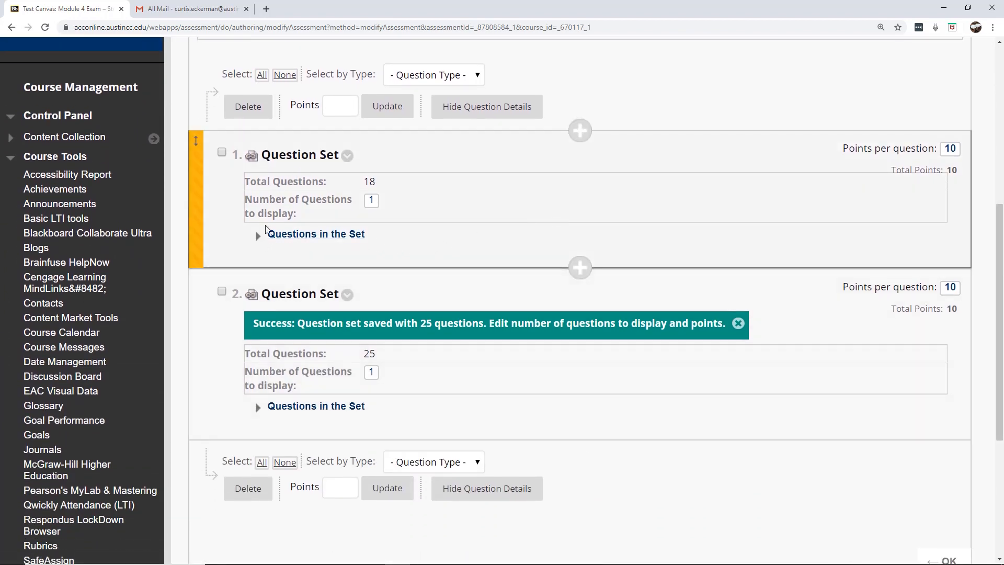
{"action": "left_click", "coordinate": [257, 239]}
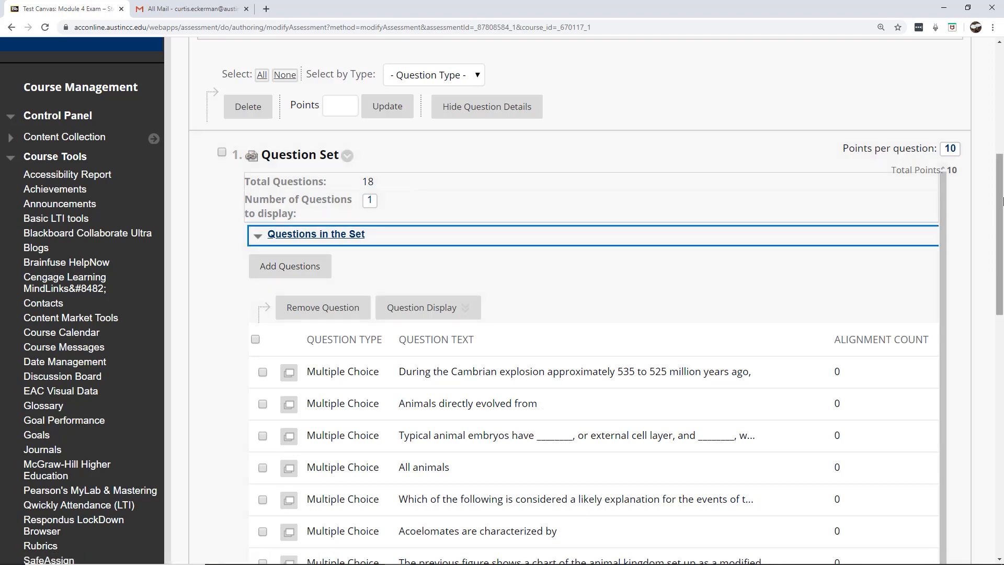
{"action": "mouse_move", "coordinate": [1000, 187]}
{"action": "left_mouse_down"}
{"action": "mouse_move", "coordinate": [986, 335]}
{"action": "mouse_move", "coordinate": [1001, 206]}
{"action": "left_mouse_up"}
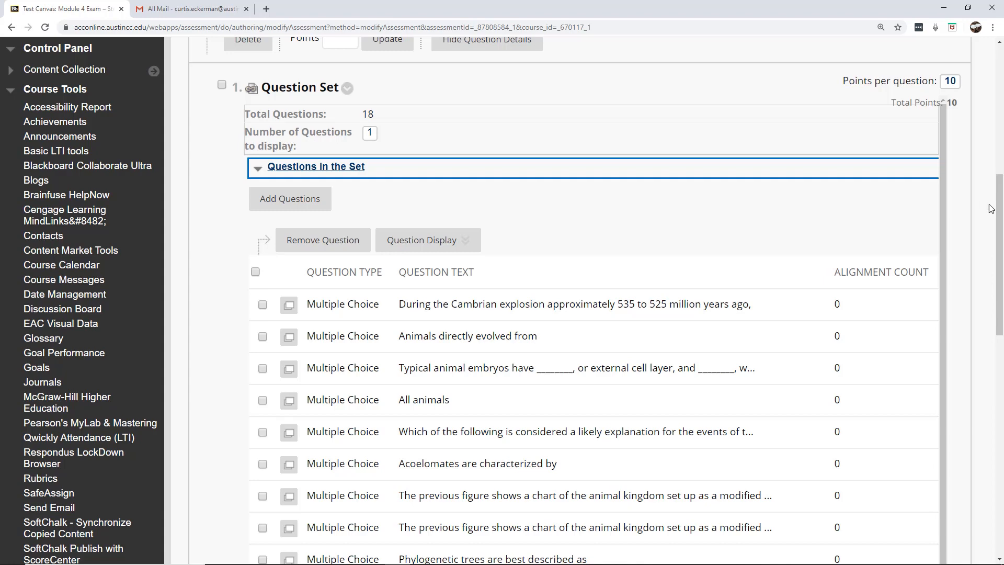
{"action": "scroll", "coordinate": [786, 211], "scroll_direction": "up", "scroll_amount": 3}
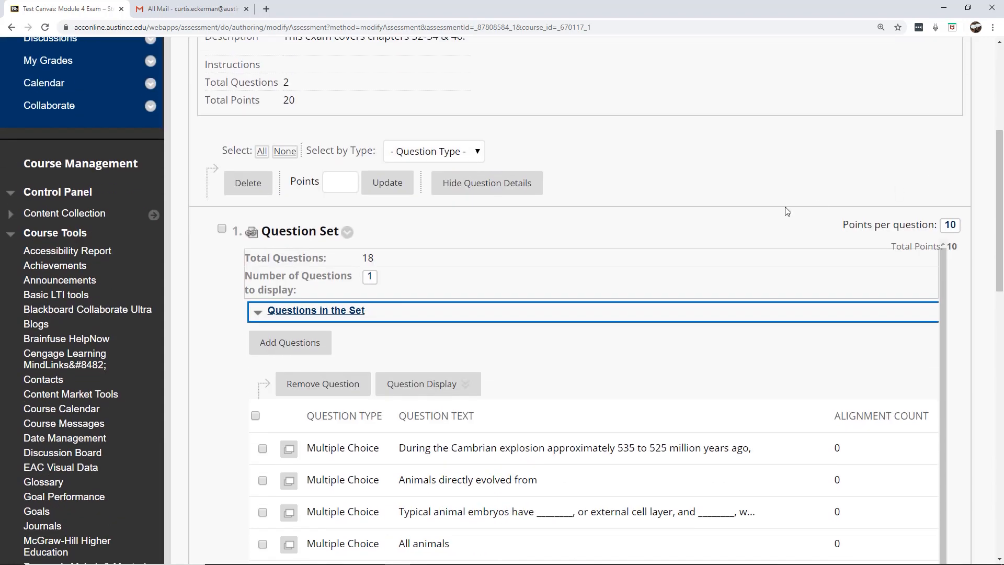
{"action": "left_click", "coordinate": [278, 304]}
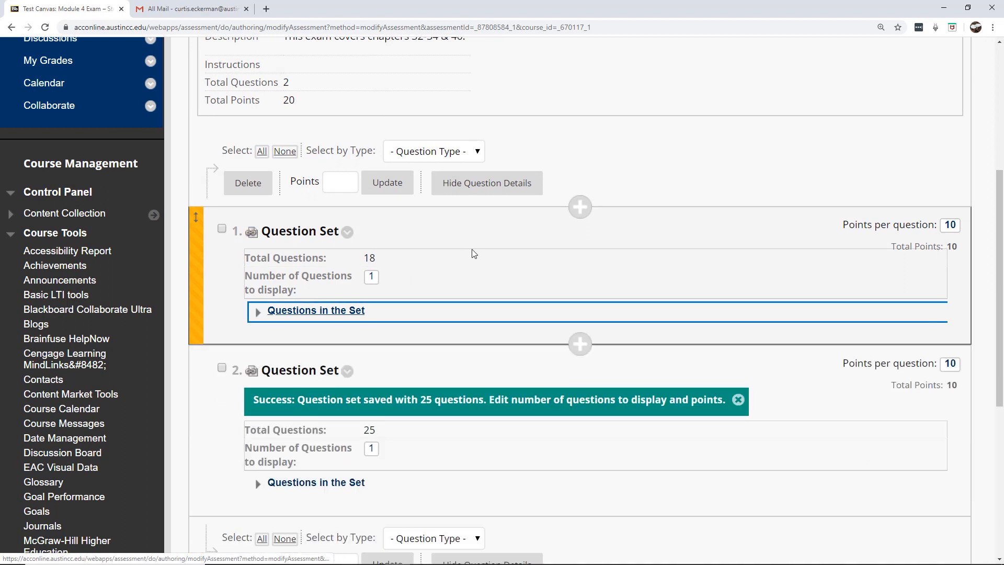
{"action": "left_click_drag", "start_coordinate": [1001, 199], "coordinate": [1000, 226]}
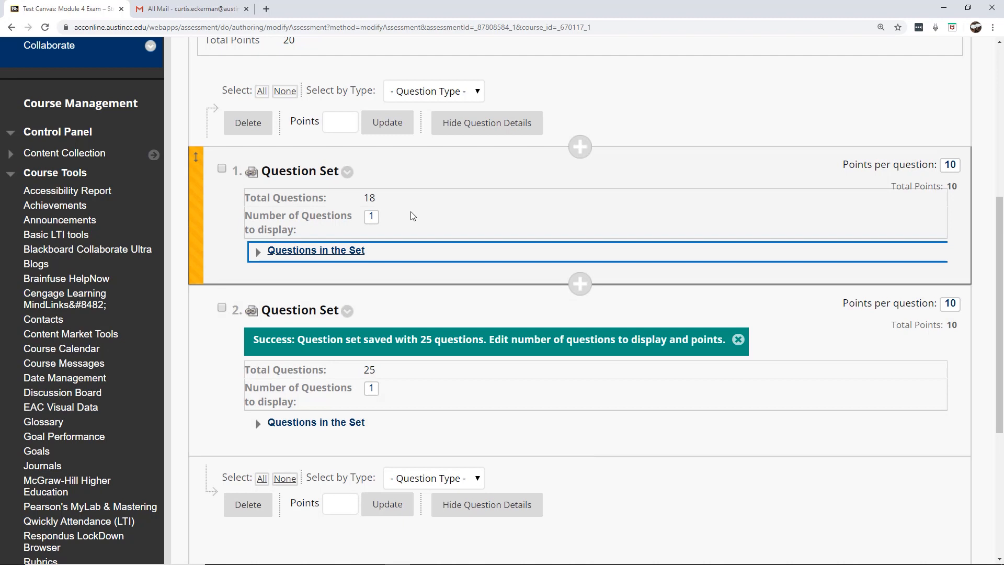
{"action": "left_click", "coordinate": [372, 217]}
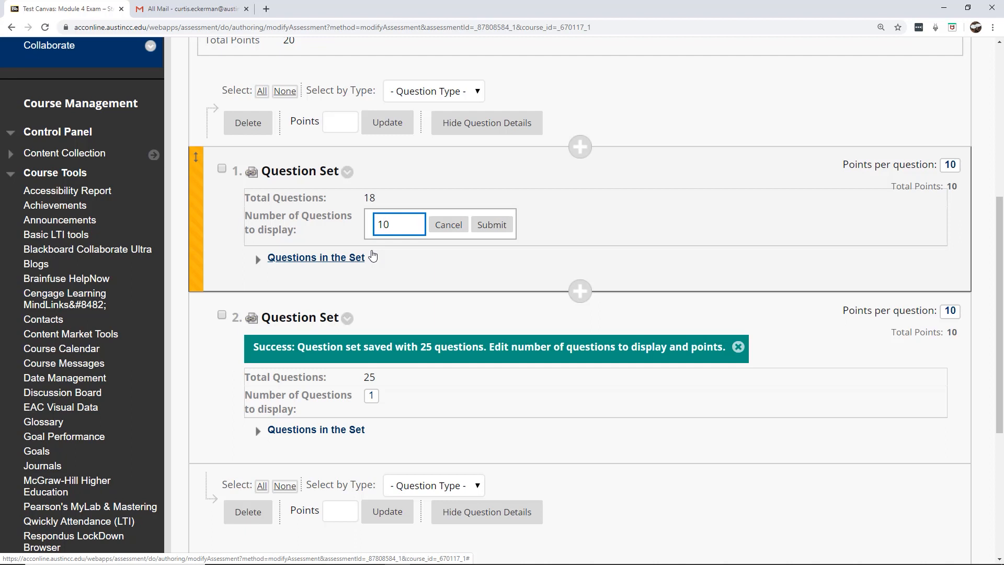
{"action": "left_click", "coordinate": [419, 256]}
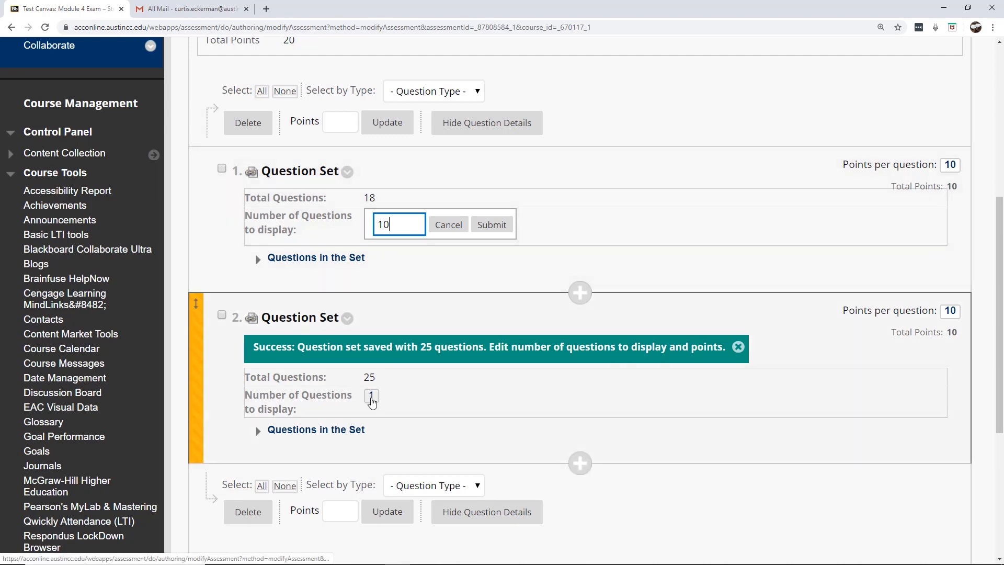
Step: Set the number of questions to display to 2 for the Chapter 32 Quiz Pool question set
{"action": "left_click", "coordinate": [371, 398]}
{"action": "double_click", "coordinate": [380, 402]}
{"action": "type", "text": "2"}
{"action": "left_click", "coordinate": [490, 397]}
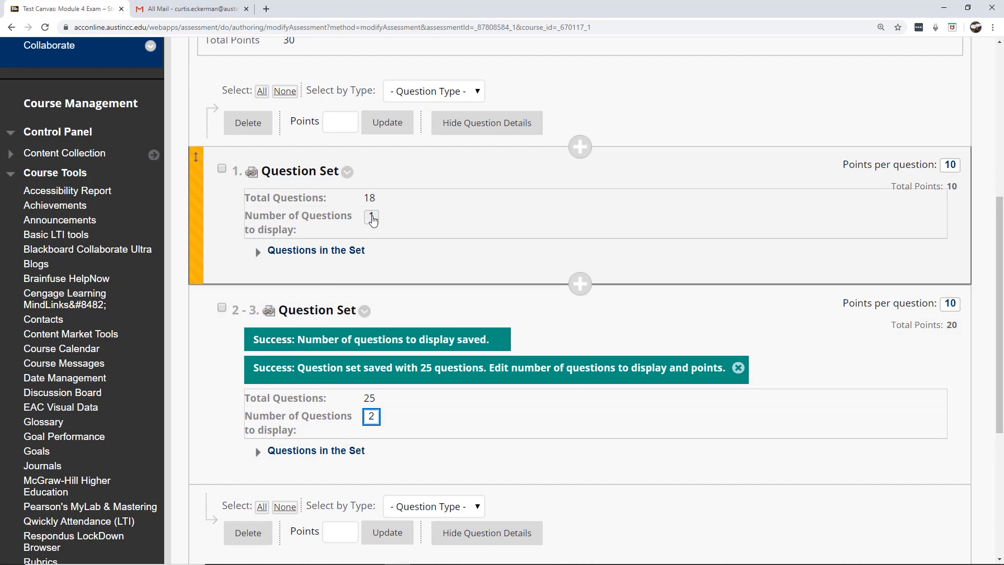
Step: Set the number of questions to display to 10 for the Chapter 32 Exam Pool question set
{"action": "left_click", "coordinate": [371, 216]}
{"action": "type", "text": "0"}
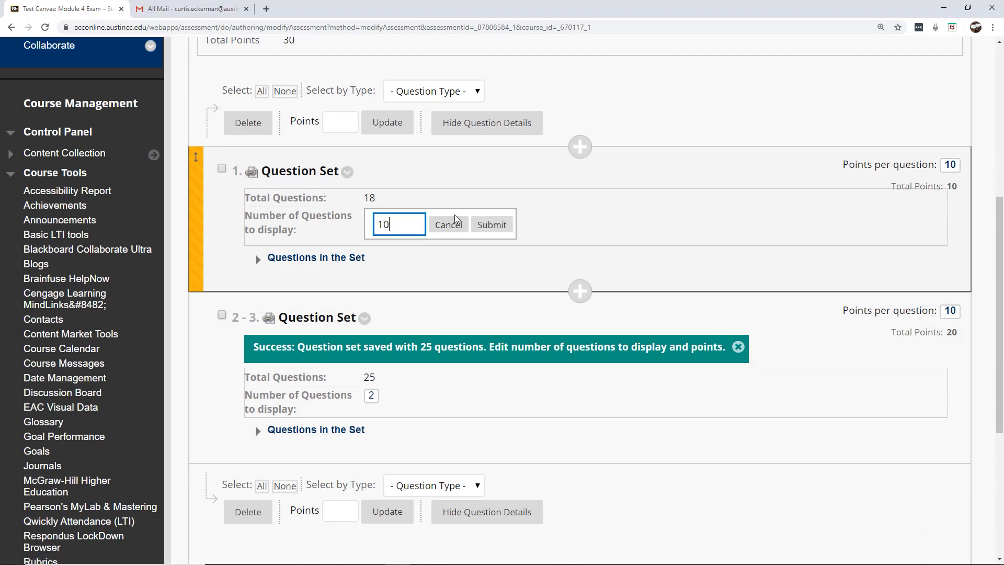
{"action": "left_click", "coordinate": [505, 226]}
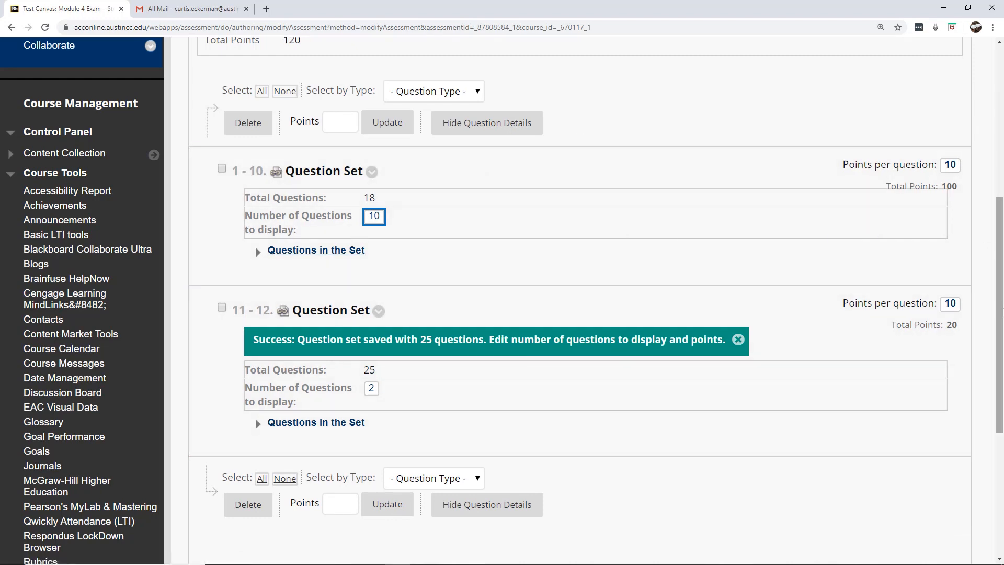
Step: Start a new question set and choose the "BIOL 1407 Chapter 33 (Invertebrates) - Exam Pool" as its source
{"action": "left_click_drag", "start_coordinate": [1000, 313], "coordinate": [1002, 283]}
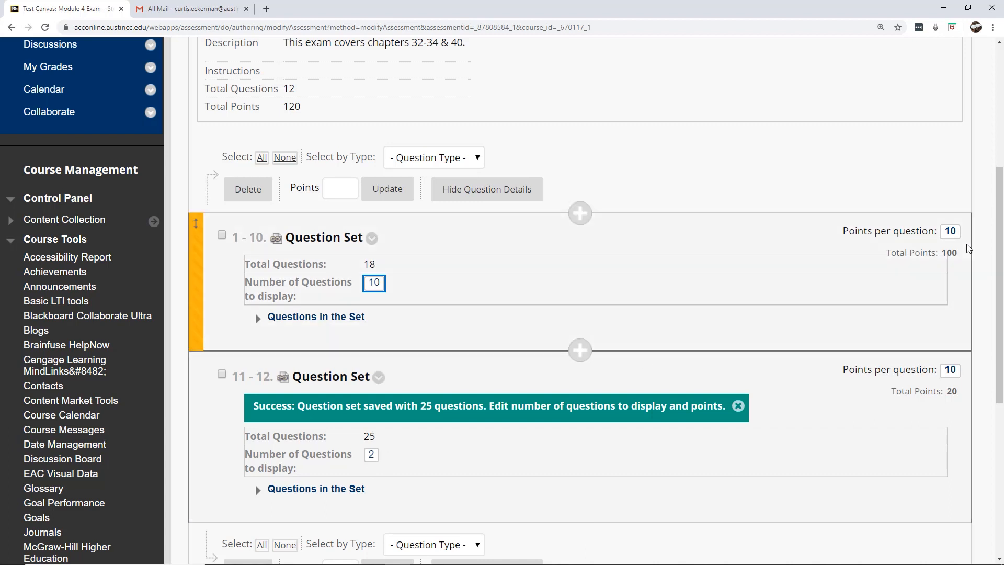
{"action": "mouse_move", "coordinate": [1001, 217]}
{"action": "left_mouse_down"}
{"action": "mouse_move", "coordinate": [1002, 266]}
{"action": "mouse_move", "coordinate": [1002, 231]}
{"action": "left_mouse_up"}
{"action": "scroll", "coordinate": [1001, 199], "scroll_direction": "up", "scroll_amount": 3}
{"action": "left_click", "coordinate": [358, 67]}
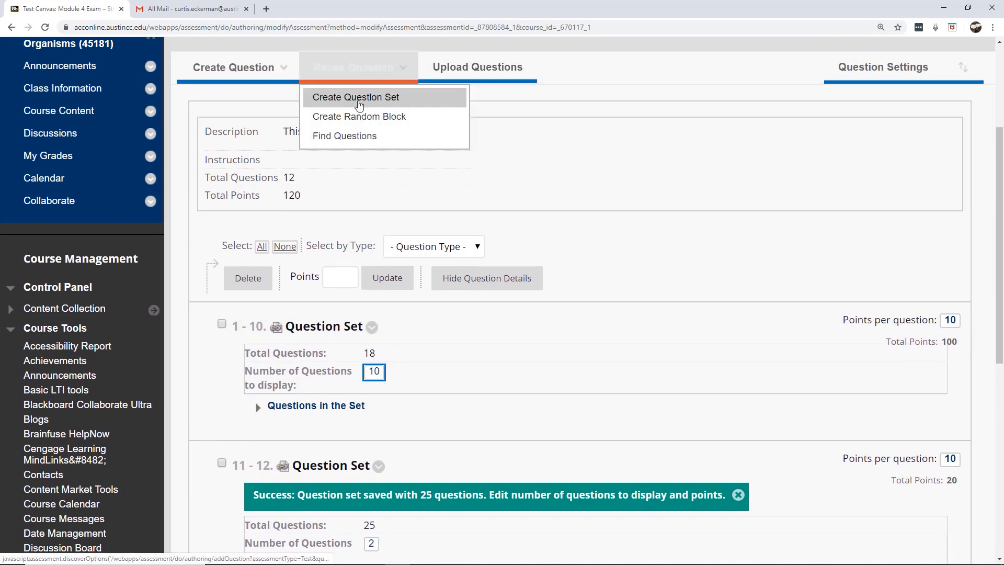
{"action": "left_click", "coordinate": [357, 102]}
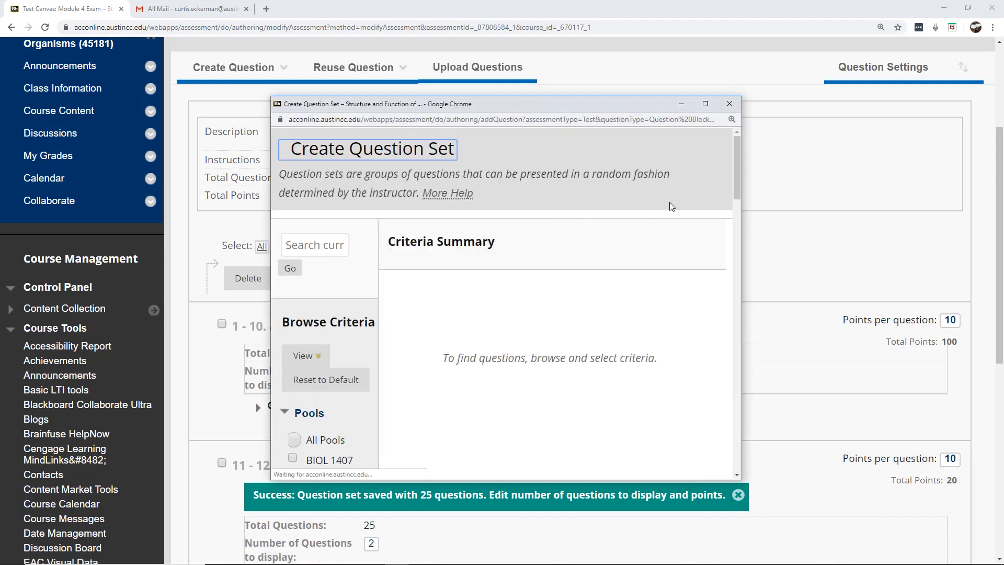
{"action": "left_click_drag", "start_coordinate": [740, 155], "coordinate": [731, 231]}
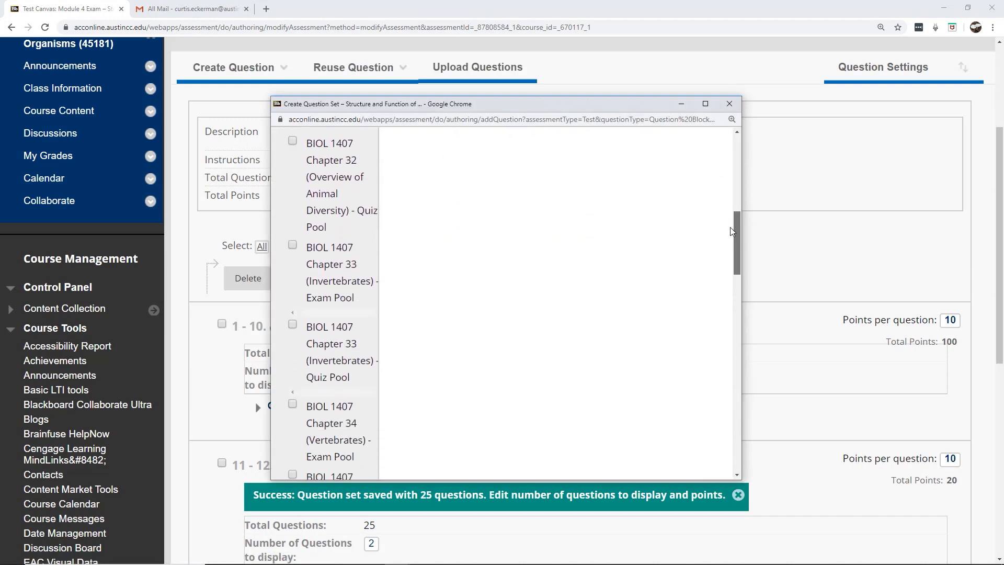
{"action": "left_click", "coordinate": [294, 245]}
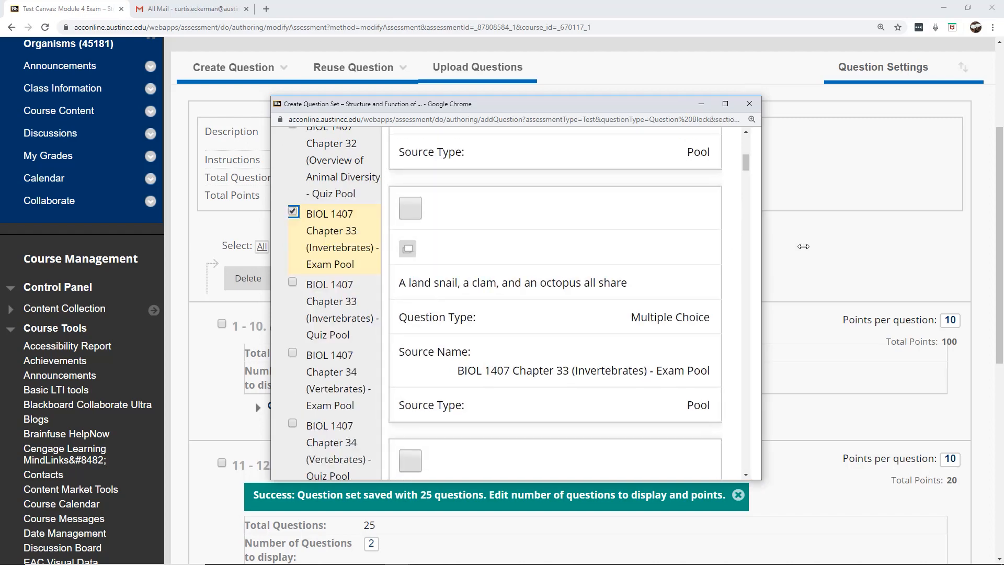
Step: Widen the question set window, restrict the pool's questions to the Multiple Choice type, and try to submit without selecting any
{"action": "left_click_drag", "start_coordinate": [742, 253], "coordinate": [900, 235]}
{"action": "mouse_move", "coordinate": [893, 201]}
{"action": "left_mouse_down"}
{"action": "mouse_move", "coordinate": [898, 168]}
{"action": "mouse_move", "coordinate": [891, 209]}
{"action": "left_mouse_up"}
{"action": "scroll", "coordinate": [713, 290], "scroll_direction": "down", "scroll_amount": 9}
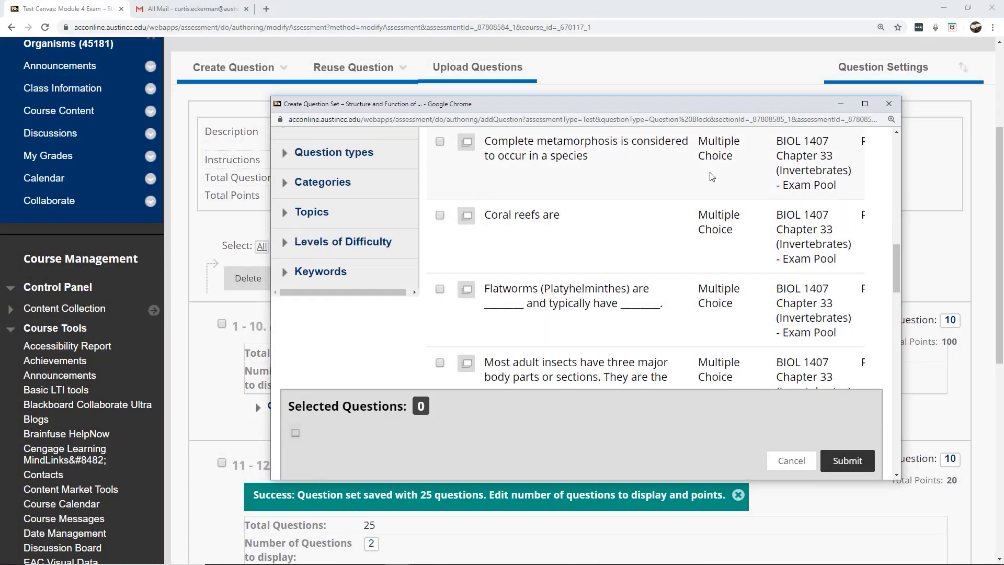
{"action": "left_click_drag", "start_coordinate": [895, 257], "coordinate": [892, 423]}
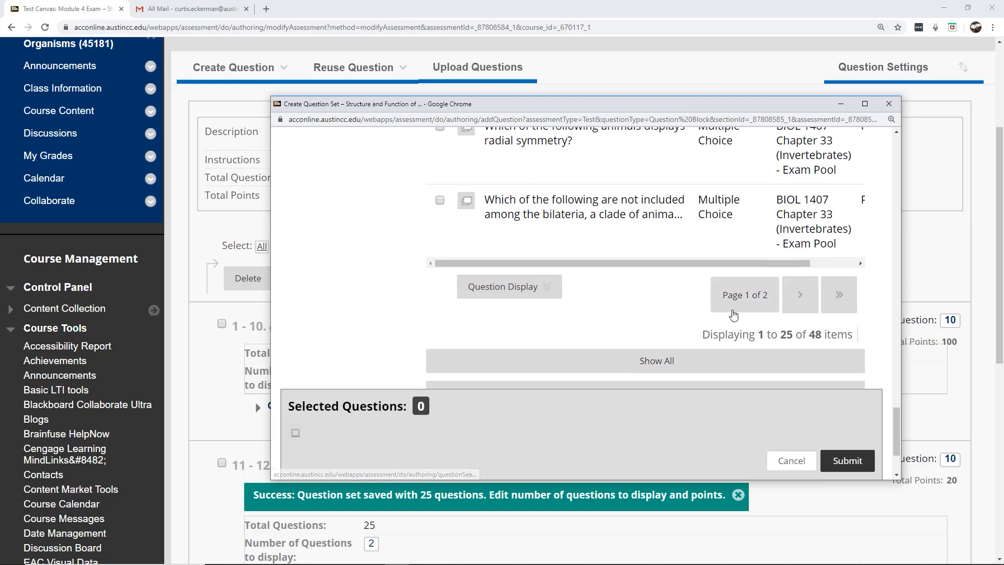
{"action": "left_click_drag", "start_coordinate": [898, 427], "coordinate": [900, 246]}
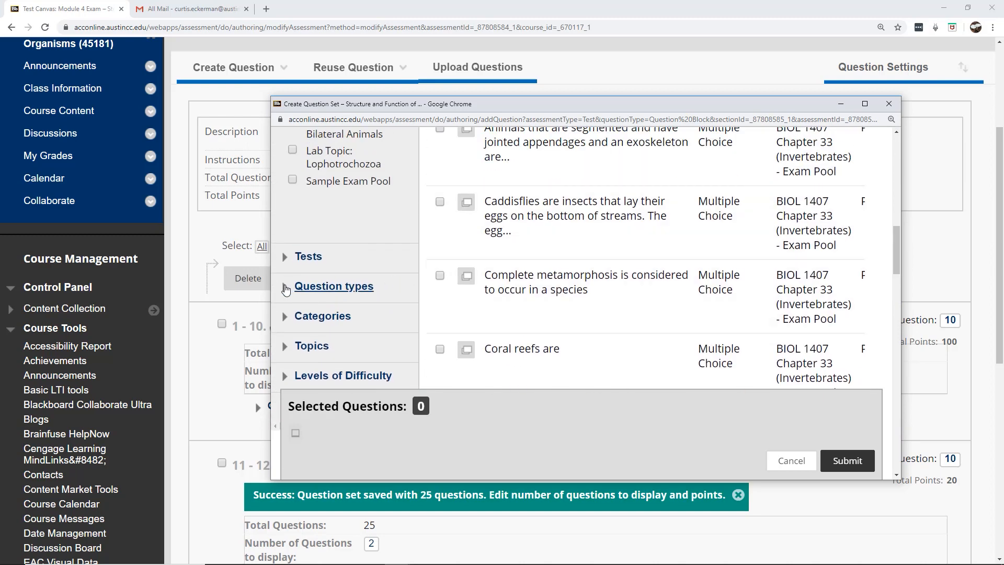
{"action": "left_click", "coordinate": [365, 287]}
{"action": "left_click_drag", "start_coordinate": [897, 239], "coordinate": [900, 279]}
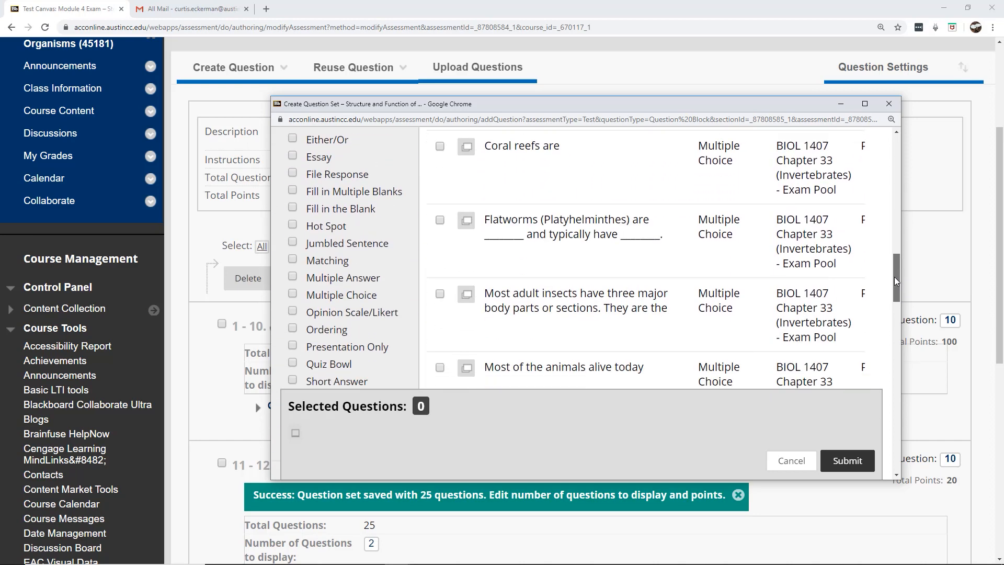
{"action": "left_click", "coordinate": [293, 294]}
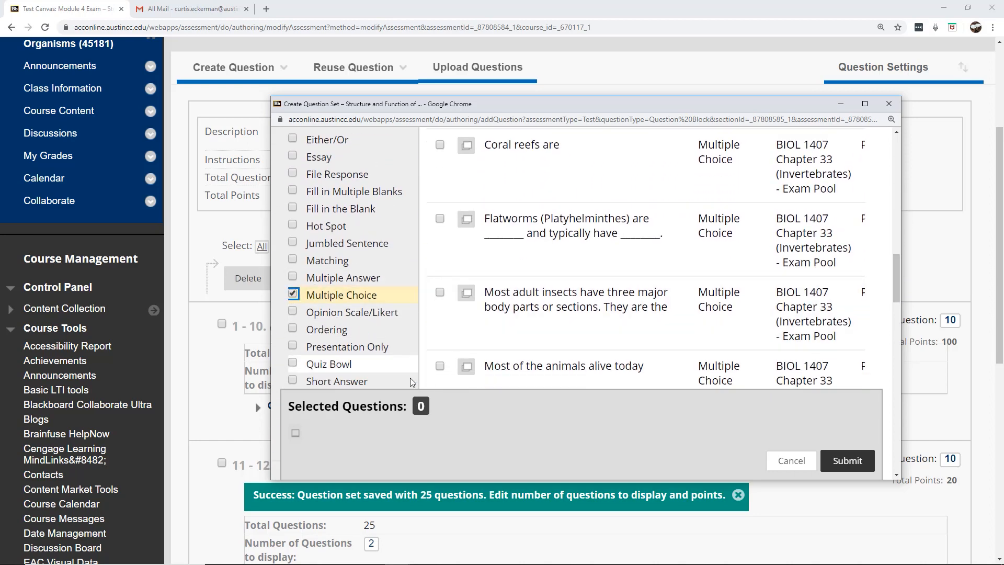
{"action": "left_click", "coordinate": [854, 459]}
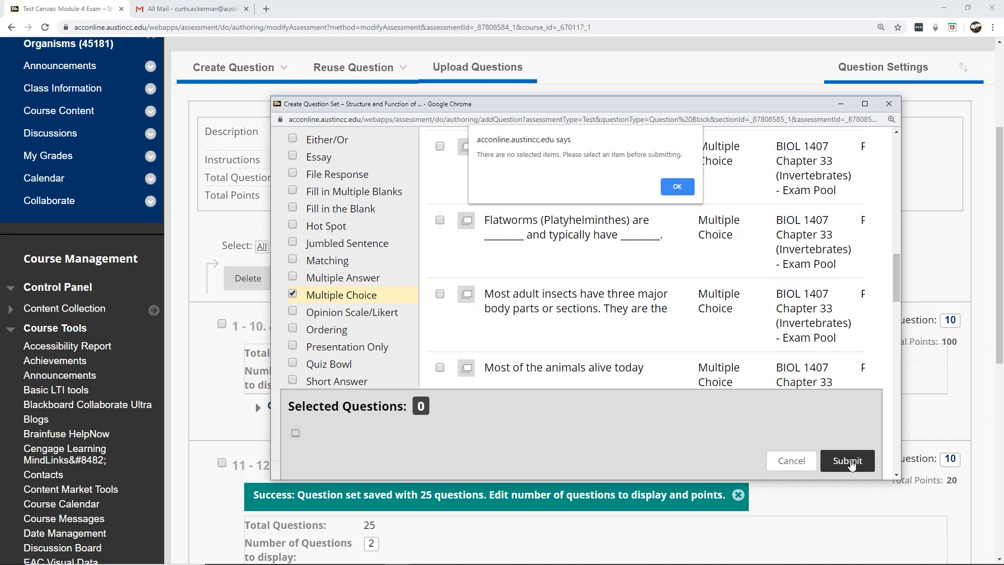
{"action": "left_click", "coordinate": [689, 190]}
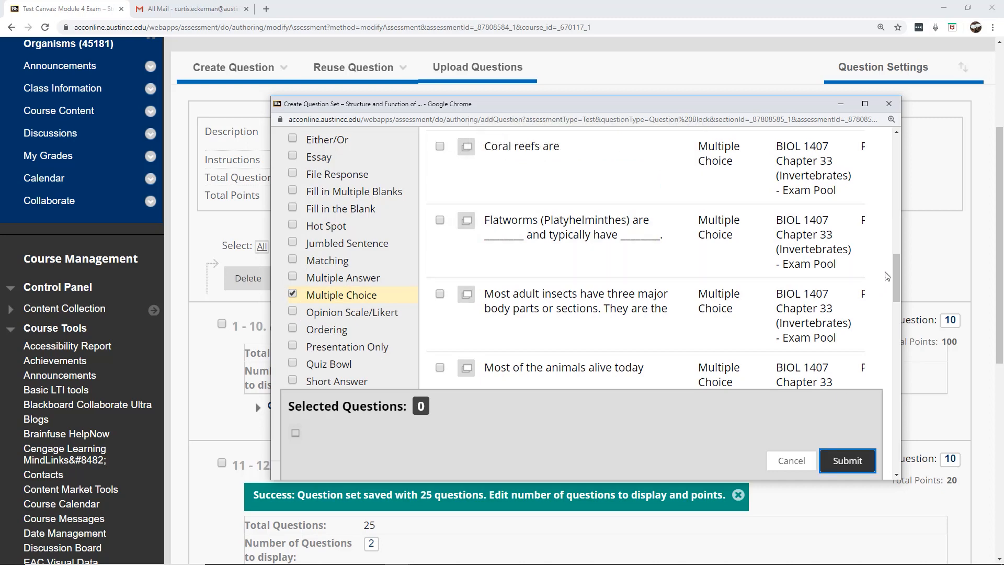
Step: Select all first-page multiple-choice questions of the Chapter 33 Exam Pool and submit them as a question set
{"action": "left_click_drag", "start_coordinate": [896, 274], "coordinate": [897, 139]}
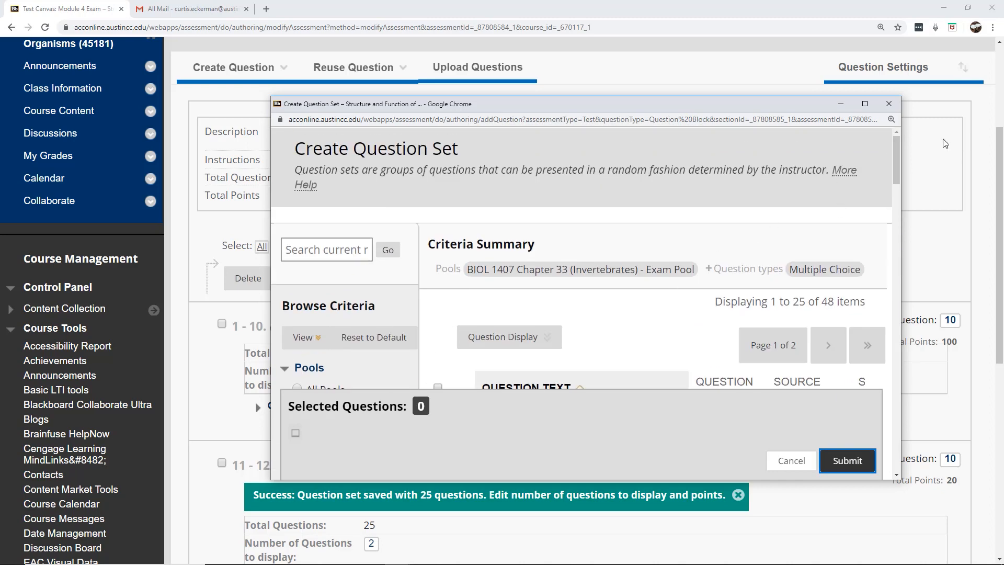
{"action": "scroll", "coordinate": [448, 298], "scroll_direction": "down", "scroll_amount": 2}
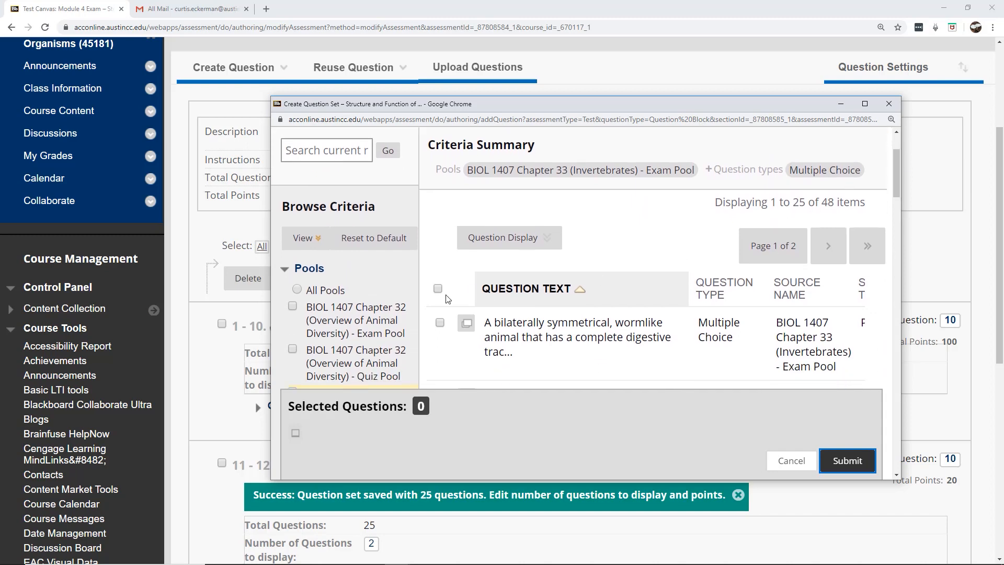
{"action": "left_click", "coordinate": [437, 290]}
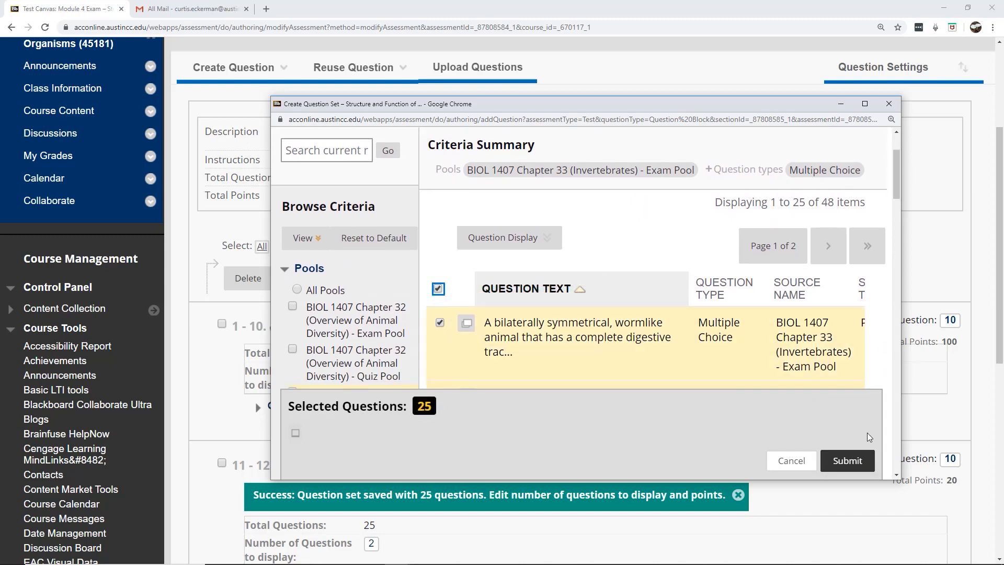
{"action": "left_click", "coordinate": [847, 460]}
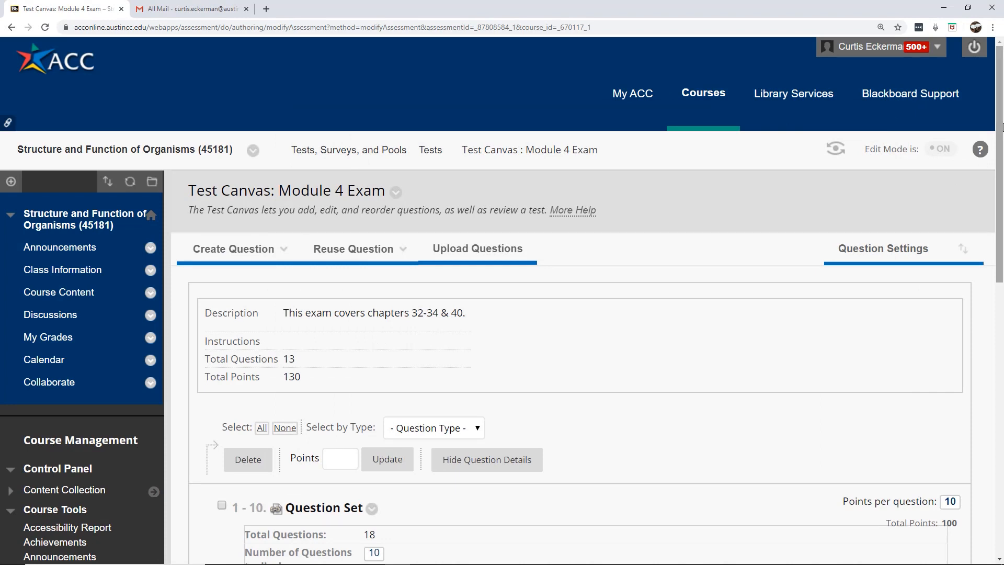
Step: Review the question sets and random block in the exam, and check the first set's points-per-question field without changing it
{"action": "left_click_drag", "start_coordinate": [1001, 127], "coordinate": [996, 325]}
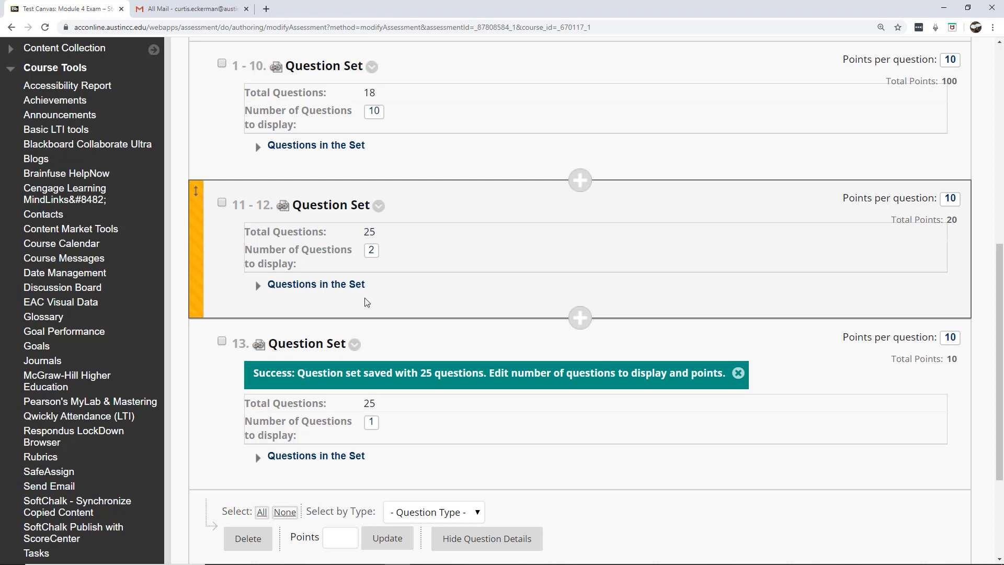
{"action": "left_click_drag", "start_coordinate": [1001, 296], "coordinate": [1001, 309]}
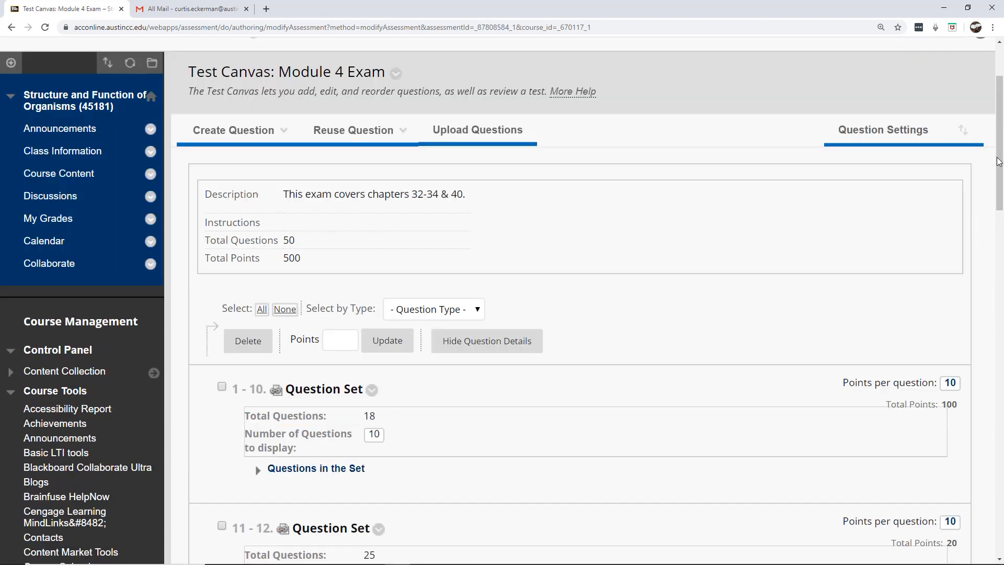
{"action": "left_click_drag", "start_coordinate": [998, 161], "coordinate": [1001, 215]}
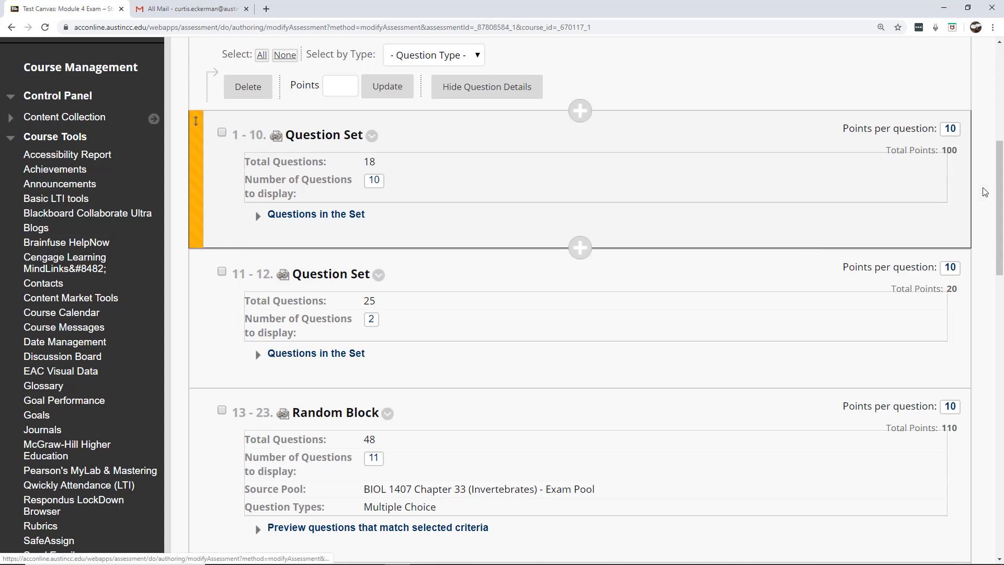
{"action": "scroll", "coordinate": [1000, 173], "scroll_direction": "up", "scroll_amount": 1}
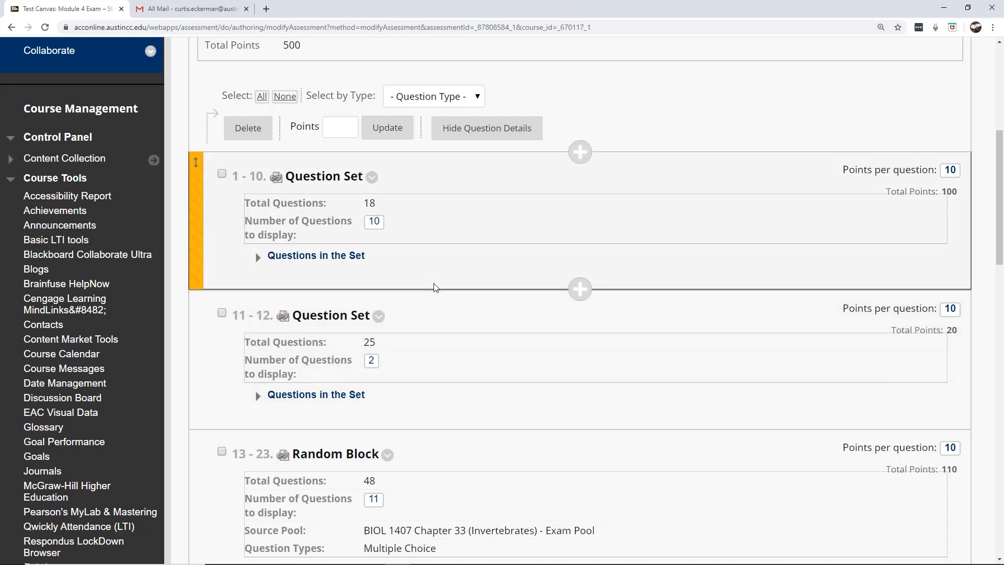
{"action": "left_click", "coordinate": [948, 171]}
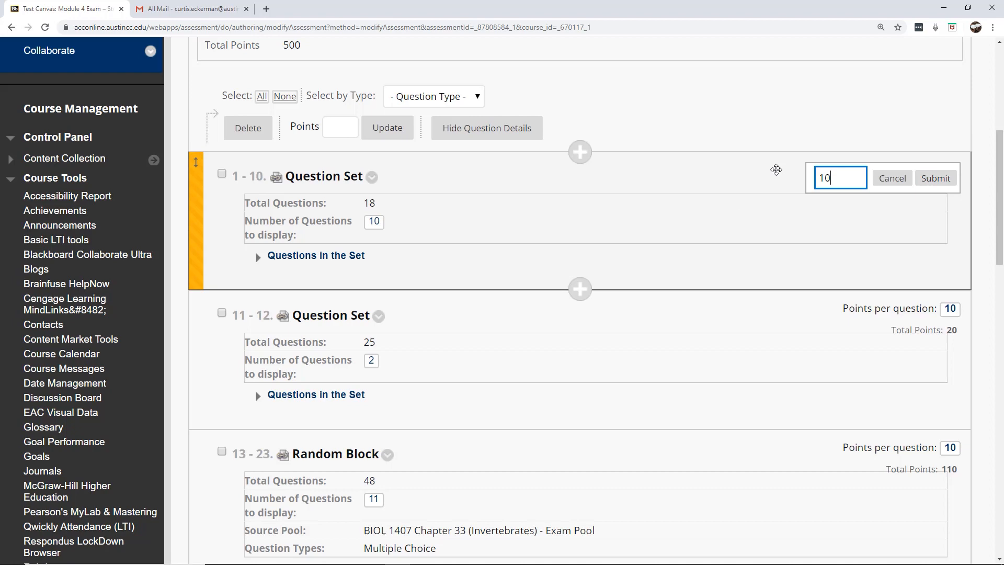
{"action": "key", "text": "Return"}
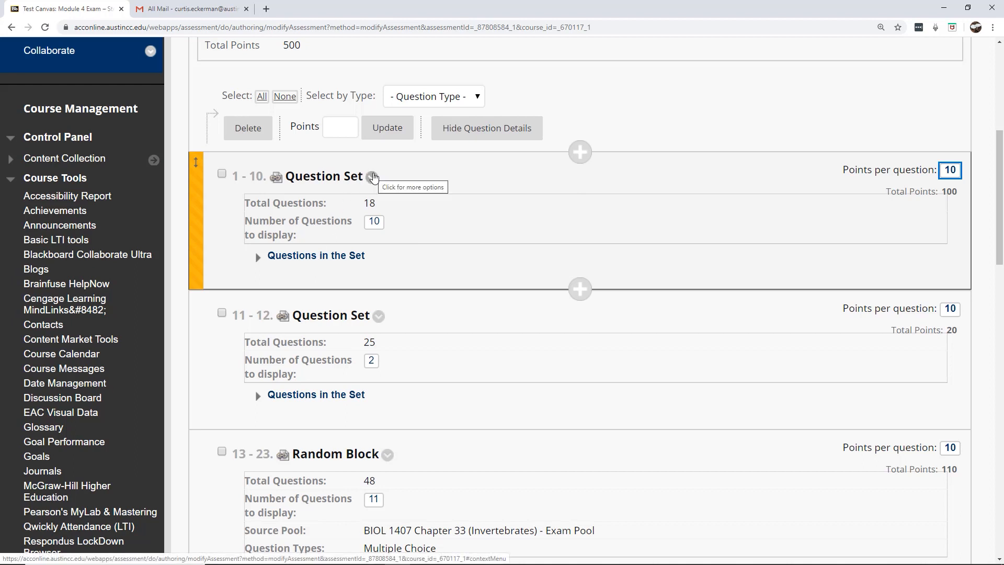
Step: Delete the first question set, which draws from the Chapter 32 Exam Pool, from the exam
{"action": "left_click", "coordinate": [371, 177]}
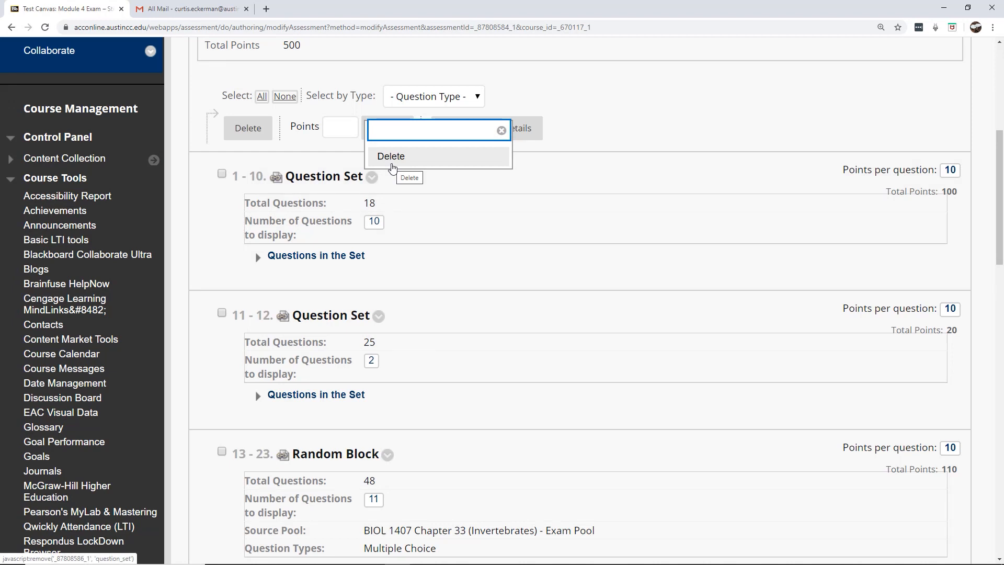
{"action": "left_click", "coordinate": [393, 167]}
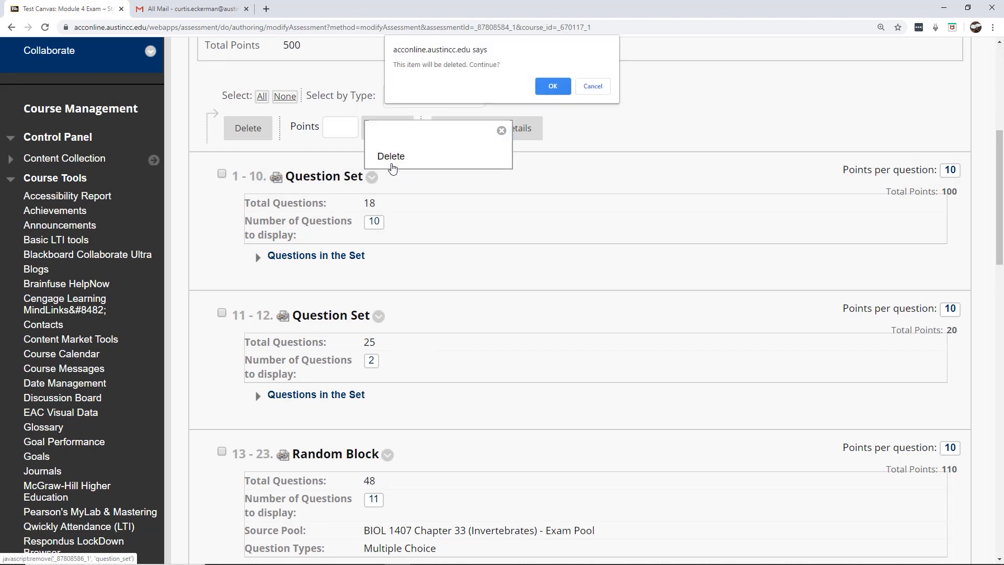
{"action": "left_click", "coordinate": [549, 88]}
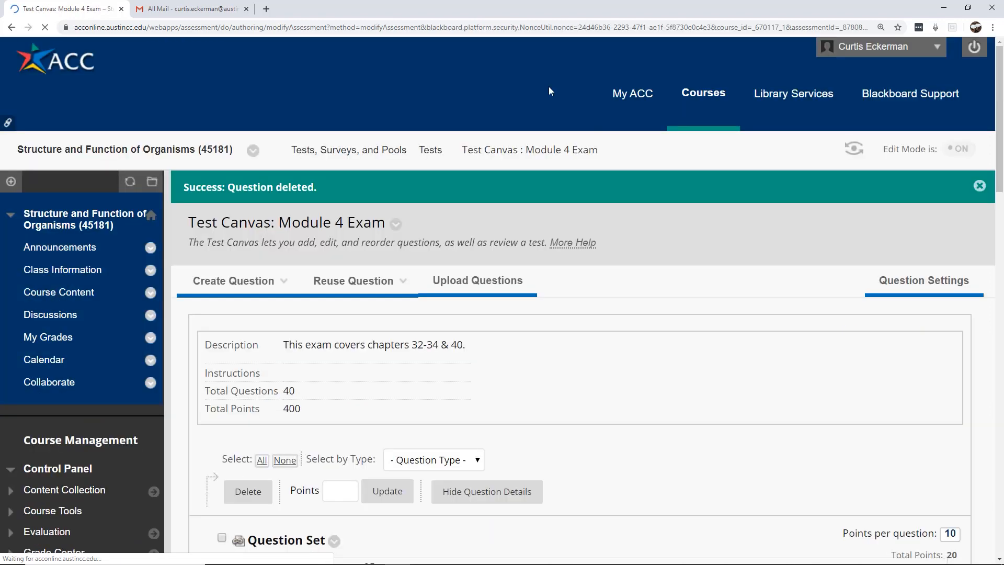
Step: Start a new question set from the "BIOL 1407 Chapter 32 (Overview of Animal Diversity) - Exam Pool" and widen its window
{"action": "left_click", "coordinate": [353, 281]}
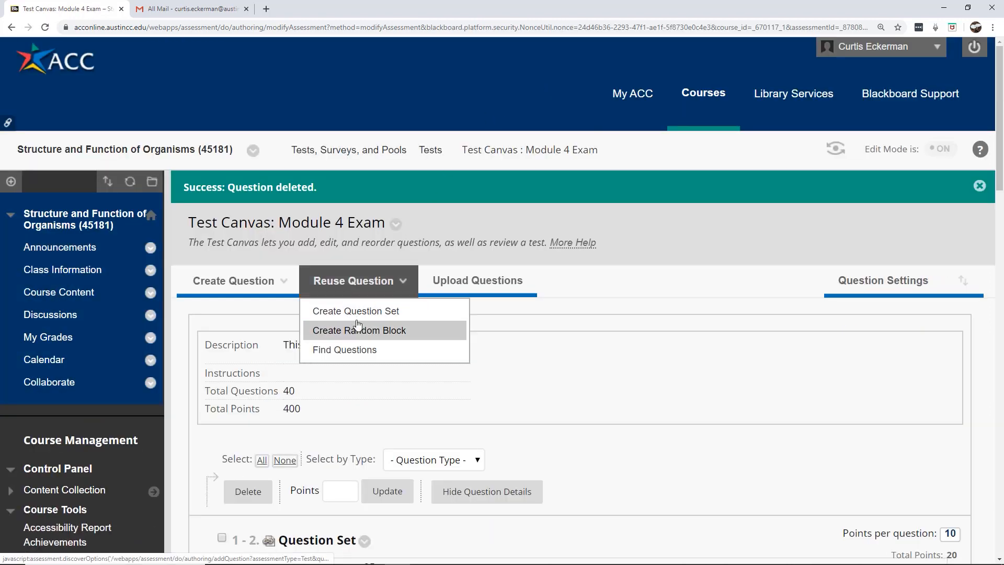
{"action": "left_click", "coordinate": [363, 312]}
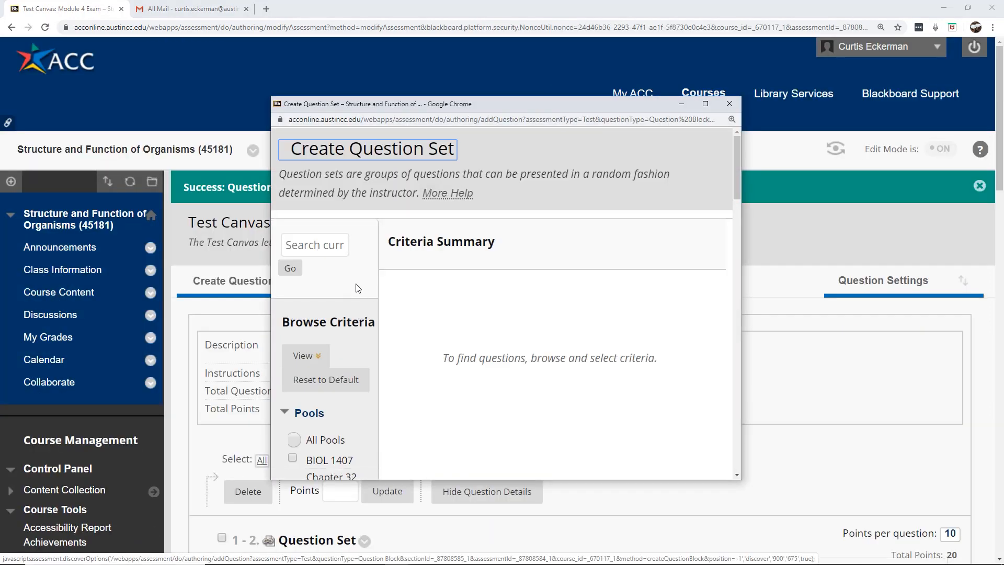
{"action": "scroll", "coordinate": [736, 188], "scroll_direction": "down", "scroll_amount": 4}
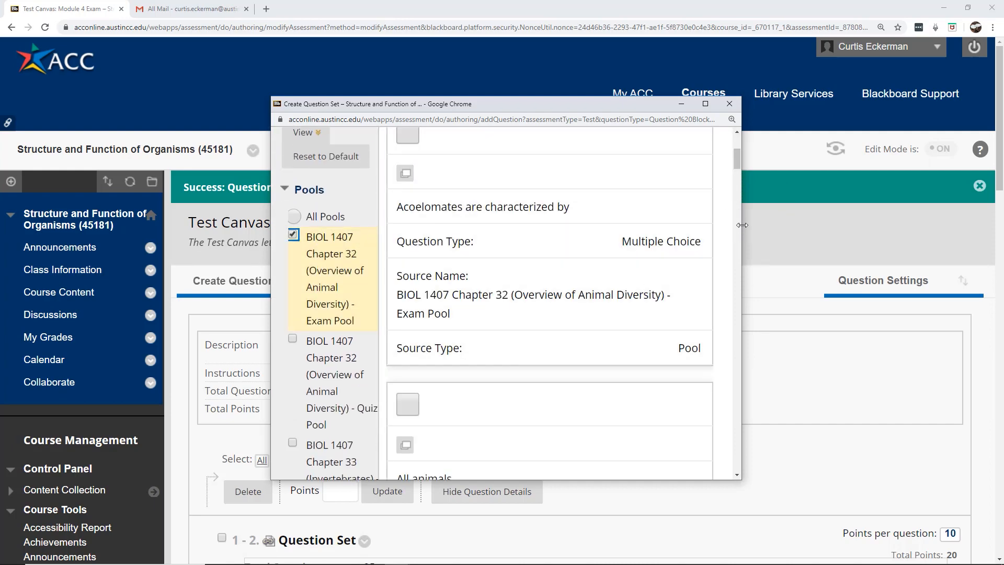
{"action": "left_click_drag", "start_coordinate": [741, 228], "coordinate": [927, 228]}
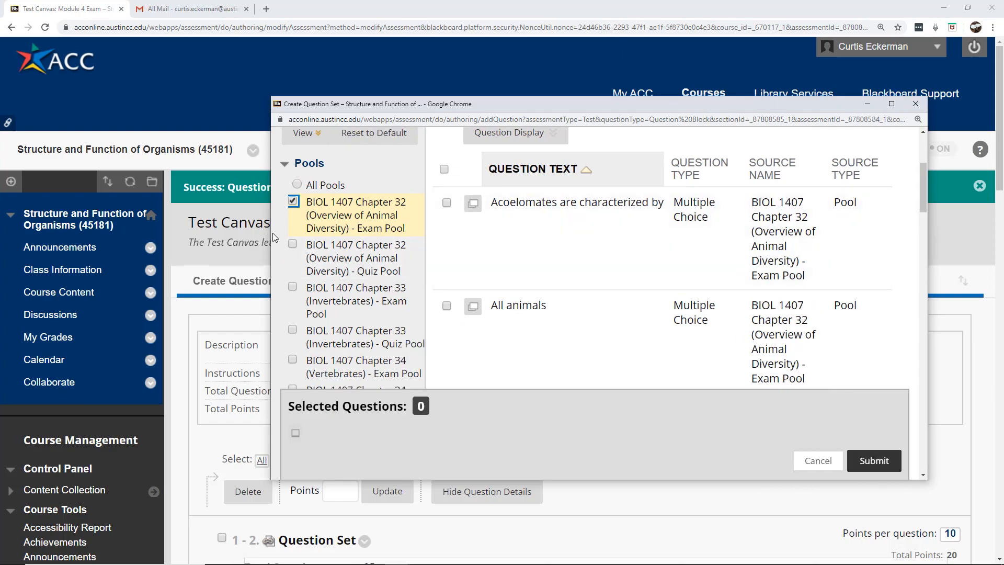
{"action": "left_click_drag", "start_coordinate": [268, 232], "coordinate": [116, 233]}
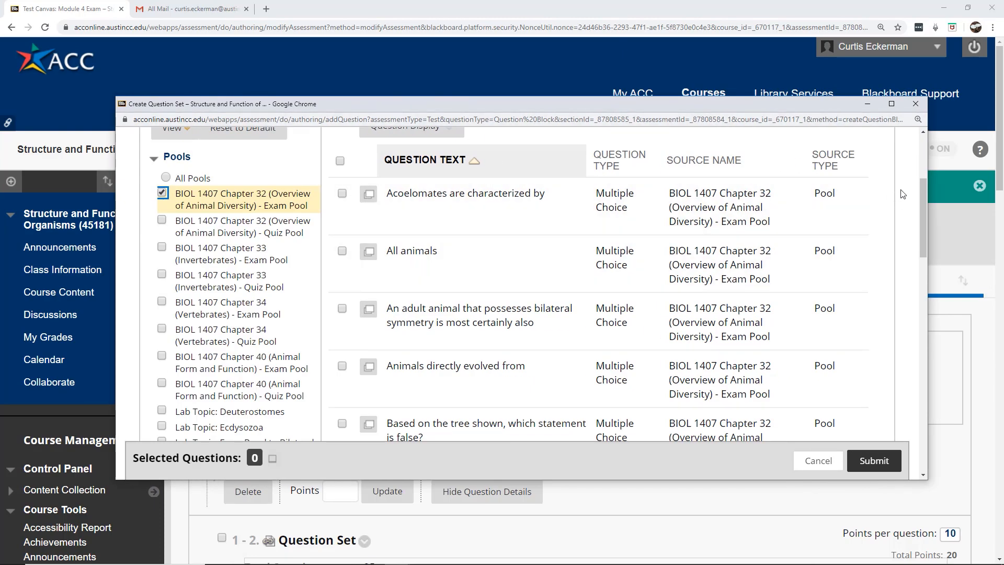
{"action": "left_click_drag", "start_coordinate": [922, 194], "coordinate": [917, 158]}
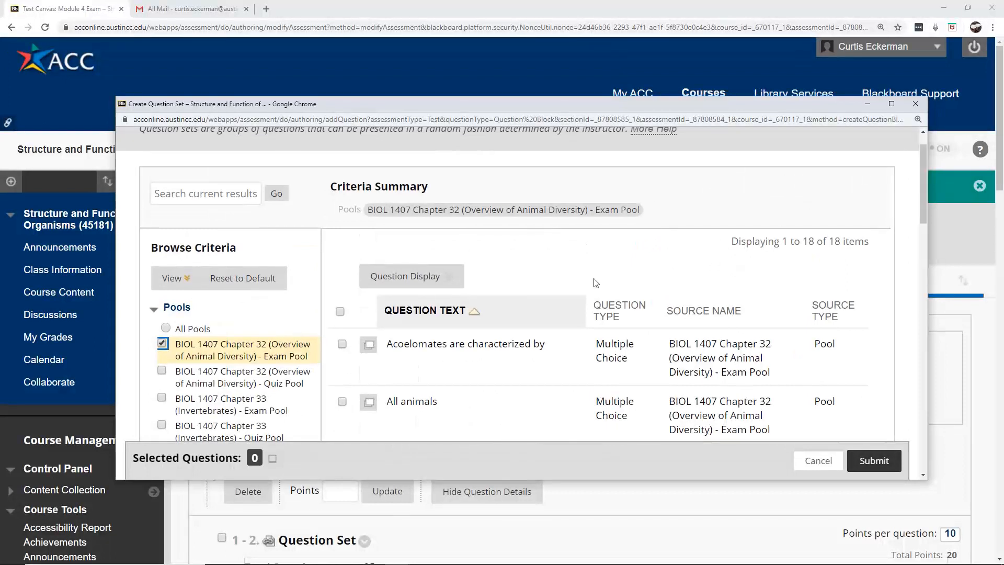
Step: Select all Chapter 32 Exam Pool questions except "Acoelomates are characterized by" and "All animals", and submit the question set
{"action": "left_click", "coordinate": [340, 312]}
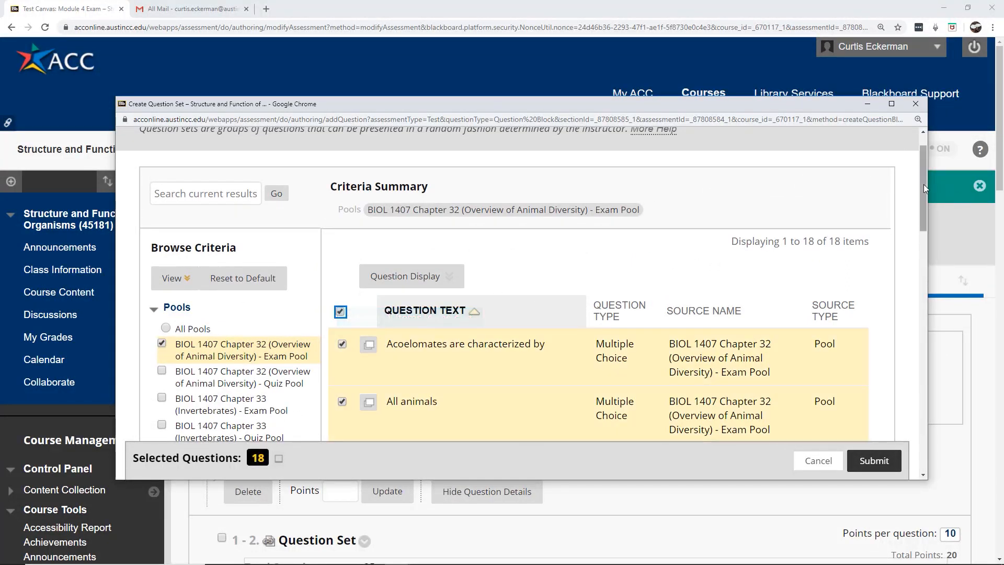
{"action": "left_click_drag", "start_coordinate": [921, 185], "coordinate": [926, 221]}
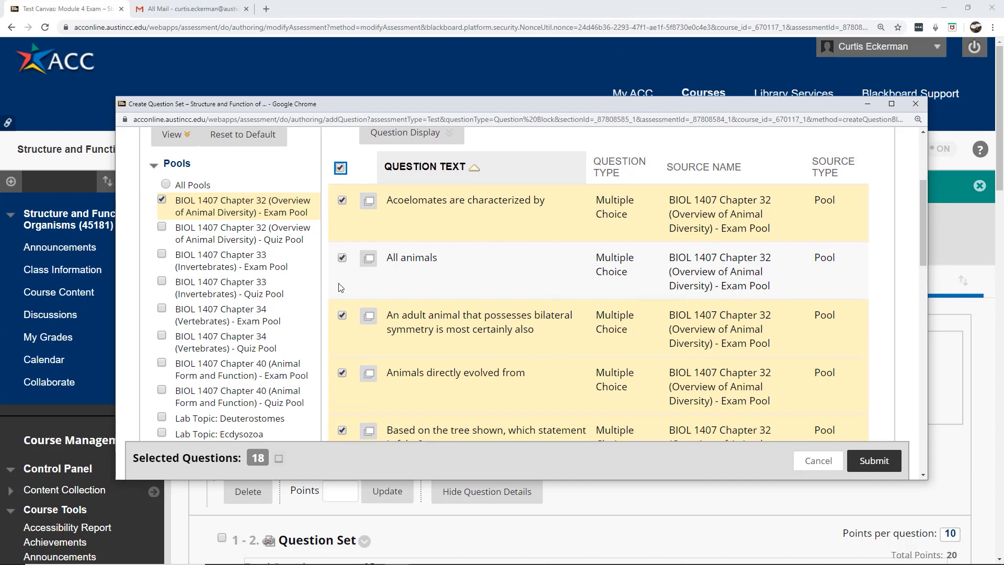
{"action": "left_click", "coordinate": [344, 258]}
{"action": "left_click", "coordinate": [343, 200]}
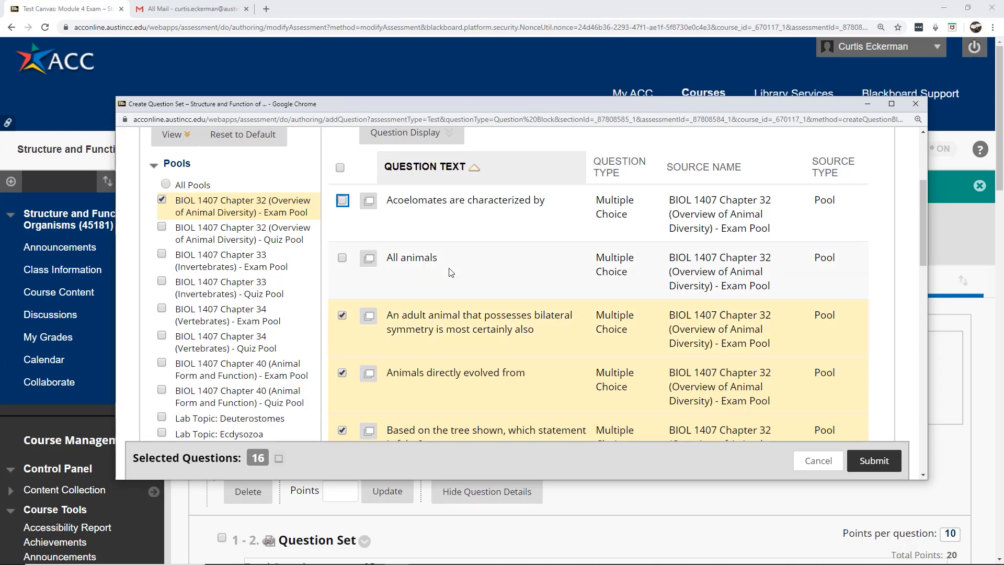
{"action": "left_click", "coordinate": [880, 464]}
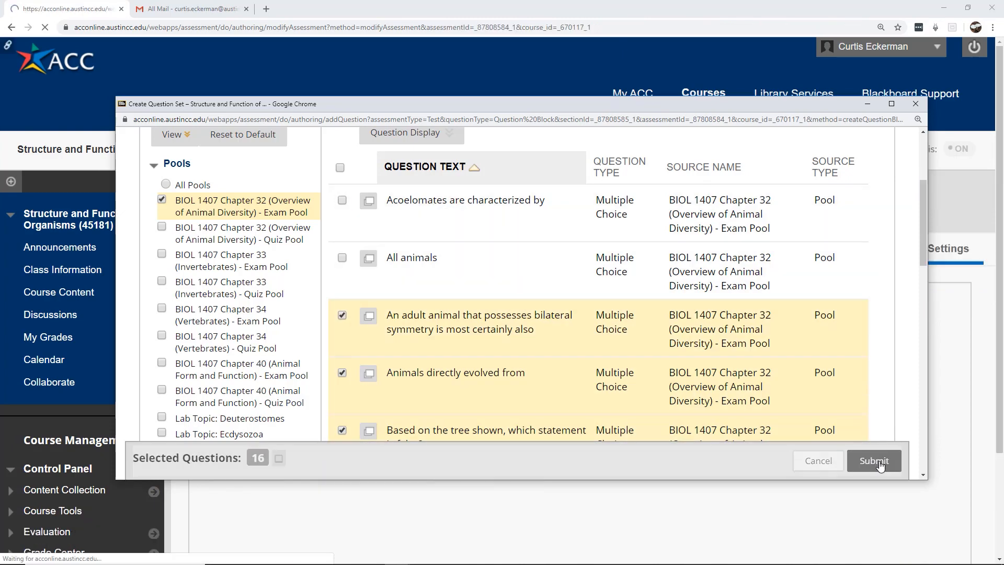
Step: Reorder the exam's questions so that the new 16-question Chapter 32 question set comes first
{"action": "scroll", "coordinate": [979, 448], "scroll_direction": "down", "scroll_amount": 20}
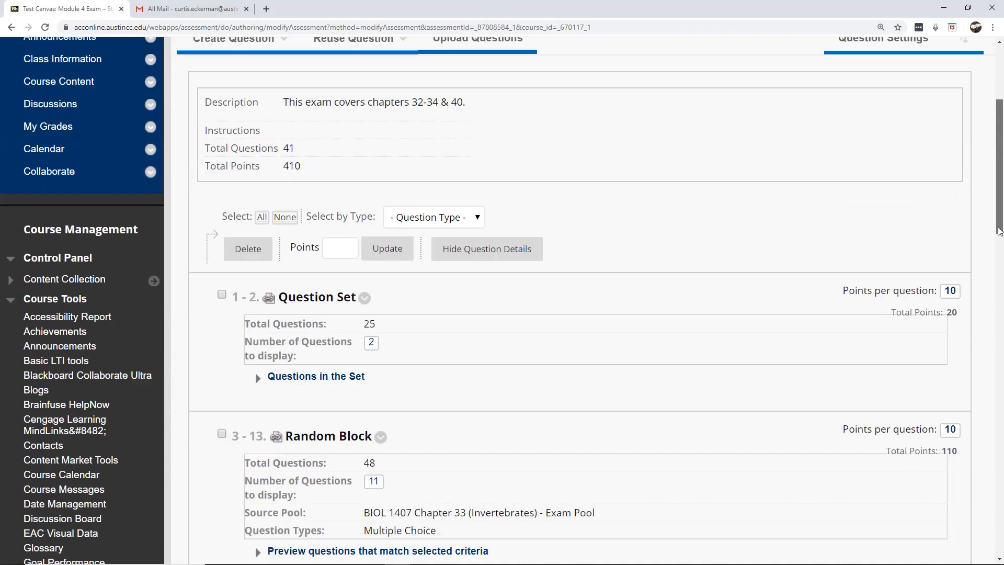
{"action": "scroll", "coordinate": [980, 448], "scroll_direction": "down", "scroll_amount": 5}
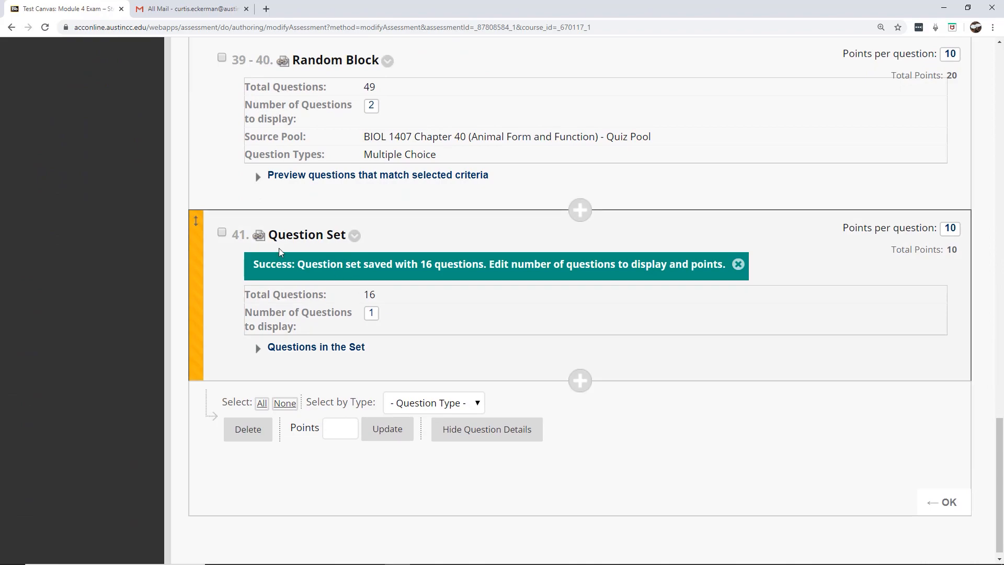
{"action": "left_click_drag", "start_coordinate": [1002, 460], "coordinate": [1002, 116]}
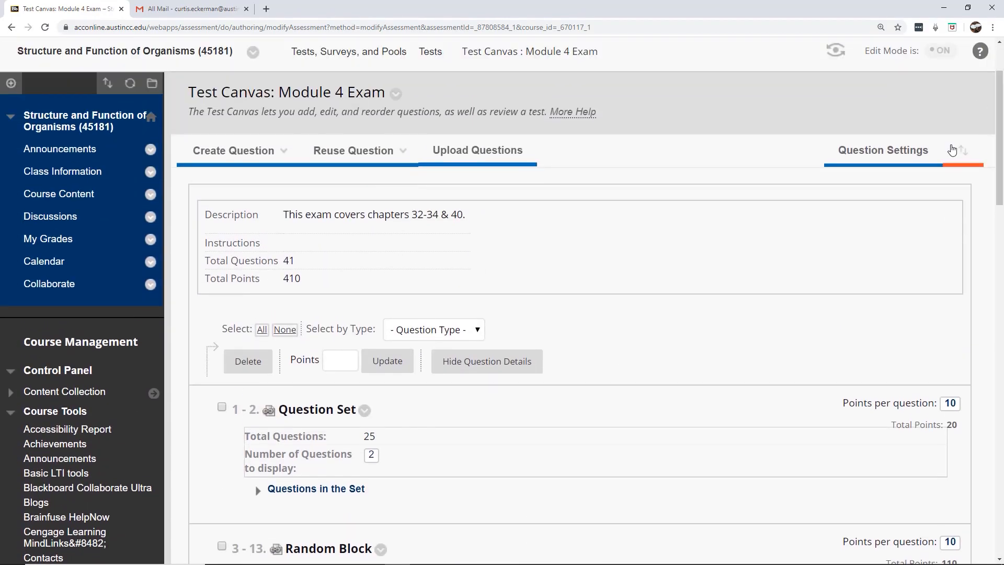
{"action": "left_click", "coordinate": [961, 152]}
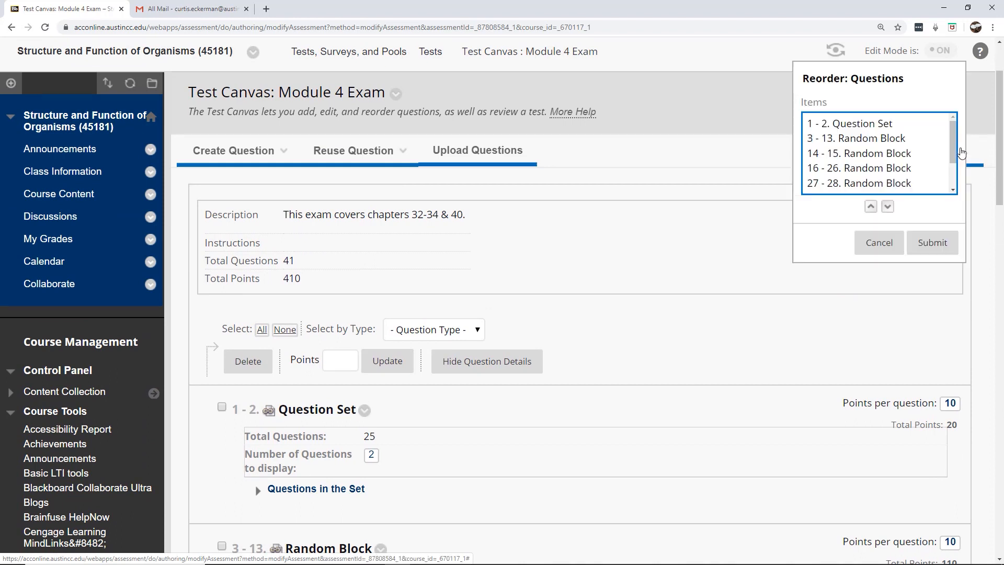
{"action": "left_click_drag", "start_coordinate": [951, 156], "coordinate": [954, 186]}
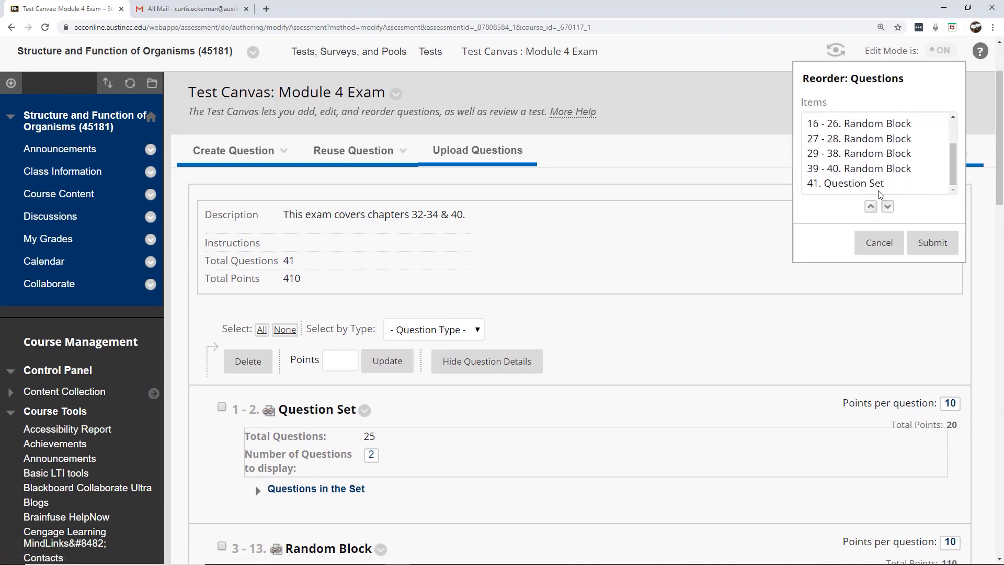
{"action": "left_click", "coordinate": [853, 183]}
{"action": "left_click", "coordinate": [870, 206]}
{"action": "left_click", "coordinate": [870, 206]}
{"action": "left_click", "coordinate": [870, 206]}
{"action": "left_click", "coordinate": [870, 207]}
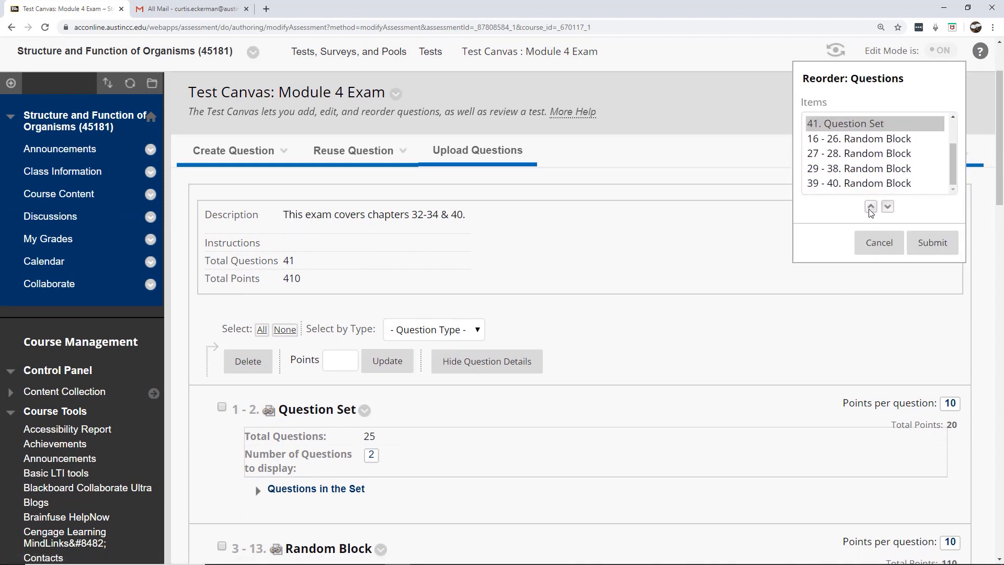
{"action": "left_click", "coordinate": [870, 206]}
{"action": "left_click", "coordinate": [871, 207]}
{"action": "left_click", "coordinate": [871, 206]}
{"action": "left_click", "coordinate": [949, 251]}
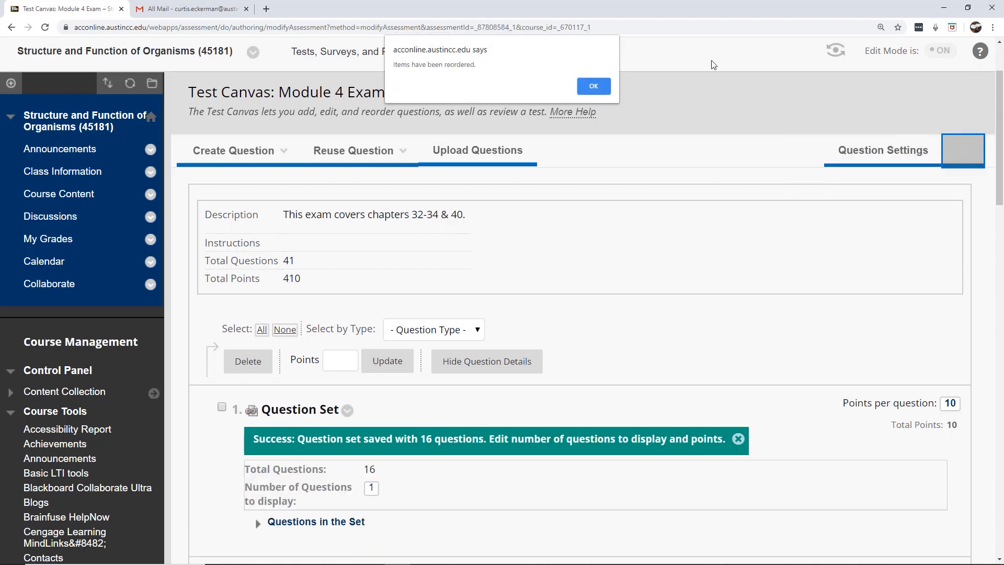
{"action": "left_click", "coordinate": [596, 87]}
Step: Set the number of questions to display in the first question set to 11
{"action": "scroll", "coordinate": [998, 134], "scroll_direction": "down", "scroll_amount": 1}
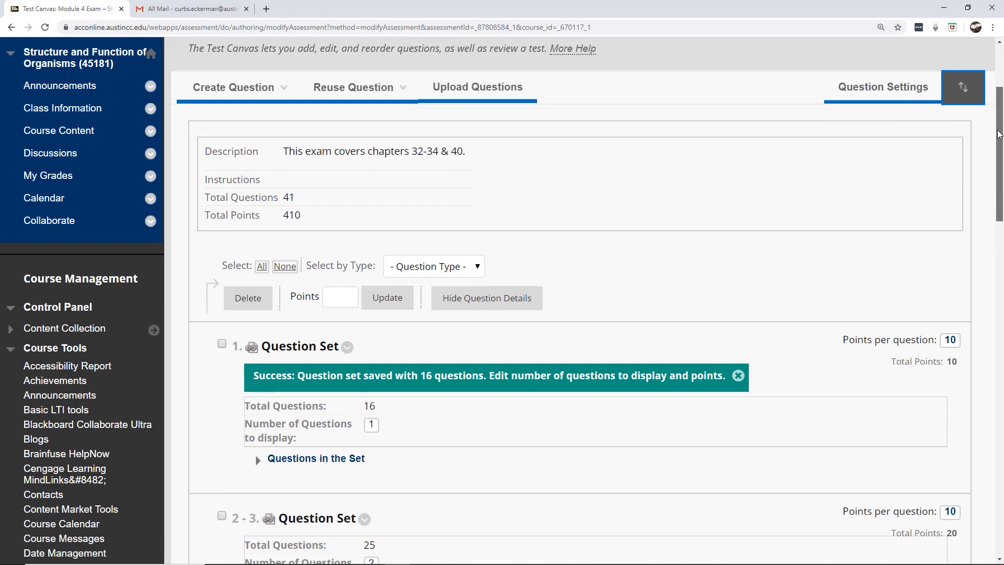
{"action": "scroll", "coordinate": [998, 134], "scroll_direction": "down", "scroll_amount": 2}
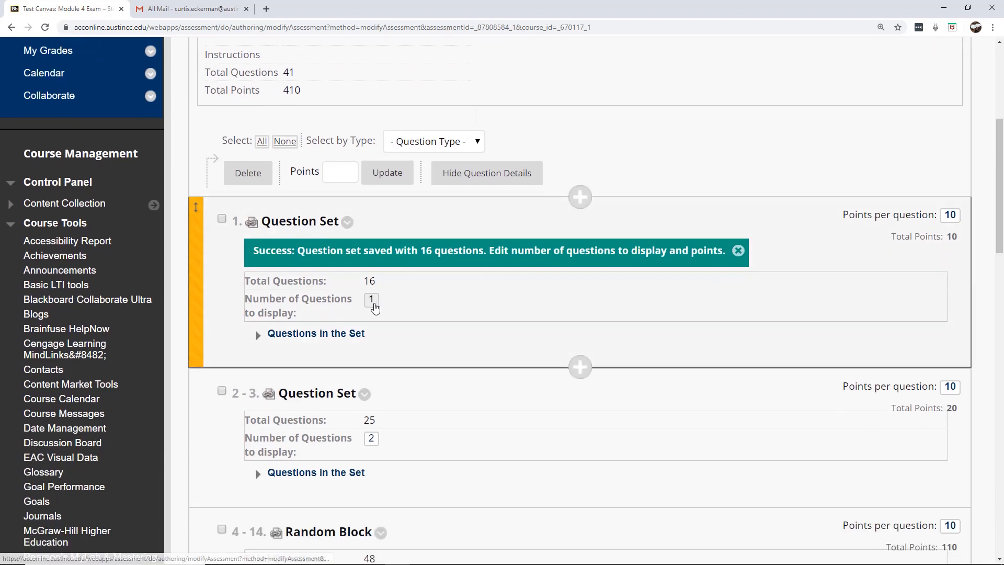
{"action": "left_click", "coordinate": [373, 304]}
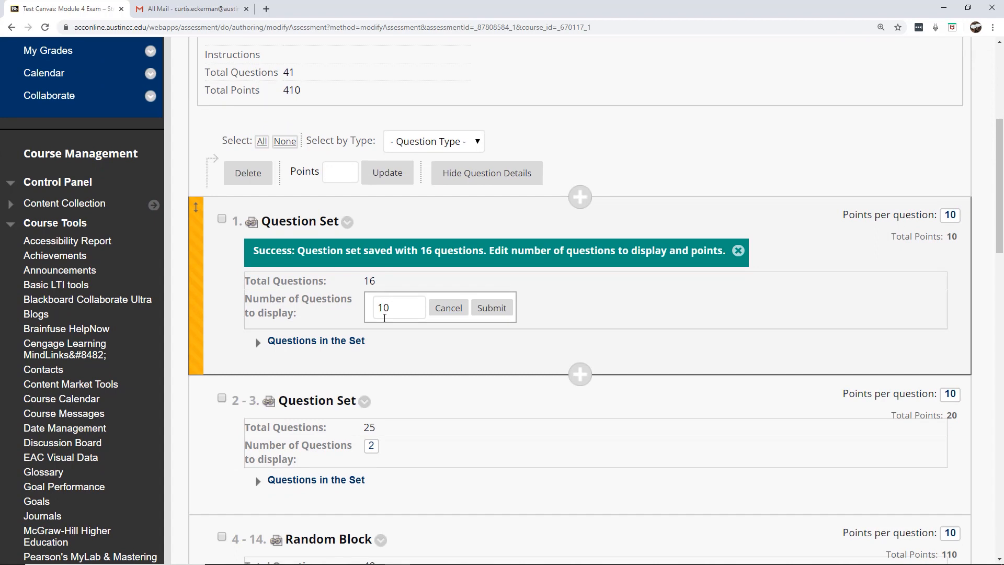
{"action": "type", "text": "0"}
{"action": "left_click_drag", "start_coordinate": [397, 307], "coordinate": [385, 308]}
{"action": "type", "text": "1"}
{"action": "left_click", "coordinate": [484, 308]}
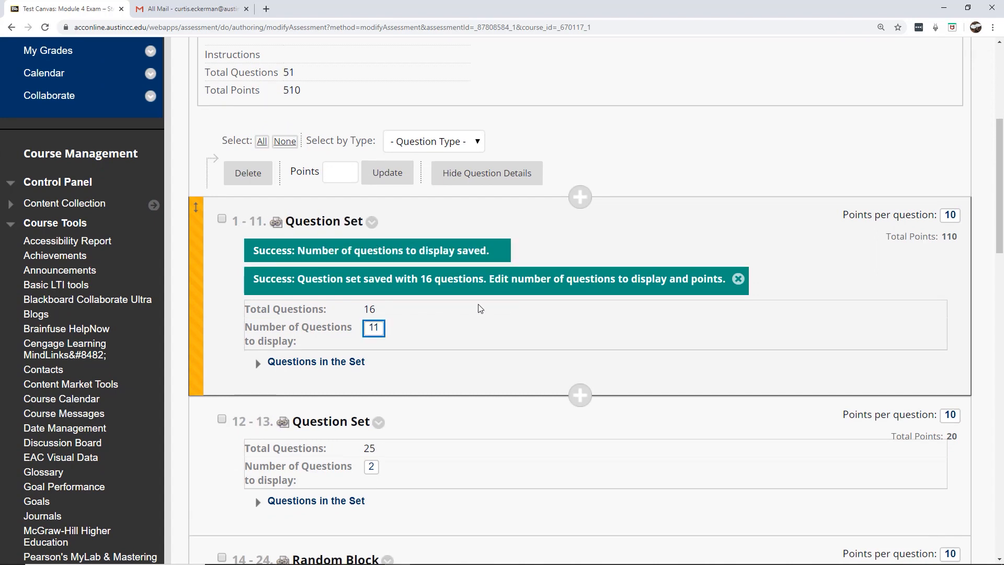
Step: Set the first question set's number of questions to display to 10
{"action": "left_click", "coordinate": [374, 328]}
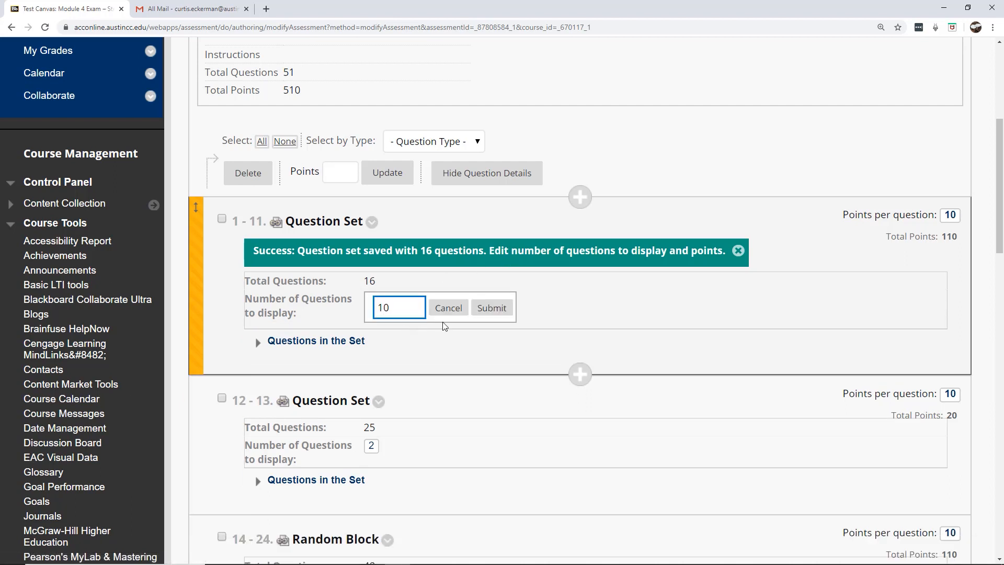
{"action": "left_click", "coordinate": [483, 309]}
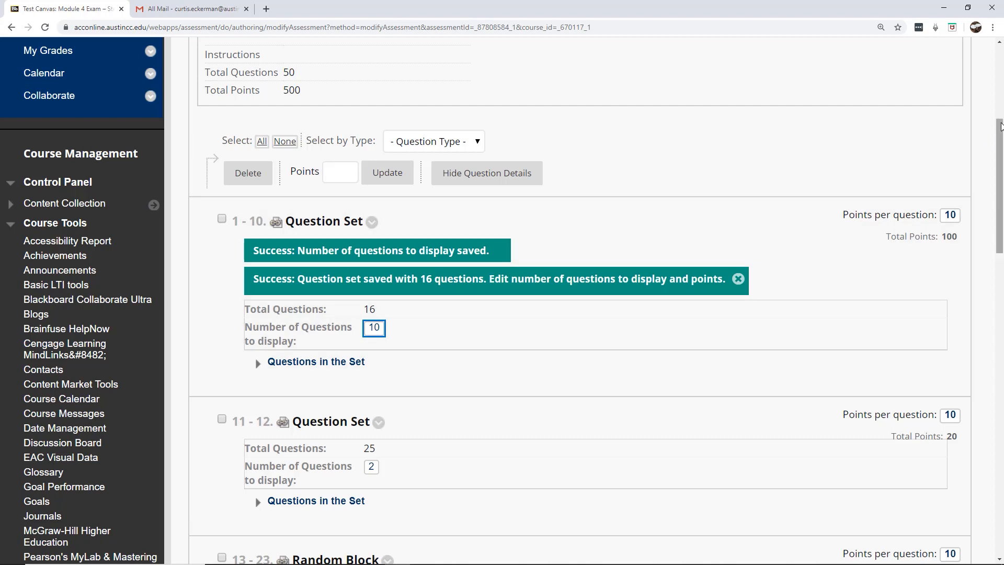
{"action": "scroll", "coordinate": [267, 107], "scroll_direction": "up", "scroll_amount": 1}
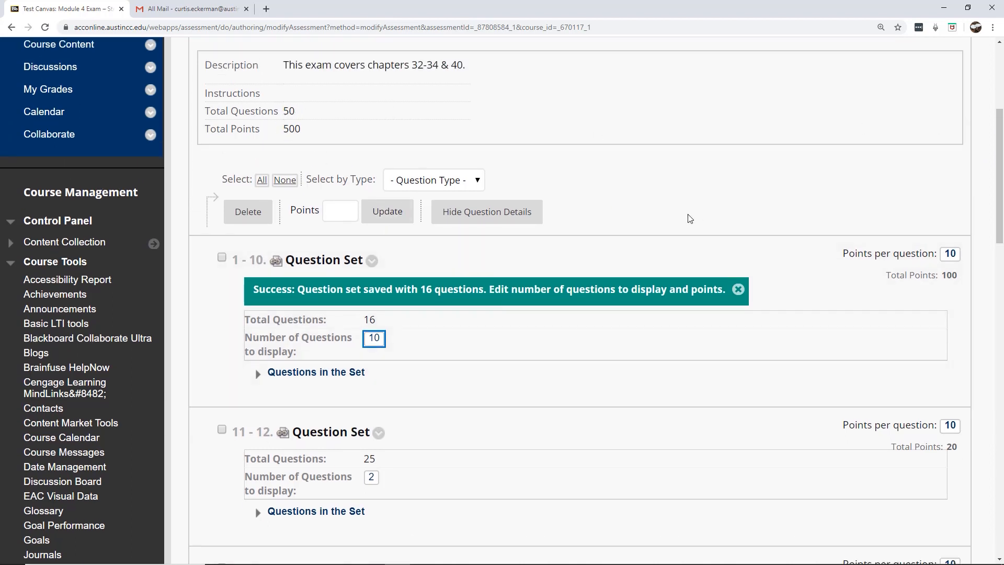
Step: Find "Acoelomates are characterized by" and "All animals" in the BIOL 1407 Chapter 32 Exam Pool and add both to the exam
{"action": "scroll", "coordinate": [999, 151], "scroll_direction": "up", "scroll_amount": 3}
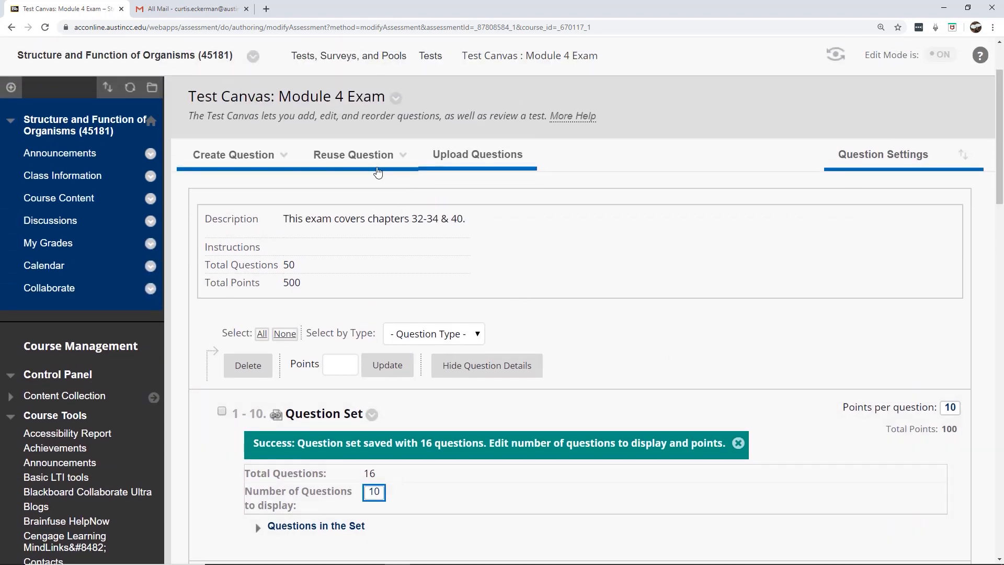
{"action": "left_click", "coordinate": [372, 157]}
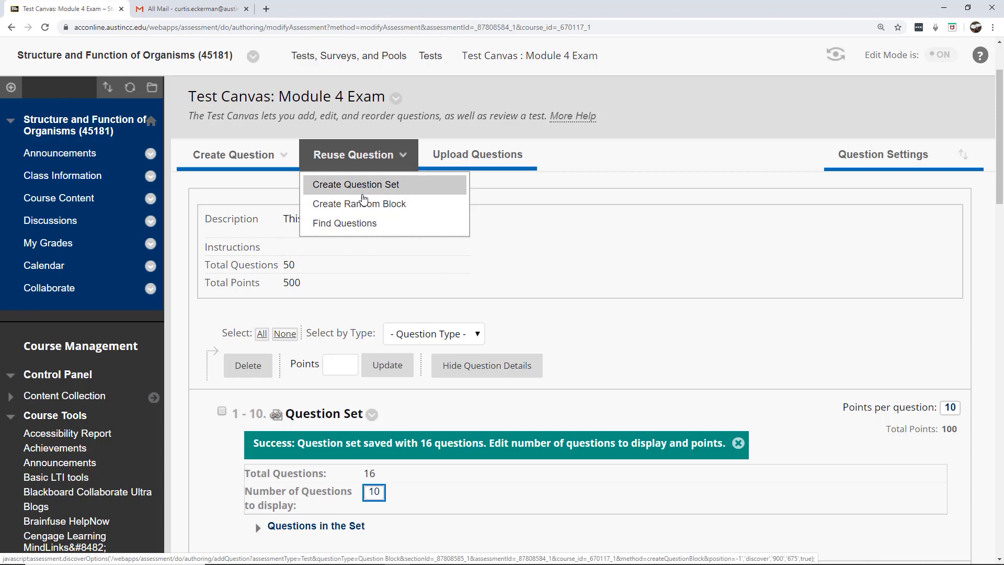
{"action": "left_click", "coordinate": [364, 226]}
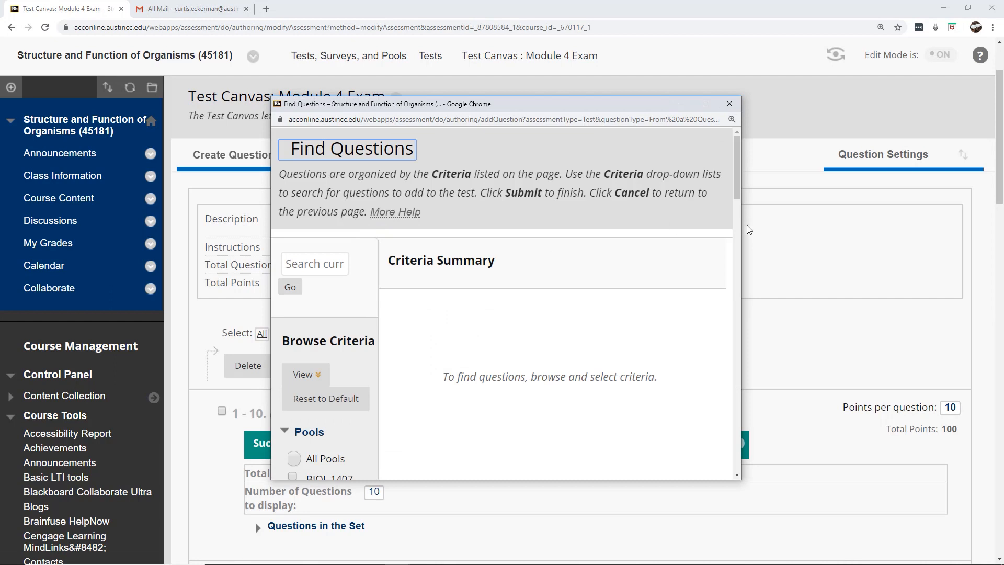
{"action": "left_click_drag", "start_coordinate": [744, 228], "coordinate": [973, 231]}
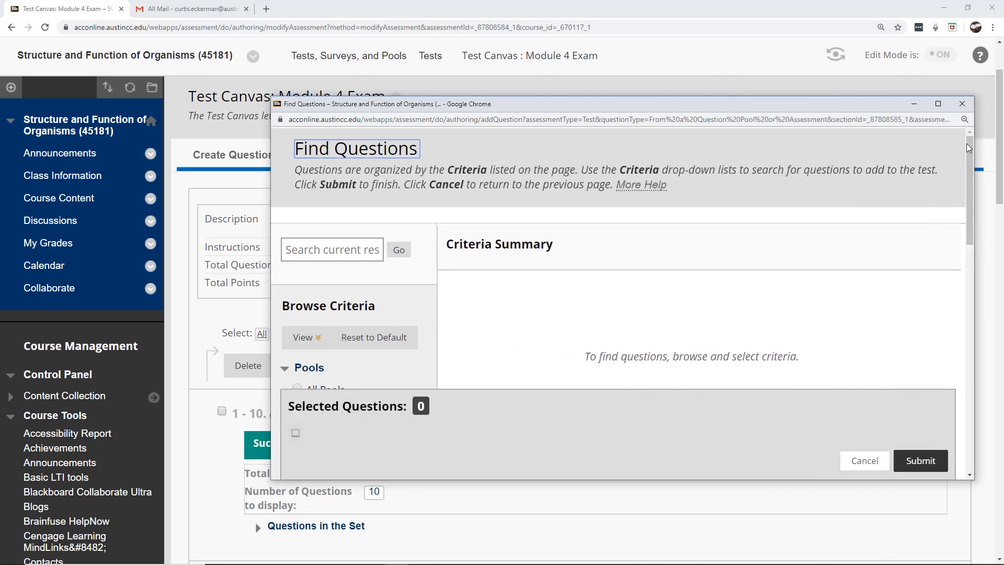
{"action": "left_click_drag", "start_coordinate": [968, 148], "coordinate": [968, 216]}
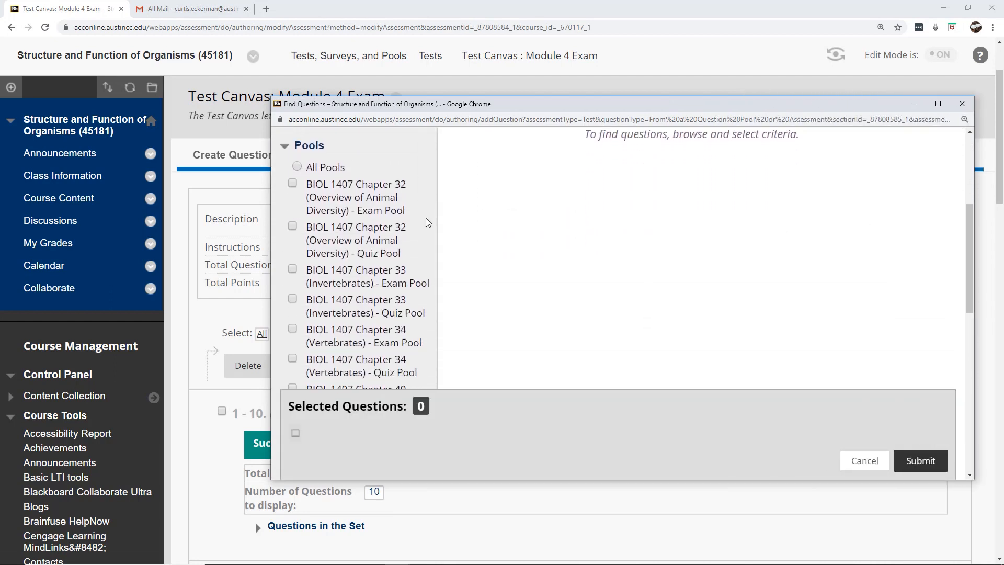
{"action": "left_click", "coordinate": [293, 184]}
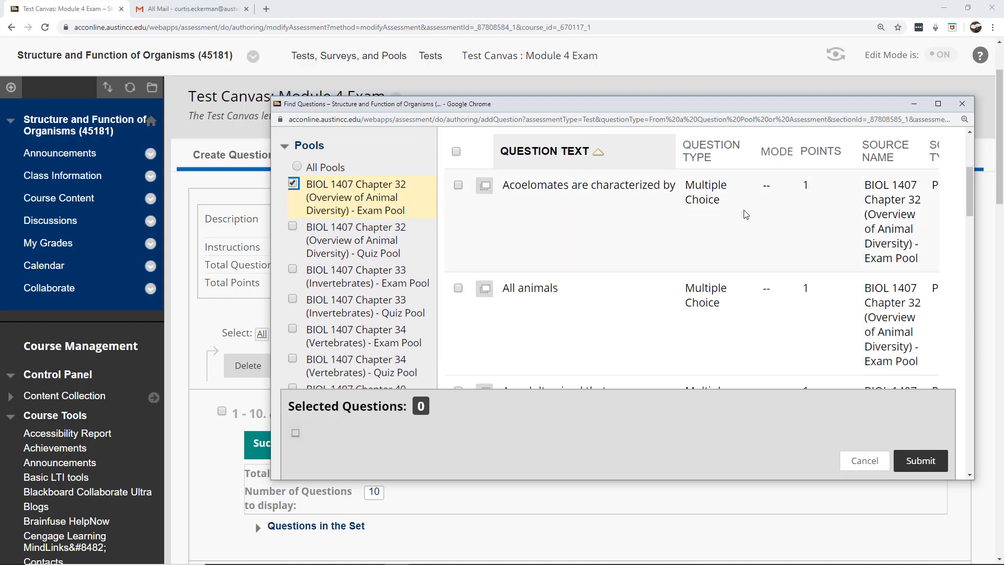
{"action": "left_click", "coordinate": [458, 184]}
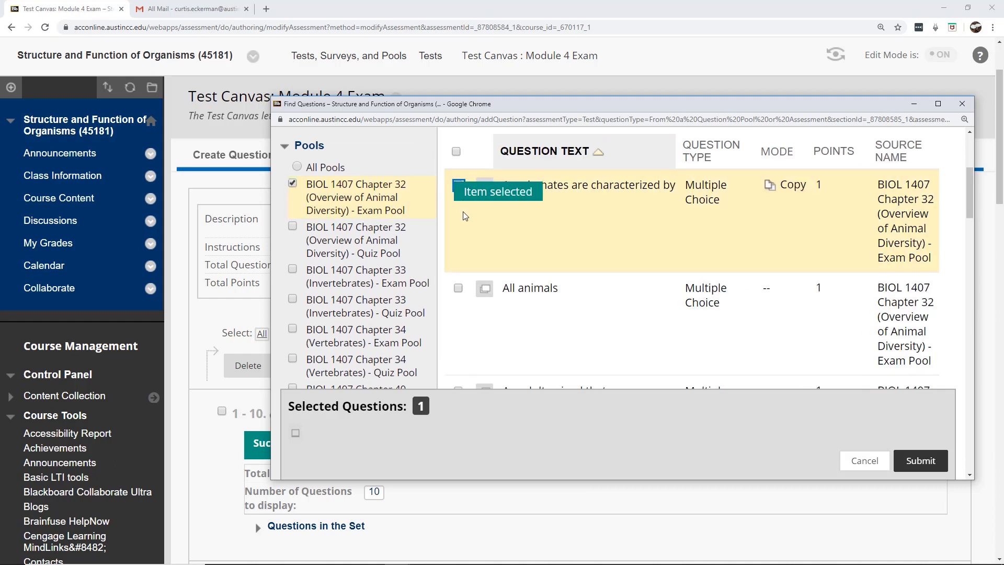
{"action": "left_click", "coordinate": [458, 288]}
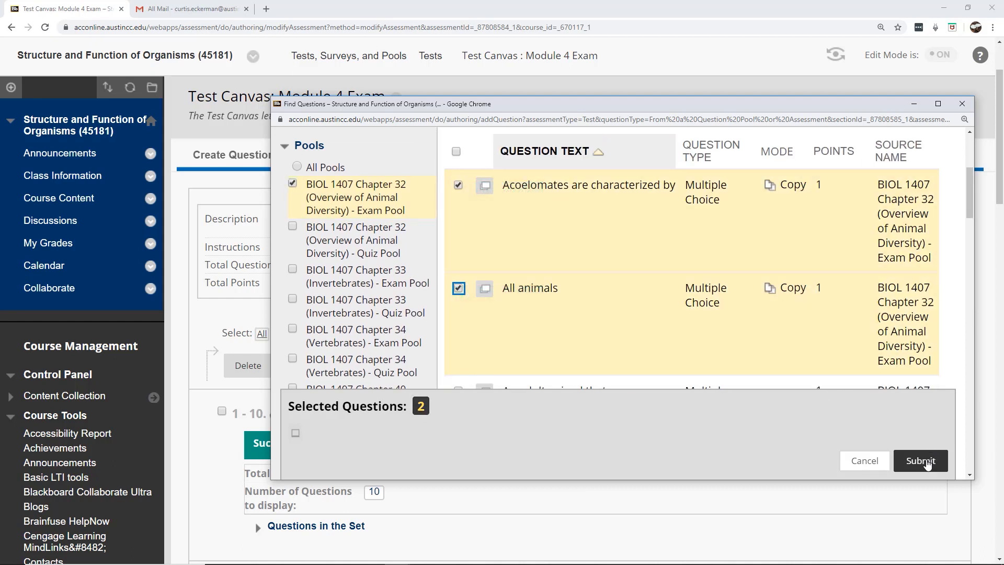
{"action": "left_click", "coordinate": [924, 464]}
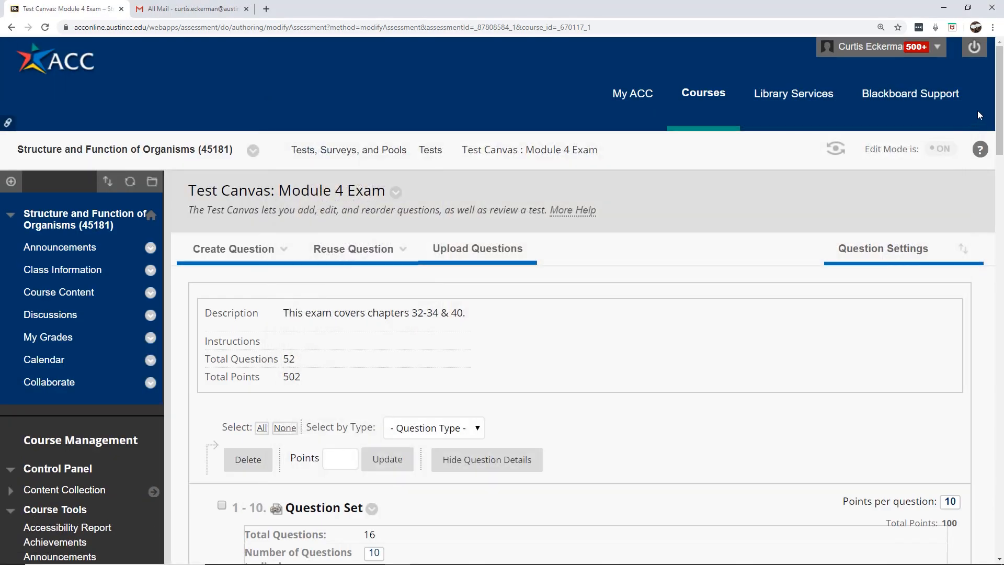
Step: Mark the added questions "Acoelomates are characterized by" and "All animals" as extra credit
{"action": "left_click_drag", "start_coordinate": [996, 94], "coordinate": [999, 442]}
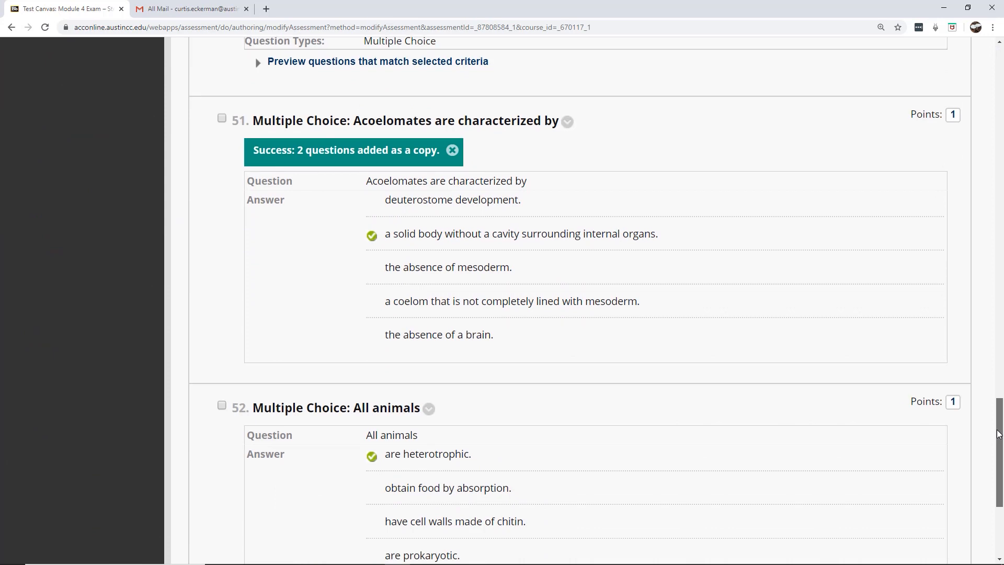
{"action": "left_click", "coordinate": [952, 115]}
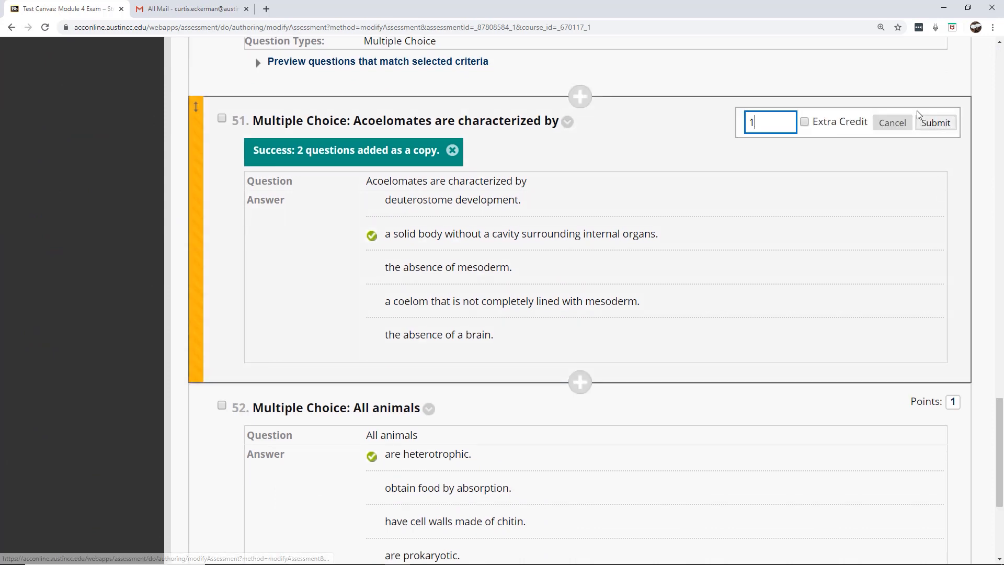
{"action": "left_click", "coordinate": [804, 121]}
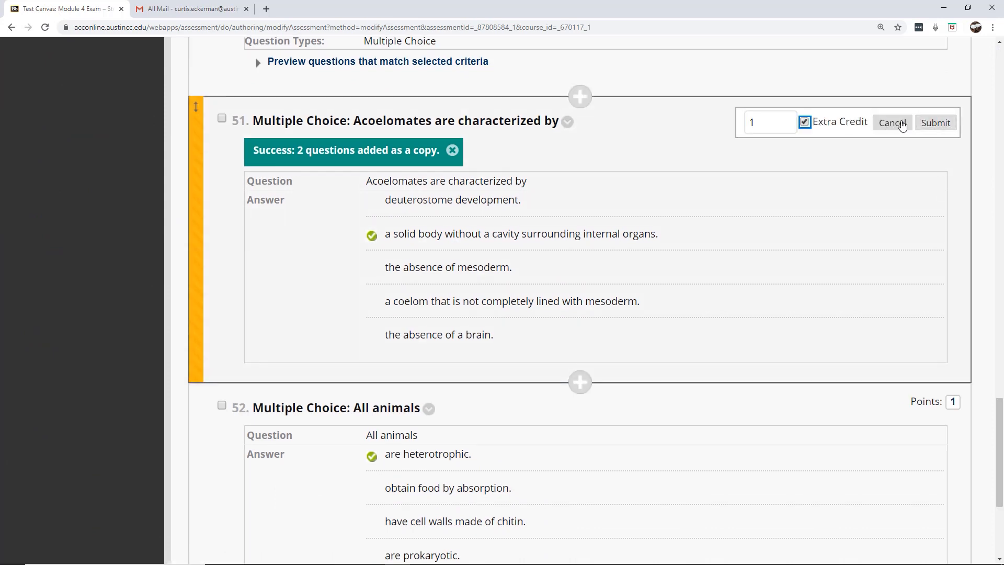
{"action": "left_click", "coordinate": [930, 124]}
{"action": "left_click", "coordinate": [953, 402]}
{"action": "left_click", "coordinate": [804, 409]}
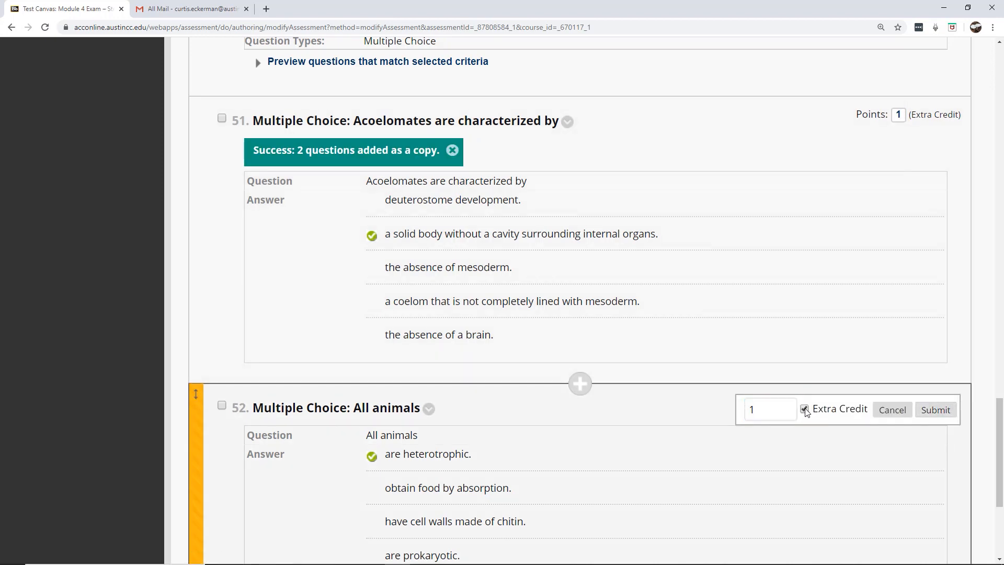
{"action": "left_click", "coordinate": [924, 410]}
Step: Select all question sets, random blocks and questions in the exam and update their points to 1.5 each
{"action": "left_click_drag", "start_coordinate": [996, 474], "coordinate": [989, 92]}
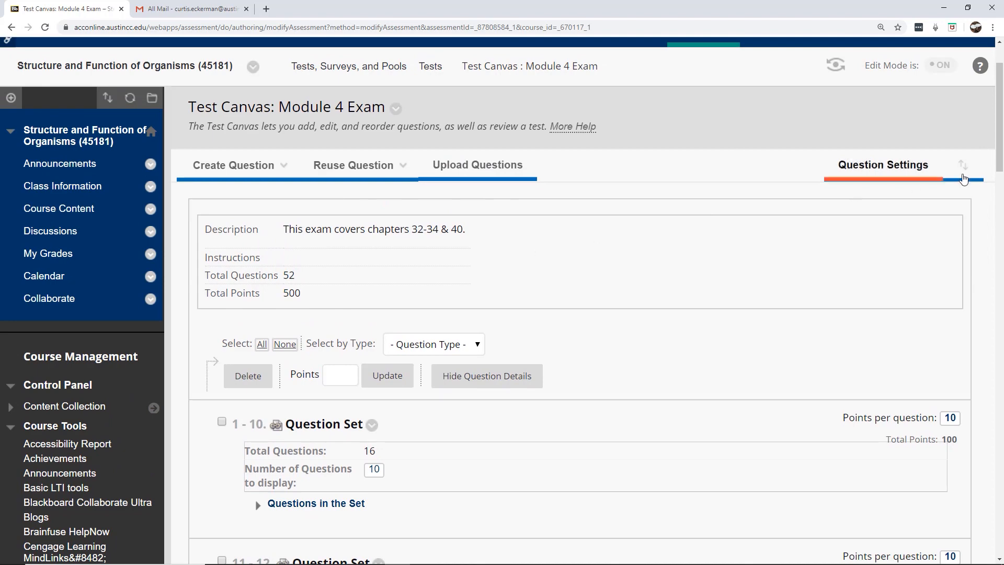
{"action": "left_click_drag", "start_coordinate": [999, 157], "coordinate": [999, 199]}
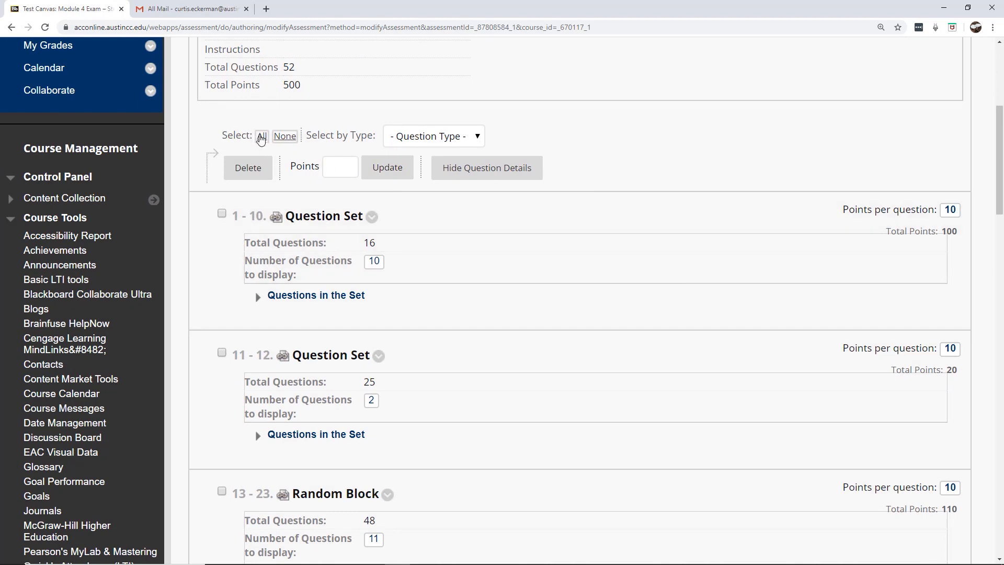
{"action": "left_click", "coordinate": [262, 137]}
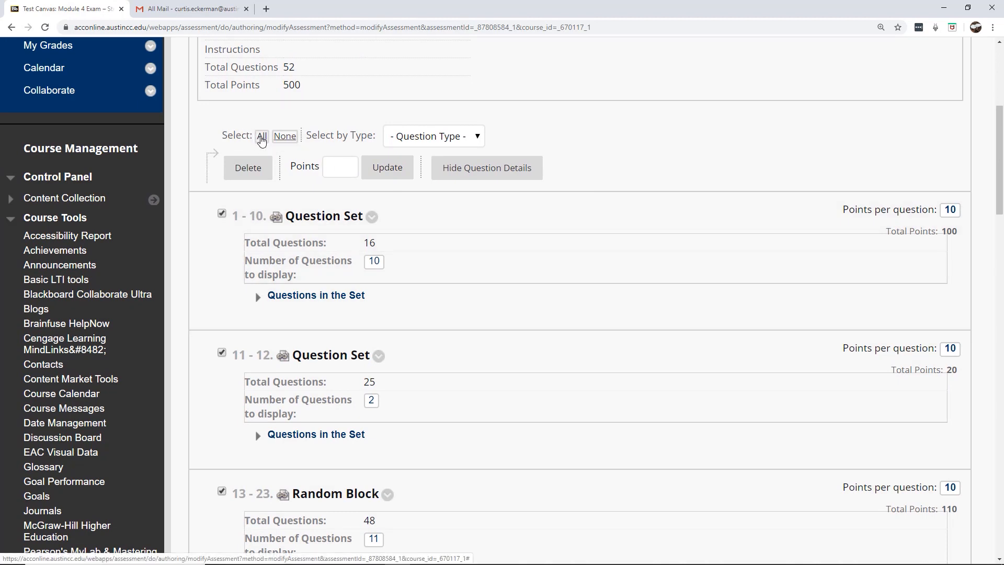
{"action": "left_click", "coordinate": [342, 170]}
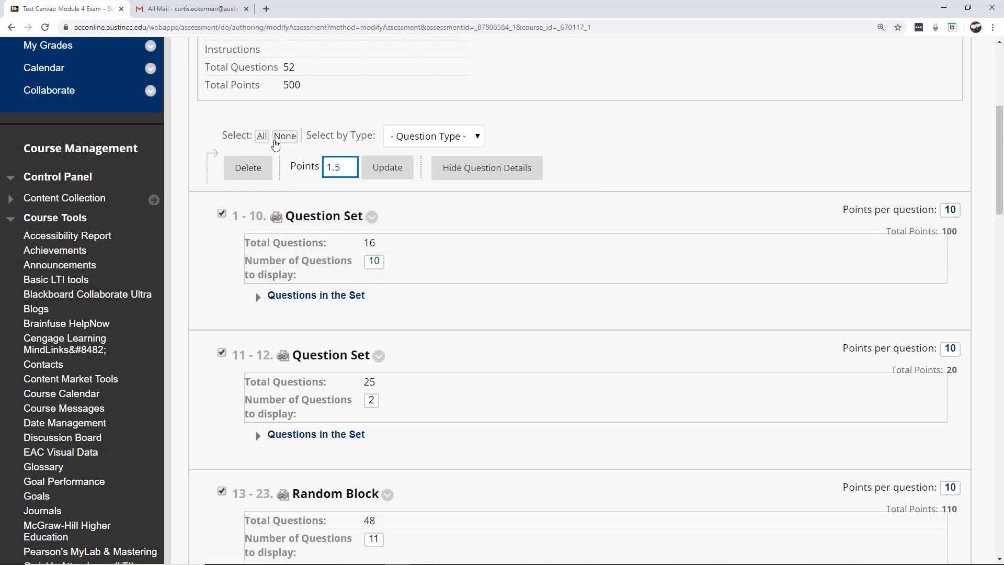
{"action": "left_click", "coordinate": [397, 170]}
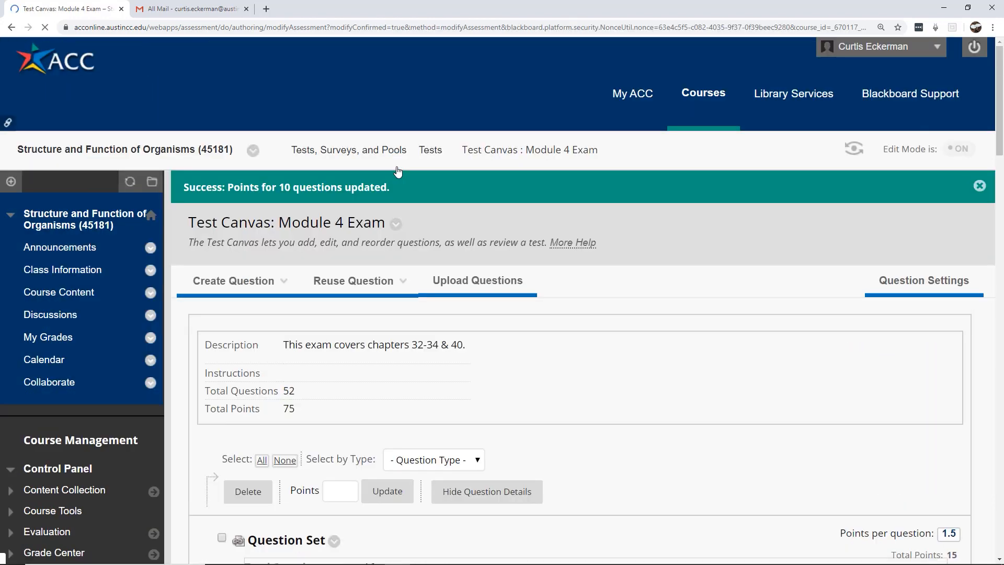
Step: Check the exam's total points and the points assigned to its question sets, random blocks and two extra-credit questions
{"action": "left_click_drag", "start_coordinate": [998, 139], "coordinate": [998, 195]}
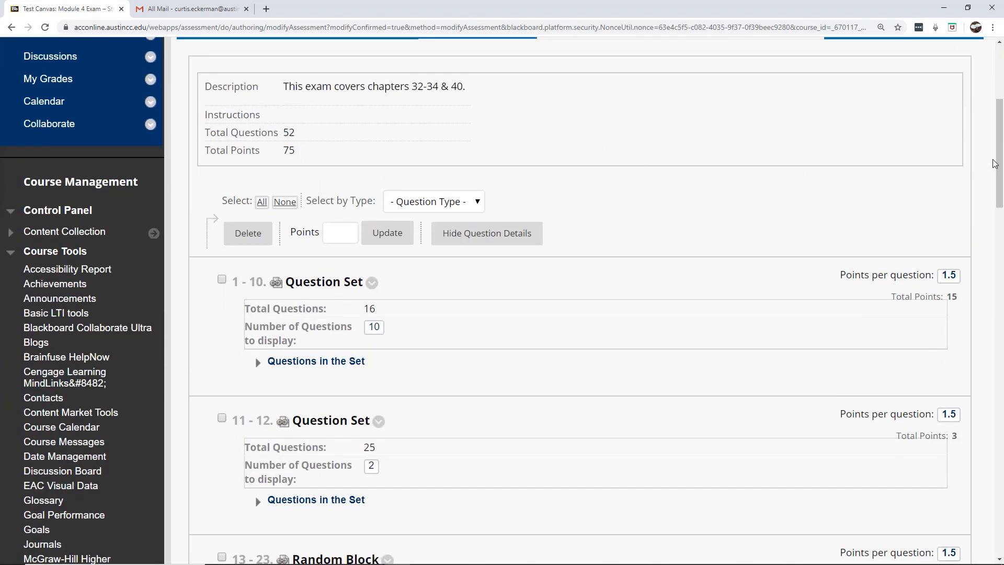
{"action": "left_click_drag", "start_coordinate": [999, 148], "coordinate": [990, 454]}
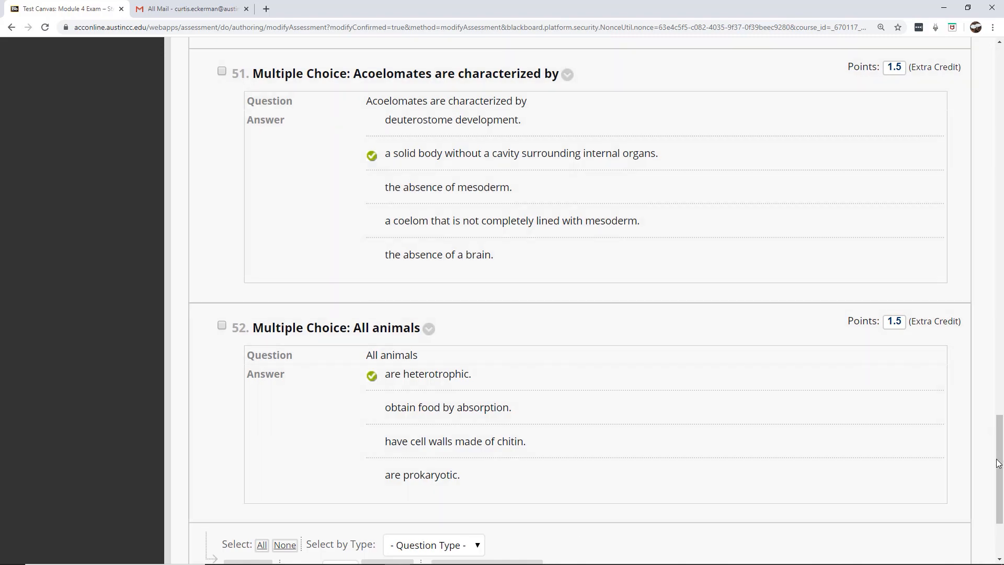
{"action": "left_click_drag", "start_coordinate": [1000, 467], "coordinate": [999, 184]}
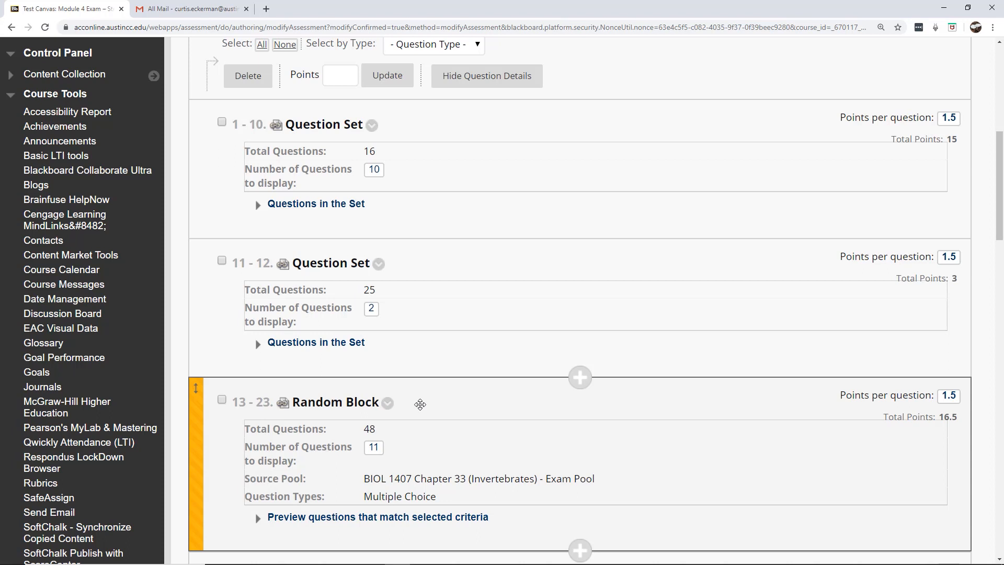
Step: Review the number of questions to display and the source pools of the exam's question sets and random blocks
{"action": "left_click_drag", "start_coordinate": [999, 176], "coordinate": [1000, 199]}
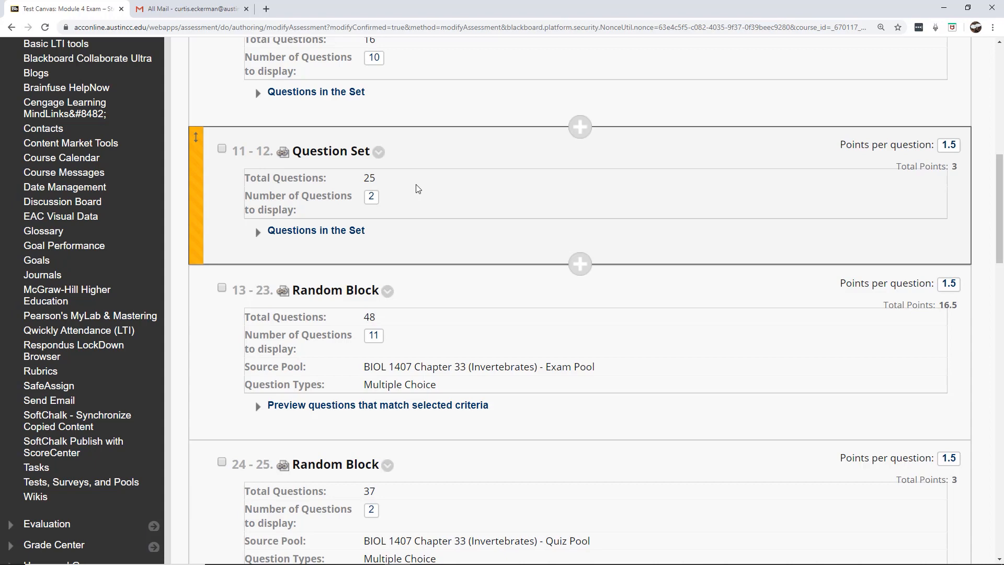
{"action": "left_click_drag", "start_coordinate": [1000, 225], "coordinate": [1000, 205]}
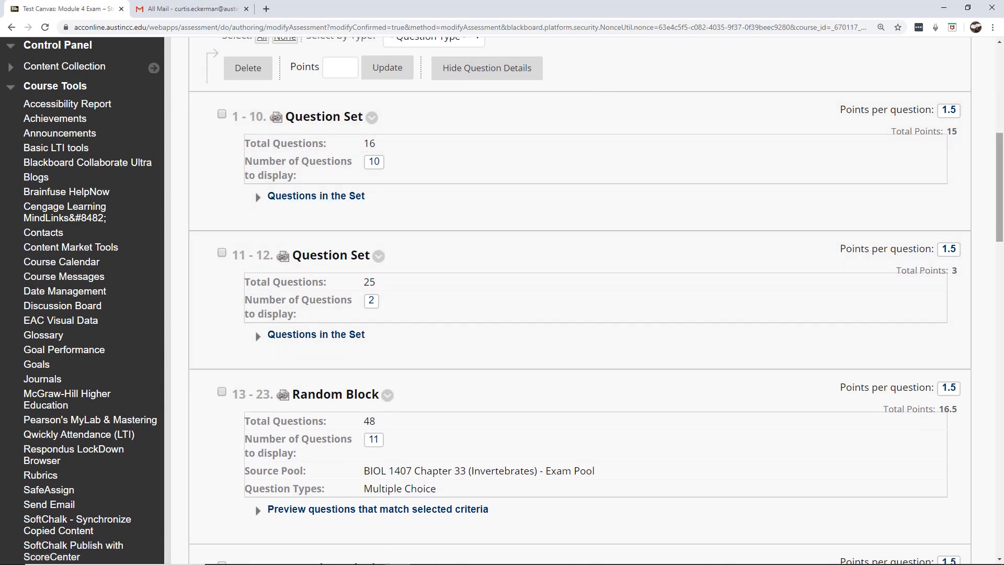
{"action": "left_click_drag", "start_coordinate": [1000, 214], "coordinate": [999, 272]}
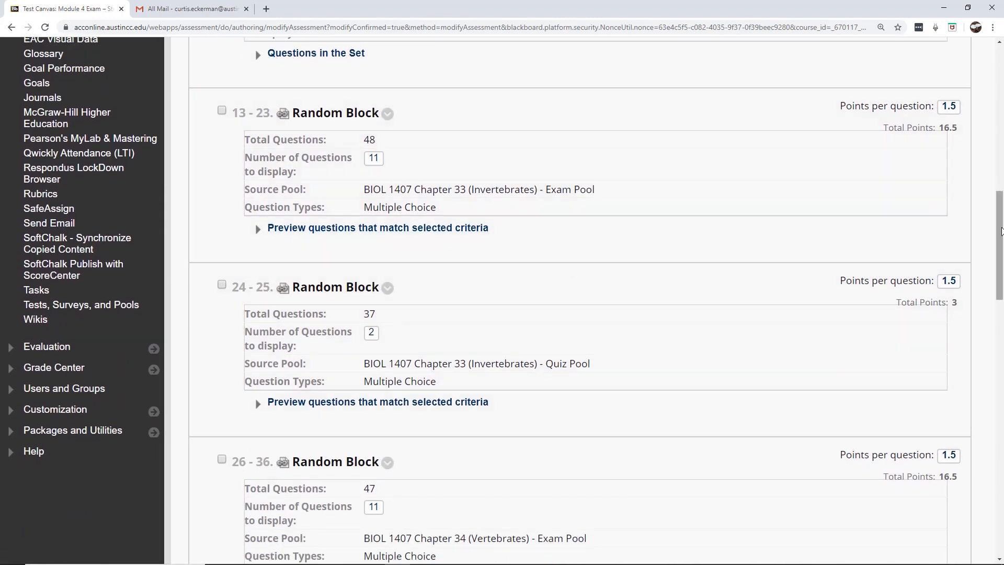
{"action": "left_click_drag", "start_coordinate": [999, 232], "coordinate": [999, 177]}
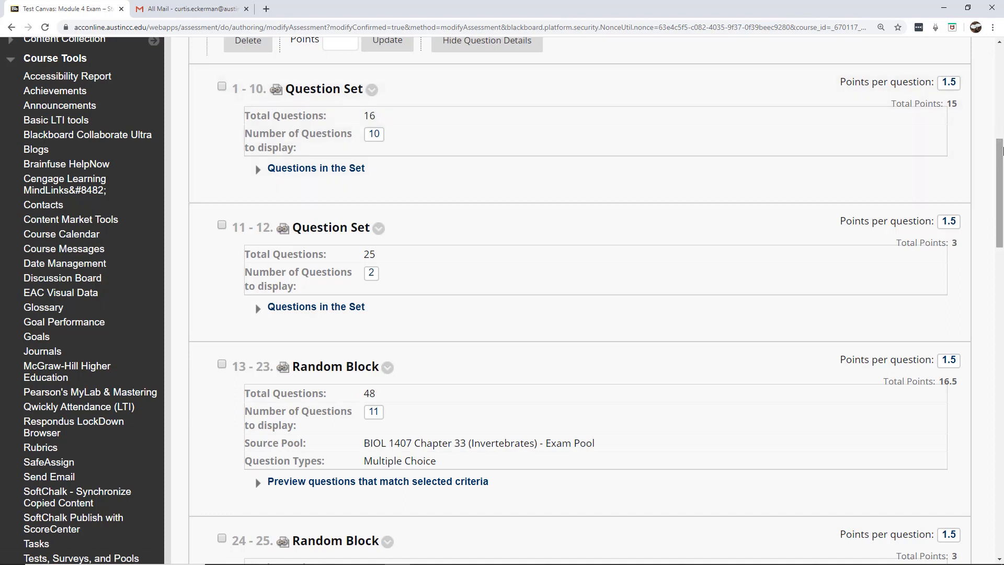
{"action": "mouse_move", "coordinate": [1001, 150]}
{"action": "left_mouse_down"}
{"action": "mouse_move", "coordinate": [1001, 209]}
{"action": "mouse_move", "coordinate": [1001, 159]}
{"action": "left_mouse_up"}
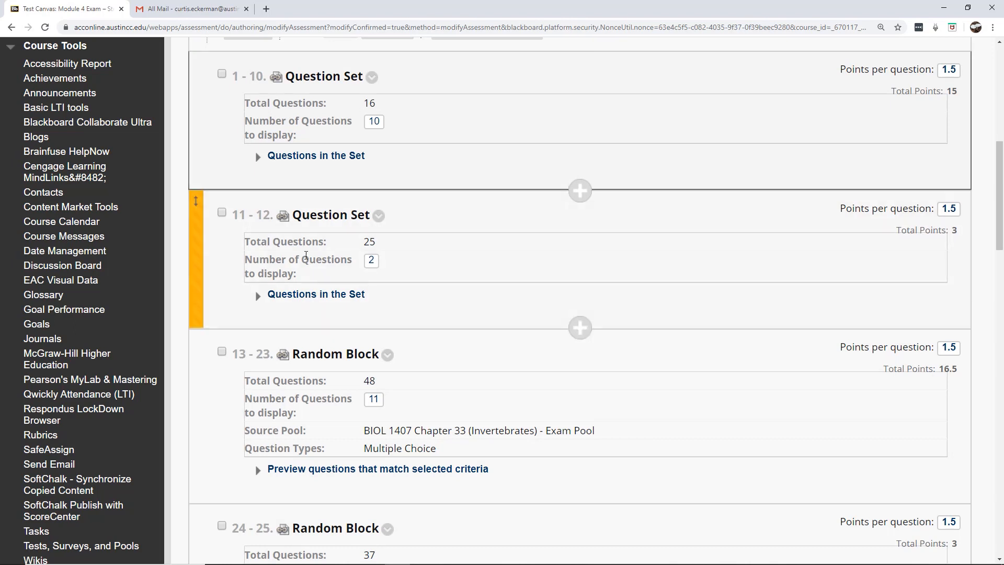
{"action": "left_click_drag", "start_coordinate": [1000, 183], "coordinate": [974, 354]}
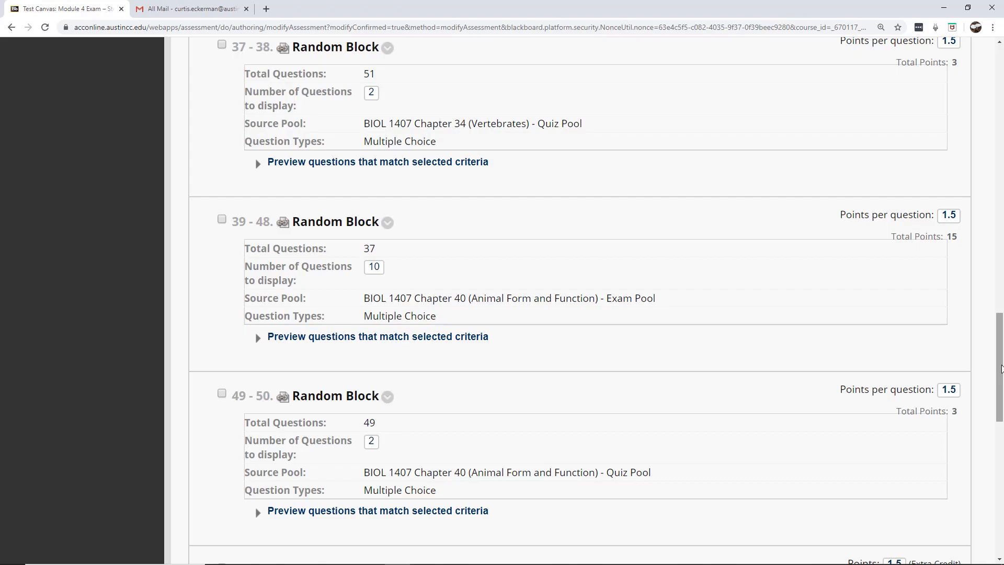
Step: Finish editing the exam questions and add the existing Module 4 Exam test to the Module 4 content area
{"action": "left_click_drag", "start_coordinate": [1000, 368], "coordinate": [1000, 501]}
{"action": "left_click", "coordinate": [970, 496]}
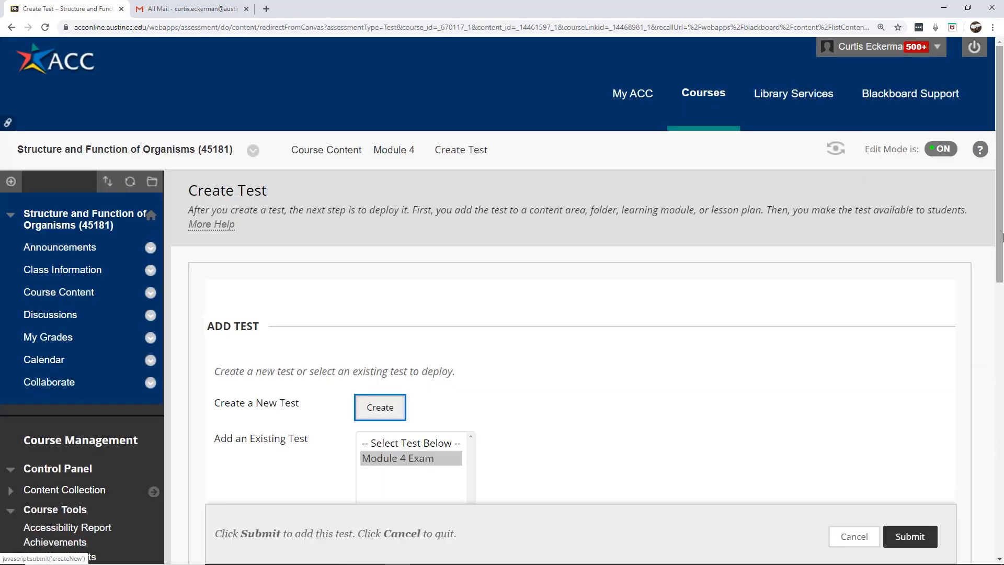
{"action": "left_click_drag", "start_coordinate": [998, 227], "coordinate": [956, 361]}
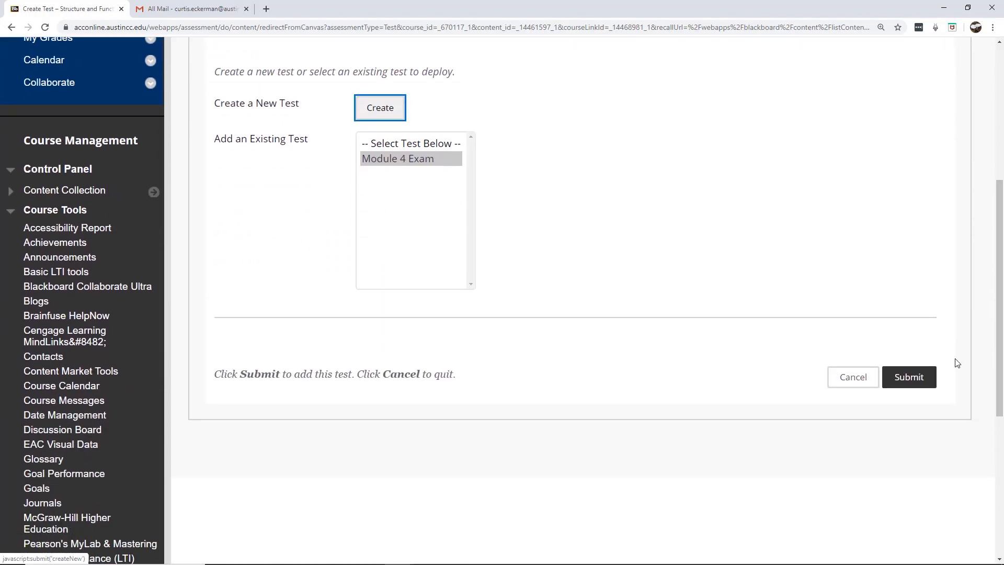
{"action": "left_click", "coordinate": [906, 377]}
Step: Set the Module 4 Exam to open in a new window and make it available to students
{"action": "left_click_drag", "start_coordinate": [999, 116], "coordinate": [983, 201]}
{"action": "left_click", "coordinate": [364, 259]}
{"action": "left_click", "coordinate": [363, 381]}
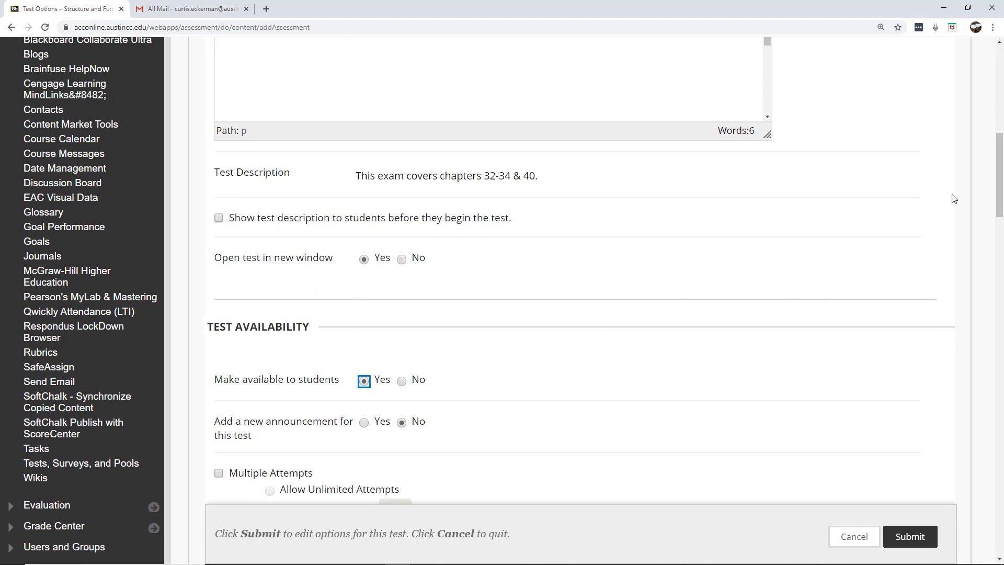
Step: Allow multiple attempts with the number of attempts set to 2, scored using the Highest Grade
{"action": "left_click_drag", "start_coordinate": [1000, 162], "coordinate": [999, 217]}
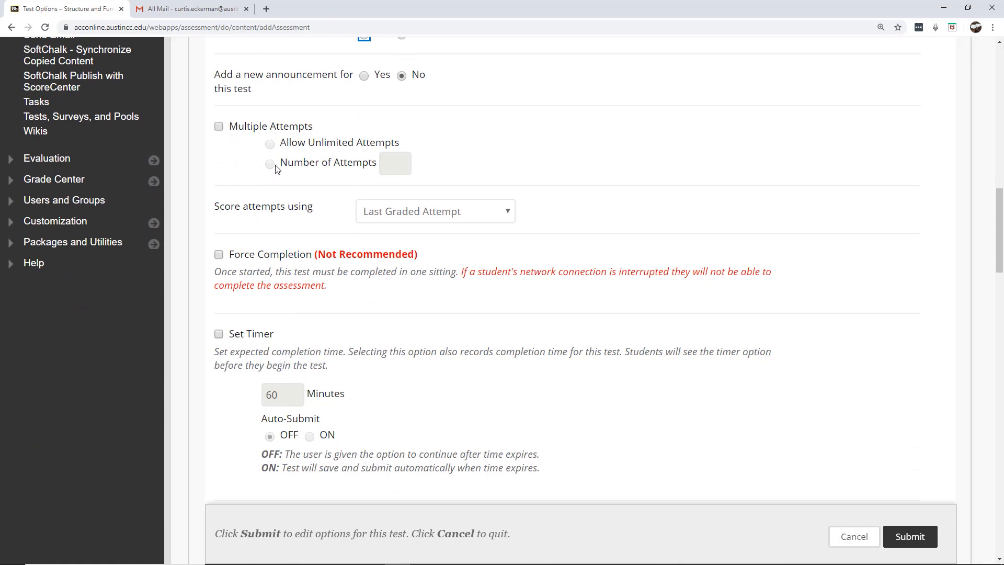
{"action": "left_click", "coordinate": [218, 126]}
{"action": "left_click", "coordinate": [269, 164]}
{"action": "left_click", "coordinate": [397, 165]}
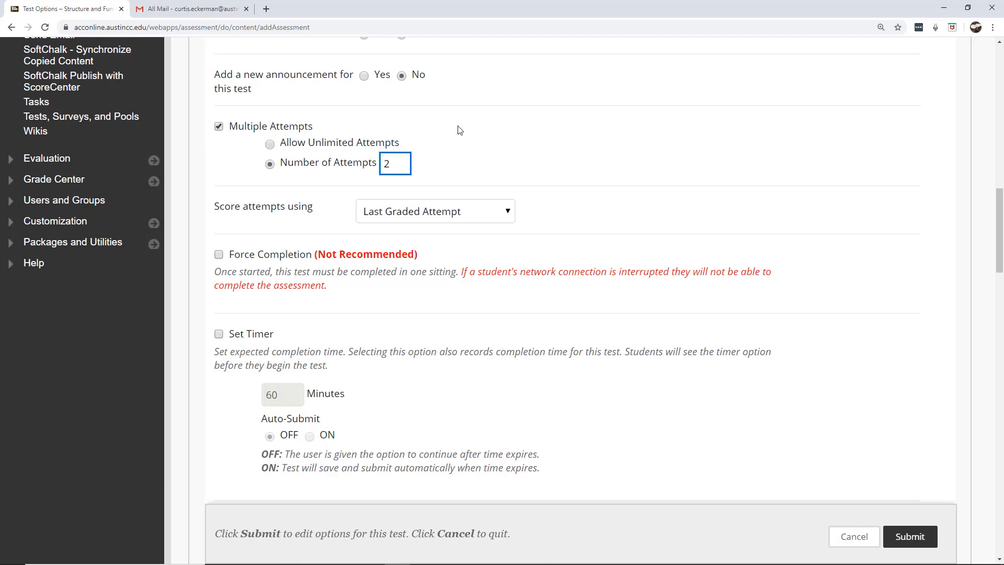
{"action": "left_click_drag", "start_coordinate": [1000, 200], "coordinate": [1000, 208]}
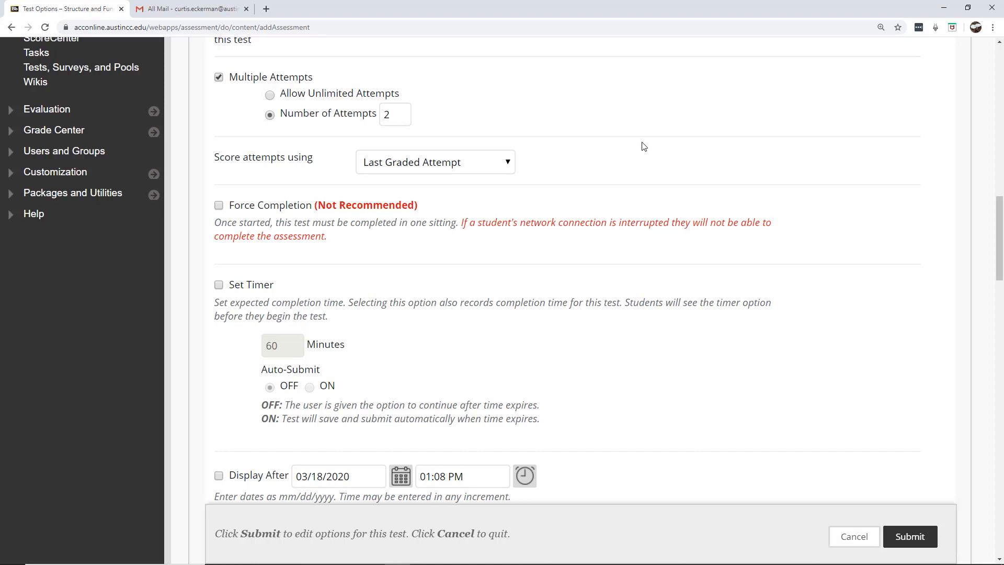
{"action": "left_click", "coordinate": [496, 167]}
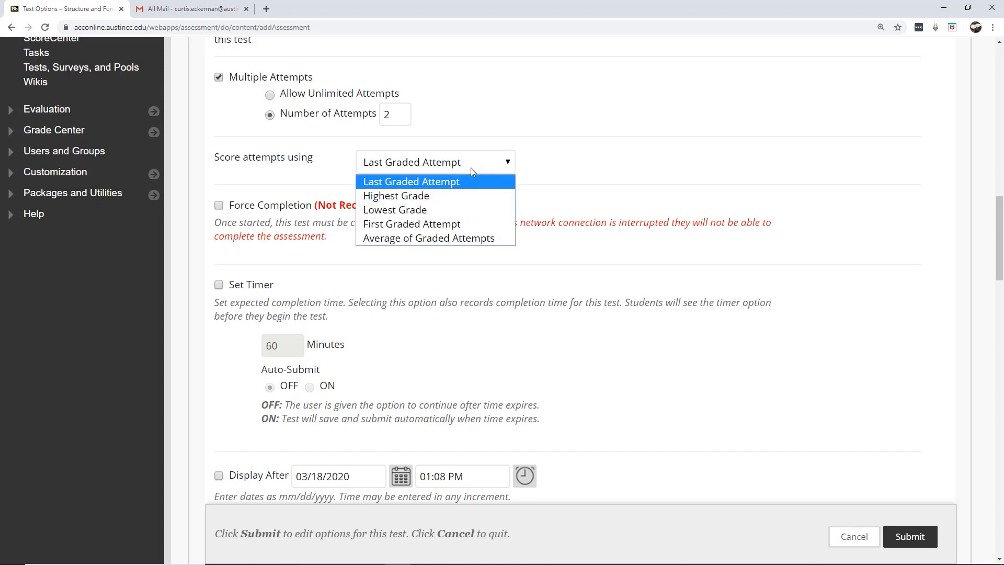
{"action": "left_click", "coordinate": [393, 197]}
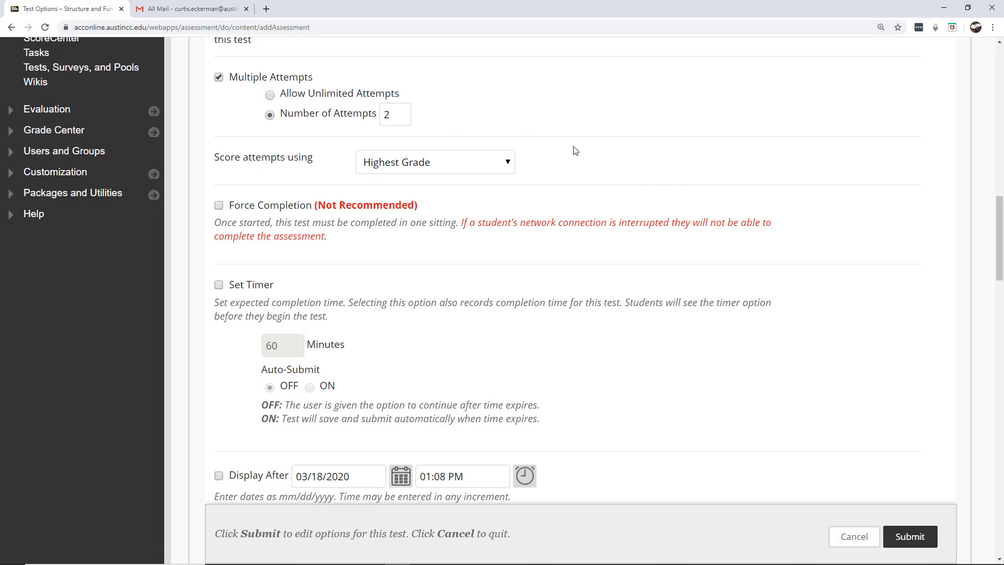
Step: Enable the test timer at 80 minutes with Auto-Submit set to ON
{"action": "left_click_drag", "start_coordinate": [1000, 247], "coordinate": [999, 269]}
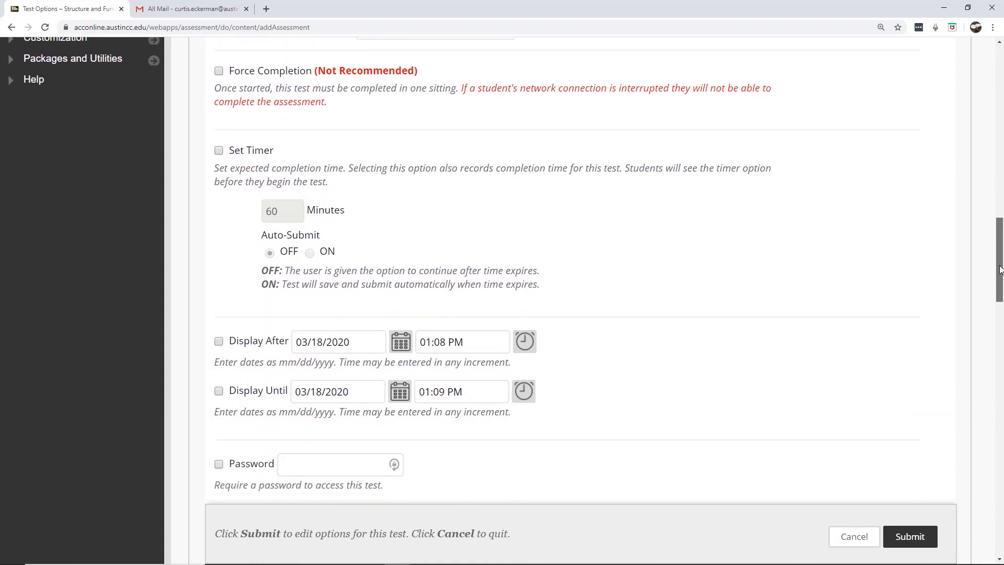
{"action": "left_click", "coordinate": [219, 152]}
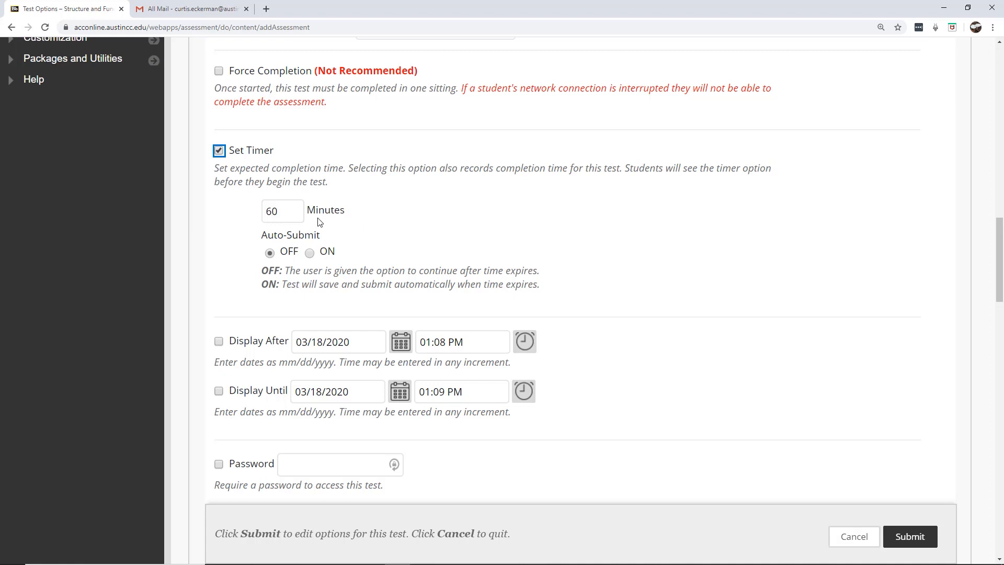
{"action": "left_click_drag", "start_coordinate": [281, 211], "coordinate": [254, 214]}
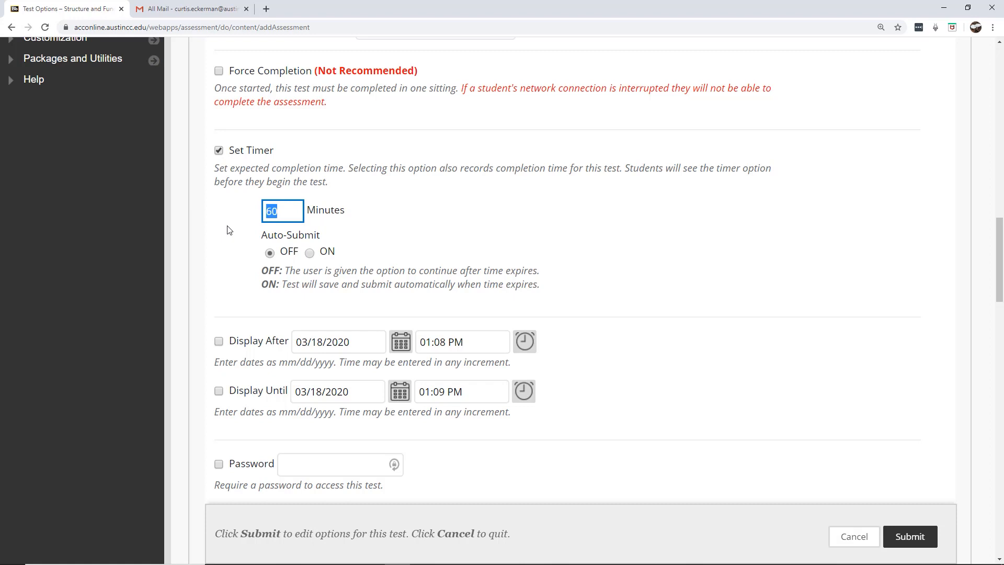
{"action": "type", "text": "80"}
{"action": "left_click", "coordinate": [366, 232]}
{"action": "left_click", "coordinate": [309, 253]}
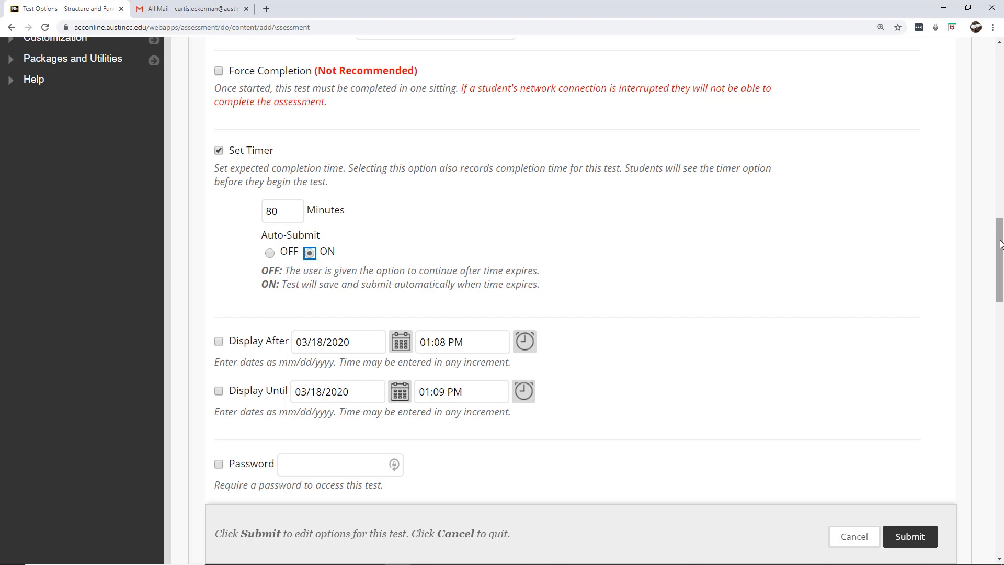
Step: Set the test's due date to 04/12/2020
{"action": "left_click_drag", "start_coordinate": [1000, 244], "coordinate": [1001, 338]}
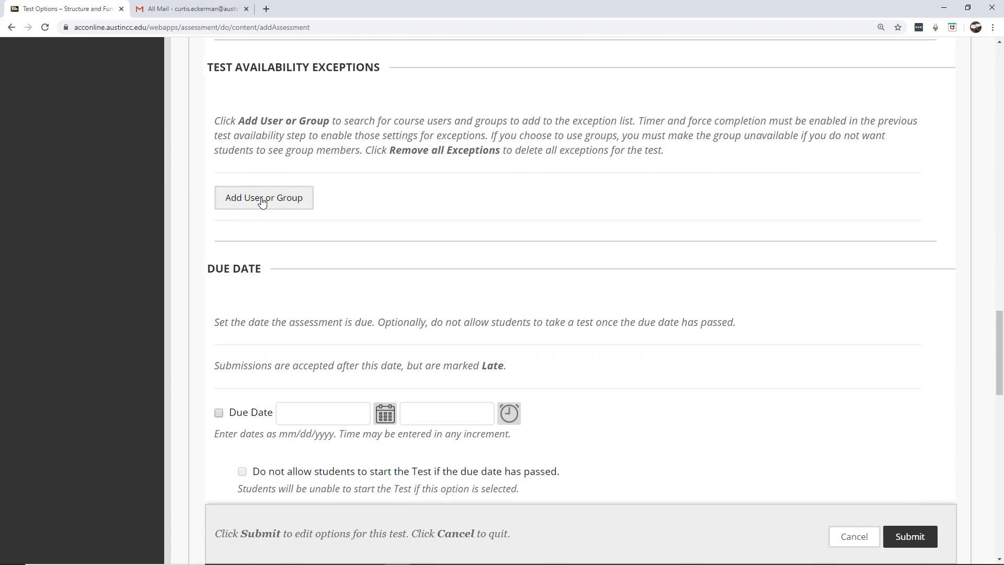
{"action": "left_click", "coordinate": [384, 415]}
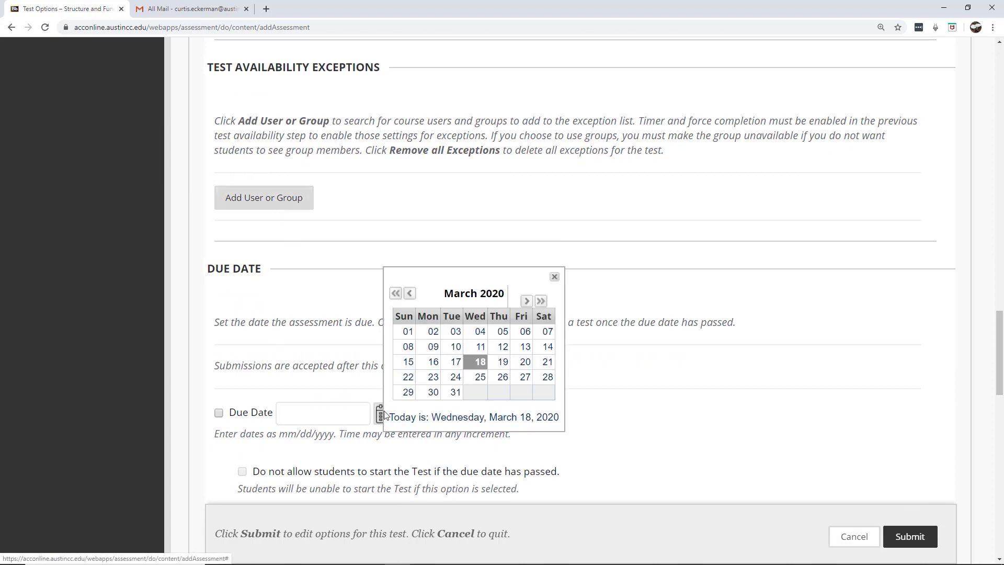
{"action": "left_click", "coordinate": [527, 302]}
{"action": "left_click", "coordinate": [406, 363]}
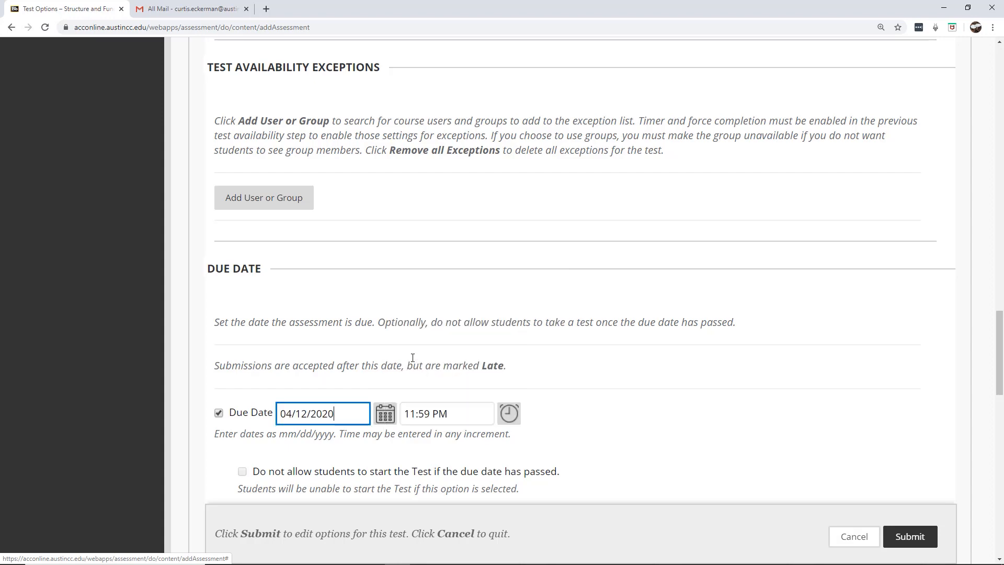
Step: Set the first results and feedback rule to After Due Date, showing all answers, correct answers and submitted answers
{"action": "left_click_drag", "start_coordinate": [1000, 317], "coordinate": [1000, 404]}
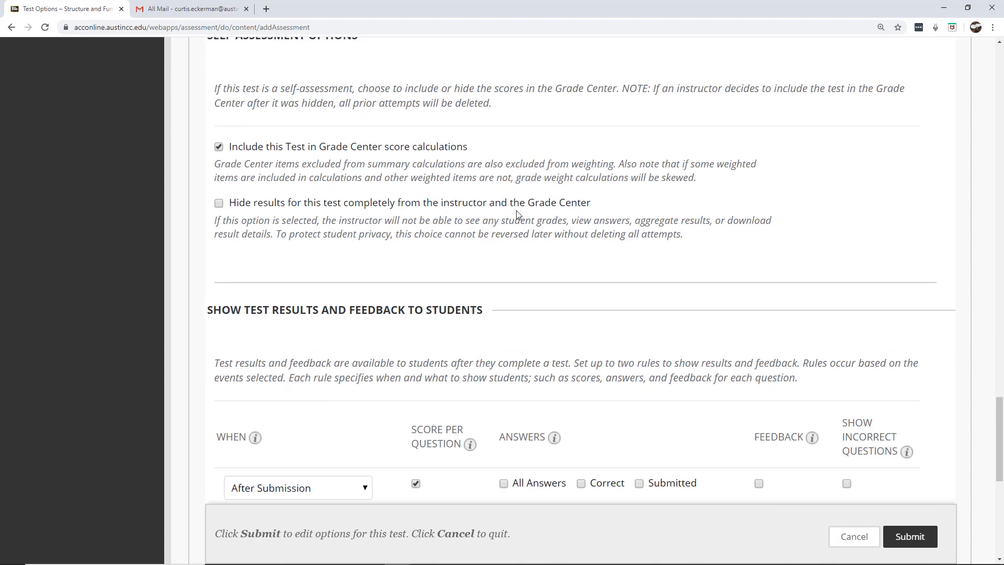
{"action": "left_click_drag", "start_coordinate": [999, 443], "coordinate": [1000, 479]}
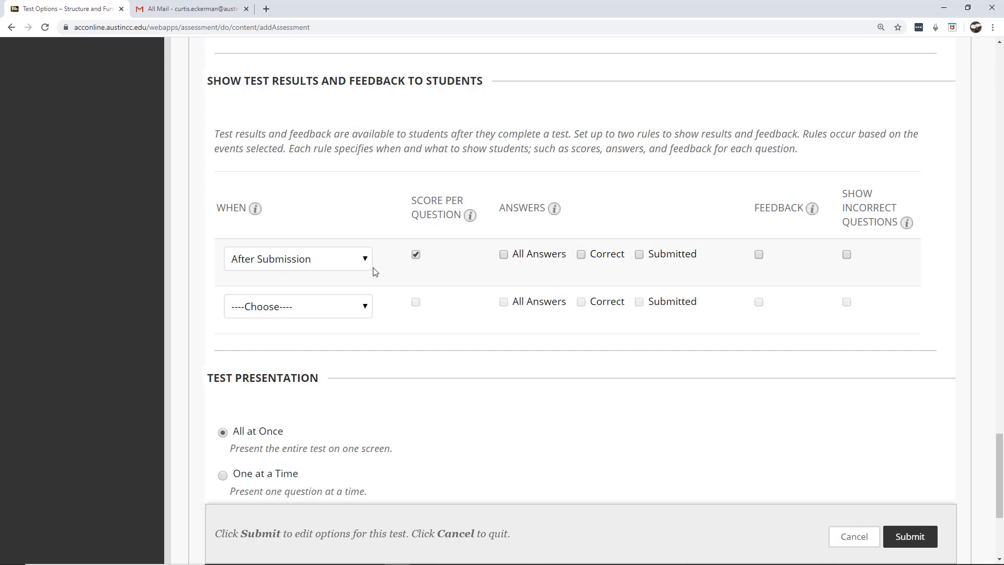
{"action": "left_click", "coordinate": [354, 260]}
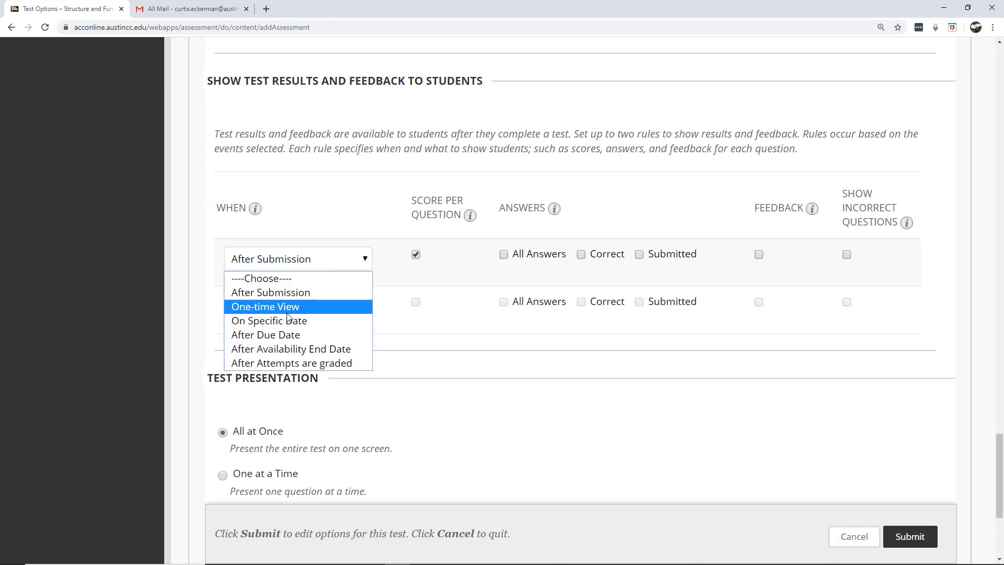
{"action": "left_click", "coordinate": [286, 335]}
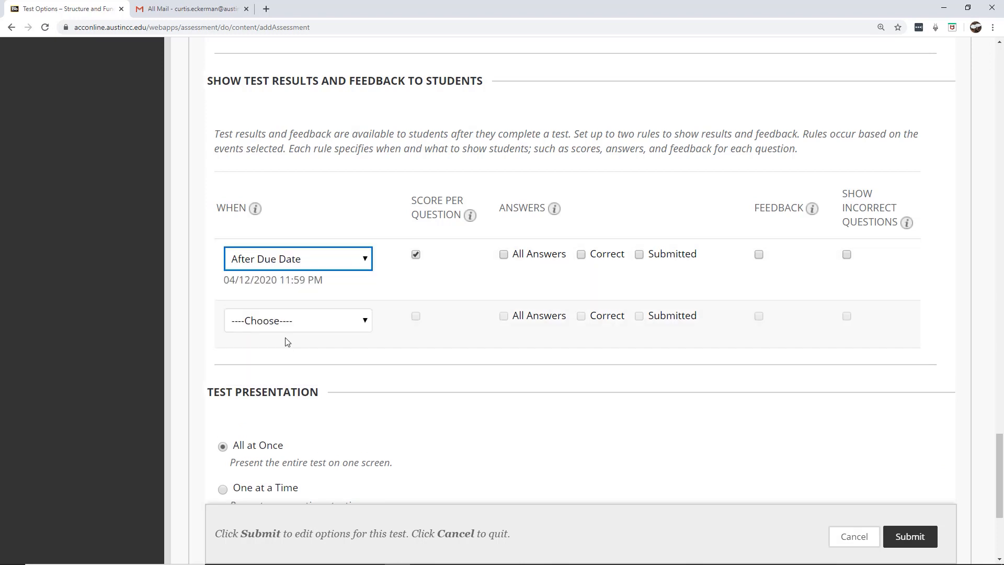
{"action": "left_click", "coordinate": [504, 255]}
{"action": "left_click", "coordinate": [580, 254]}
{"action": "left_click", "coordinate": [639, 254]}
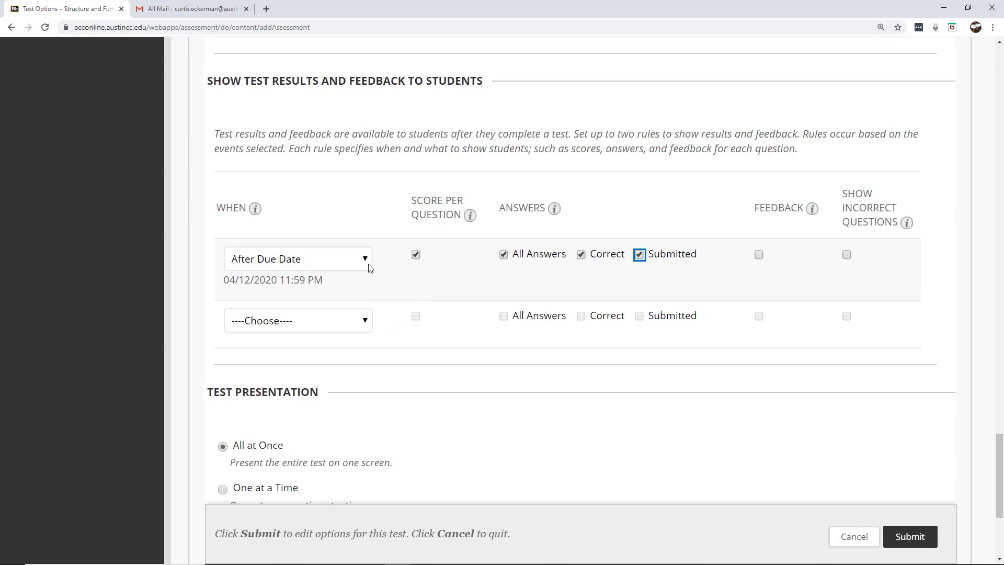
{"action": "left_click", "coordinate": [316, 261]}
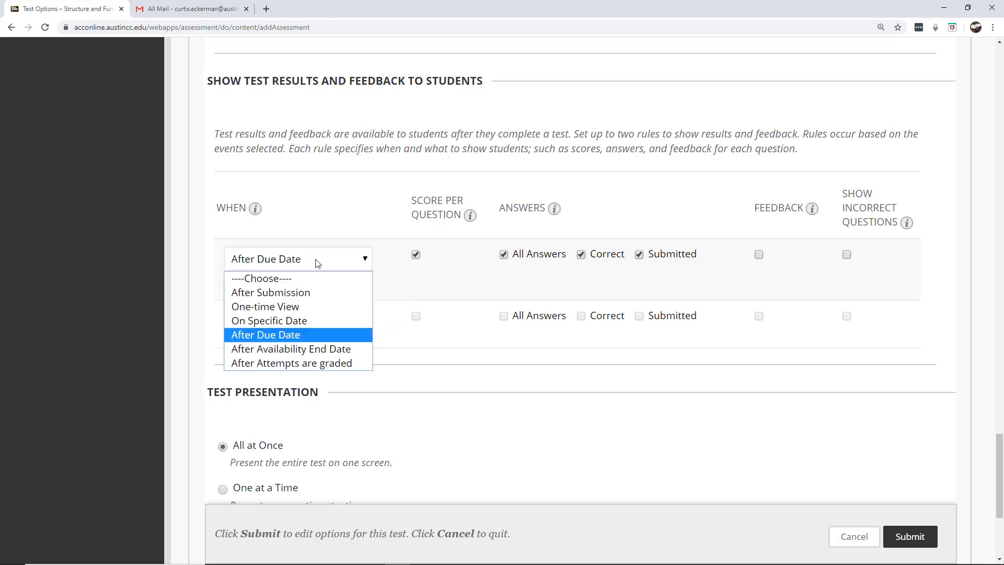
{"action": "left_click", "coordinate": [301, 335]}
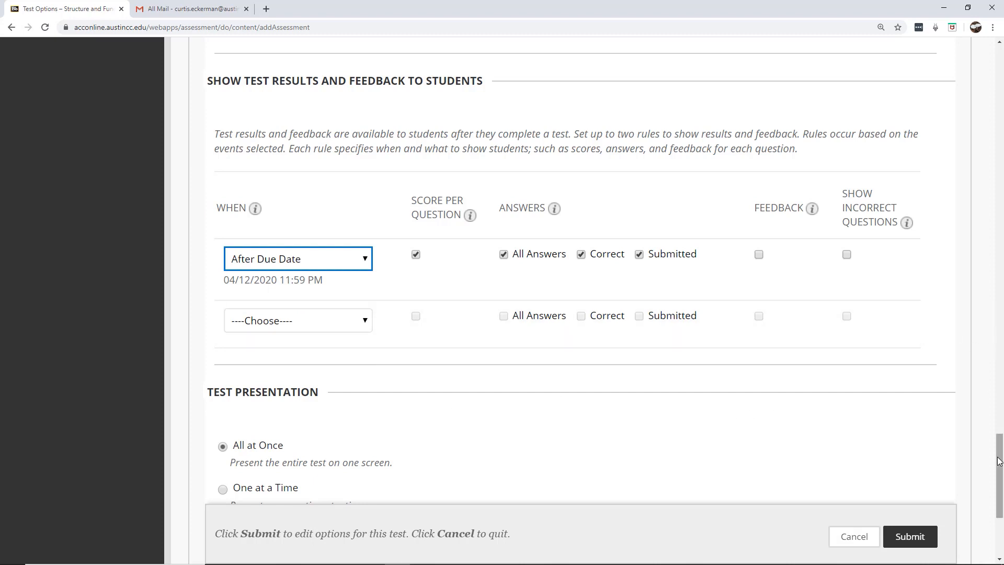
Step: Submit the Module 4 Exam's test options
{"action": "scroll", "coordinate": [993, 434], "scroll_direction": "down", "scroll_amount": 3}
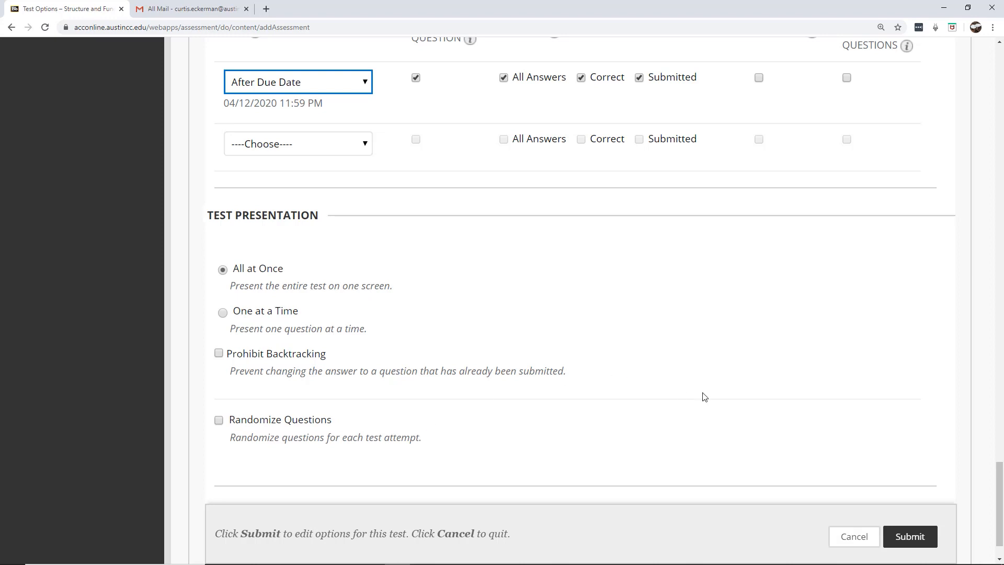
{"action": "left_click_drag", "start_coordinate": [1000, 486], "coordinate": [979, 499]}
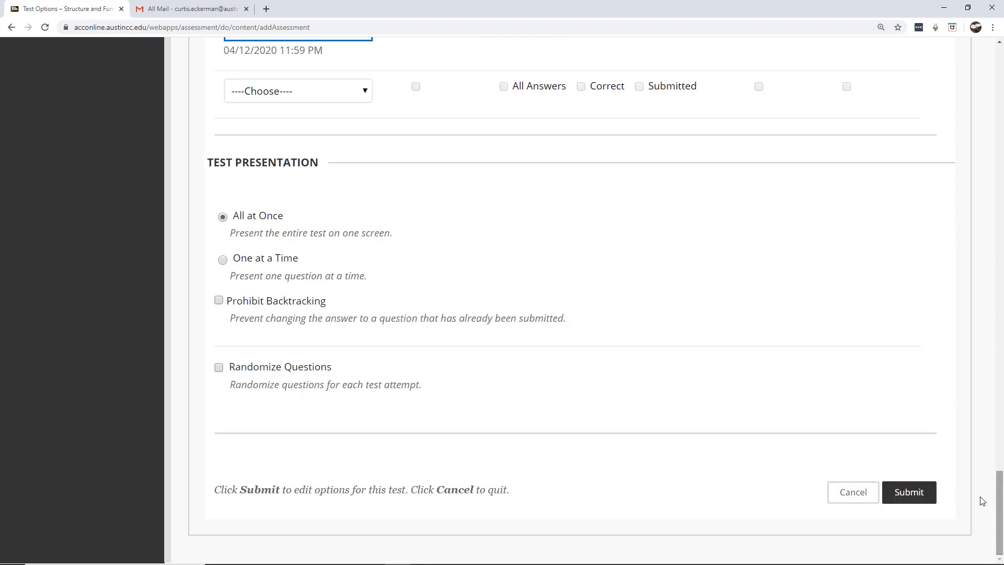
{"action": "left_click", "coordinate": [914, 494]}
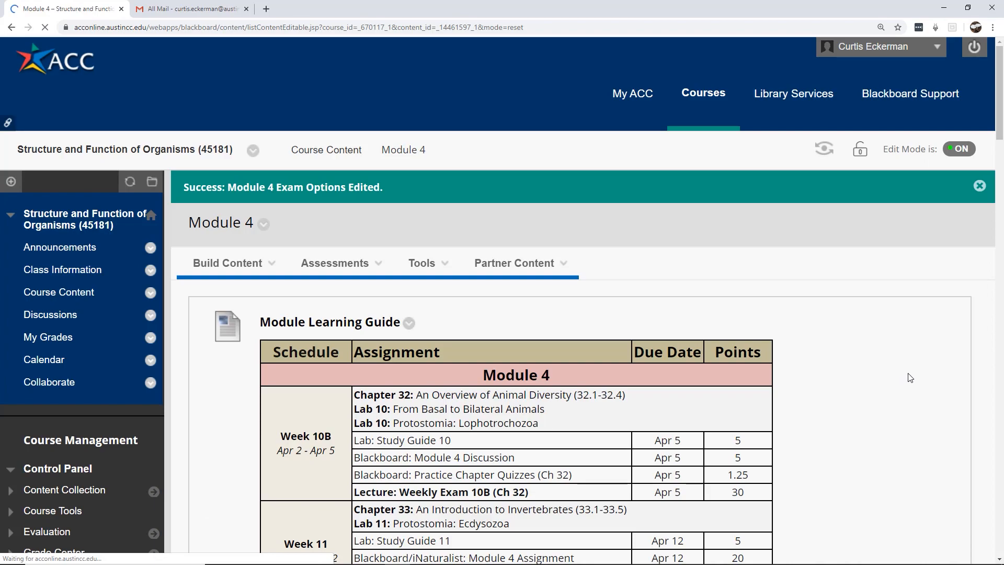
Step: Move the Module 4 Exam above the Module Lecture Exam item in Module 4, and delete the Module Lecture Exam item
{"action": "left_click_drag", "start_coordinate": [999, 109], "coordinate": [966, 549]}
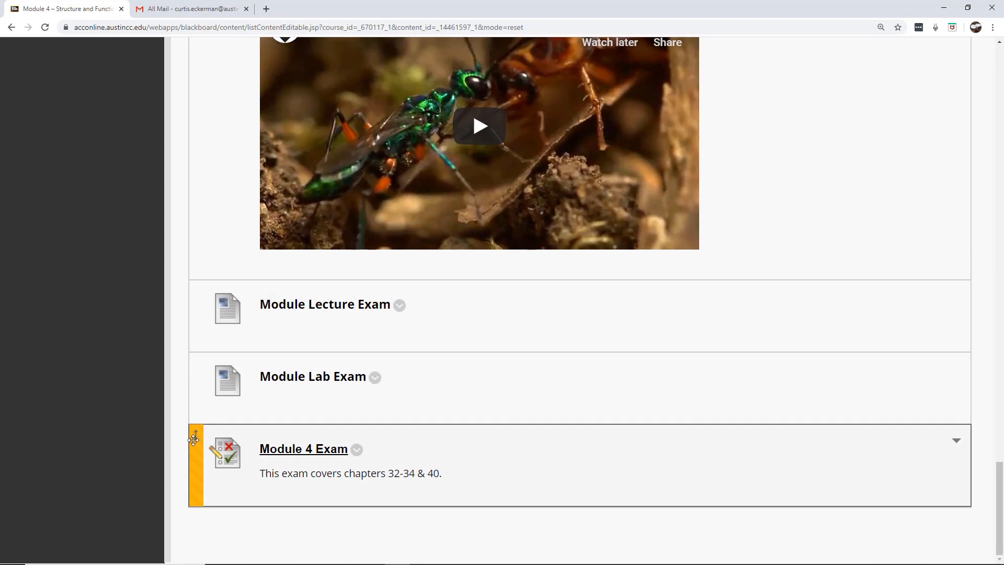
{"action": "left_click_drag", "start_coordinate": [194, 440], "coordinate": [216, 299]}
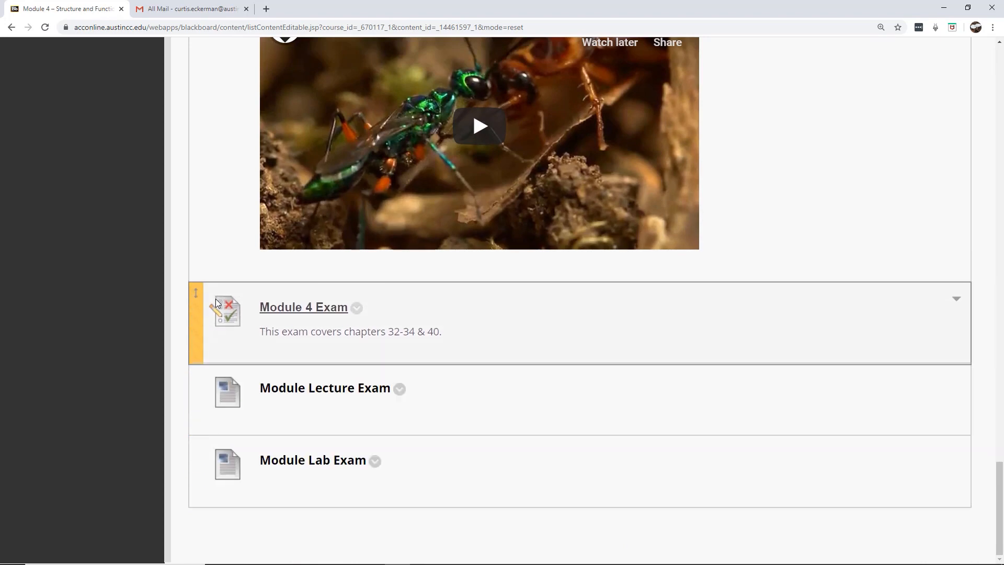
{"action": "left_click", "coordinate": [399, 395]}
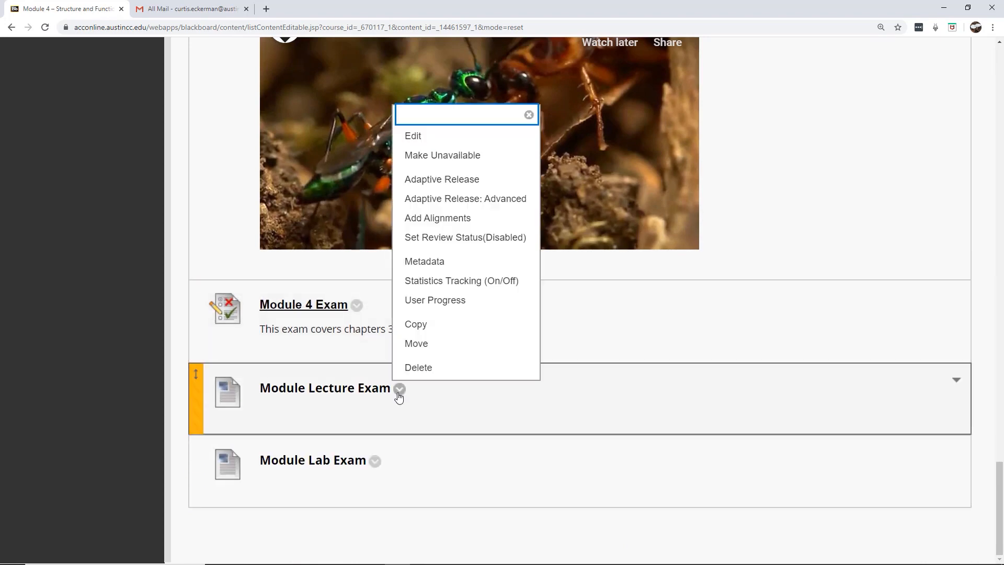
{"action": "left_click", "coordinate": [426, 368]}
{"action": "left_click", "coordinate": [551, 85]}
{"action": "scroll", "coordinate": [987, 399], "scroll_direction": "down", "scroll_amount": 10}
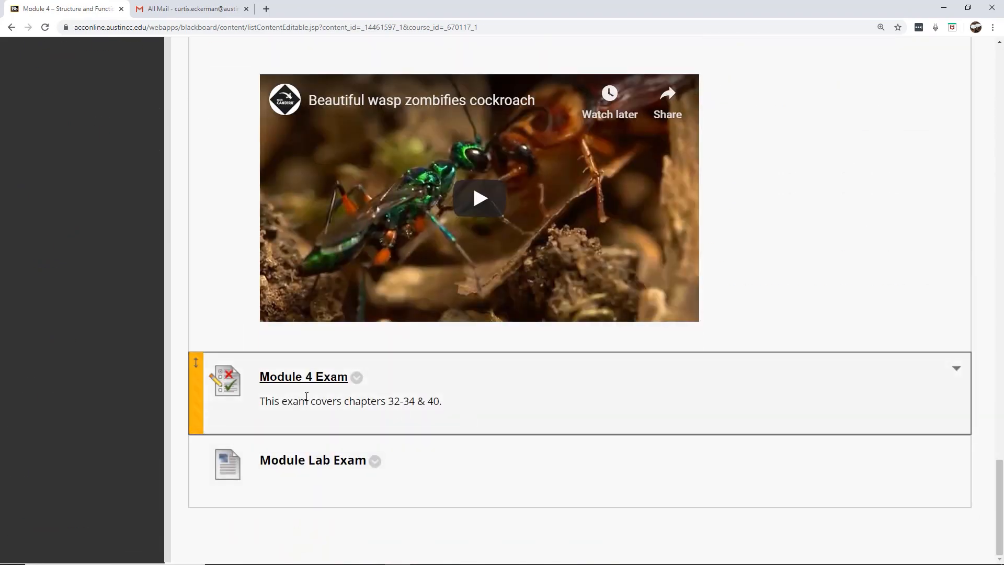
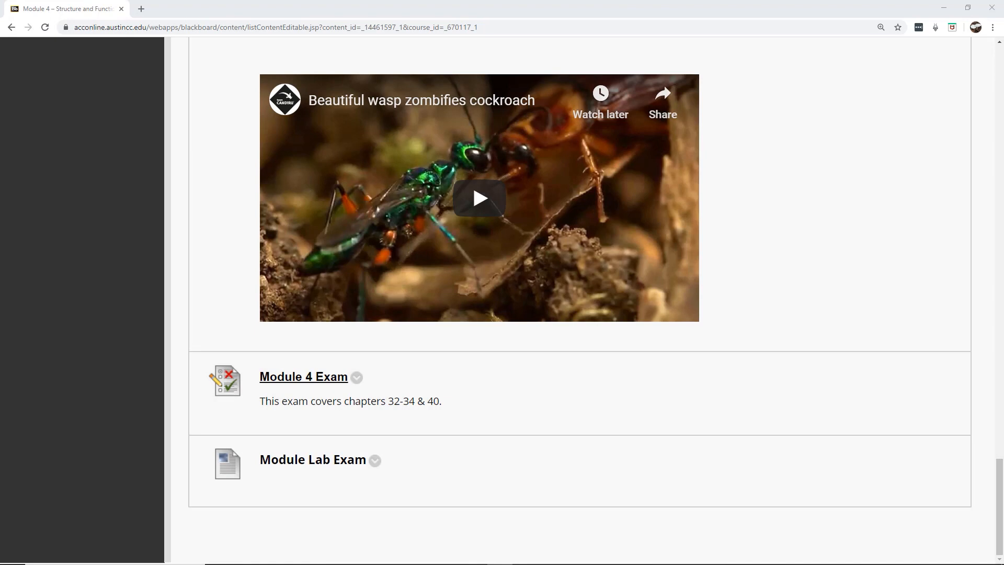
Step: Create a new test in Module 4 and name it "Module 4 Lab Exam"
{"action": "left_click_drag", "start_coordinate": [999, 488], "coordinate": [983, 69]}
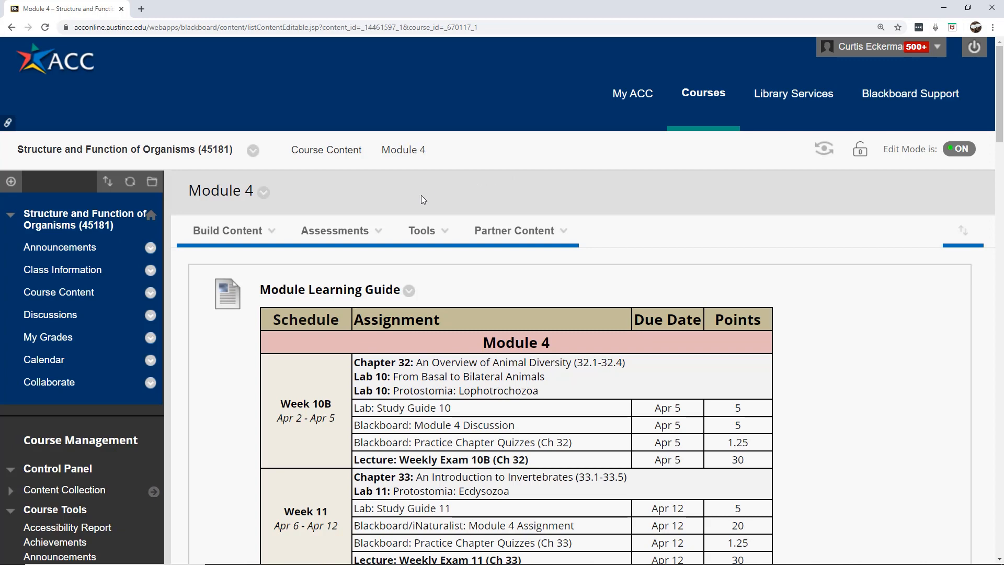
{"action": "left_click", "coordinate": [358, 228]}
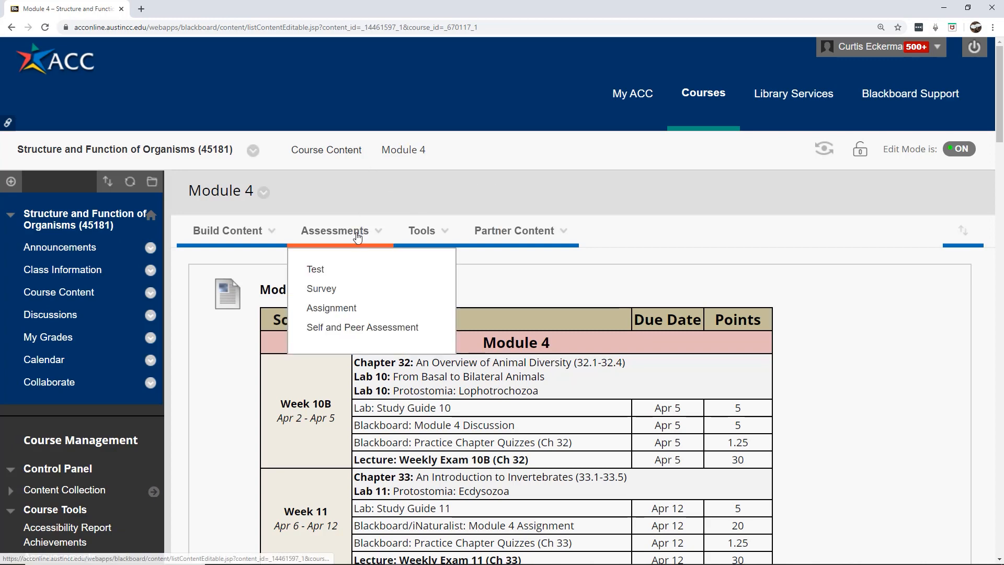
{"action": "left_click", "coordinate": [335, 270]}
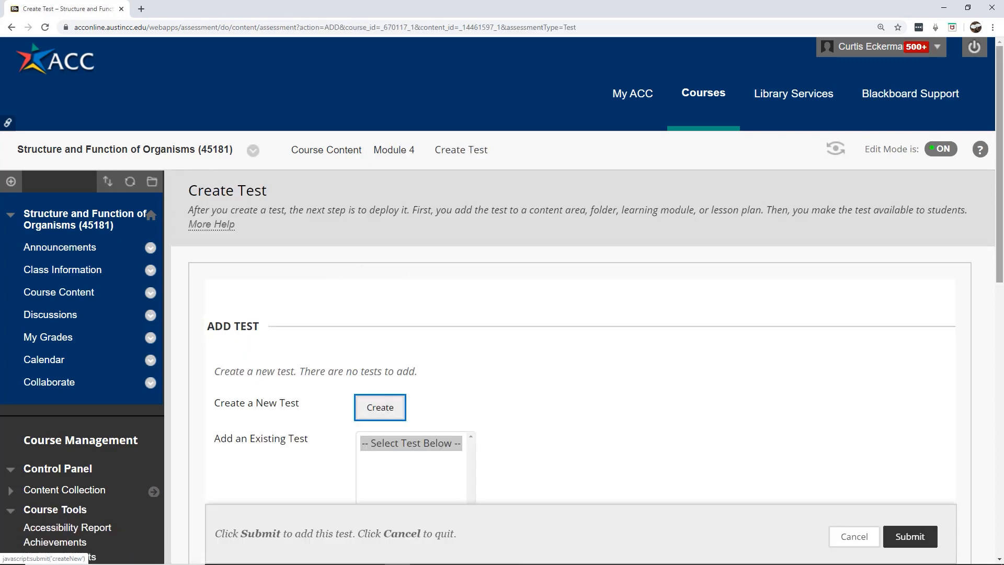
{"action": "scroll", "coordinate": [1001, 140], "scroll_direction": "down", "scroll_amount": 4}
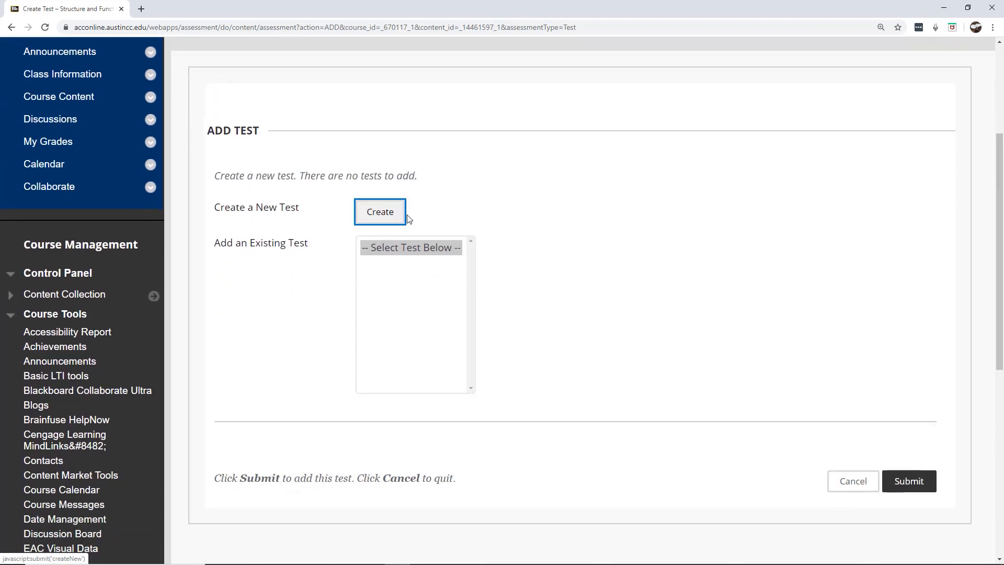
{"action": "left_click", "coordinate": [399, 219]}
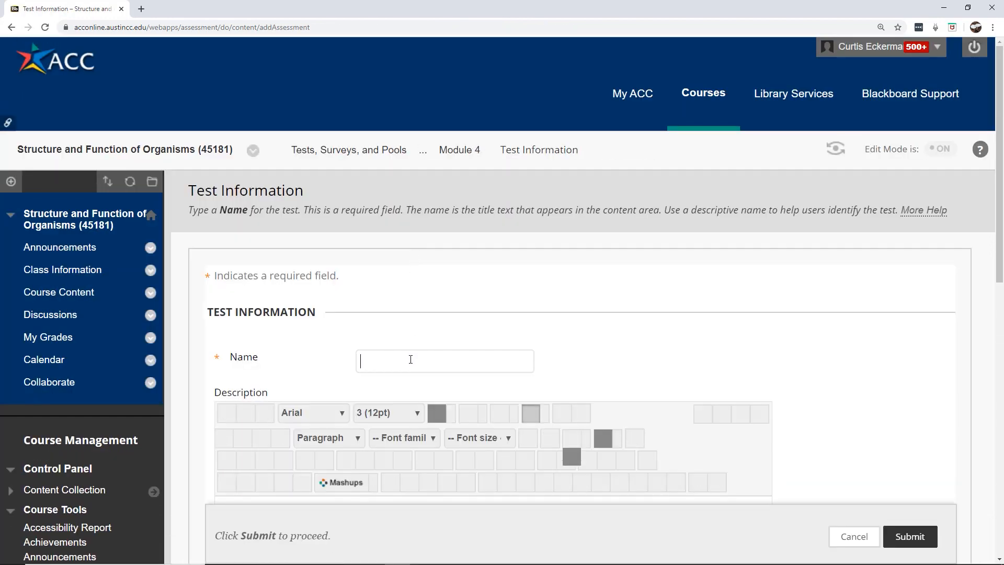
{"action": "left_click", "coordinate": [411, 359]}
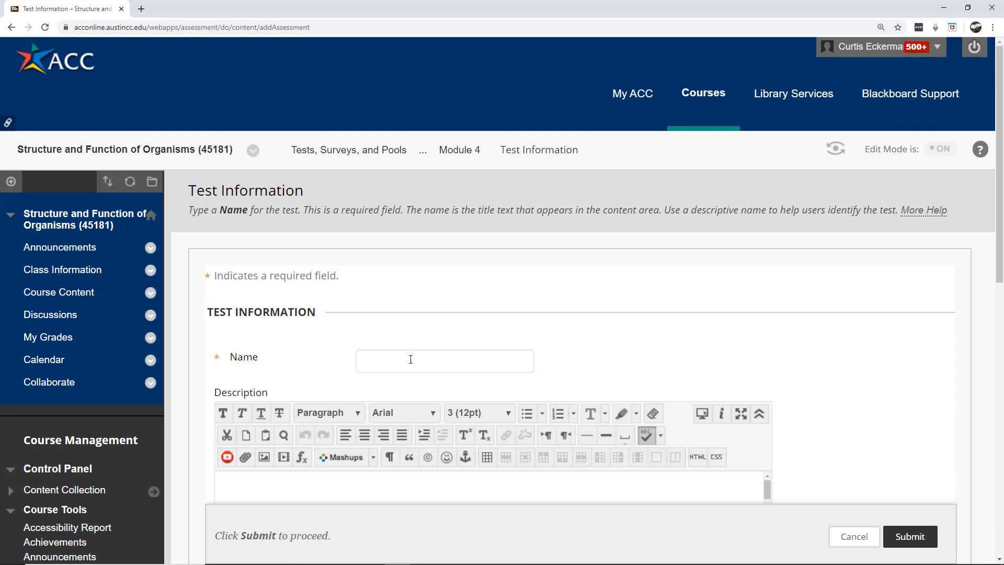
{"action": "type", "text": "Module 4 Lab Exam"}
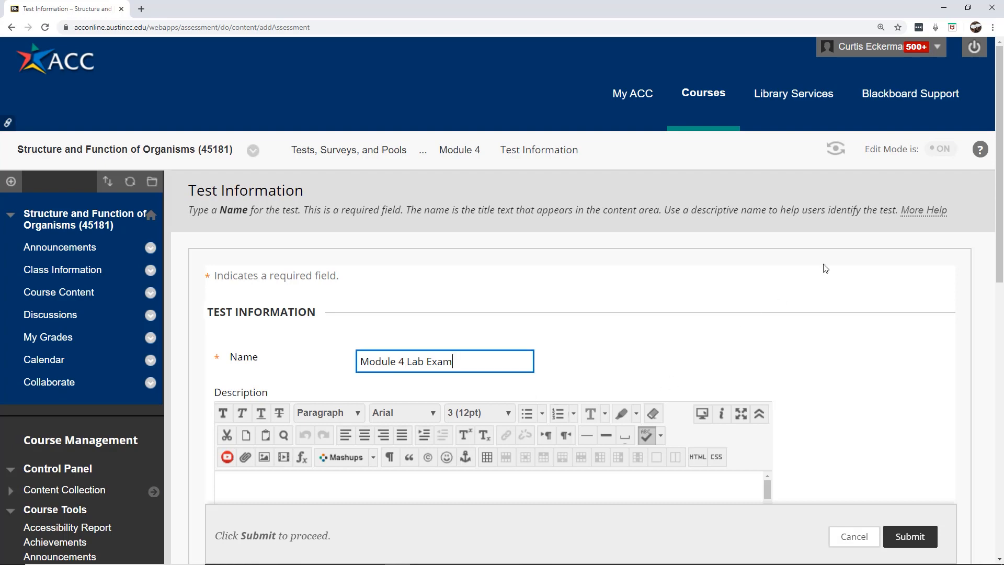
Step: Describe the test as "This lab covers the following labs:" with "Lab 10-12" on a new line, and submit the test information
{"action": "scroll", "coordinate": [967, 209], "scroll_direction": "down", "scroll_amount": 4}
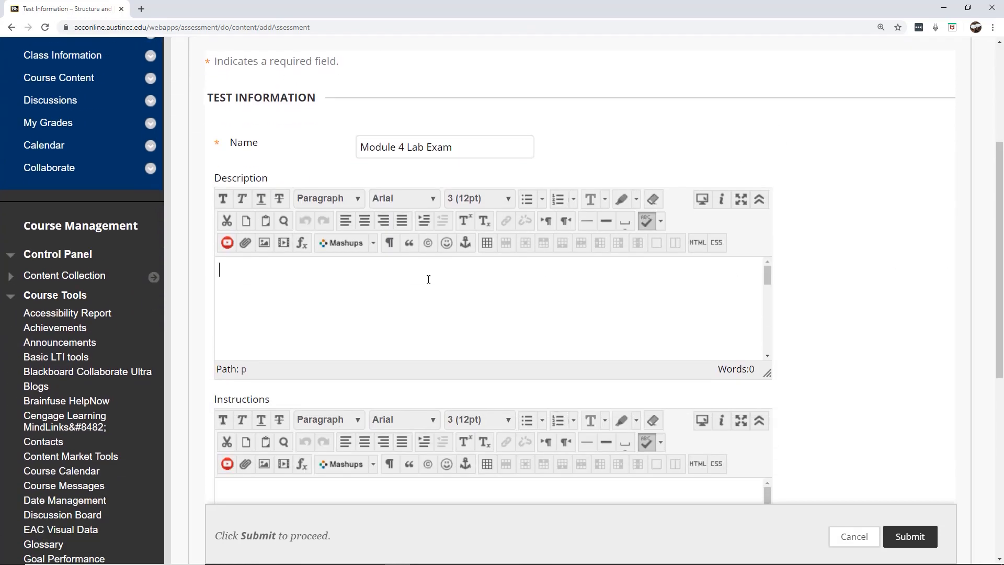
{"action": "left_click", "coordinate": [427, 278]}
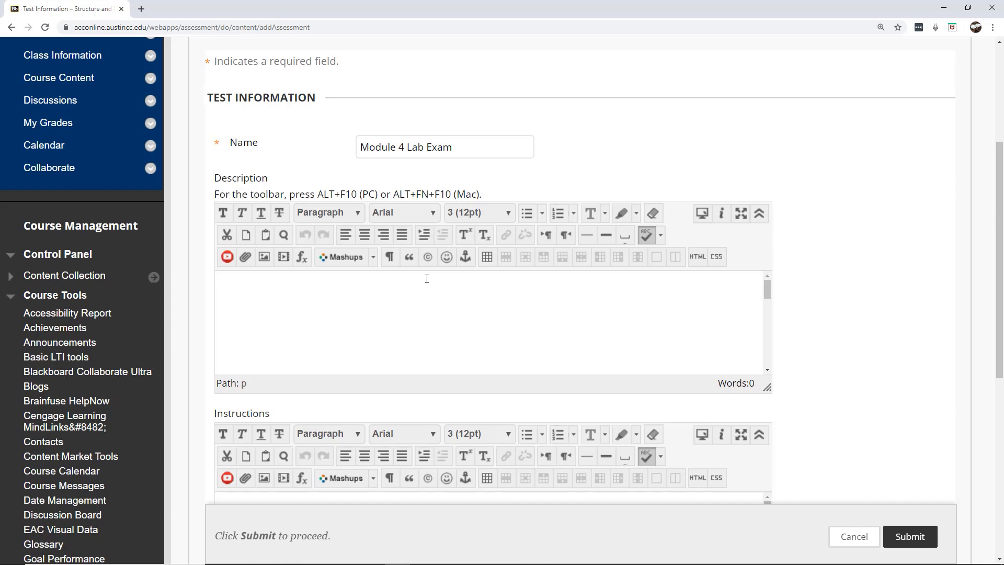
{"action": "type", "text": "This lab covers the foll"}
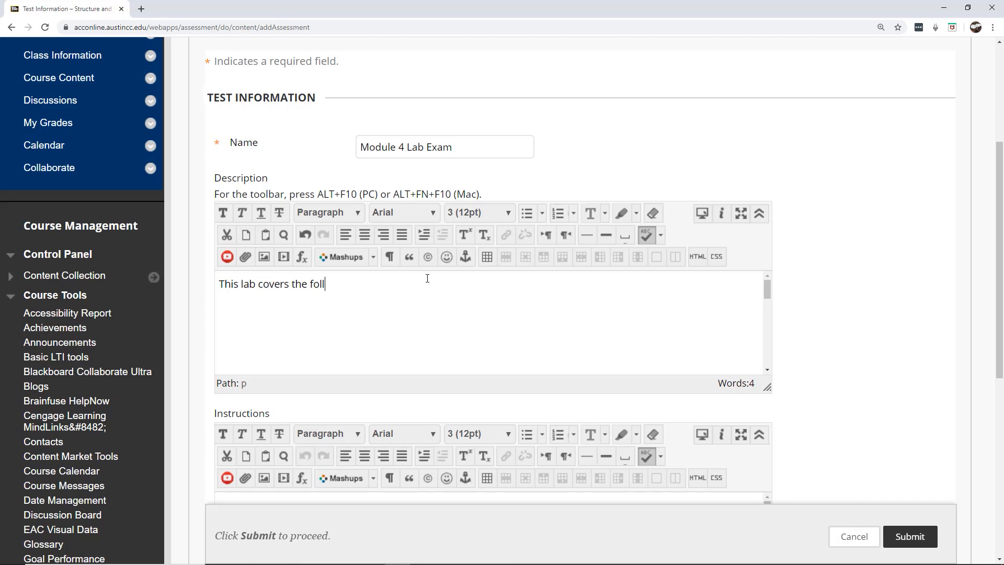
{"action": "type", "text": "owing labs:"}
{"action": "key", "text": "Return"}
{"action": "type", "text": "Lab 10-"}
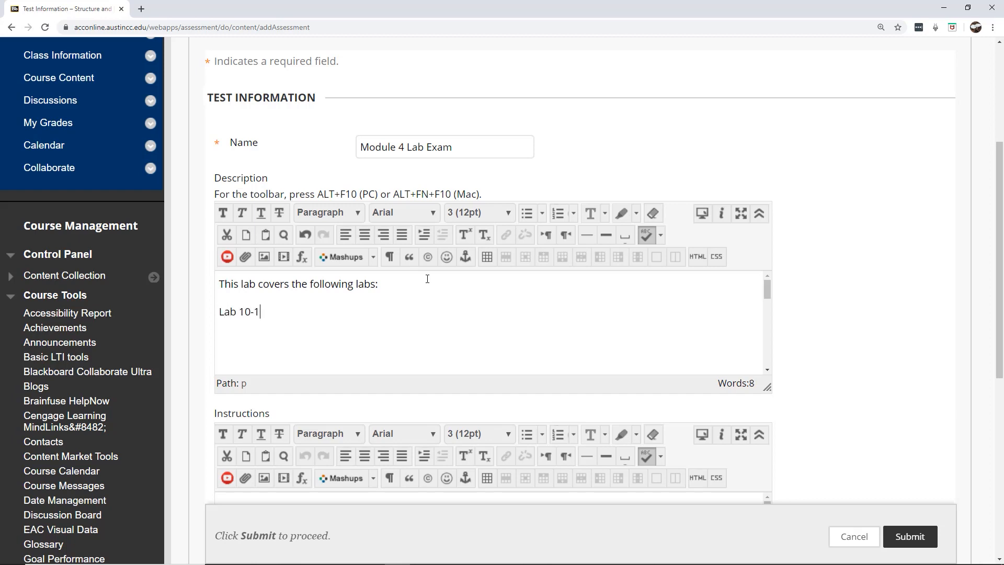
{"action": "type", "text": "12"}
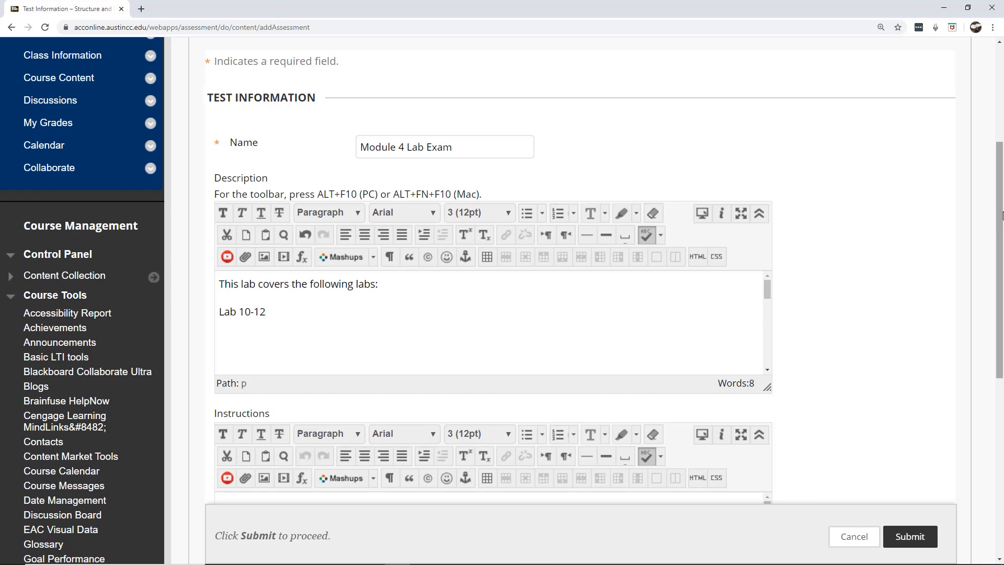
{"action": "left_click_drag", "start_coordinate": [1001, 217], "coordinate": [1001, 355]}
{"action": "scroll", "coordinate": [1001, 356], "scroll_direction": "down", "scroll_amount": 2}
{"action": "left_click", "coordinate": [917, 321]}
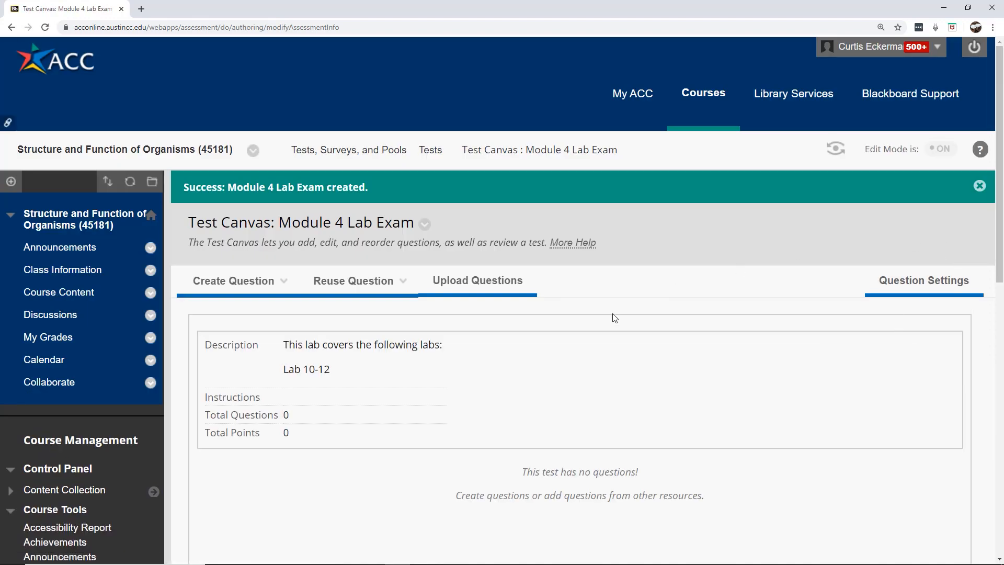
Step: Start a question set for the Module 4 Lab Exam and widen and reposition its window to fill most of the screen
{"action": "scroll", "coordinate": [999, 97], "scroll_direction": "down", "scroll_amount": 1}
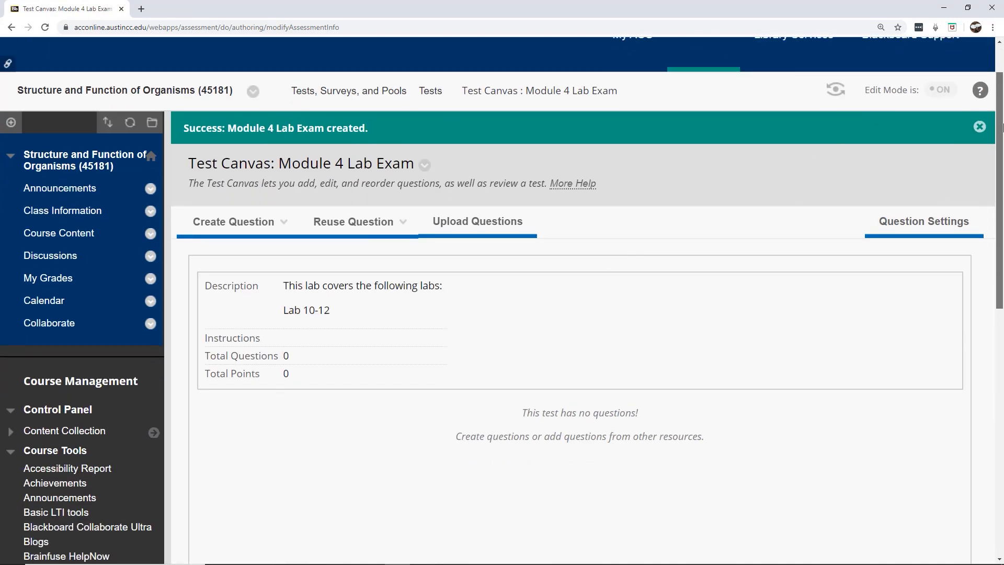
{"action": "scroll", "coordinate": [1000, 97], "scroll_direction": "down", "scroll_amount": 2}
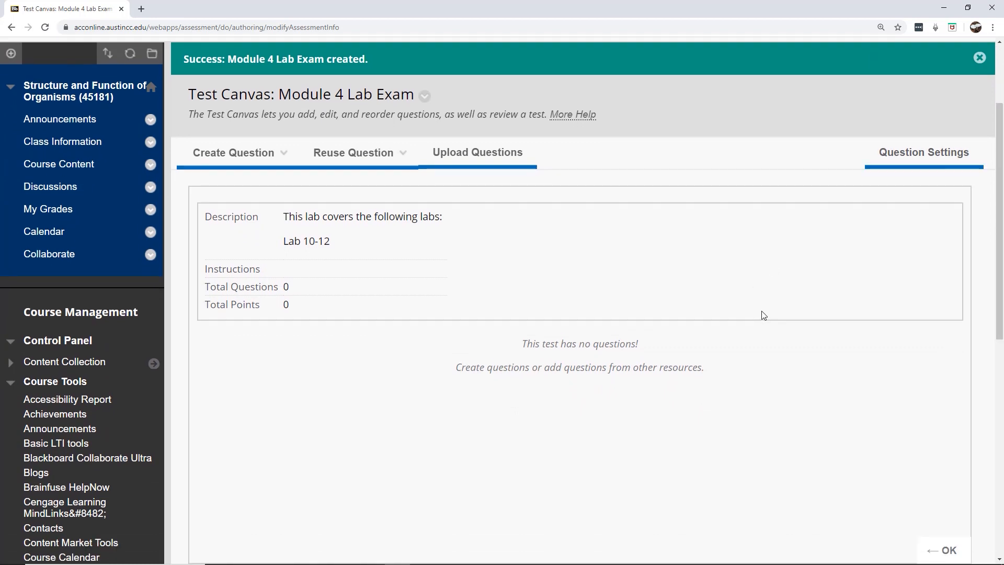
{"action": "left_click", "coordinate": [375, 159]}
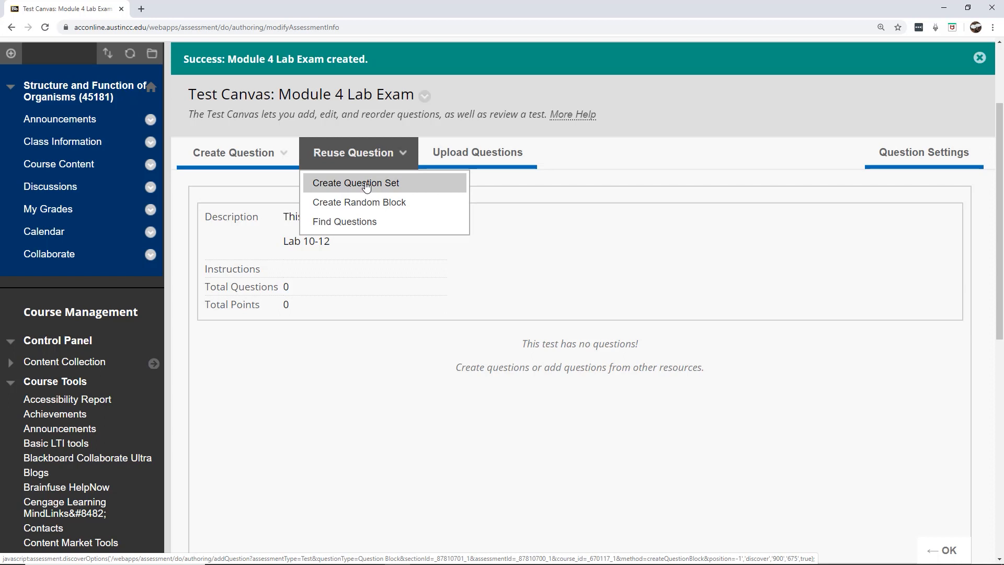
{"action": "left_click", "coordinate": [366, 184]}
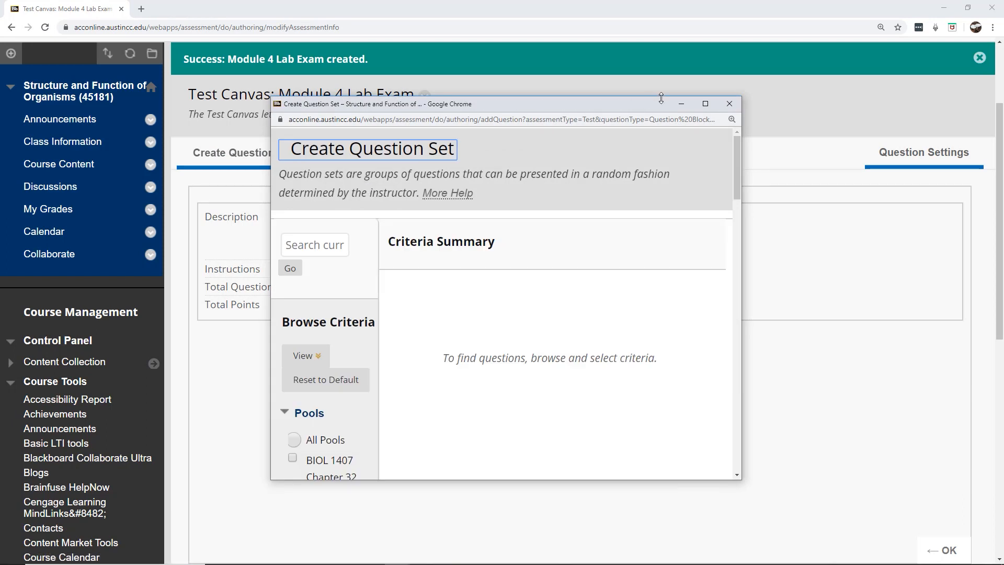
{"action": "left_click_drag", "start_coordinate": [741, 206], "coordinate": [957, 200]}
{"action": "left_click_drag", "start_coordinate": [271, 230], "coordinate": [3, 230]}
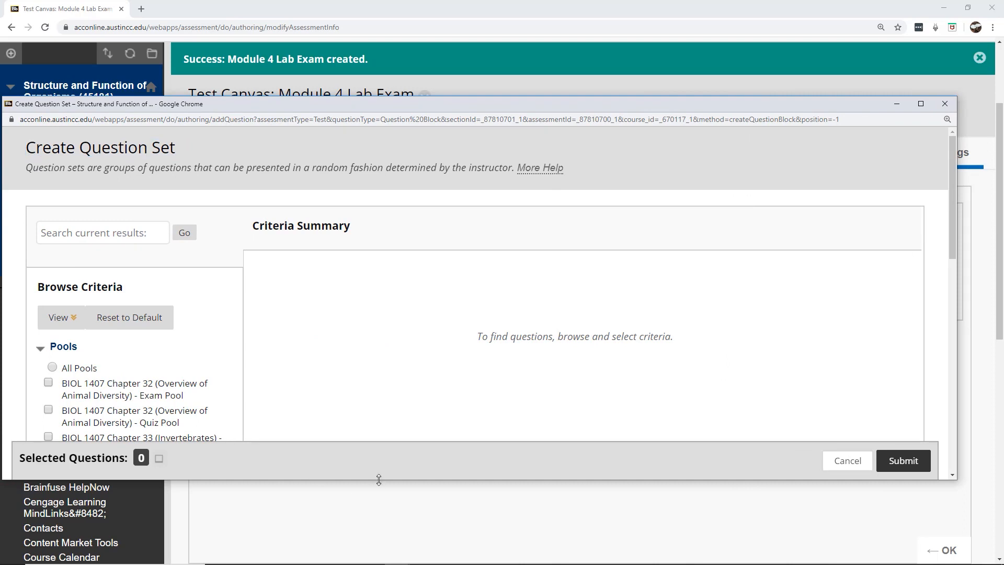
{"action": "left_click_drag", "start_coordinate": [379, 479], "coordinate": [379, 556]}
{"action": "left_click_drag", "start_coordinate": [547, 105], "coordinate": [579, 29]}
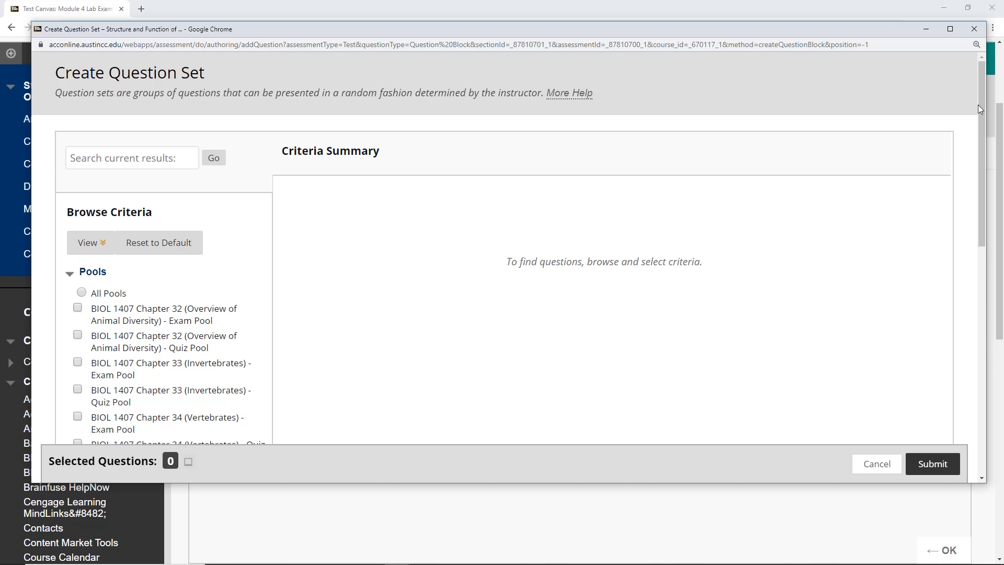
Step: Filter the question set to the "Lab Topic: Deuterostomes" pool, make the window taller, and display the questions as full text
{"action": "left_click_drag", "start_coordinate": [983, 103], "coordinate": [979, 242]}
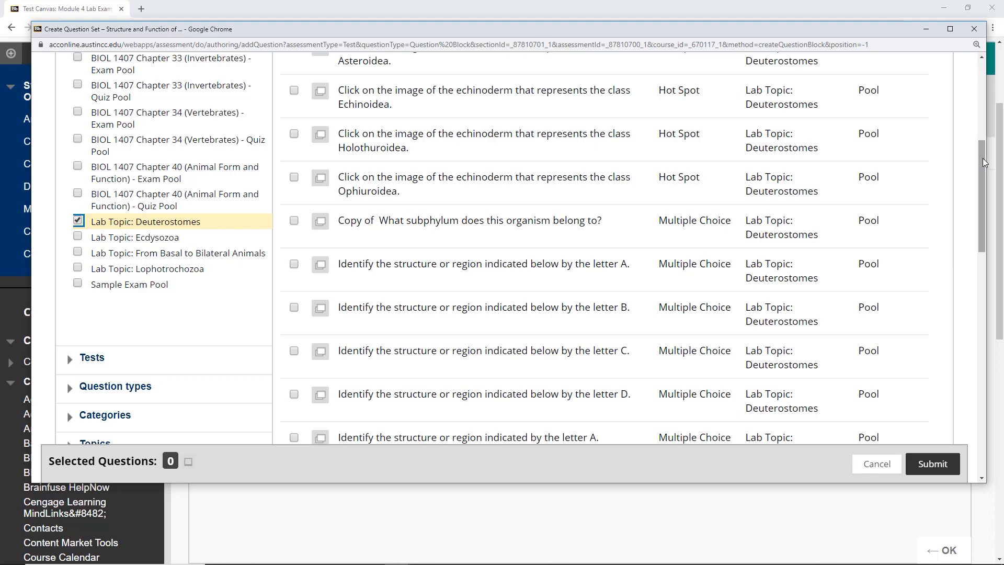
{"action": "left_click_drag", "start_coordinate": [982, 158], "coordinate": [993, 120]}
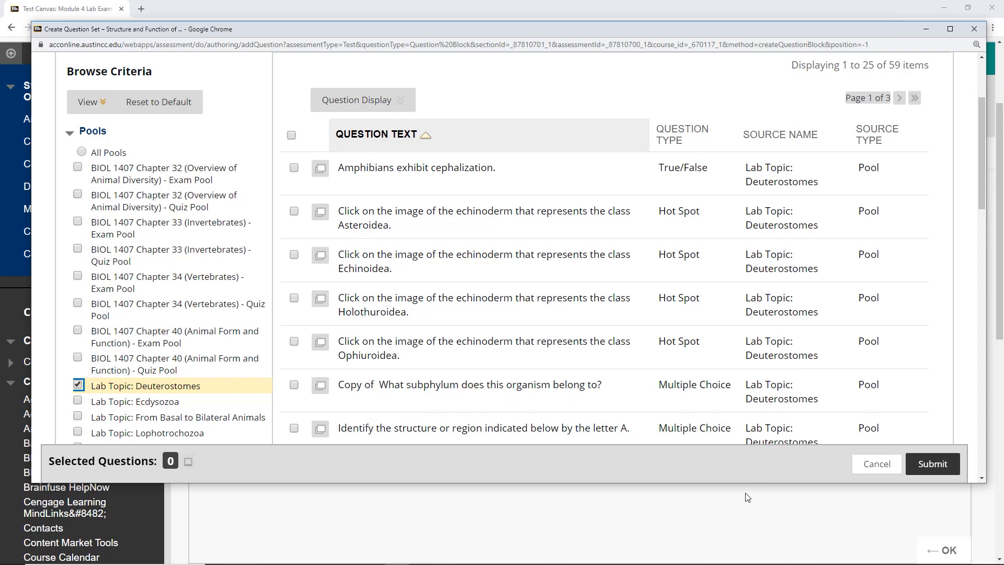
{"action": "left_click_drag", "start_coordinate": [749, 484], "coordinate": [753, 552]}
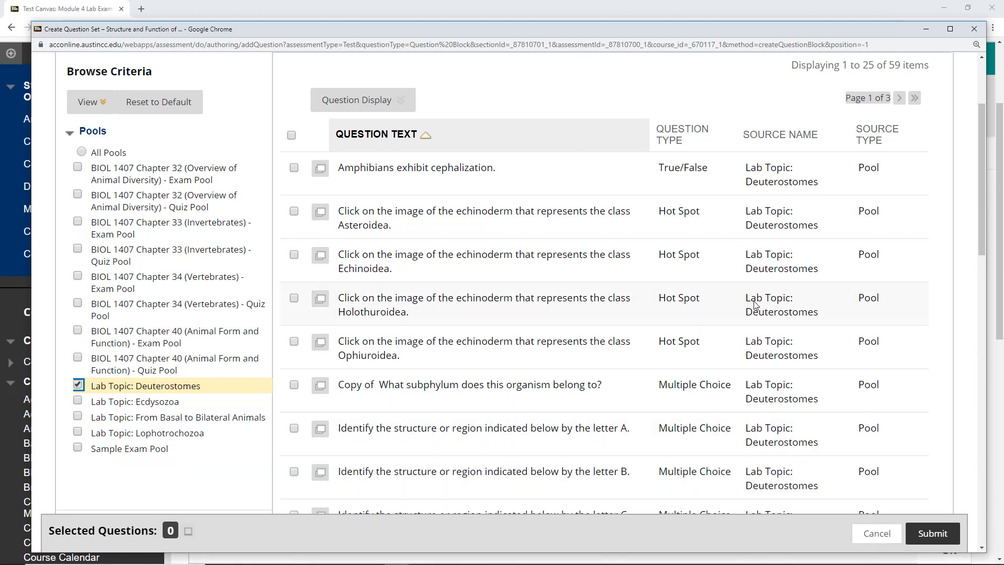
{"action": "left_click_drag", "start_coordinate": [983, 161], "coordinate": [983, 146]}
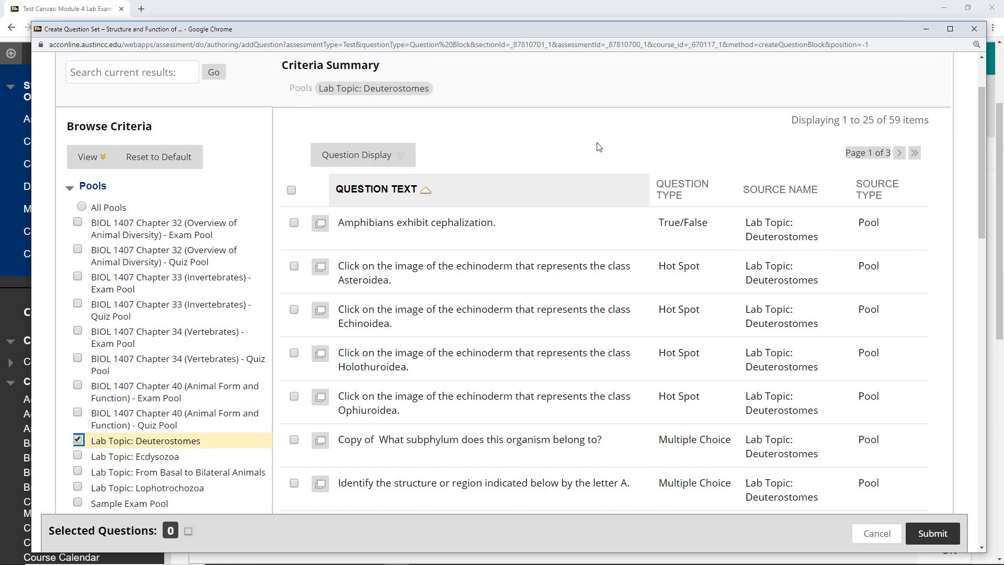
{"action": "left_click", "coordinate": [401, 154]}
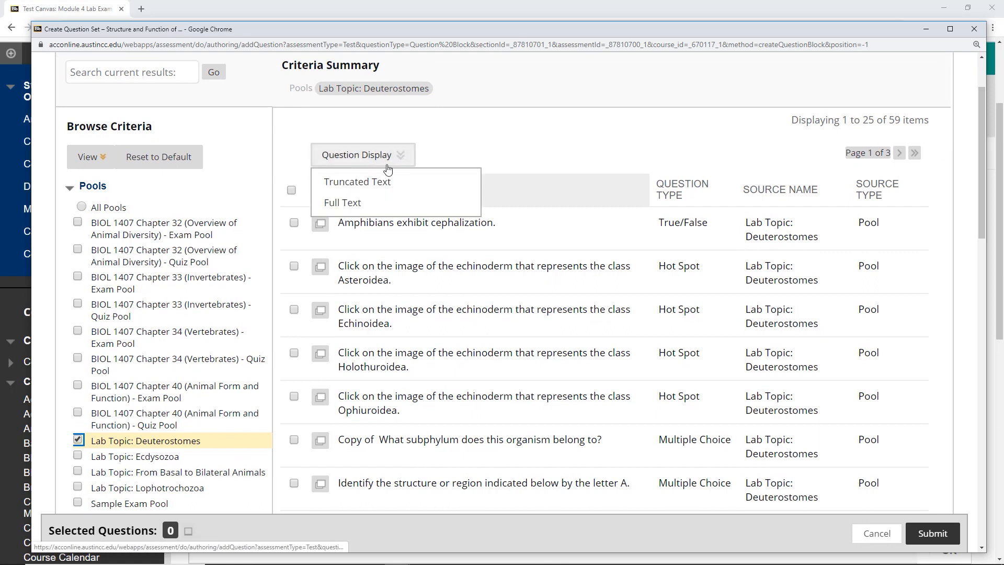
{"action": "left_click", "coordinate": [343, 208]}
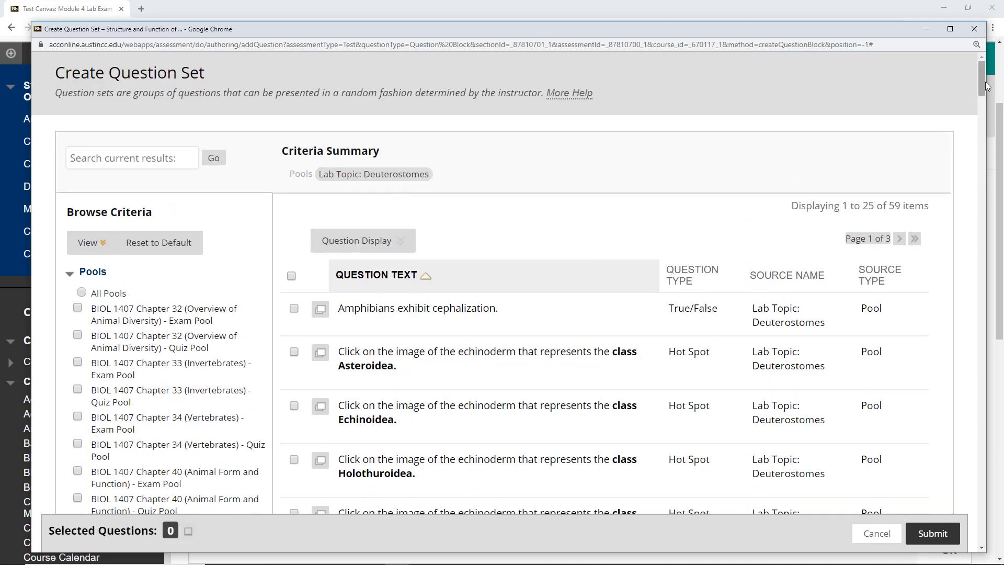
Step: Examine the full text and images of the Deuterostomes pool questions, including the organism and labelled-structure identification questions
{"action": "left_click_drag", "start_coordinate": [983, 83], "coordinate": [982, 118]}
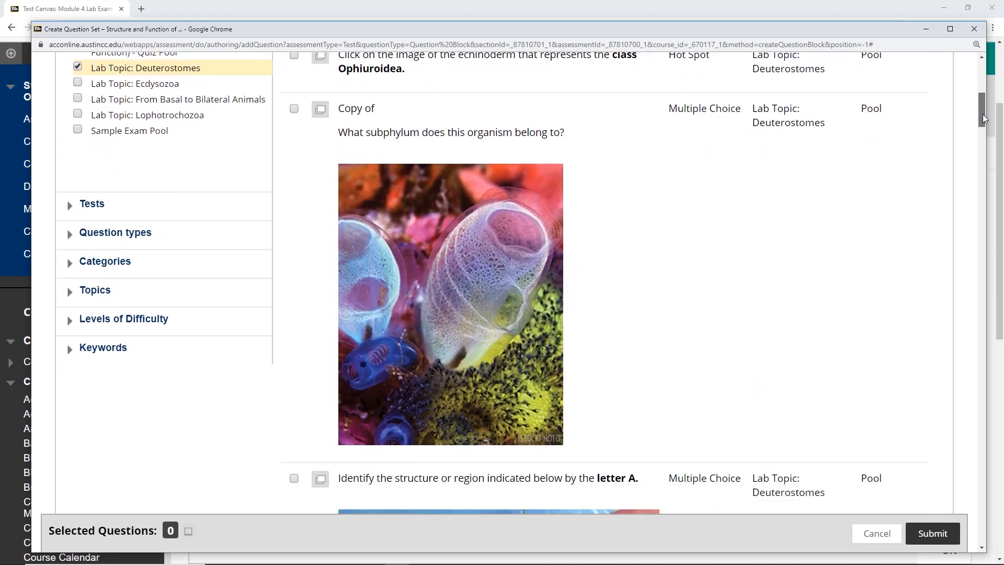
{"action": "left_click_drag", "start_coordinate": [983, 117], "coordinate": [982, 114]}
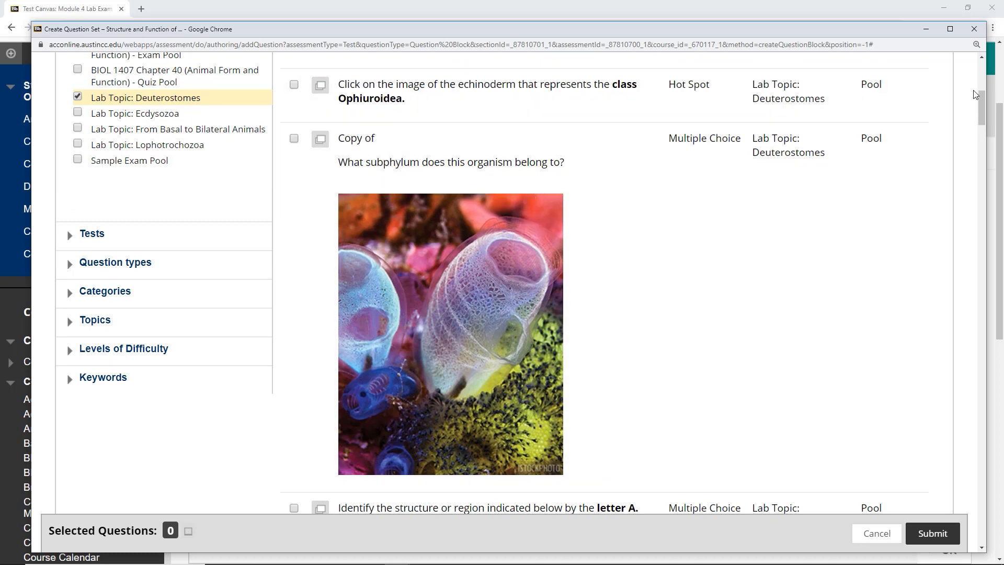
{"action": "left_click_drag", "start_coordinate": [981, 107], "coordinate": [978, 130]}
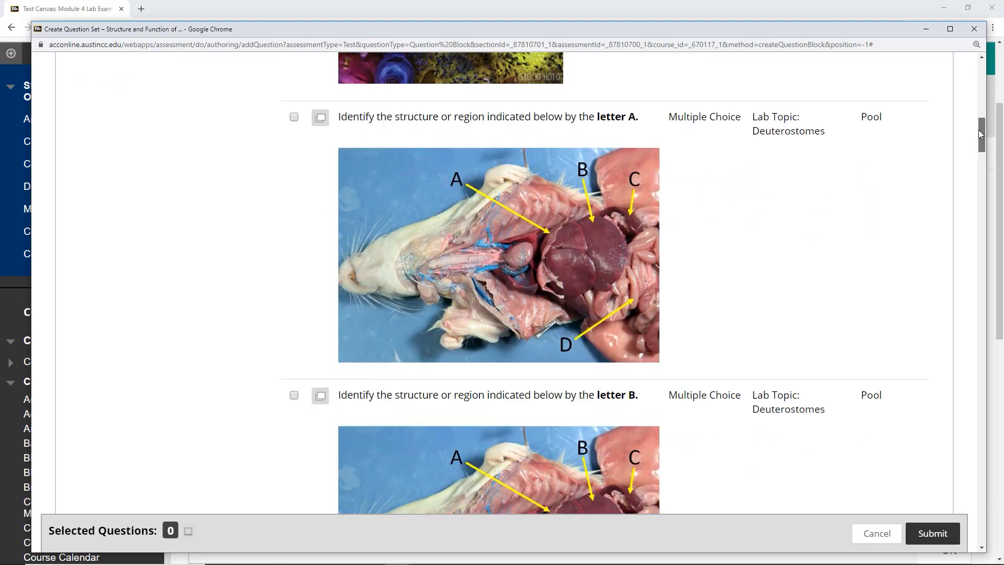
{"action": "left_click_drag", "start_coordinate": [978, 130], "coordinate": [976, 146]}
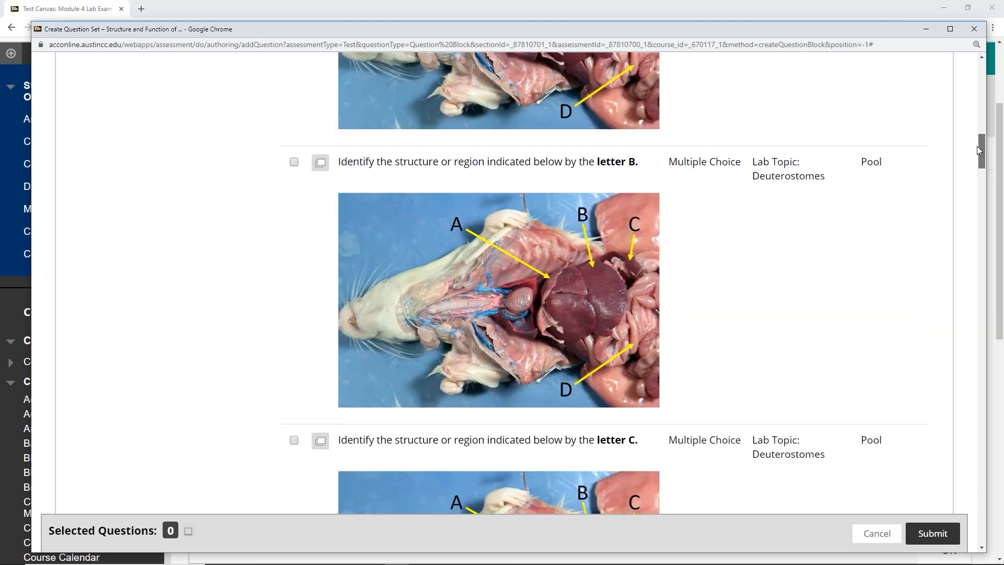
{"action": "left_click_drag", "start_coordinate": [977, 146], "coordinate": [976, 188]}
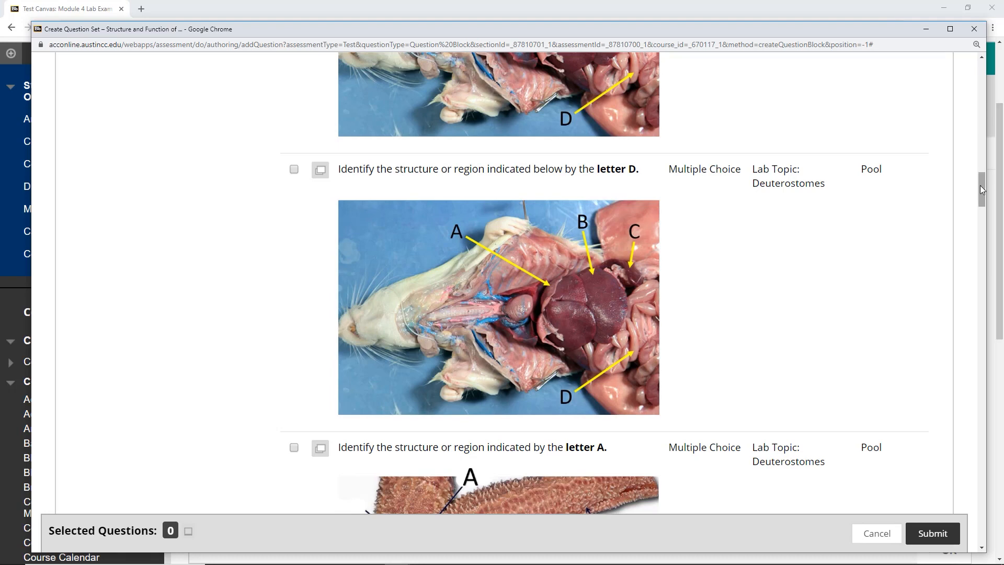
{"action": "left_click_drag", "start_coordinate": [981, 188], "coordinate": [982, 171]}
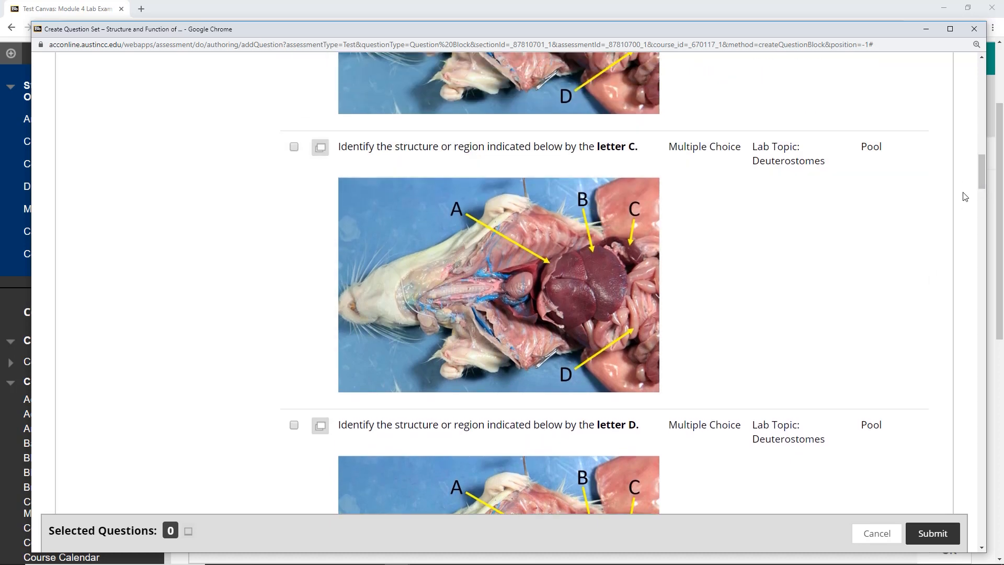
{"action": "left_click_drag", "start_coordinate": [979, 175], "coordinate": [982, 149]}
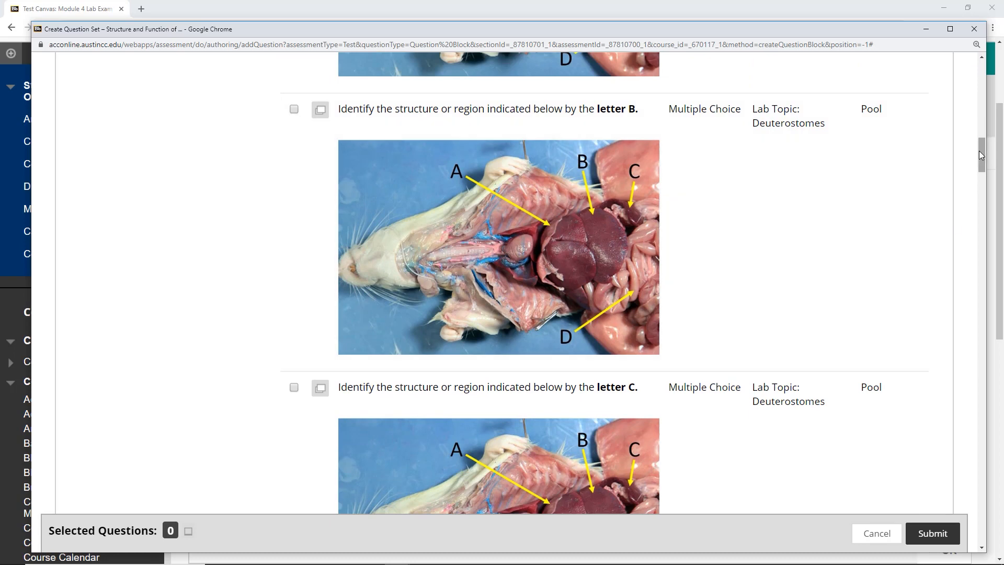
{"action": "left_click_drag", "start_coordinate": [981, 154], "coordinate": [983, 156]}
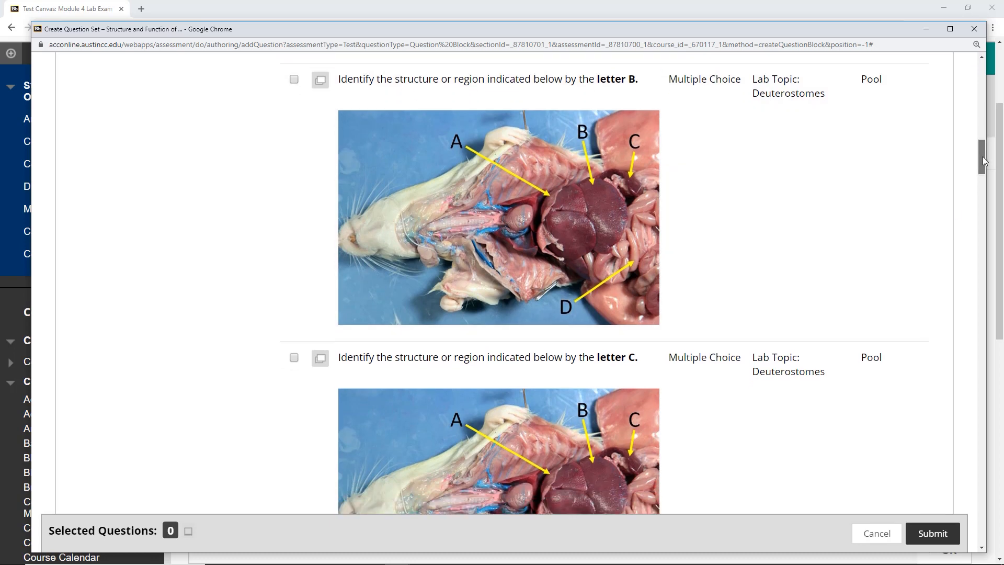
{"action": "left_click_drag", "start_coordinate": [983, 159], "coordinate": [980, 89]}
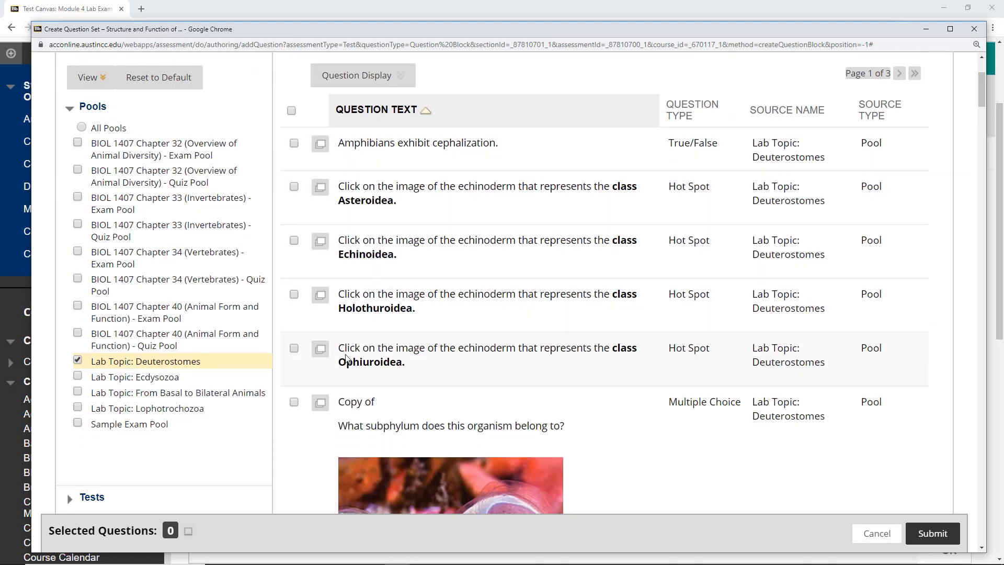
Step: Create the question set from the amphibian cephalization question, the four echinoderm class image questions, and the "Copy of What subphylum" question
{"action": "left_click", "coordinate": [293, 143]}
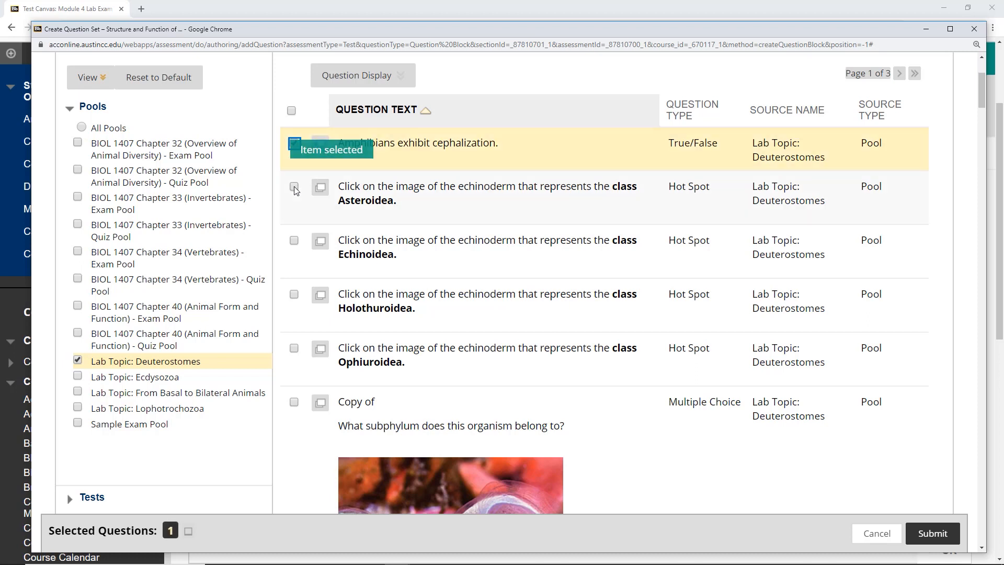
{"action": "left_click", "coordinate": [294, 187]}
{"action": "left_click", "coordinate": [294, 240]}
{"action": "left_click", "coordinate": [293, 293]}
{"action": "left_click", "coordinate": [294, 347]}
{"action": "left_click", "coordinate": [294, 402]}
{"action": "left_click", "coordinate": [932, 533]}
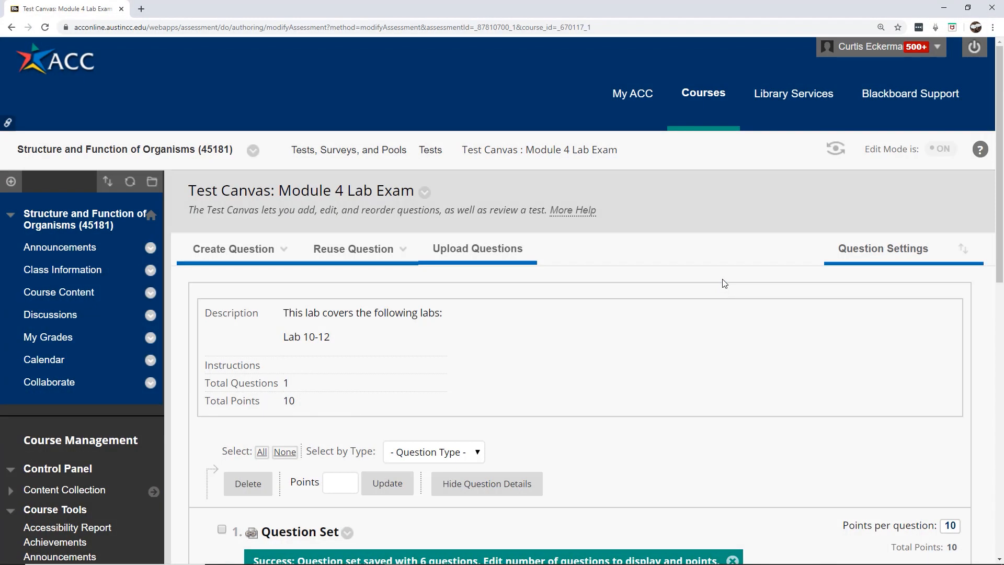
Step: Set the number of questions to display for the new question set to 4
{"action": "left_click_drag", "start_coordinate": [1000, 148], "coordinate": [1000, 251]}
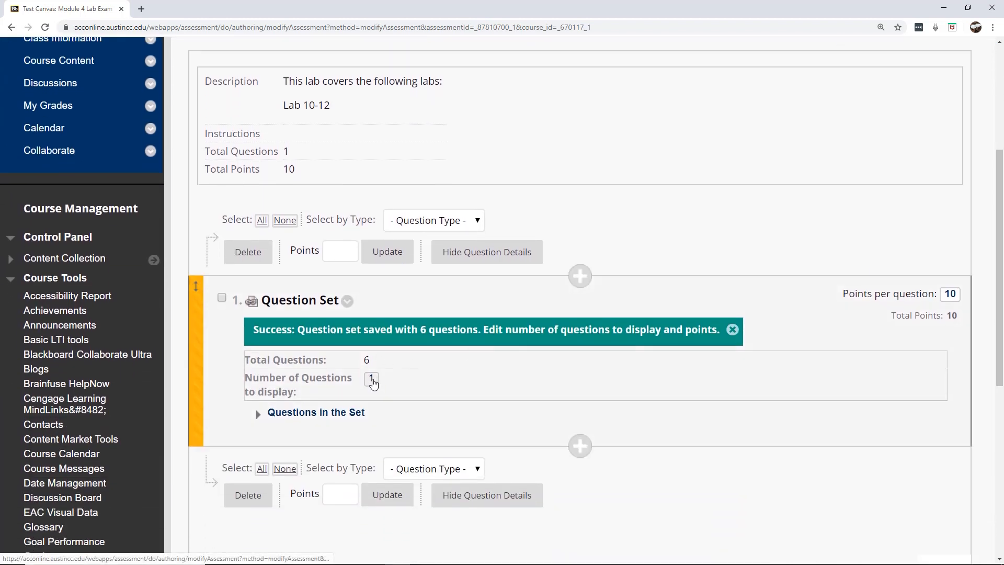
{"action": "left_click", "coordinate": [372, 381]}
{"action": "left_click_drag", "start_coordinate": [388, 385], "coordinate": [373, 393]}
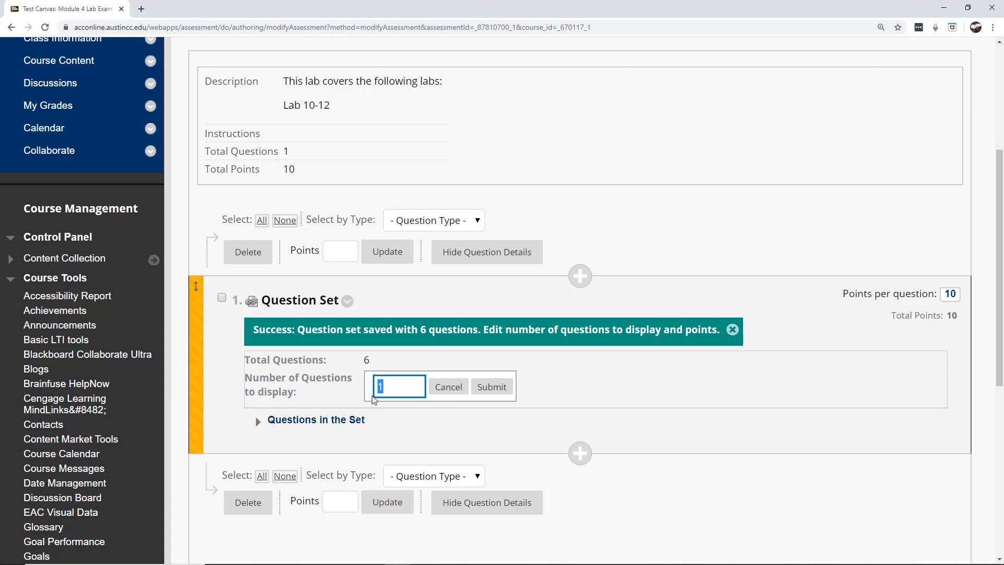
{"action": "type", "text": "4"}
{"action": "left_click", "coordinate": [491, 393]}
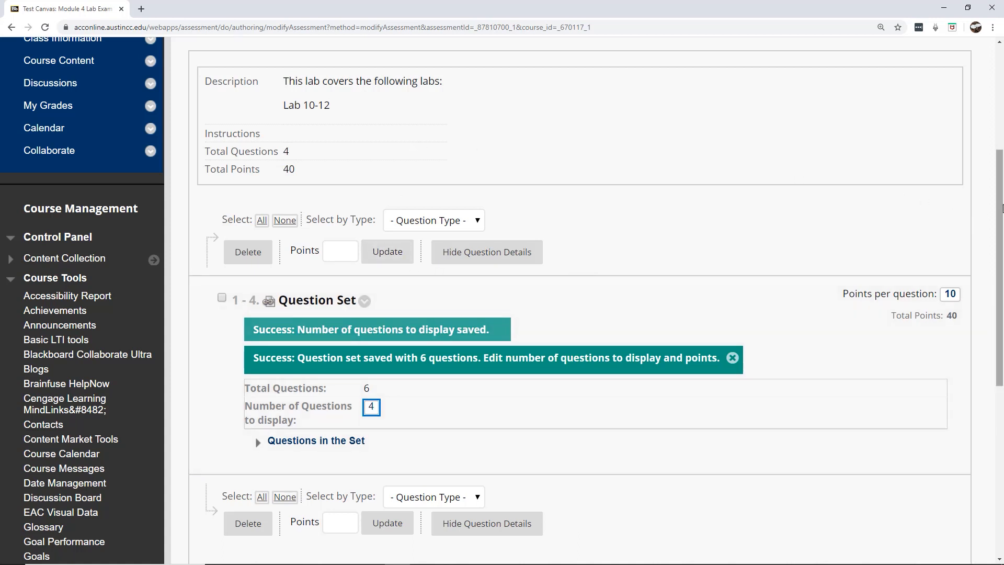
Step: Start another question set for the Module 4 Lab Exam and maximize its window
{"action": "scroll", "coordinate": [430, 167], "scroll_direction": "up", "scroll_amount": 3}
{"action": "left_click", "coordinate": [397, 154]}
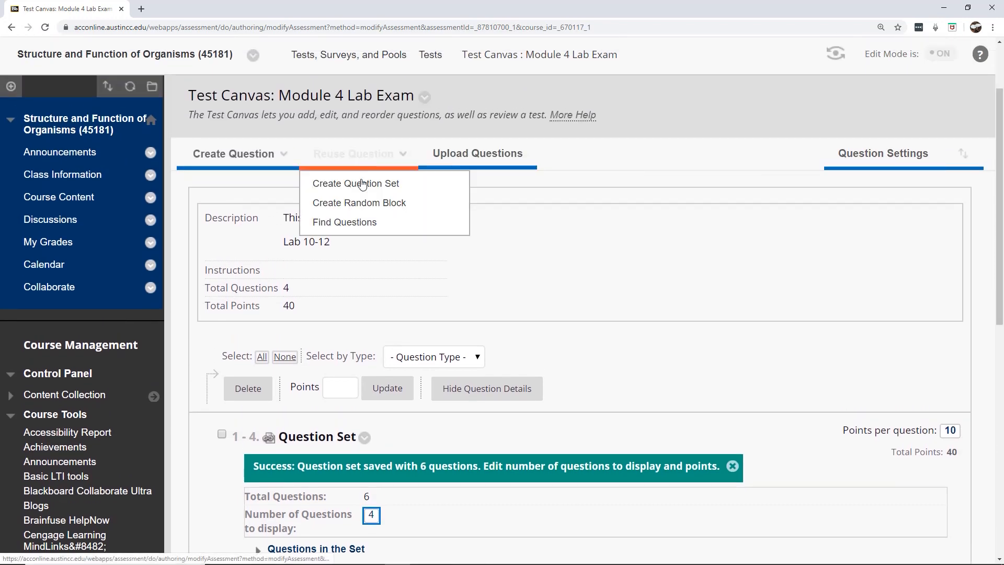
{"action": "left_click", "coordinate": [359, 184]}
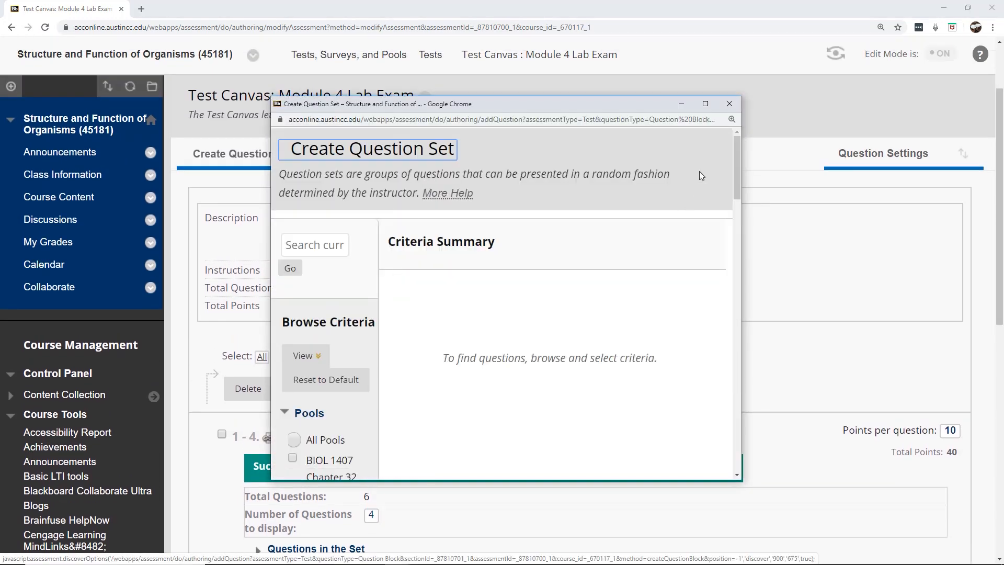
{"action": "left_click_drag", "start_coordinate": [741, 146], "coordinate": [837, 141]}
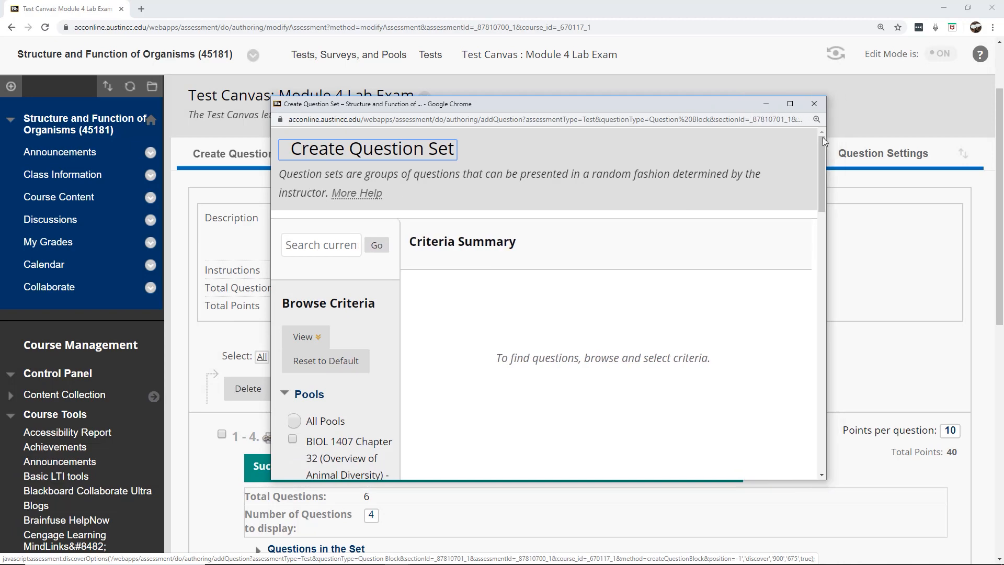
{"action": "left_click", "coordinate": [775, 104]}
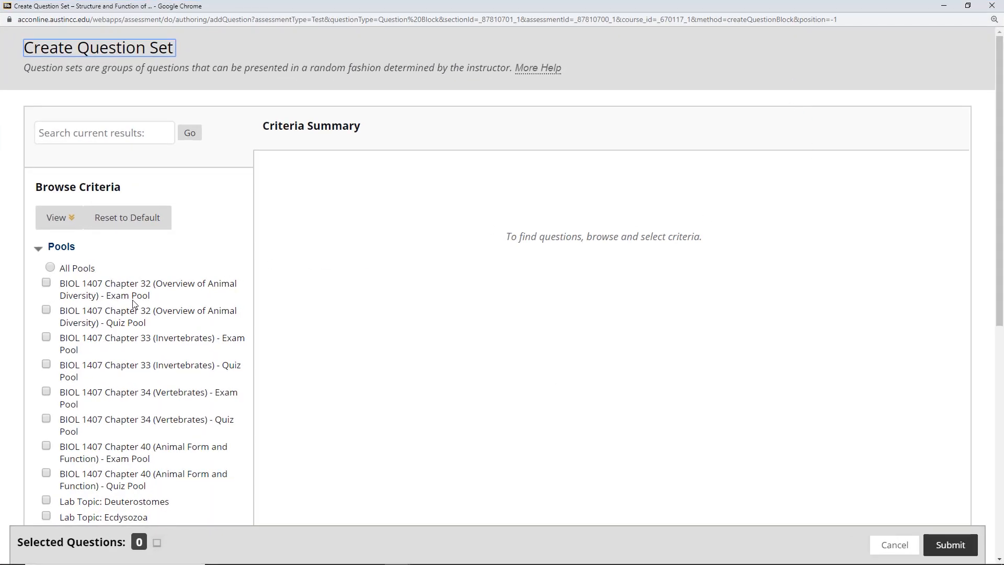
Step: Filter the question set to the "Lab Topic: Deuterostomes" pool and display the questions as full text
{"action": "scroll", "coordinate": [202, 272], "scroll_direction": "down", "scroll_amount": 5}
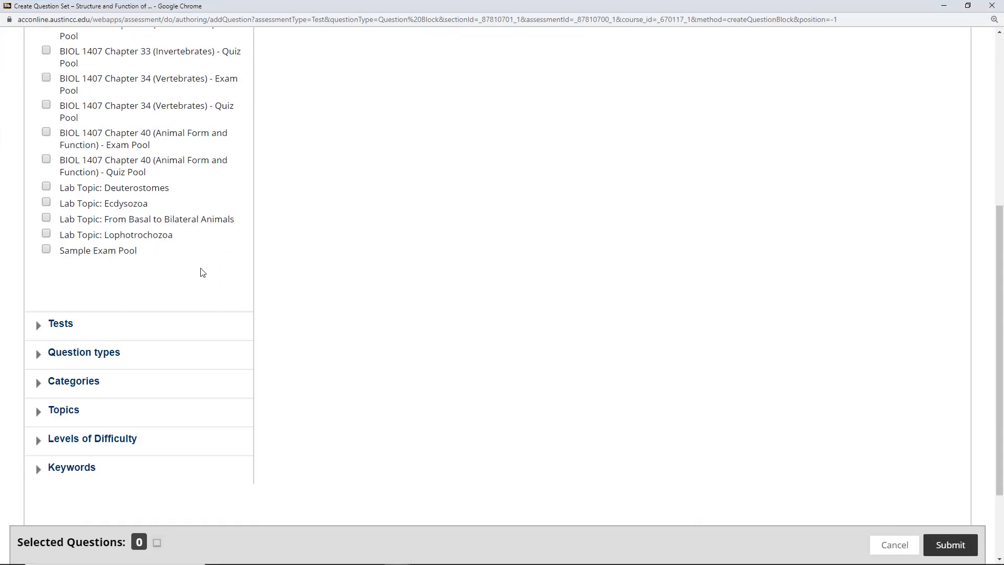
{"action": "left_click", "coordinate": [46, 187]}
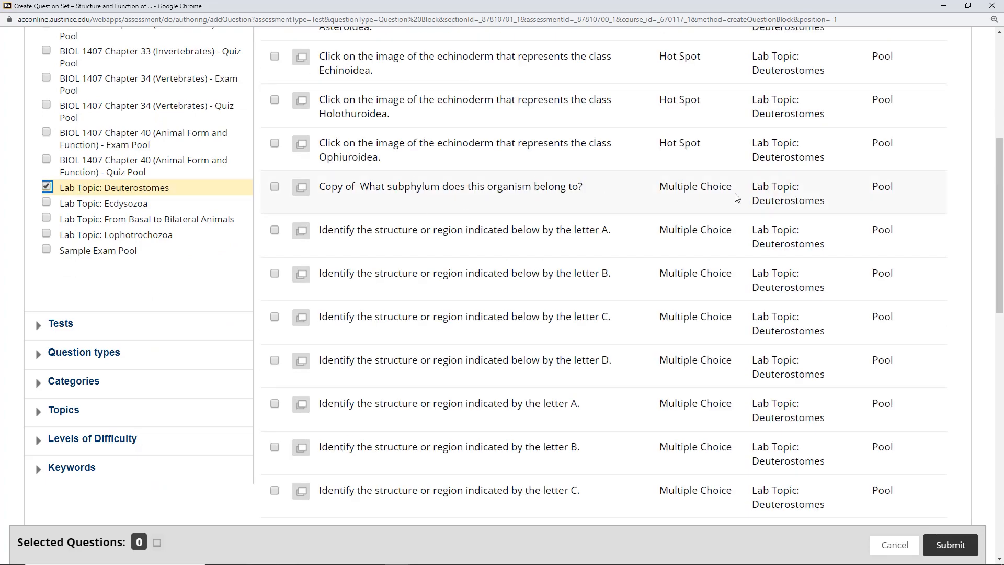
{"action": "scroll", "coordinate": [542, 188], "scroll_direction": "up", "scroll_amount": 5}
{"action": "left_click", "coordinate": [337, 215]}
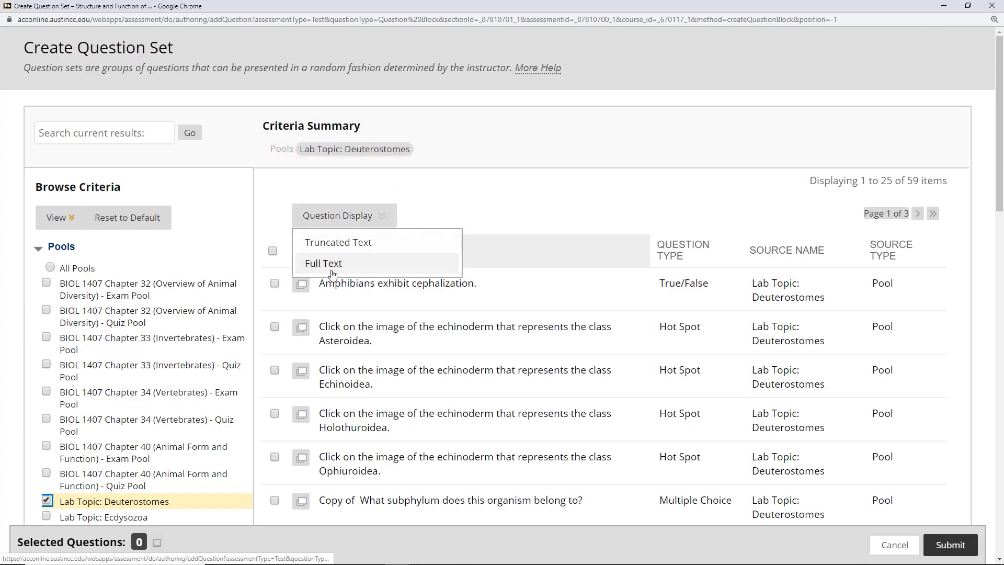
{"action": "left_click", "coordinate": [348, 263]}
Step: Select the four rat dissection questions asking to identify the structures indicated below by letters A, B, C and D
{"action": "left_click_drag", "start_coordinate": [999, 73], "coordinate": [999, 121]}
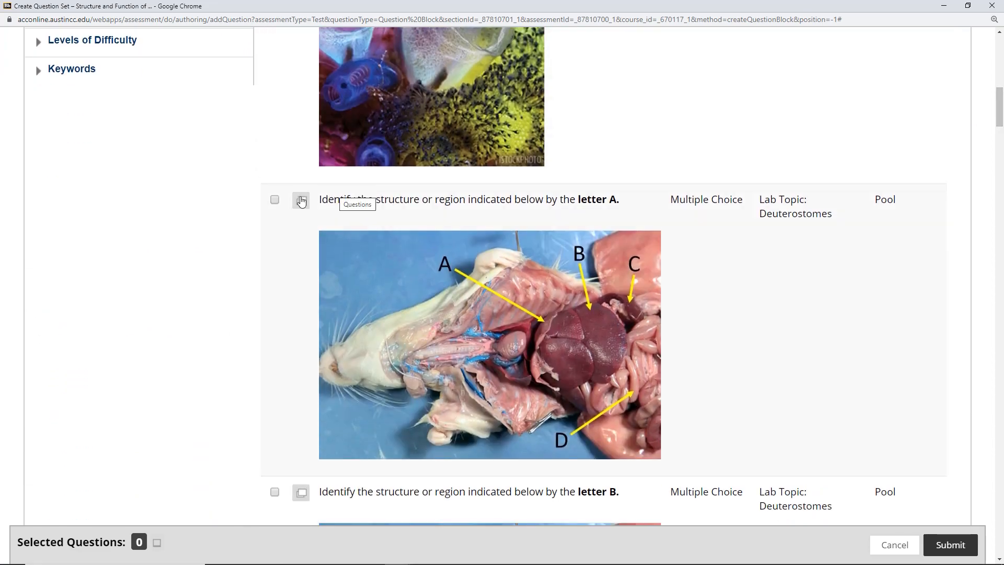
{"action": "left_click", "coordinate": [274, 200]}
{"action": "left_click_drag", "start_coordinate": [999, 111], "coordinate": [1001, 152]}
{"action": "scroll", "coordinate": [999, 149], "scroll_direction": "up", "scroll_amount": 1}
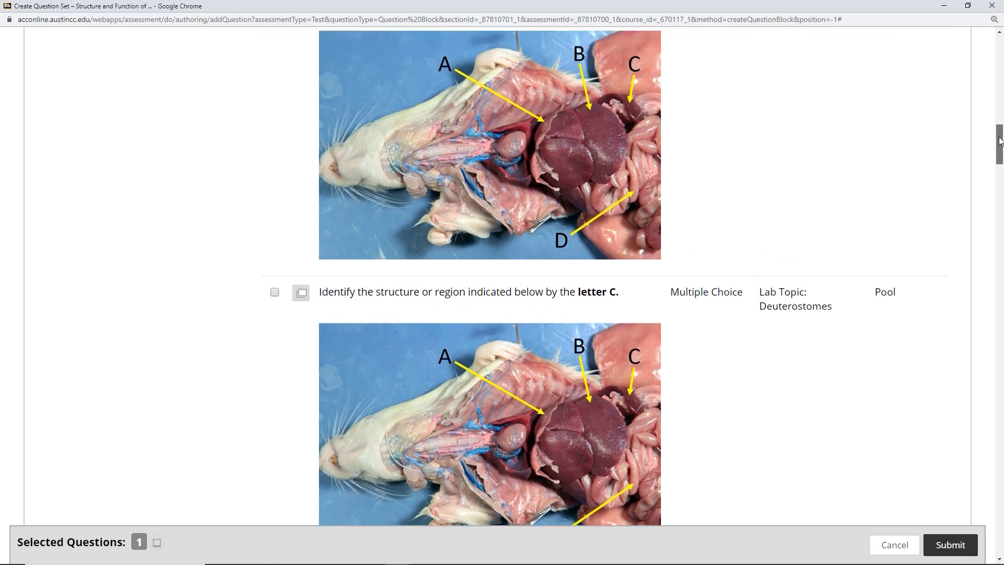
{"action": "left_click", "coordinate": [275, 43]}
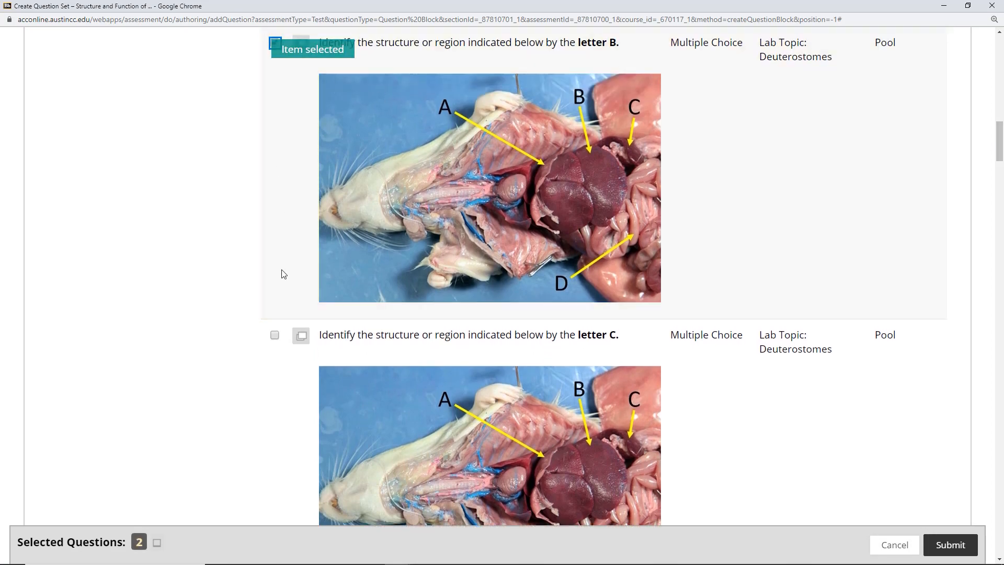
{"action": "left_click", "coordinate": [274, 335]}
{"action": "scroll", "coordinate": [1000, 166], "scroll_direction": "down", "scroll_amount": 7}
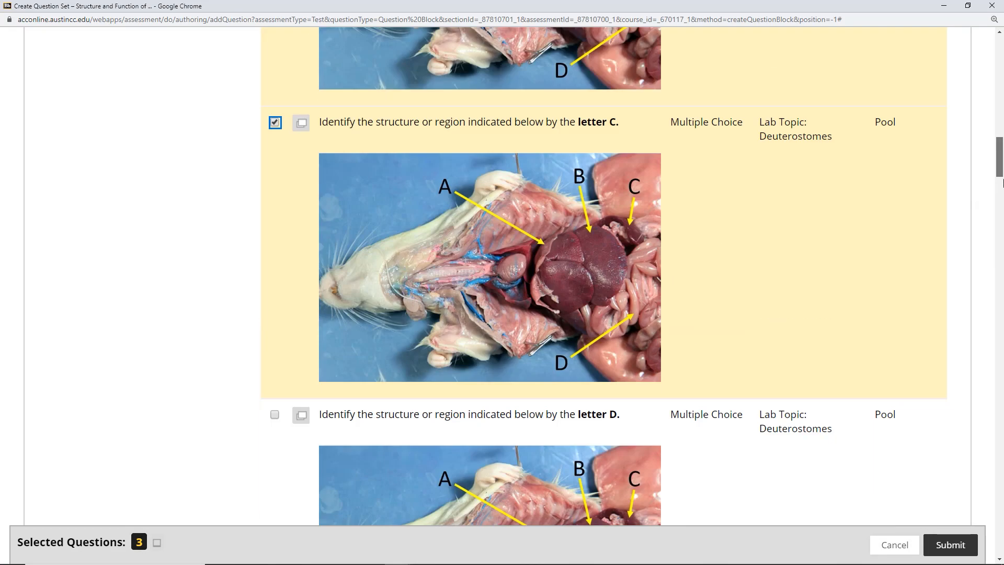
{"action": "left_click", "coordinate": [275, 181]}
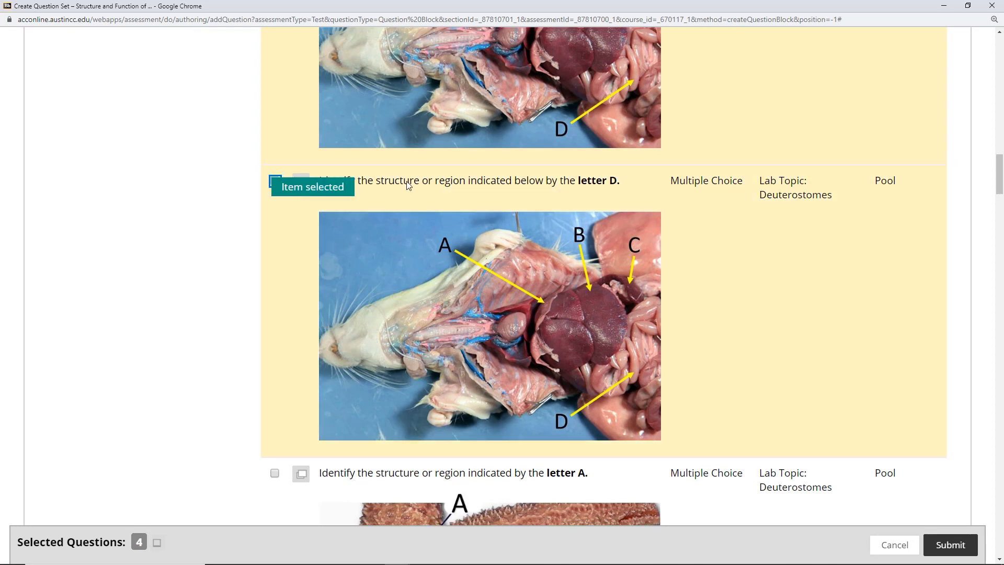
{"action": "scroll", "coordinate": [1000, 191], "scroll_direction": "down", "scroll_amount": 3}
{"action": "scroll", "coordinate": [1000, 190], "scroll_direction": "down", "scroll_amount": 3}
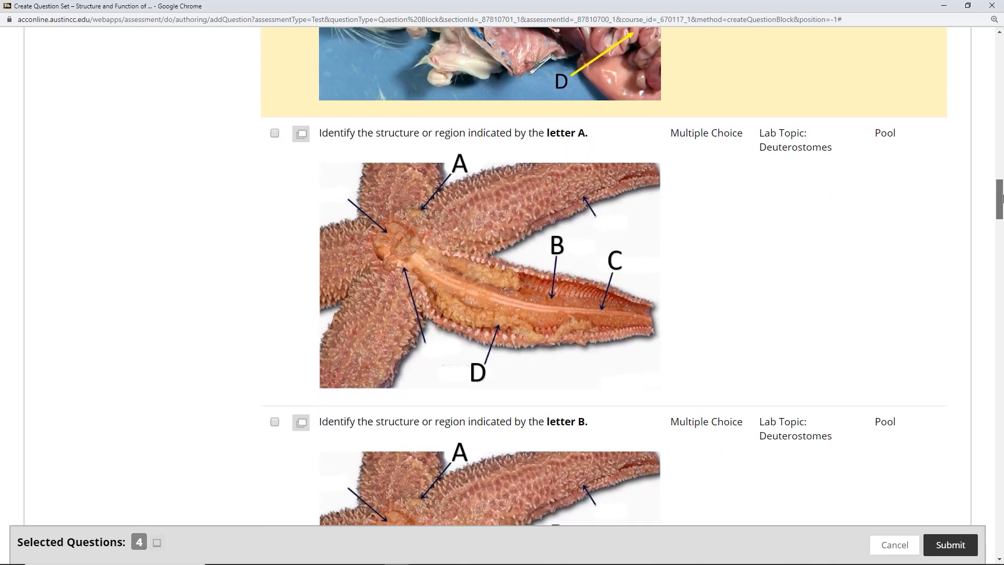
{"action": "scroll", "coordinate": [999, 196], "scroll_direction": "down", "scroll_amount": 2}
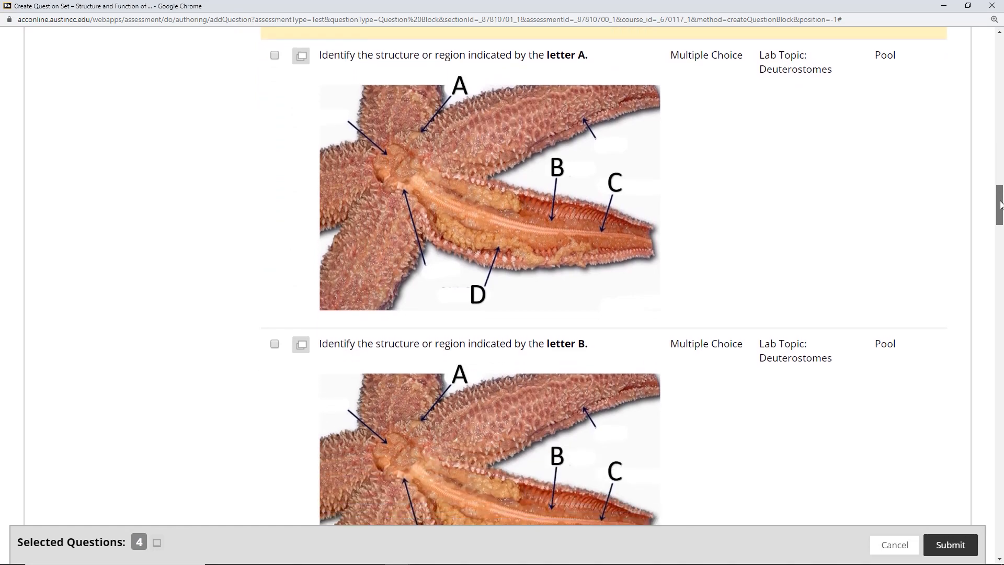
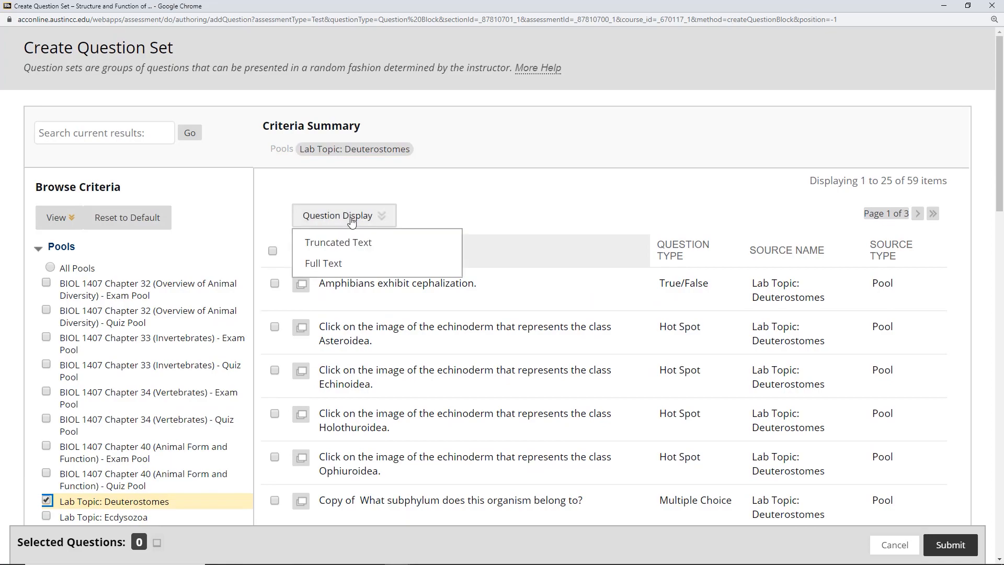
Step: Display the Deuterostomes pool questions for the third question set as full text and show all of them on one page
{"action": "left_click", "coordinate": [334, 263]}
{"action": "left_click_drag", "start_coordinate": [999, 55], "coordinate": [965, 533]}
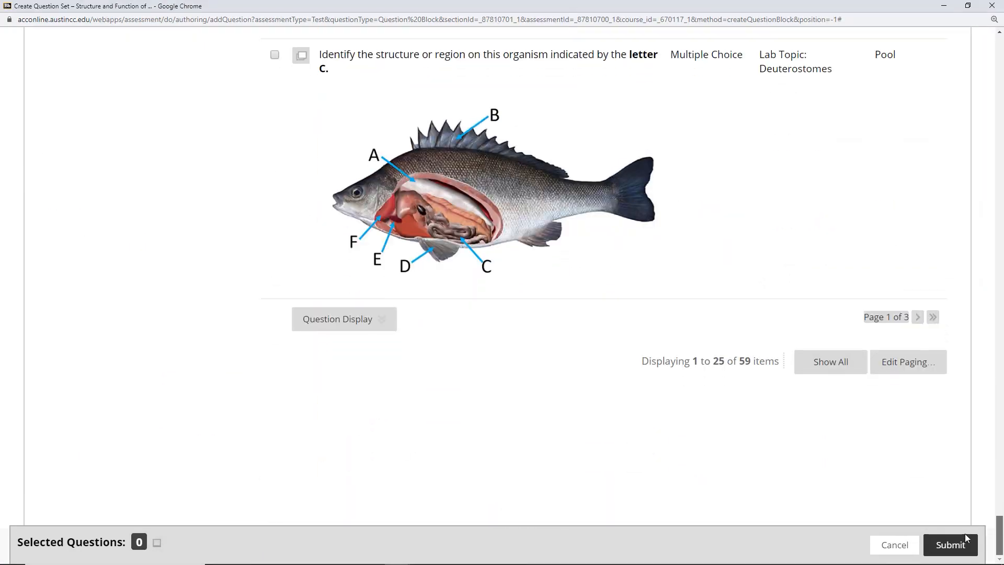
{"action": "left_click", "coordinate": [842, 362]}
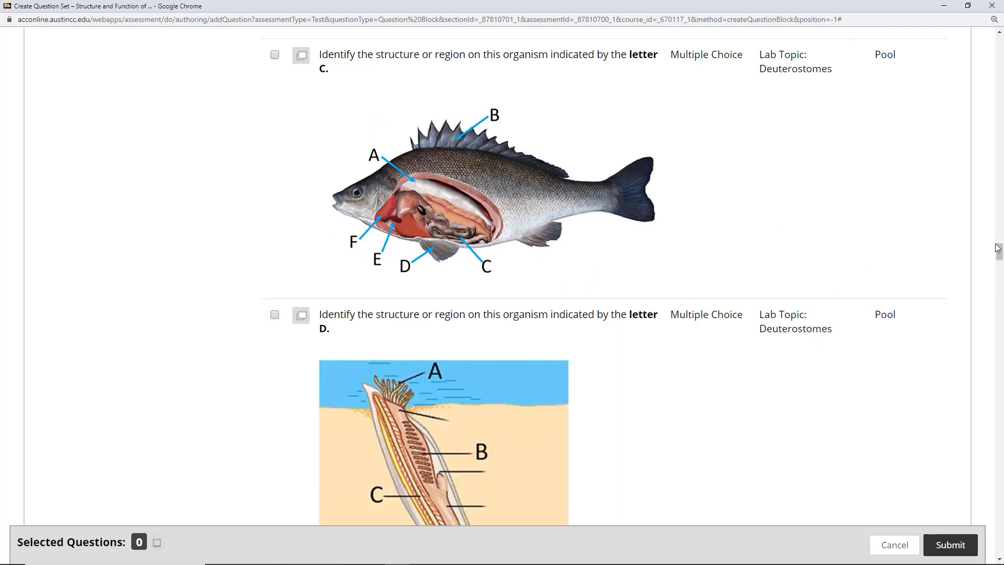
Step: Select the fish diagram questions asking to identify the structures indicated by letters A, B, C and D
{"action": "left_click_drag", "start_coordinate": [999, 254], "coordinate": [998, 208]}
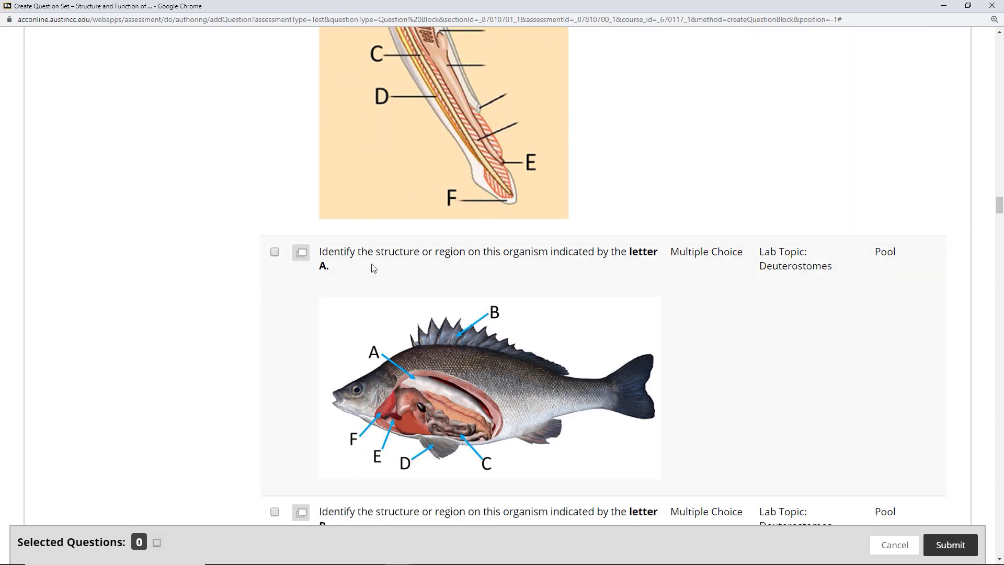
{"action": "left_click", "coordinate": [274, 252]}
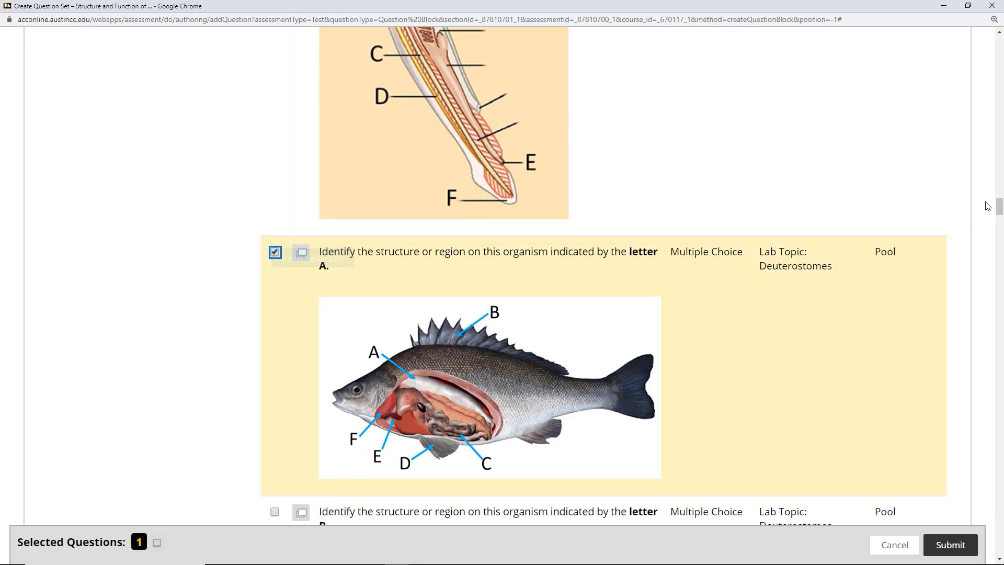
{"action": "left_click_drag", "start_coordinate": [999, 206], "coordinate": [999, 230]}
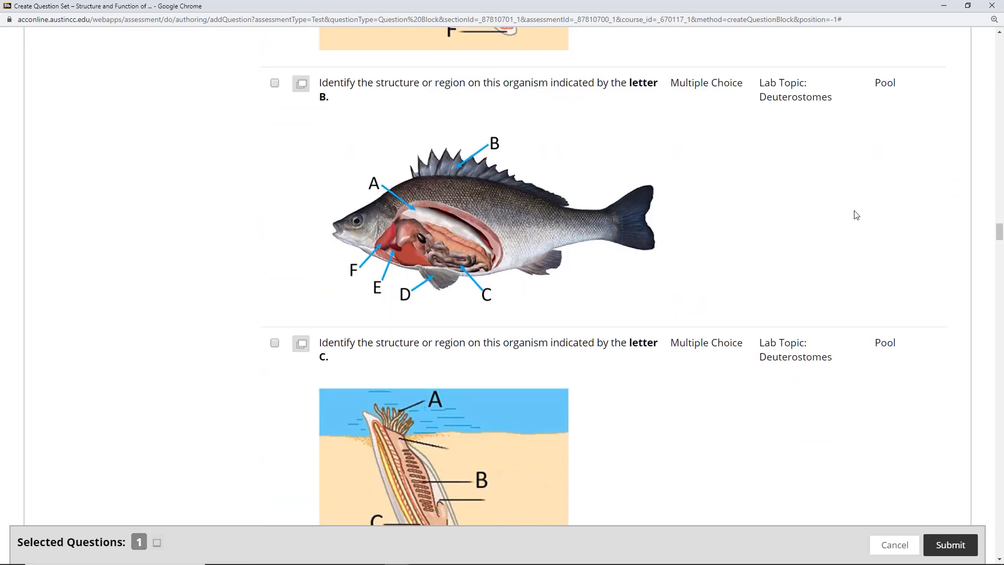
{"action": "left_click", "coordinate": [274, 84]}
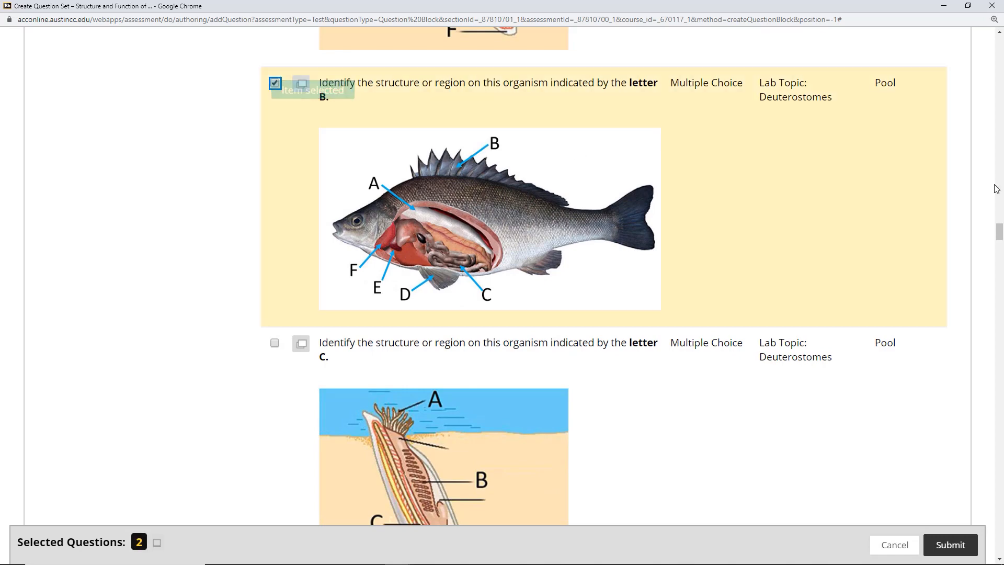
{"action": "mouse_move", "coordinate": [999, 235]}
{"action": "left_mouse_down"}
{"action": "mouse_move", "coordinate": [997, 258]}
{"action": "mouse_move", "coordinate": [999, 245]}
{"action": "left_mouse_up"}
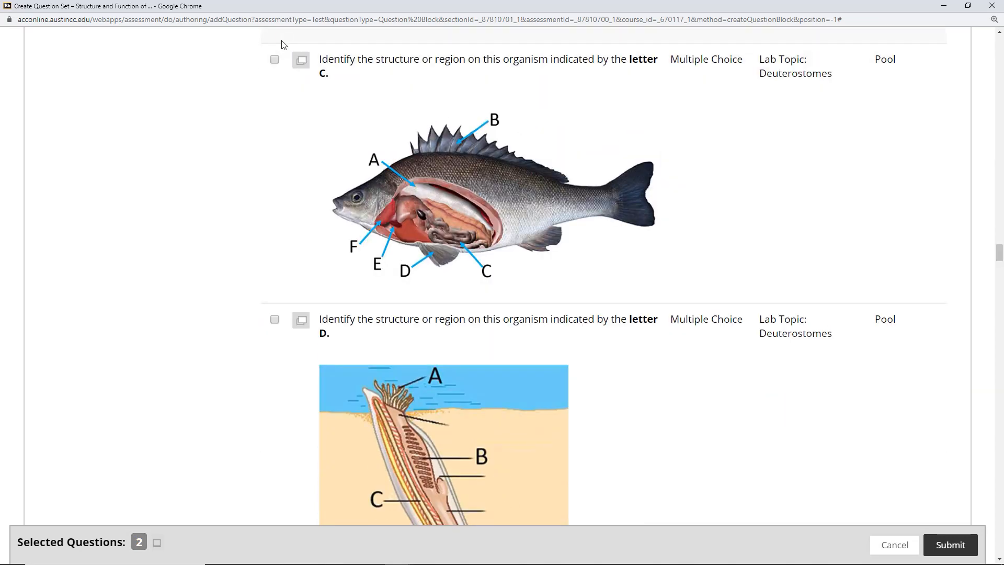
{"action": "left_click", "coordinate": [274, 59]}
{"action": "mouse_move", "coordinate": [999, 258]}
{"action": "left_mouse_down"}
{"action": "mouse_move", "coordinate": [995, 281]}
{"action": "mouse_move", "coordinate": [998, 270]}
{"action": "left_mouse_up"}
{"action": "left_click", "coordinate": [275, 267]}
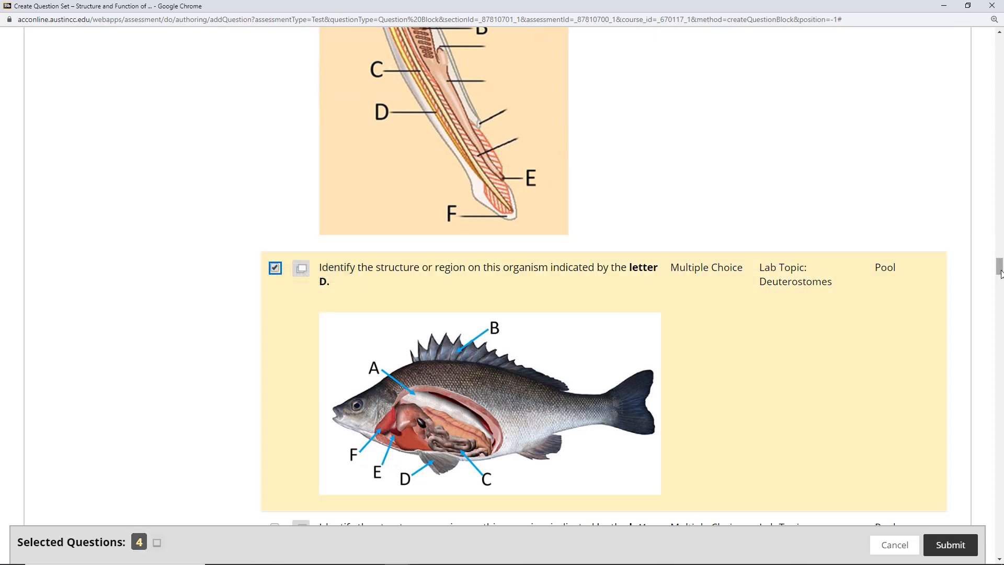
Step: Add the fish diagram questions for letters E and F to the selection and submit the question set
{"action": "left_click_drag", "start_coordinate": [998, 271], "coordinate": [1000, 298]}
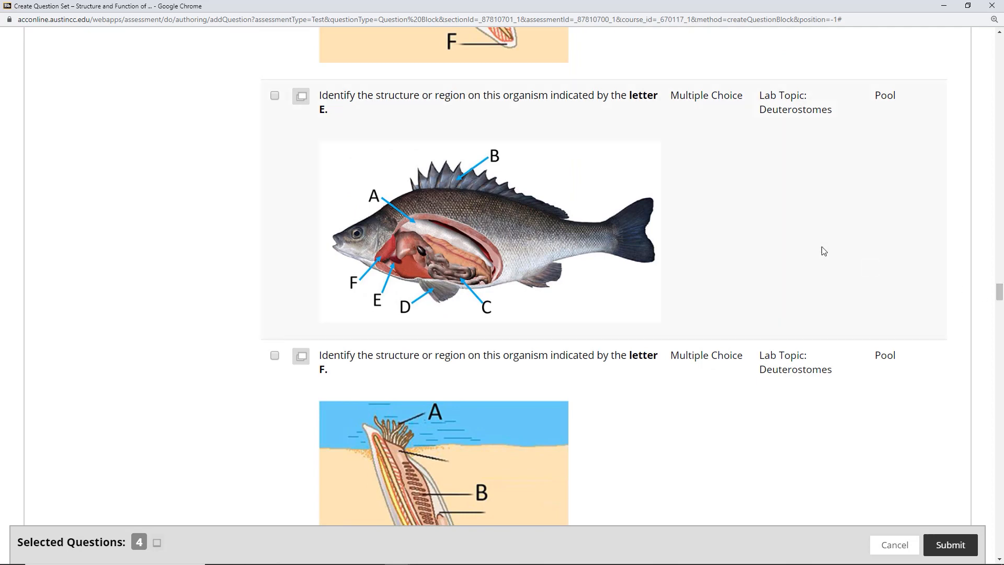
{"action": "left_click", "coordinate": [275, 96]}
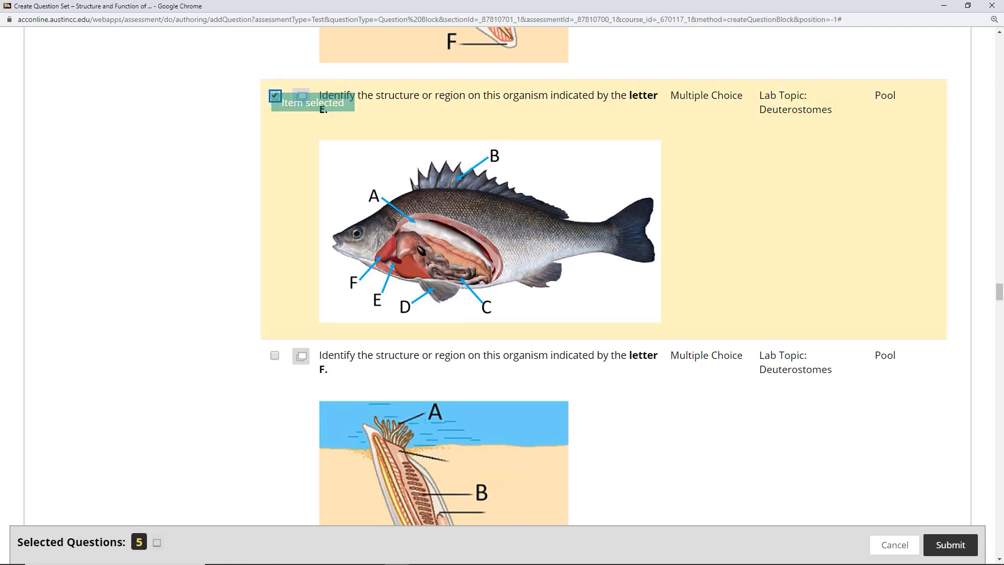
{"action": "left_click_drag", "start_coordinate": [999, 291], "coordinate": [999, 316]}
{"action": "left_click", "coordinate": [274, 138]}
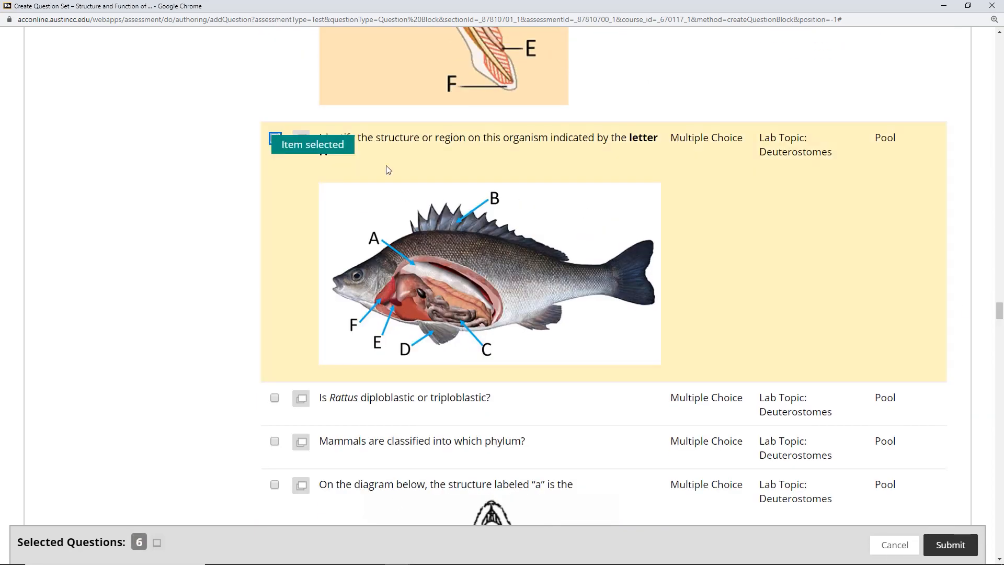
{"action": "left_click_drag", "start_coordinate": [1000, 316], "coordinate": [1002, 549]}
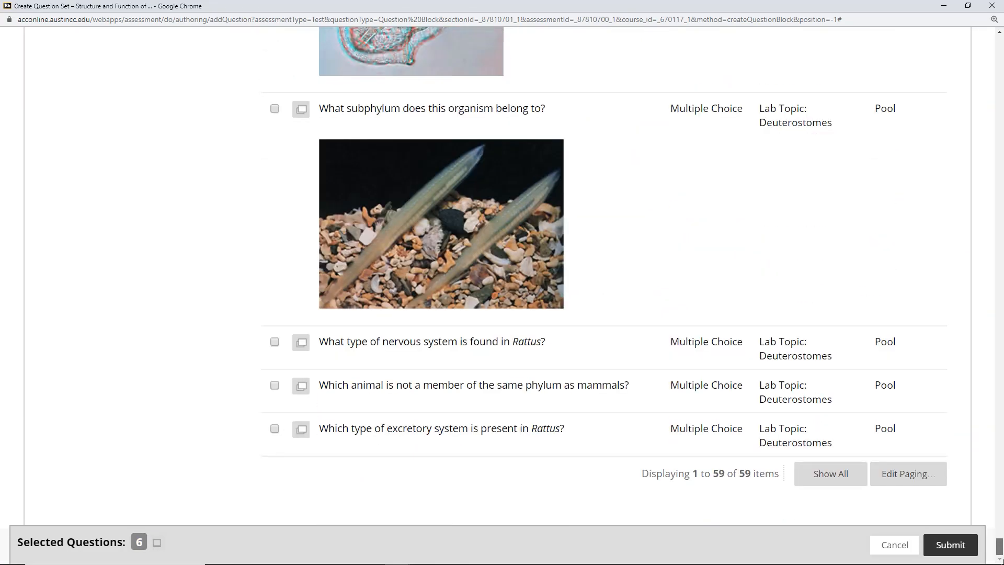
{"action": "left_click", "coordinate": [957, 549]}
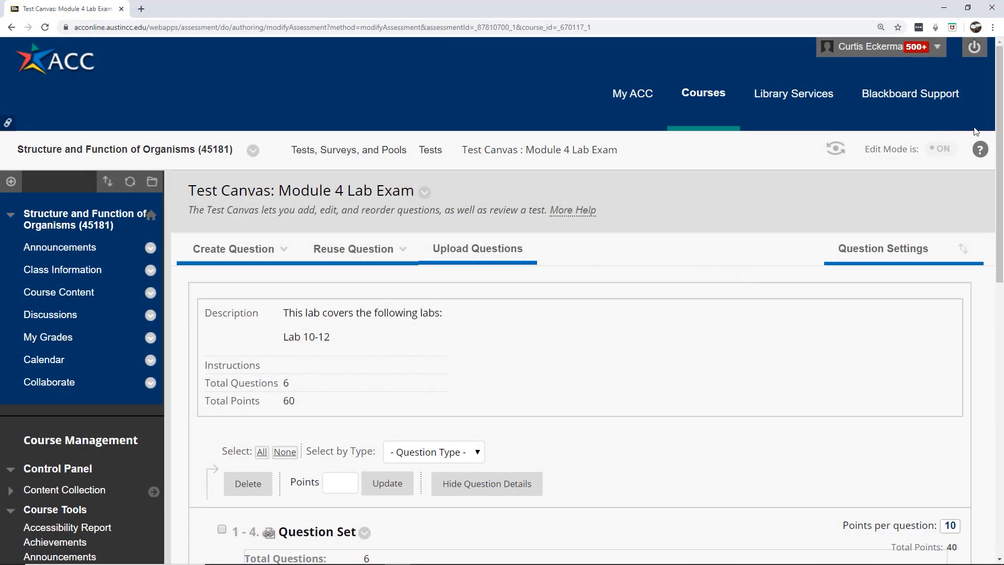
Step: Set the number of questions to display to 2 for the last question set
{"action": "left_click_drag", "start_coordinate": [1000, 97], "coordinate": [1001, 283]}
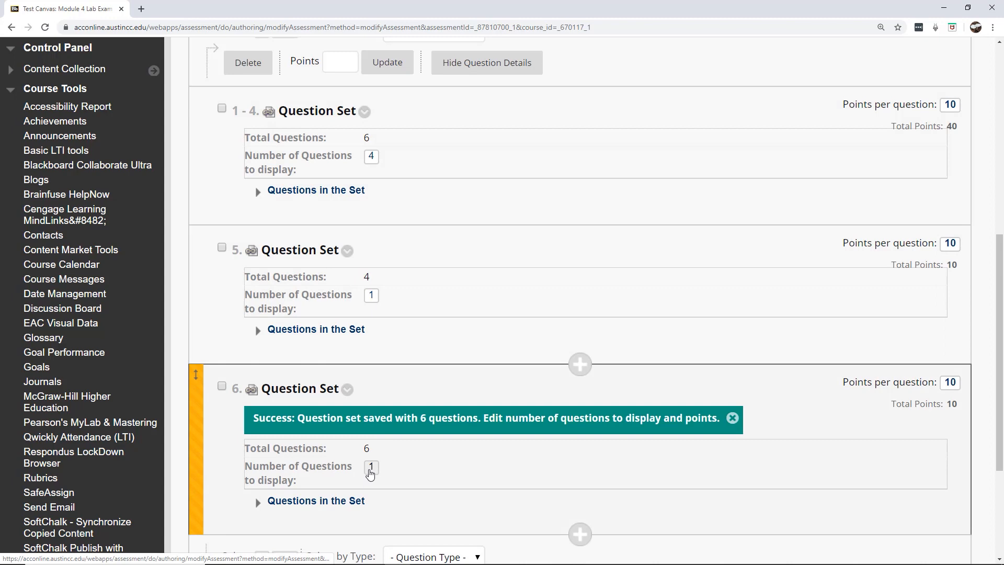
{"action": "left_click", "coordinate": [371, 473]}
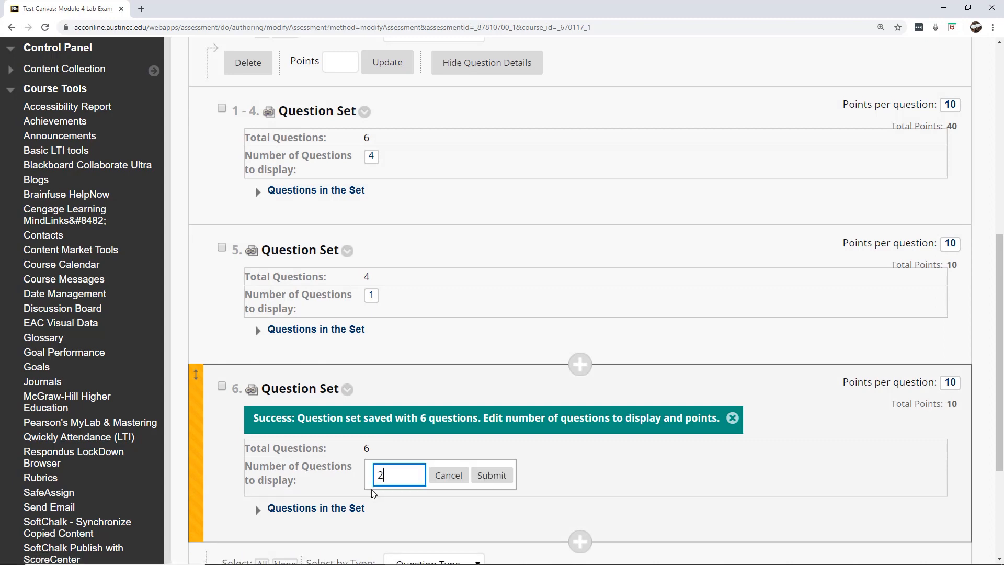
{"action": "type", "text": "2"}
{"action": "left_click", "coordinate": [491, 475]}
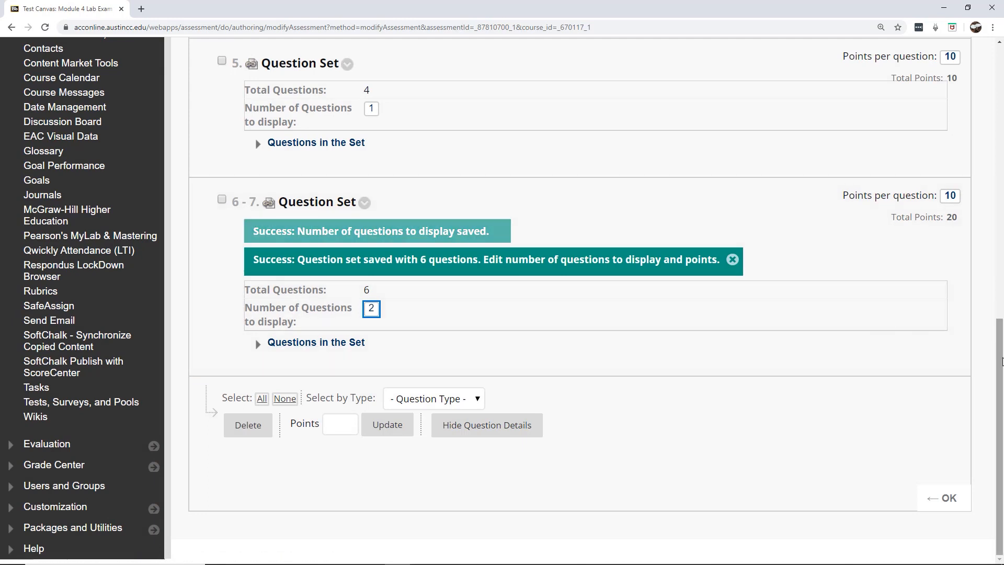
Step: Expand the first question set and preview its class Ophiuroidea and class Echinoidea hot spot questions
{"action": "left_click_drag", "start_coordinate": [1001, 356], "coordinate": [1001, 274]}
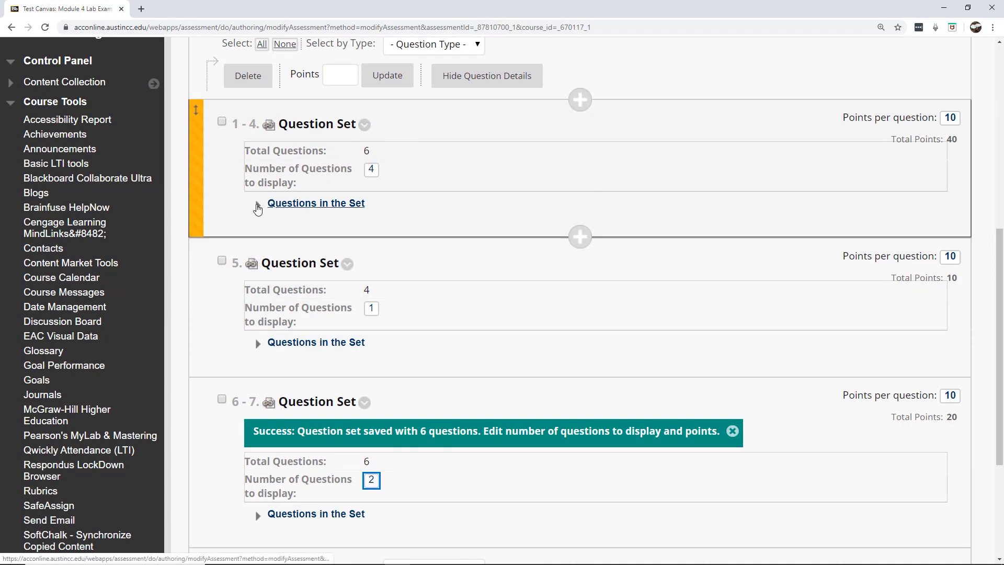
{"action": "left_click", "coordinate": [256, 207]}
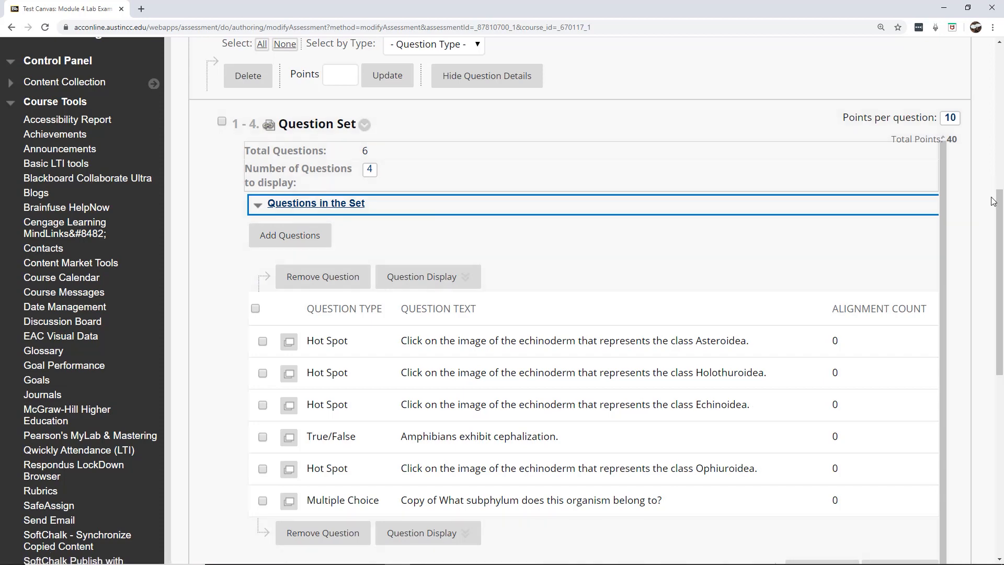
{"action": "scroll", "coordinate": [995, 207], "scroll_direction": "down", "scroll_amount": 2}
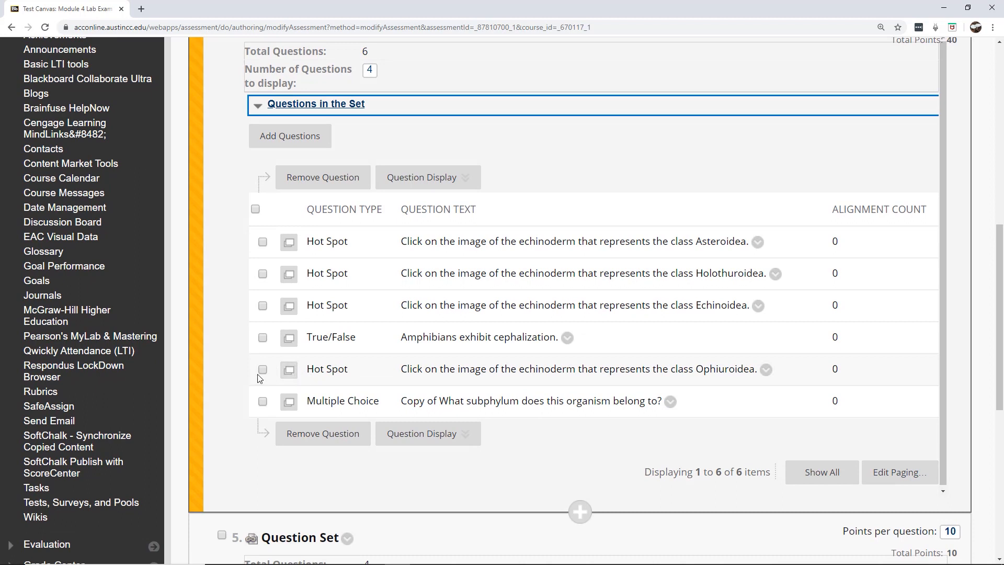
{"action": "left_click", "coordinate": [288, 371]}
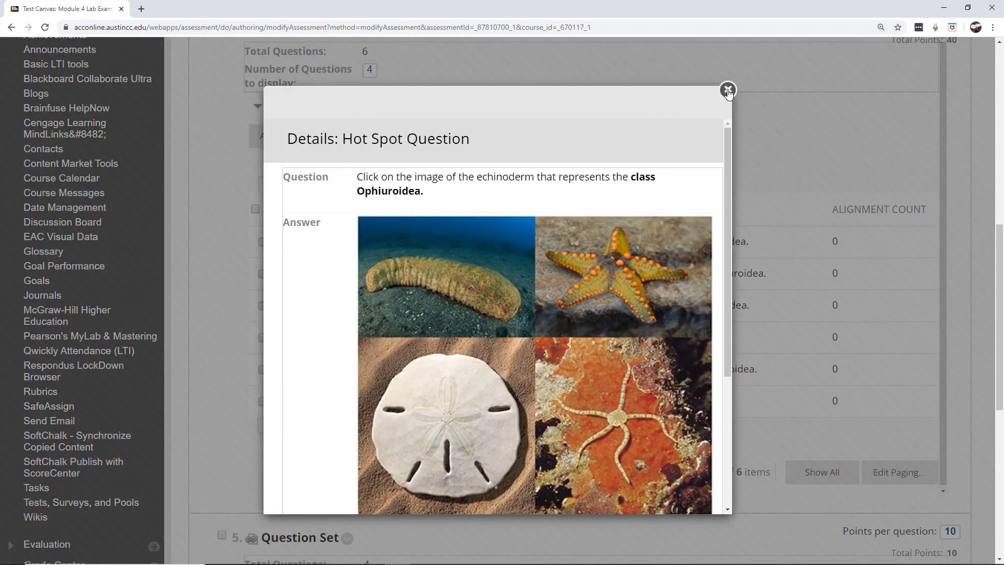
{"action": "left_click", "coordinate": [727, 90]}
{"action": "left_click", "coordinate": [289, 305]}
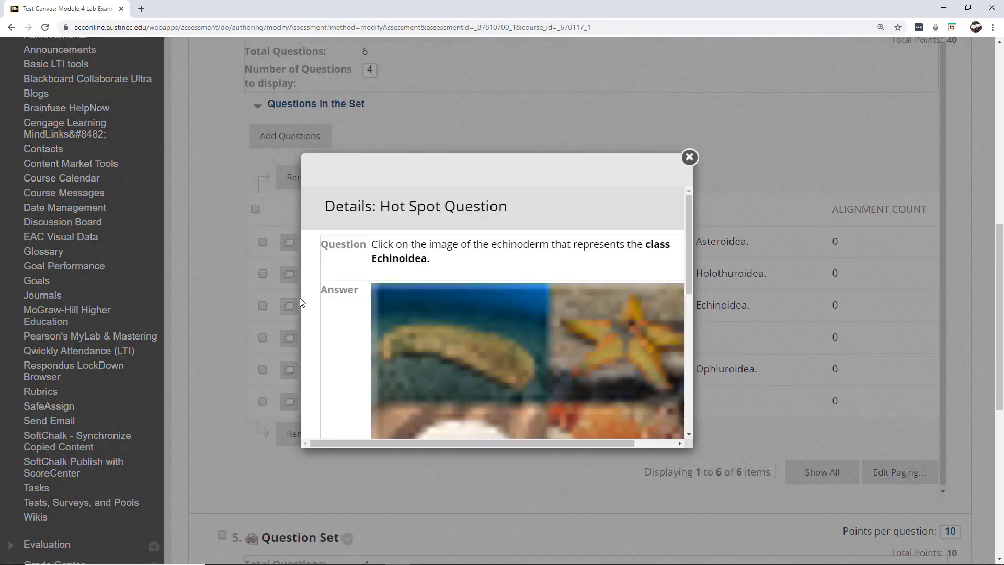
{"action": "left_click", "coordinate": [723, 90]}
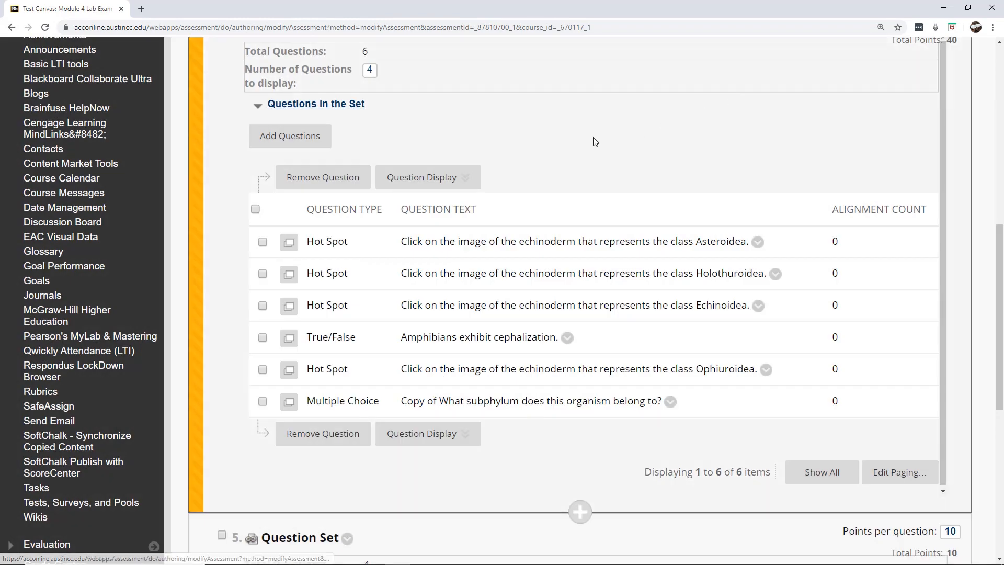
Step: Remove the Asteroidea, Holothuroidea, Echinoidea and Ophiuroidea hot spot questions from the first question set and collapse its question list
{"action": "left_click", "coordinate": [262, 242]}
{"action": "left_click", "coordinate": [263, 274]}
{"action": "left_click", "coordinate": [263, 307]}
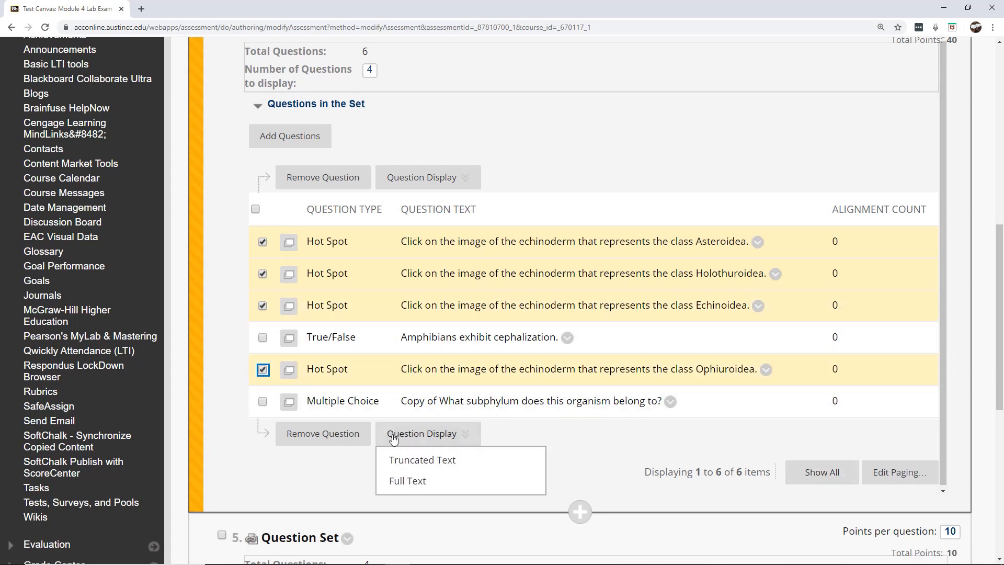
{"action": "left_click", "coordinate": [359, 442]}
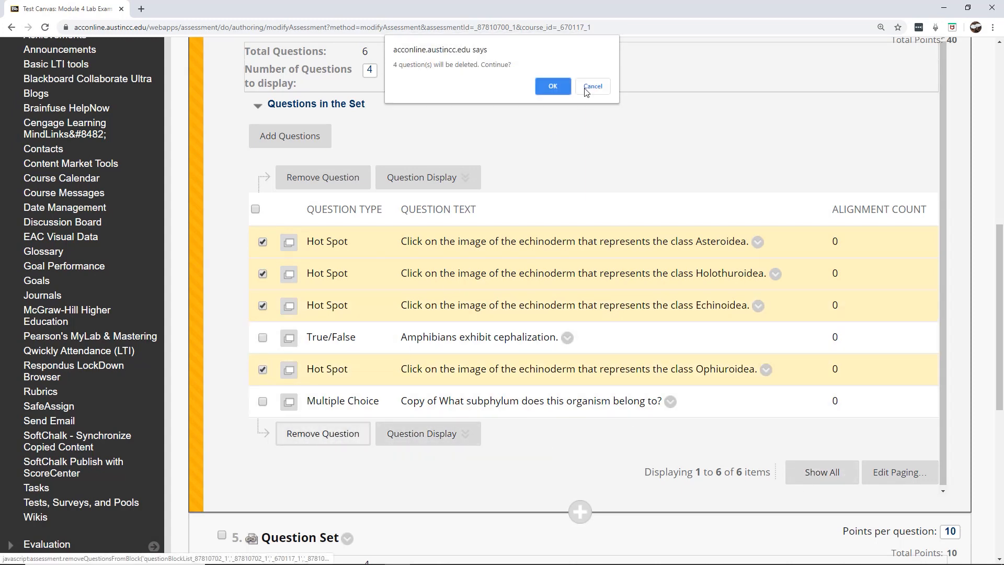
{"action": "left_click", "coordinate": [551, 86]}
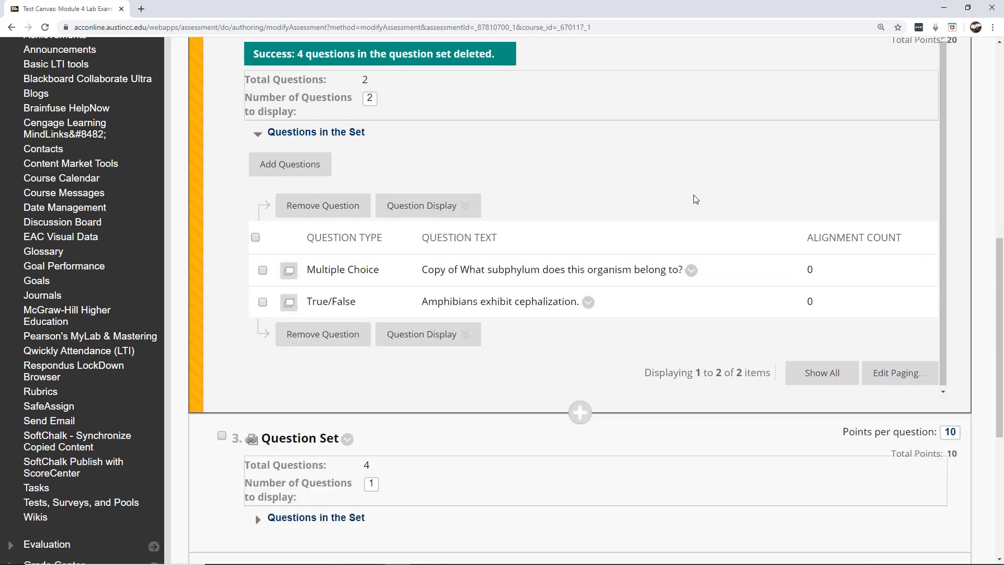
{"action": "left_click_drag", "start_coordinate": [1001, 276], "coordinate": [1002, 239]}
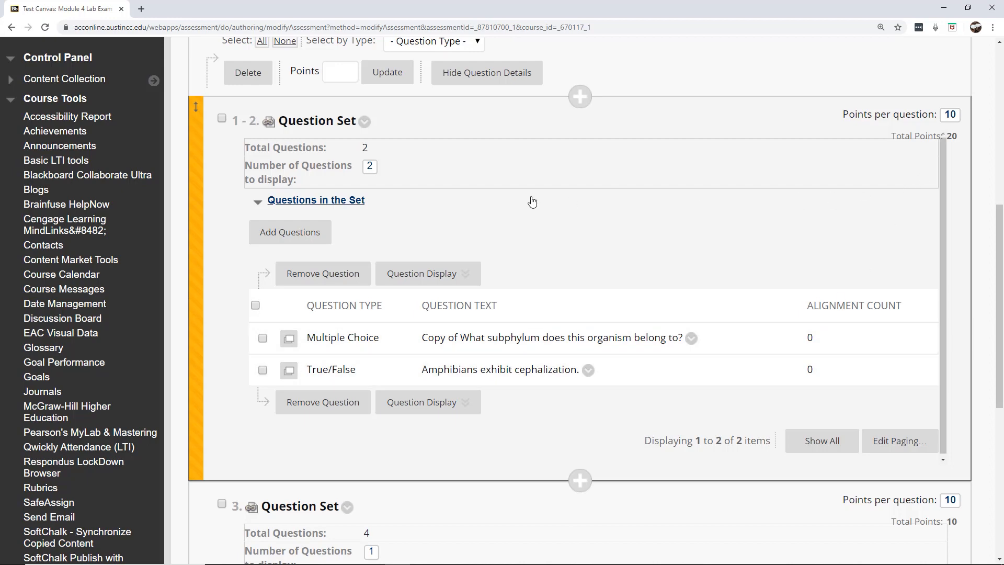
{"action": "left_click", "coordinate": [255, 204]}
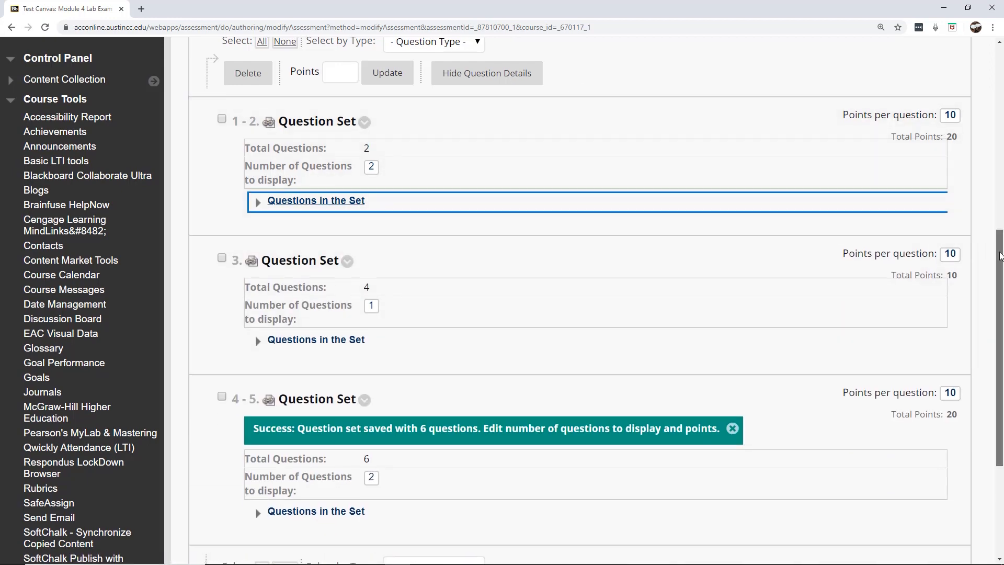
Step: Expand the questions in the second question set and display them as full text
{"action": "scroll", "coordinate": [1001, 252], "scroll_direction": "down", "scroll_amount": 2}
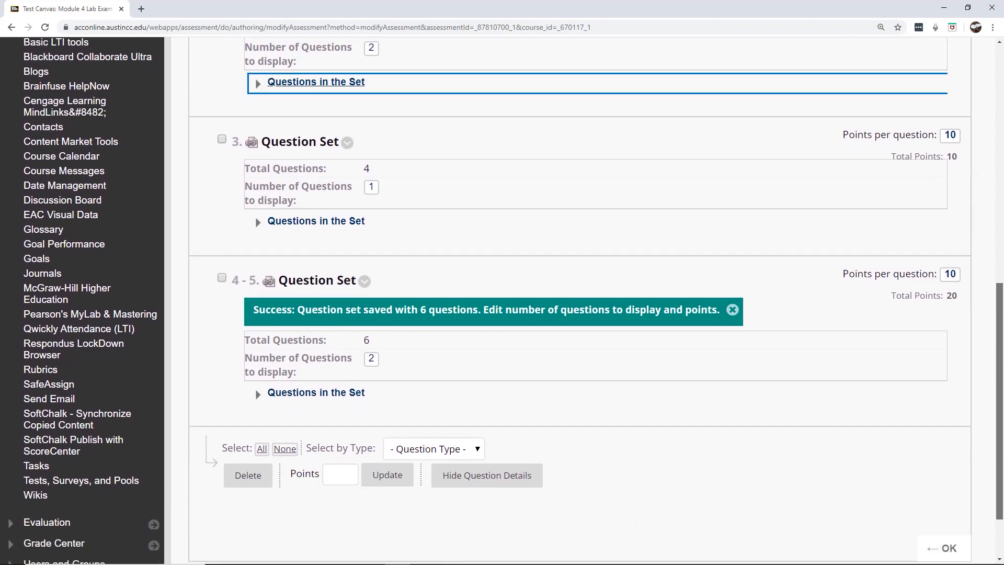
{"action": "left_click_drag", "start_coordinate": [1002, 305], "coordinate": [1002, 292]}
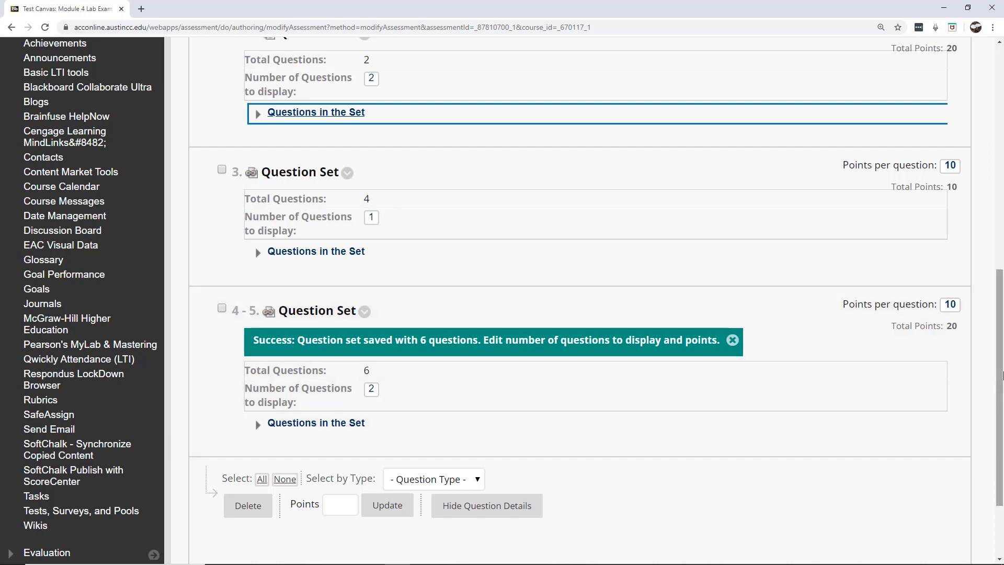
{"action": "scroll", "coordinate": [1000, 378], "scroll_direction": "up", "scroll_amount": 2}
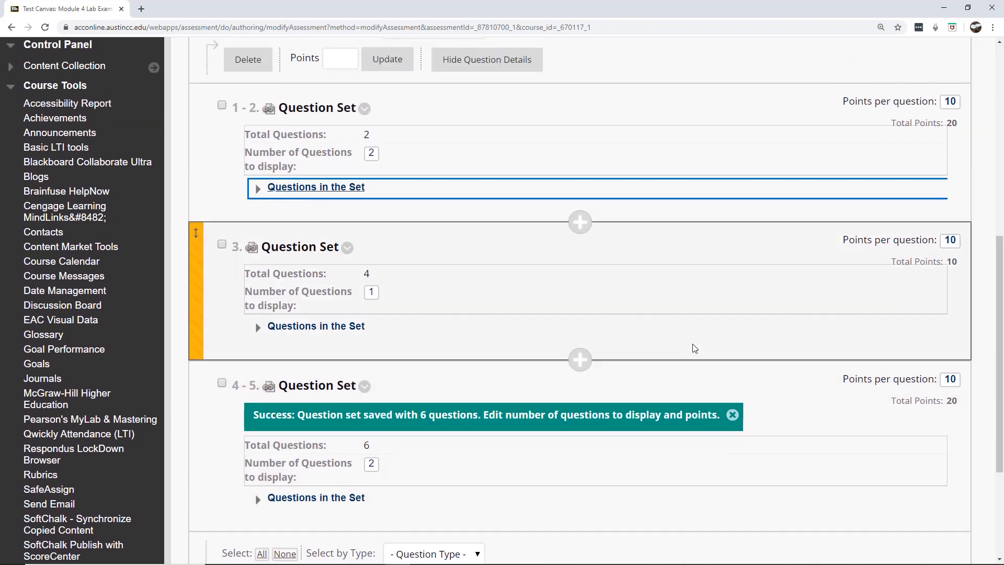
{"action": "left_click", "coordinate": [258, 327]}
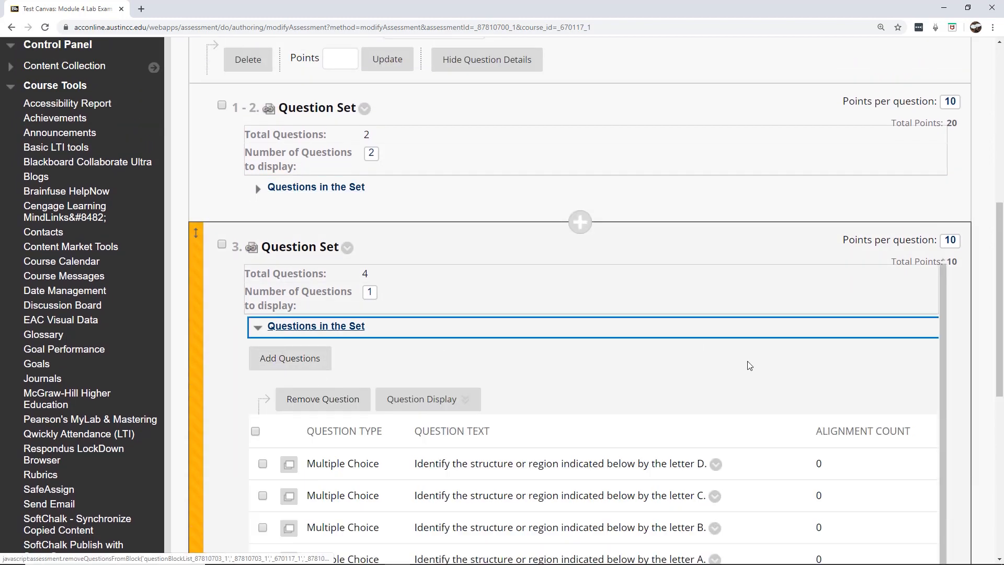
{"action": "scroll", "coordinate": [993, 253], "scroll_direction": "down", "scroll_amount": 4}
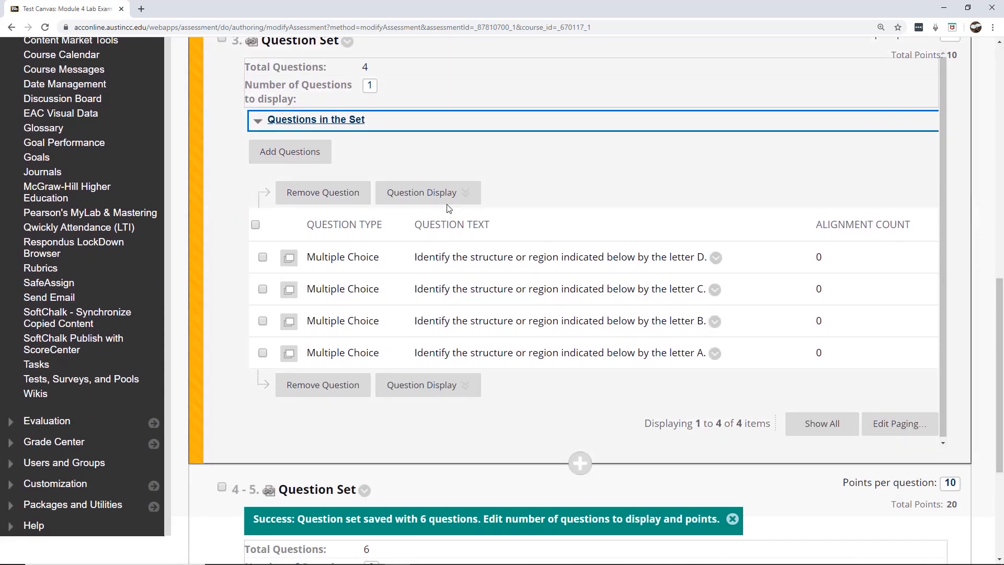
{"action": "left_click", "coordinate": [423, 193]}
{"action": "left_click", "coordinate": [413, 240]}
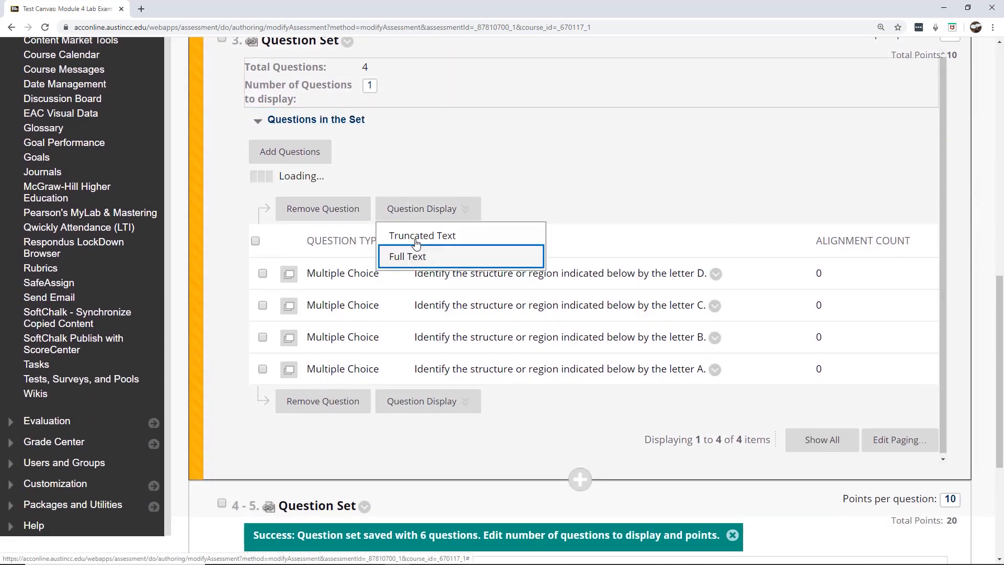
Step: Expand the last question set, display its questions as full text to check them, and collapse the list again
{"action": "left_click_drag", "start_coordinate": [1000, 199], "coordinate": [1001, 488]}
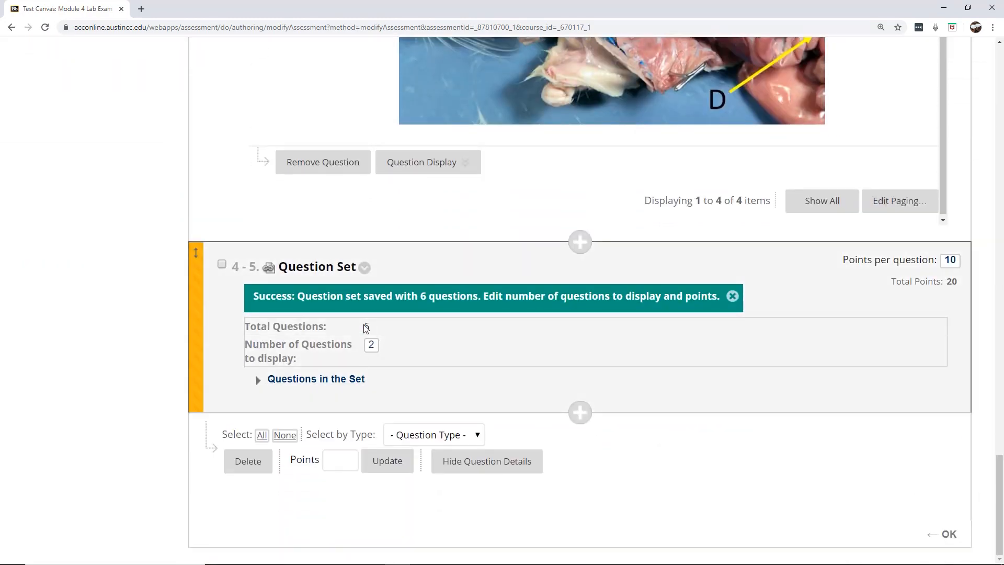
{"action": "left_click", "coordinate": [257, 381]}
{"action": "left_click", "coordinate": [418, 451]}
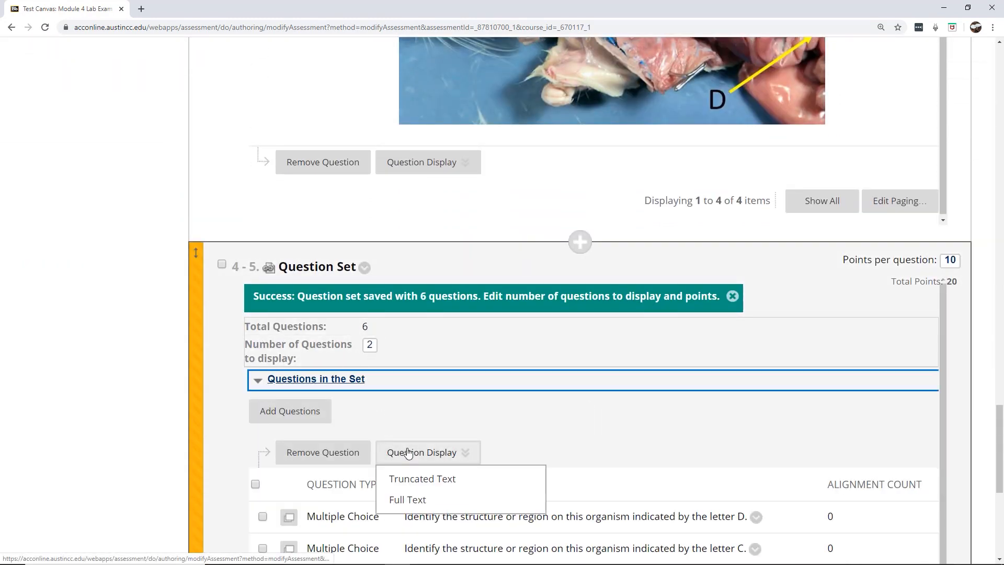
{"action": "left_click", "coordinate": [400, 499]}
{"action": "mouse_move", "coordinate": [1000, 297]}
{"action": "left_mouse_down"}
{"action": "mouse_move", "coordinate": [999, 467]}
{"action": "mouse_move", "coordinate": [998, 305]}
{"action": "left_mouse_up"}
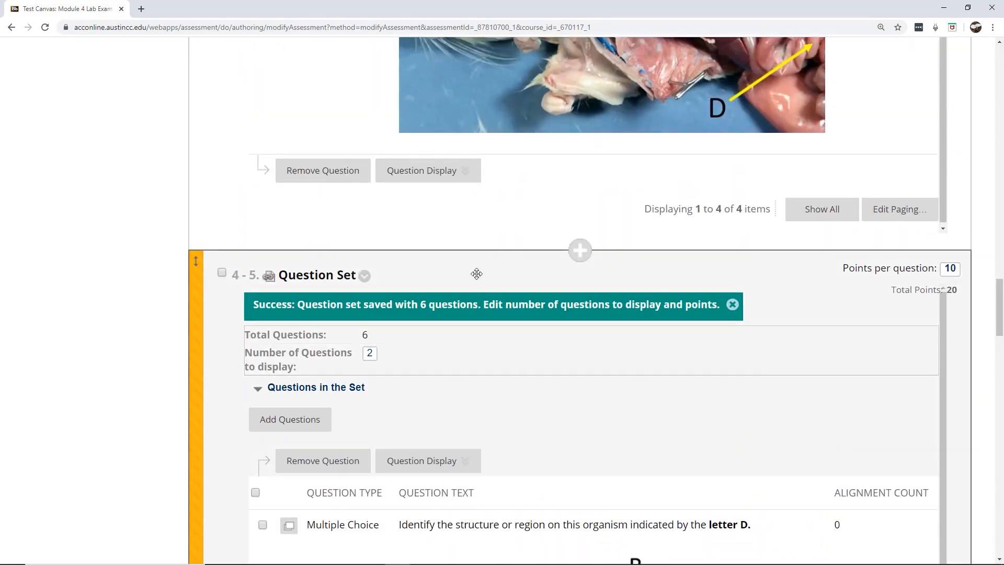
{"action": "left_click", "coordinate": [258, 386]}
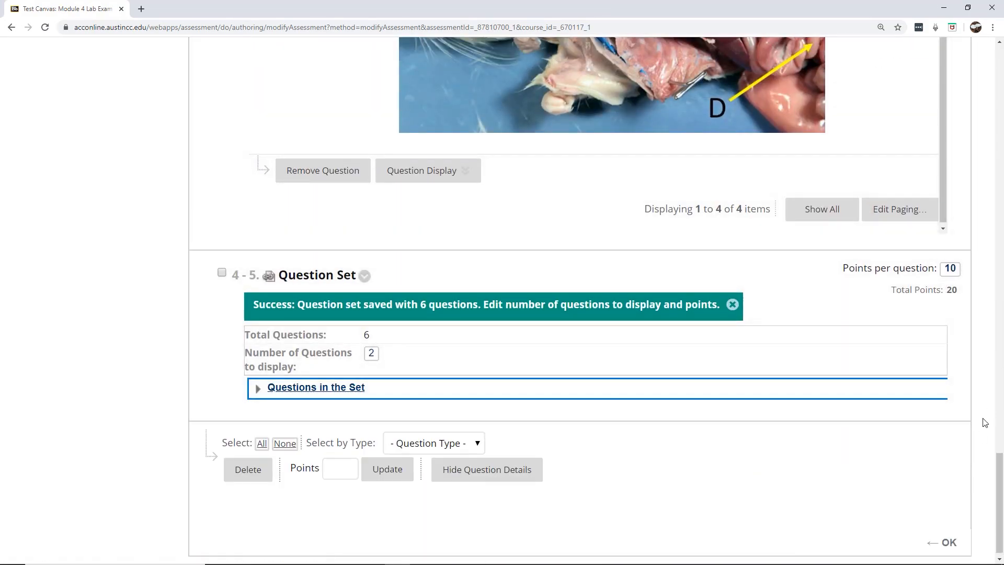
Step: Check the rat dissection questions in the second question set and collapse its question list
{"action": "left_click_drag", "start_coordinate": [999, 470], "coordinate": [1000, 196]}
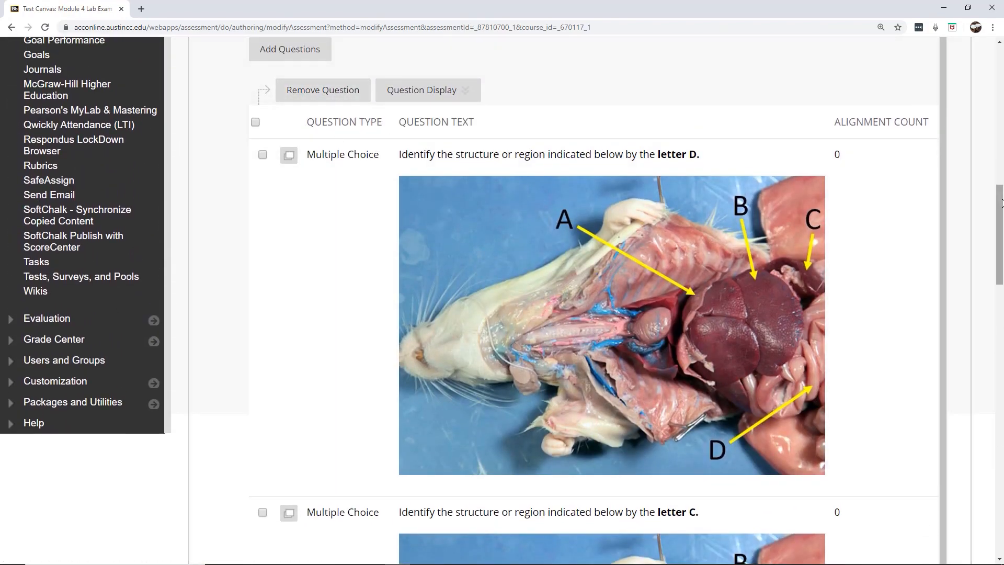
{"action": "scroll", "coordinate": [1001, 192], "scroll_direction": "up", "scroll_amount": 1}
{"action": "scroll", "coordinate": [1001, 193], "scroll_direction": "up", "scroll_amount": 5}
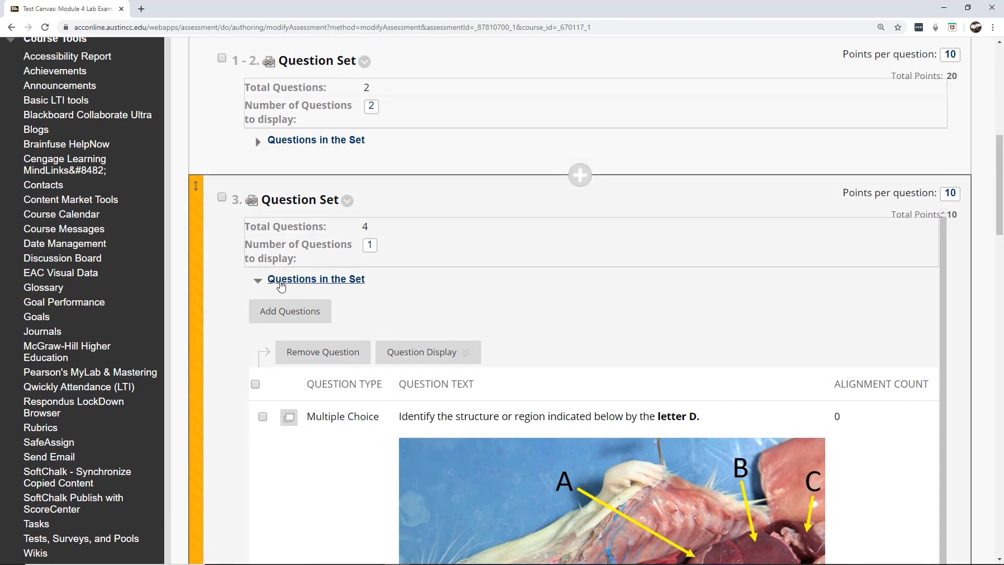
{"action": "left_click", "coordinate": [257, 281]}
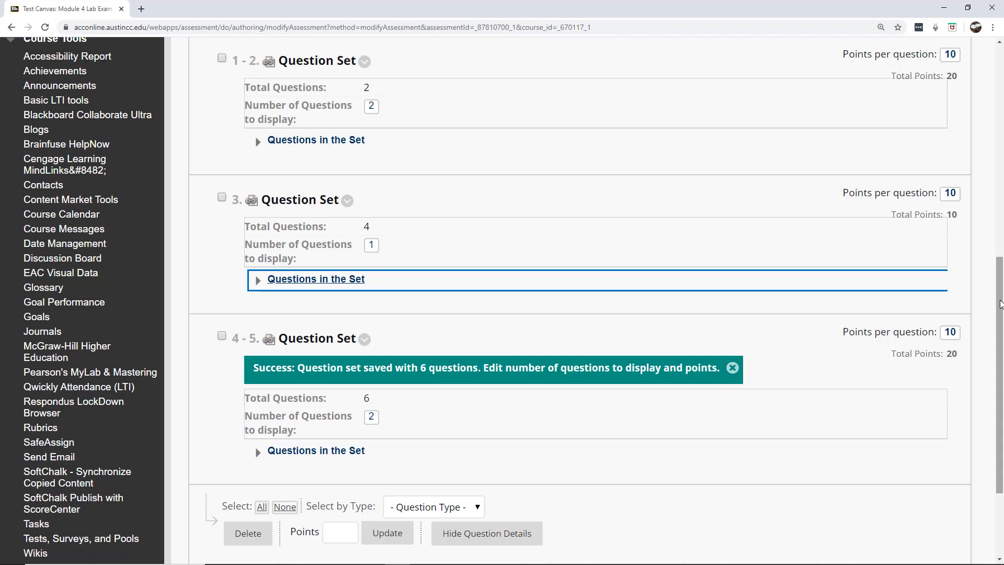
Step: Finish editing the test canvas and add the existing Module 4 Lab Exam to the Module 4 content
{"action": "left_click_drag", "start_coordinate": [999, 304], "coordinate": [1001, 346]}
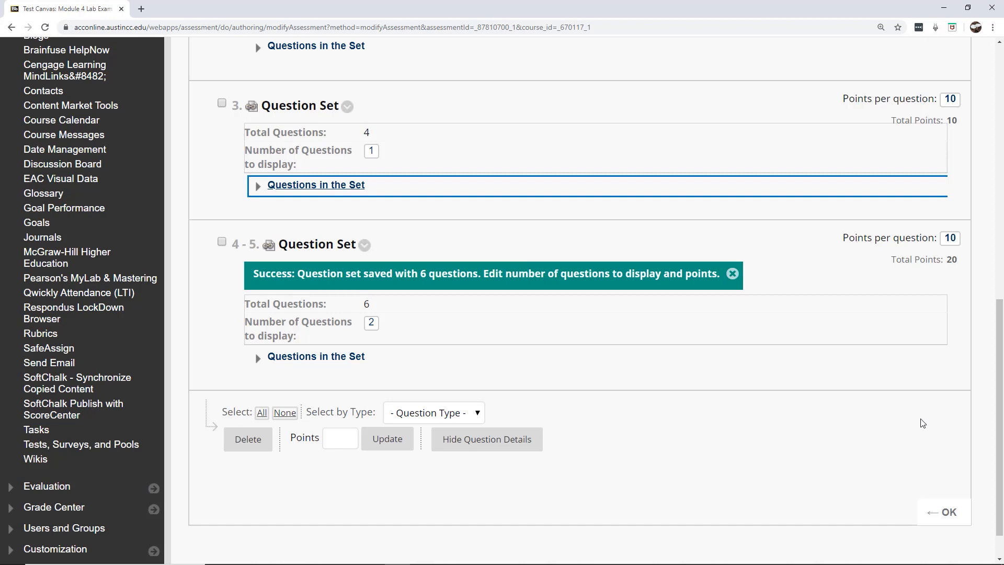
{"action": "left_click", "coordinate": [943, 514]}
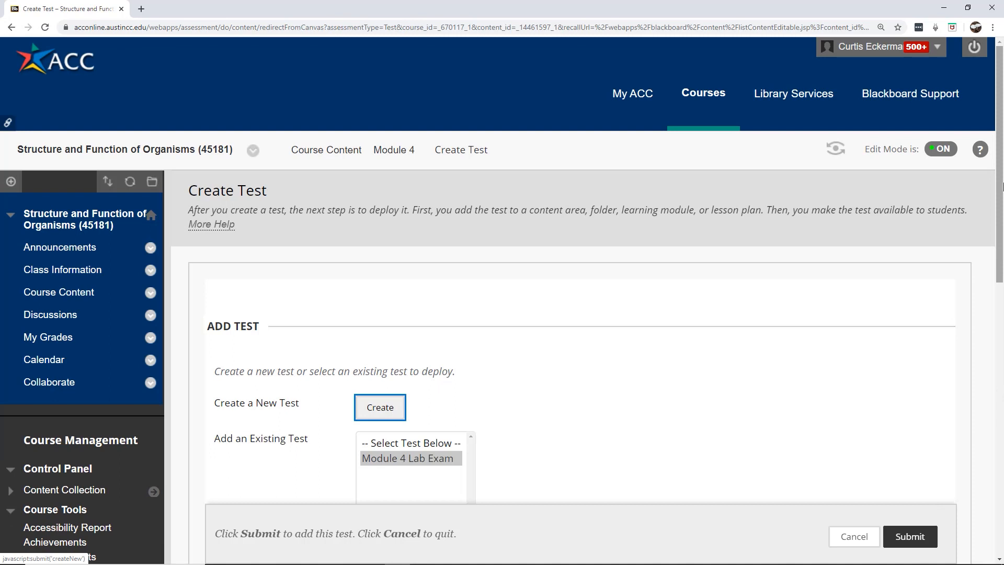
{"action": "scroll", "coordinate": [1001, 187], "scroll_direction": "down", "scroll_amount": 5}
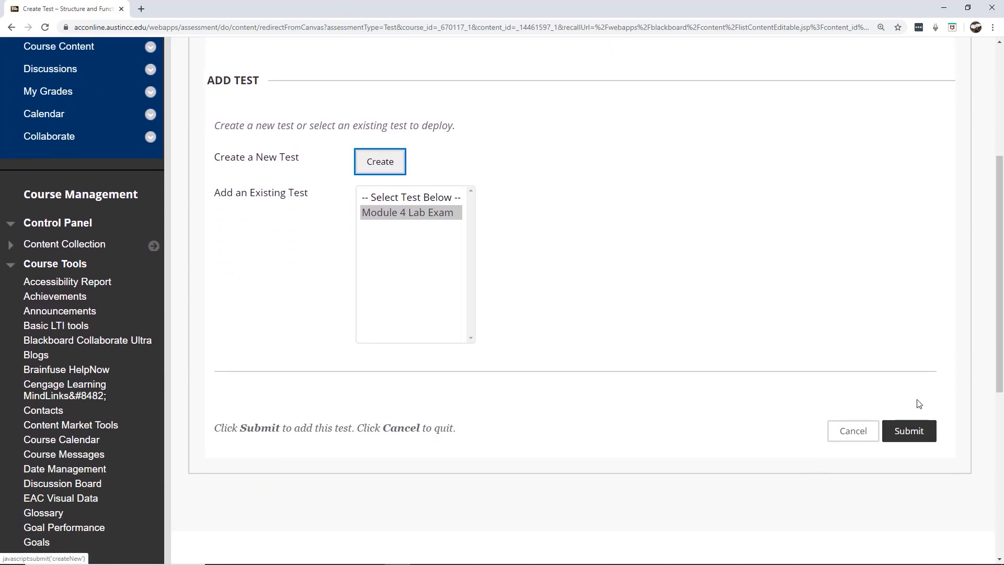
{"action": "left_click", "coordinate": [920, 435]}
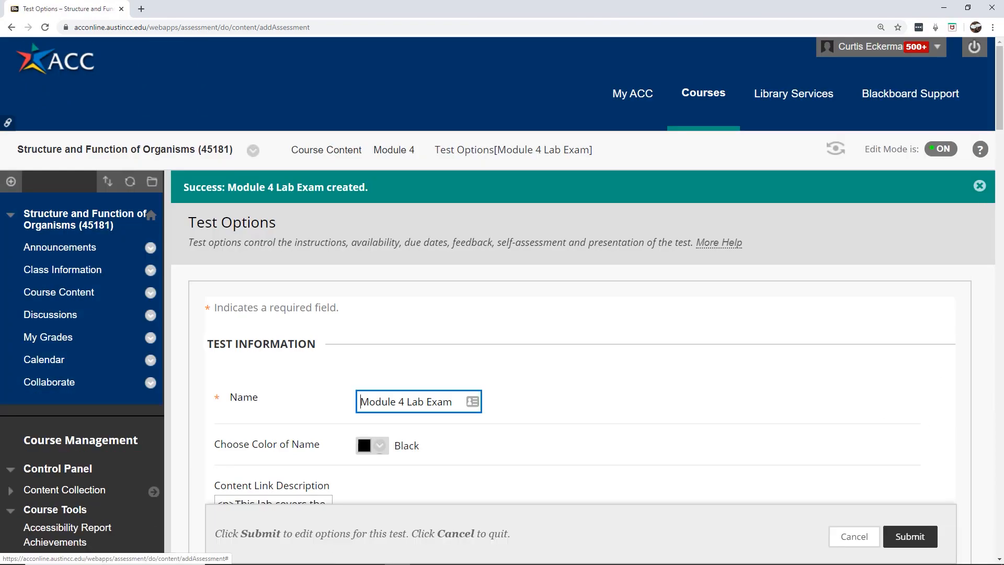
Step: In the test options, keep the exam unavailable to students and allow multiple attempts, limited to 2
{"action": "scroll", "coordinate": [1000, 159], "scroll_direction": "down", "scroll_amount": 6}
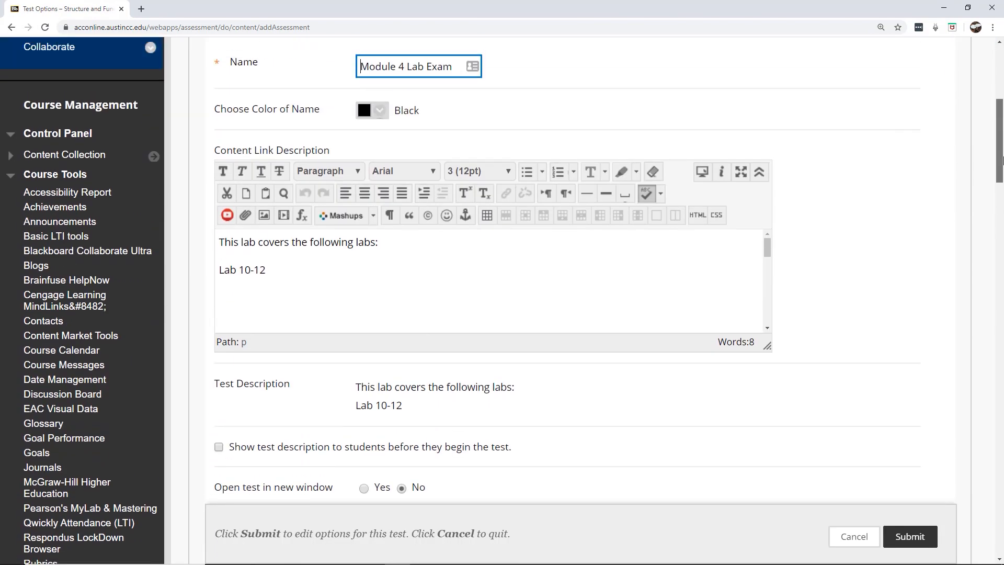
{"action": "left_click_drag", "start_coordinate": [1001, 159], "coordinate": [997, 235]}
{"action": "left_click", "coordinate": [365, 169]}
{"action": "left_click", "coordinate": [402, 169]}
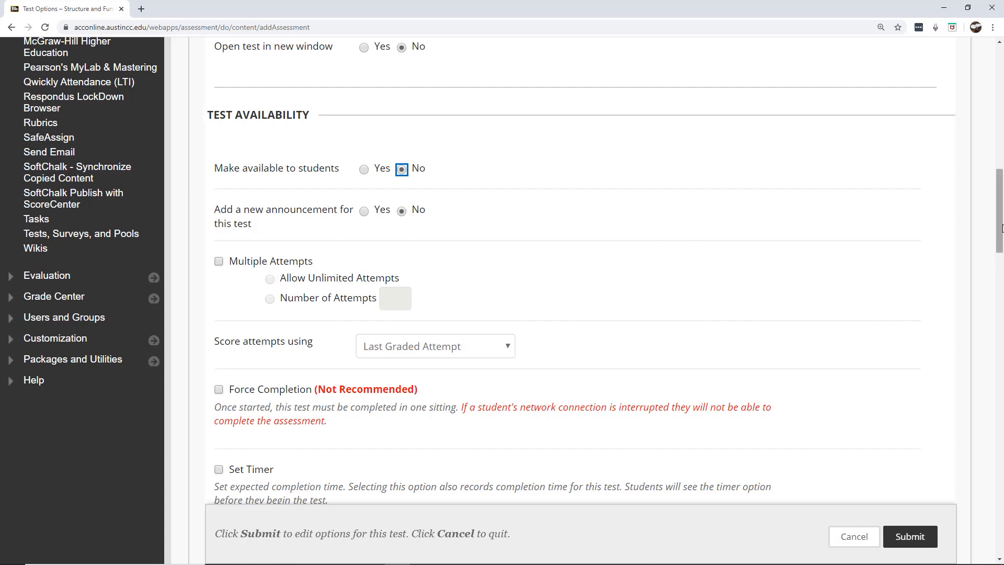
{"action": "scroll", "coordinate": [784, 219], "scroll_direction": "down", "scroll_amount": 2}
{"action": "left_click", "coordinate": [219, 170]}
{"action": "left_click", "coordinate": [270, 207]}
{"action": "left_click", "coordinate": [388, 204]}
{"action": "type", "text": "2"}
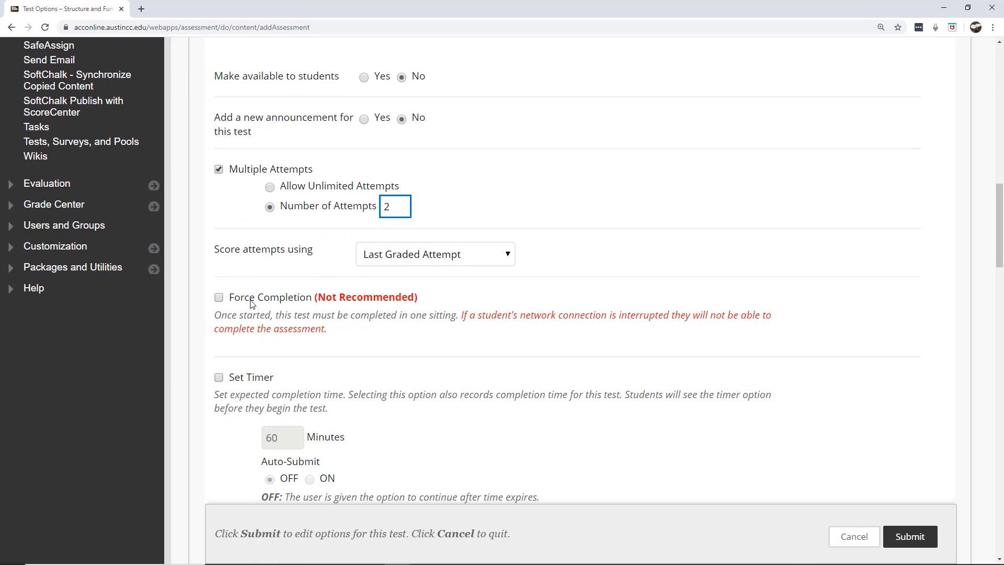
{"action": "scroll", "coordinate": [913, 234], "scroll_direction": "down", "scroll_amount": 5}
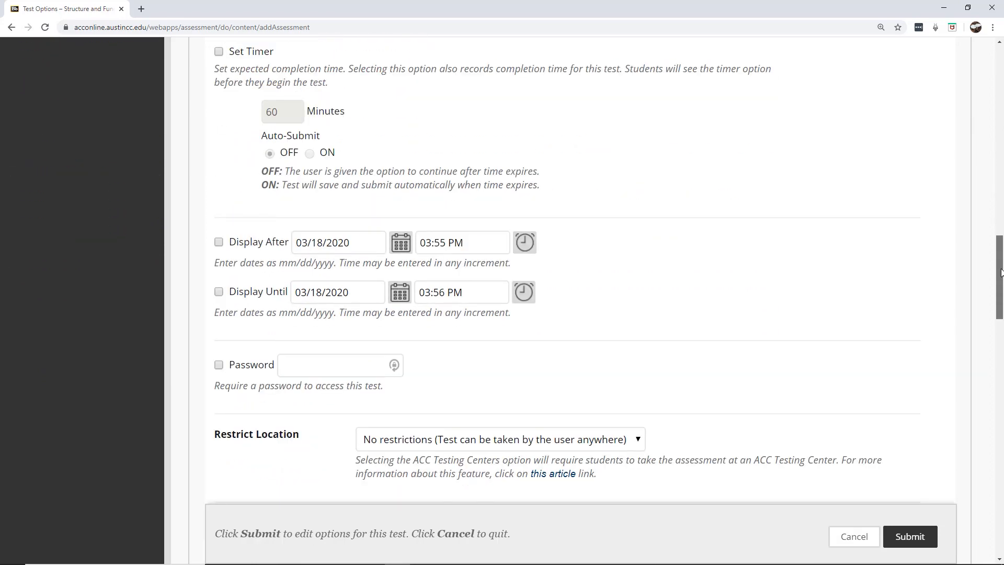
Step: Turn on the test timer and set the expected completion time to 50 minutes
{"action": "left_click", "coordinate": [219, 102]}
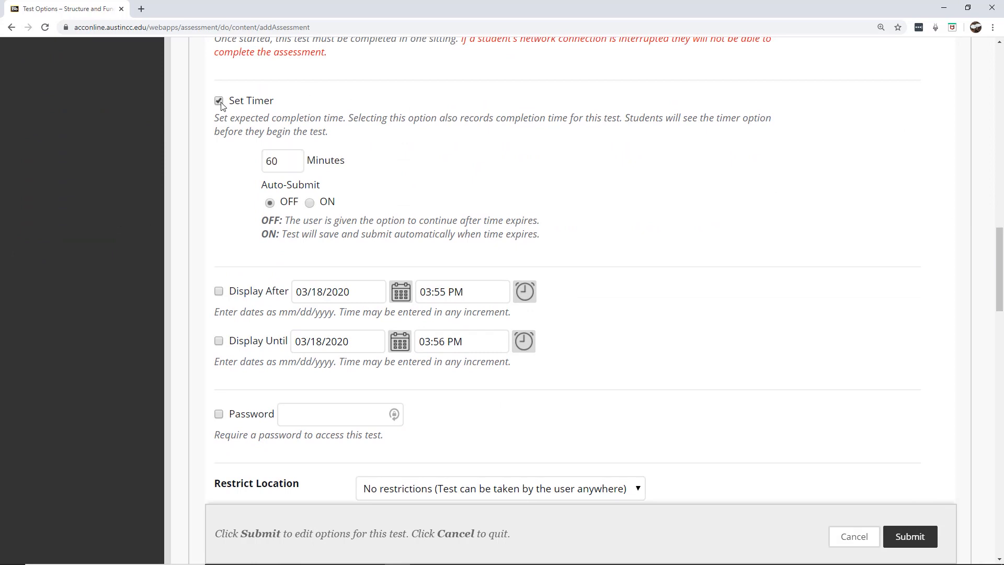
{"action": "left_click_drag", "start_coordinate": [280, 163], "coordinate": [244, 167]}
{"action": "type", "text": "50"}
{"action": "left_click", "coordinate": [376, 167]}
Step: Set the lab exam's due date to 04/12/2020
{"action": "left_click_drag", "start_coordinate": [1001, 246], "coordinate": [1001, 364]}
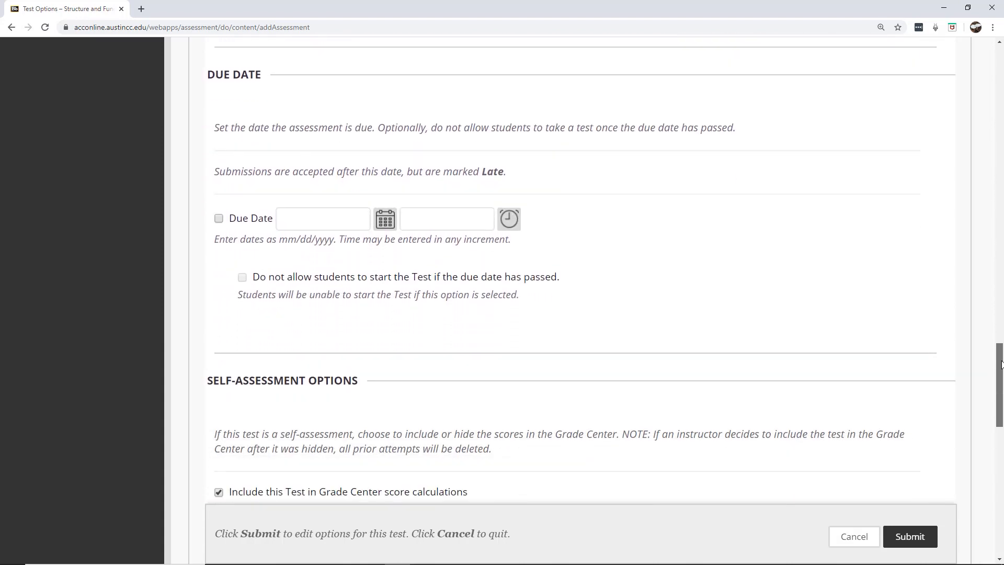
{"action": "left_click", "coordinate": [379, 224]}
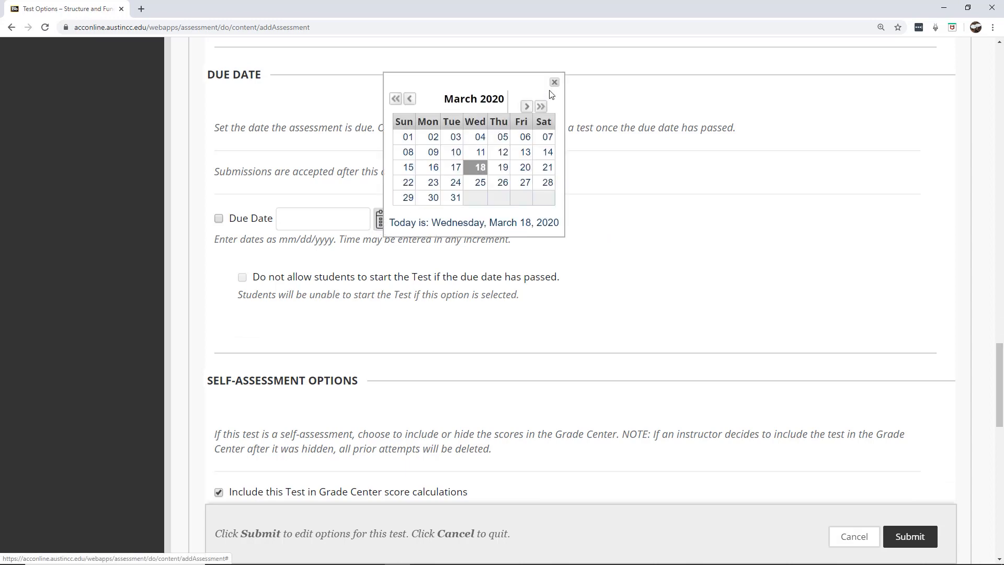
{"action": "left_click", "coordinate": [526, 106]}
{"action": "left_click", "coordinate": [414, 171]}
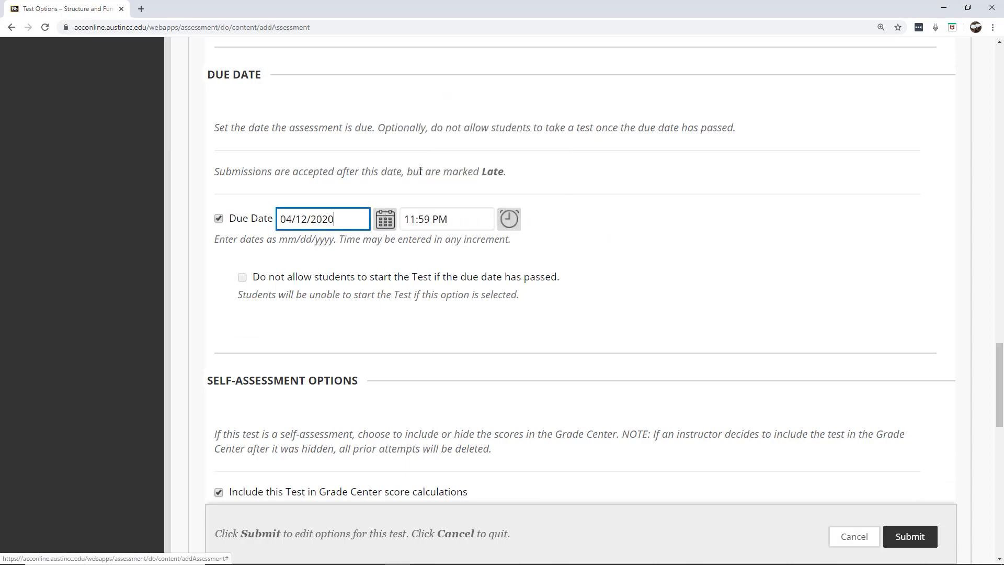
Step: Show students all answers, correct answers and submitted answers after the due date, and submit the test options
{"action": "left_click_drag", "start_coordinate": [1001, 360], "coordinate": [1001, 450]}
{"action": "left_click", "coordinate": [349, 291]}
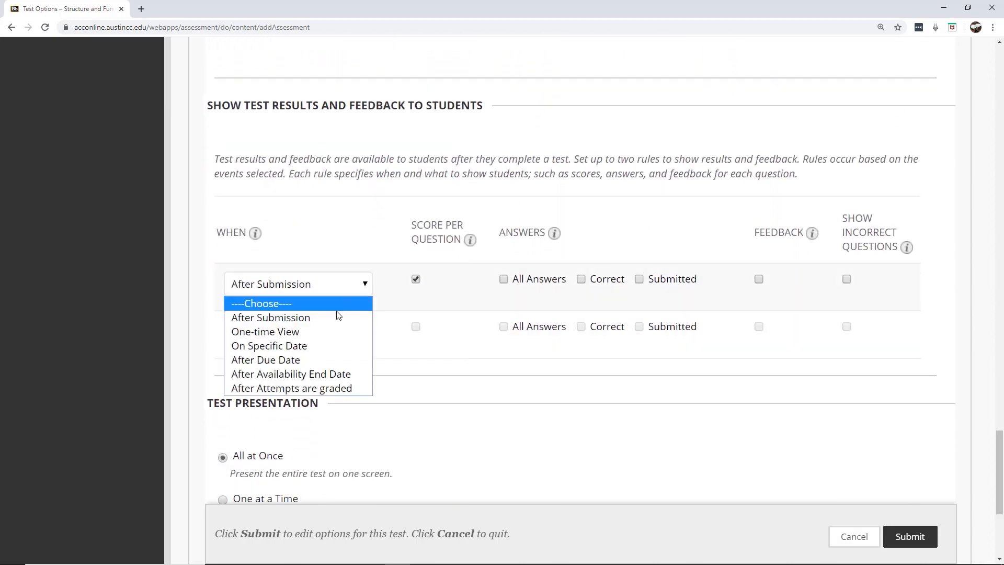
{"action": "left_click", "coordinate": [343, 359]}
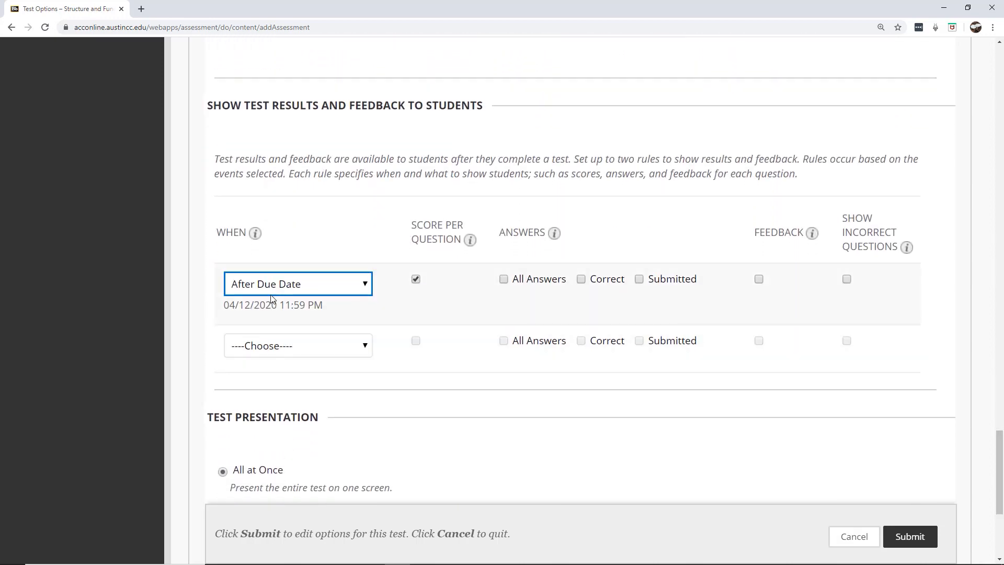
{"action": "left_click", "coordinate": [504, 281]}
{"action": "left_click", "coordinate": [582, 280]}
{"action": "left_click", "coordinate": [639, 280]}
{"action": "left_click_drag", "start_coordinate": [999, 471], "coordinate": [999, 510]}
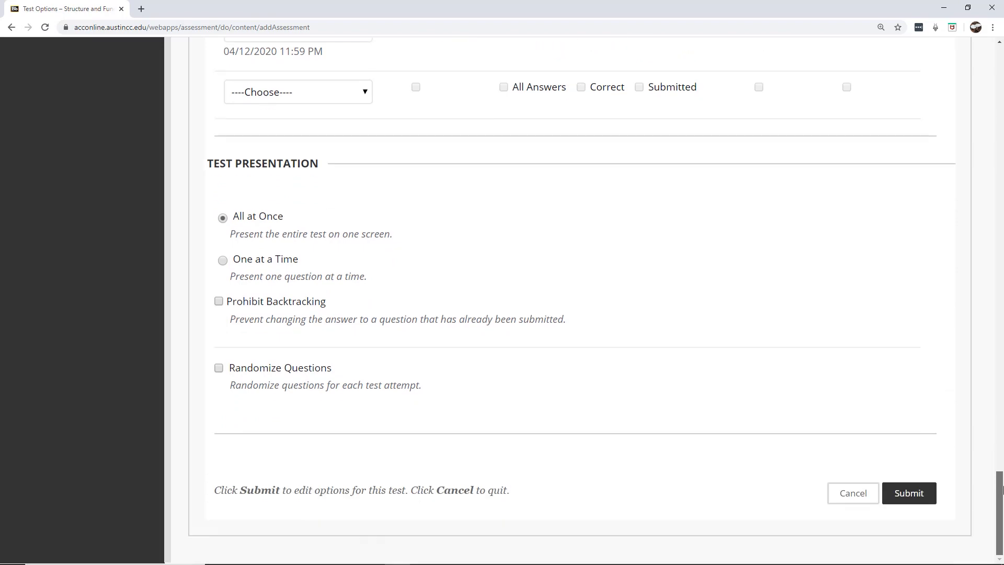
{"action": "left_click", "coordinate": [907, 495]}
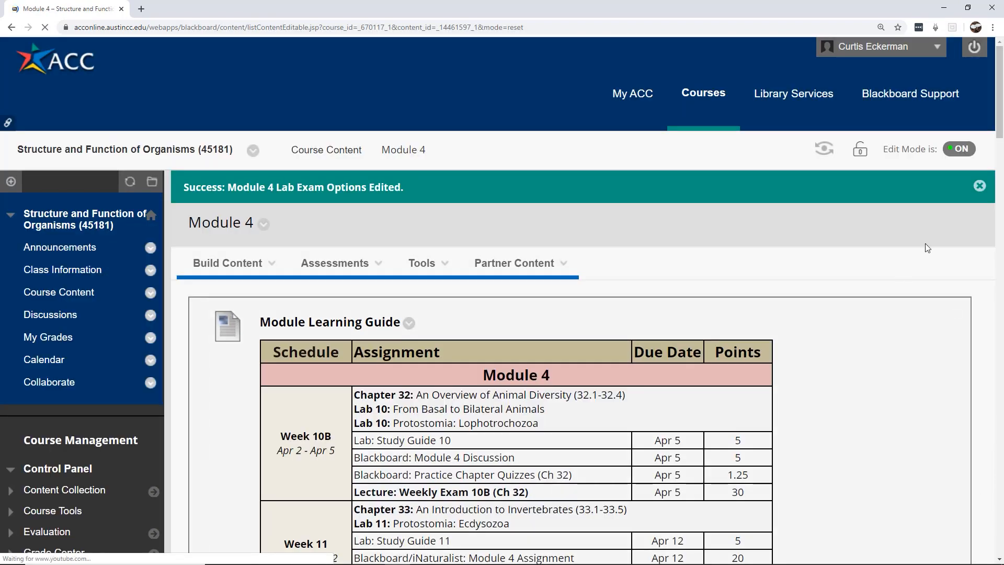
Step: Delete the empty Module Lab Exam placeholder item from the Module 4 content
{"action": "left_click_drag", "start_coordinate": [999, 91], "coordinate": [1001, 512]}
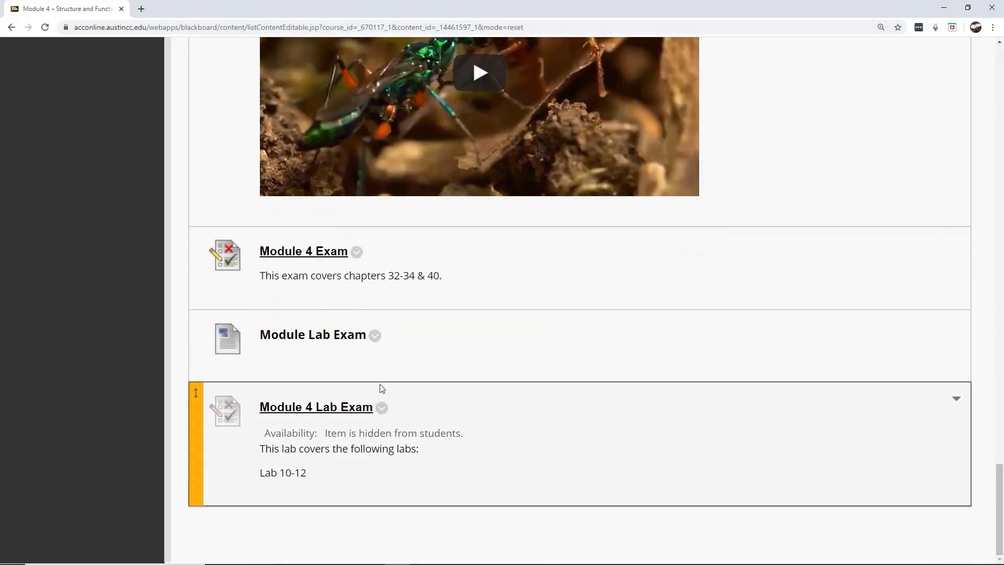
{"action": "left_click", "coordinate": [375, 335]}
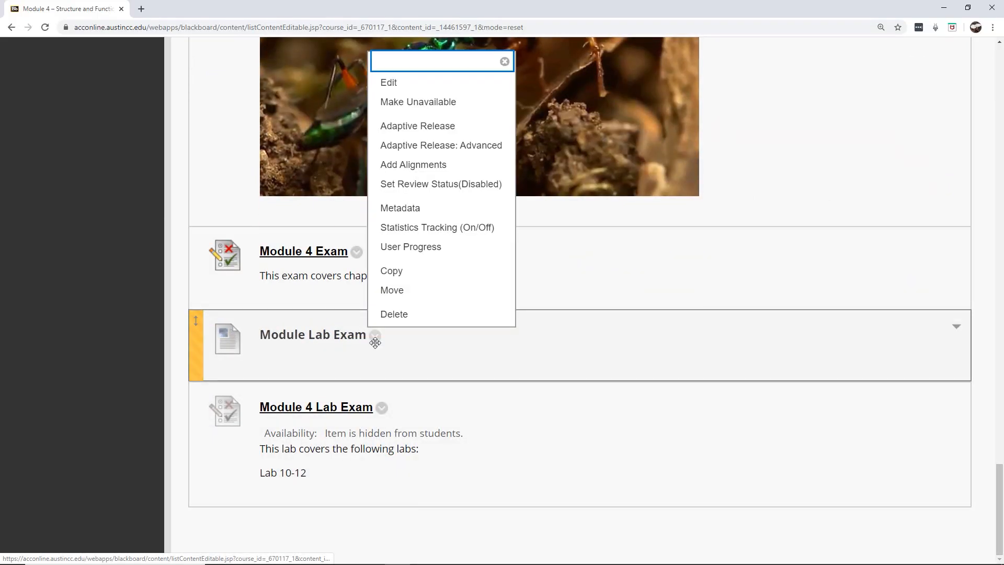
{"action": "left_click", "coordinate": [396, 312]}
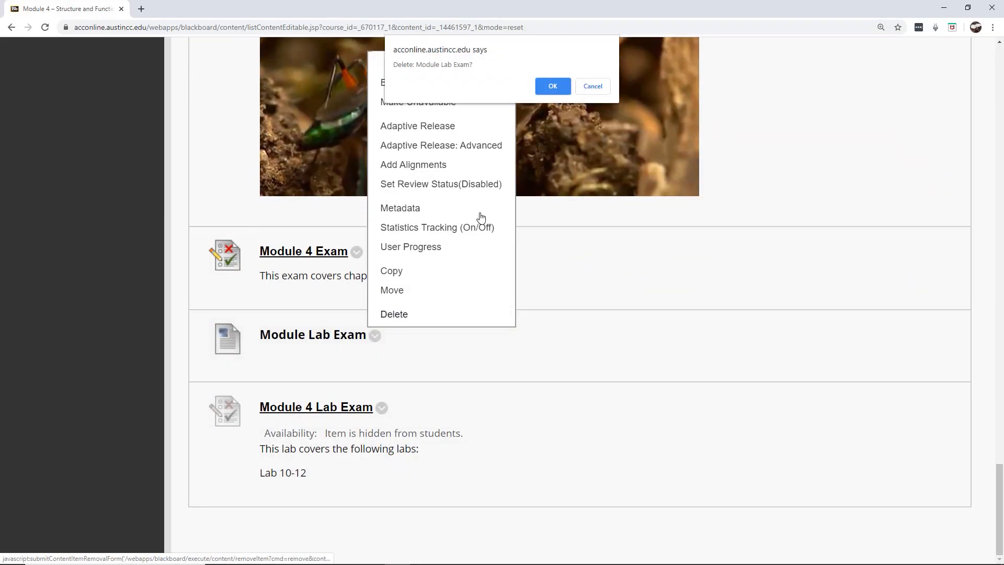
{"action": "left_click", "coordinate": [552, 86]}
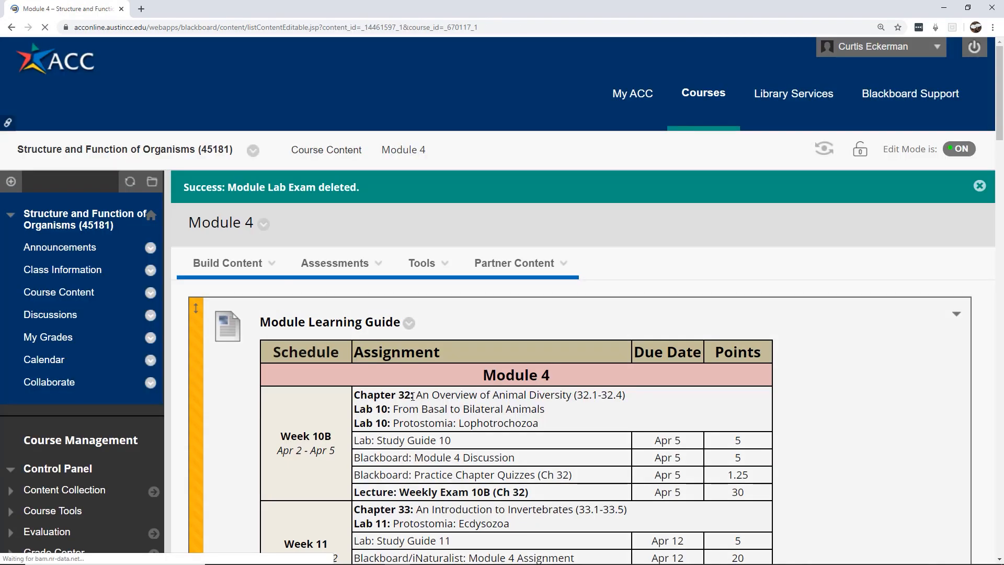
Step: Open the Module 4 Lab Exam for editing and review the points and number of questions displayed in its question sets
{"action": "left_click_drag", "start_coordinate": [1000, 114], "coordinate": [1000, 533]}
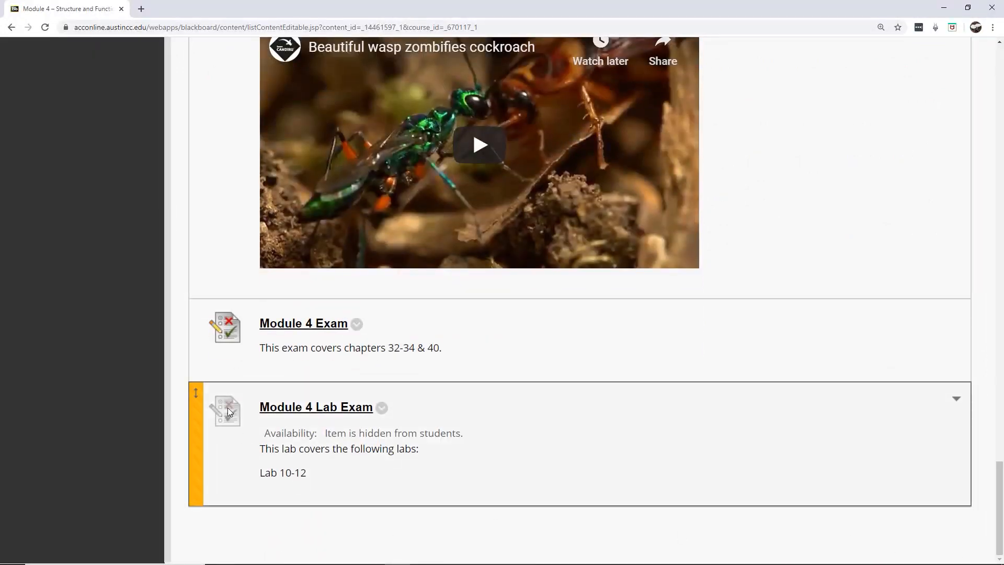
{"action": "left_click", "coordinate": [384, 411]}
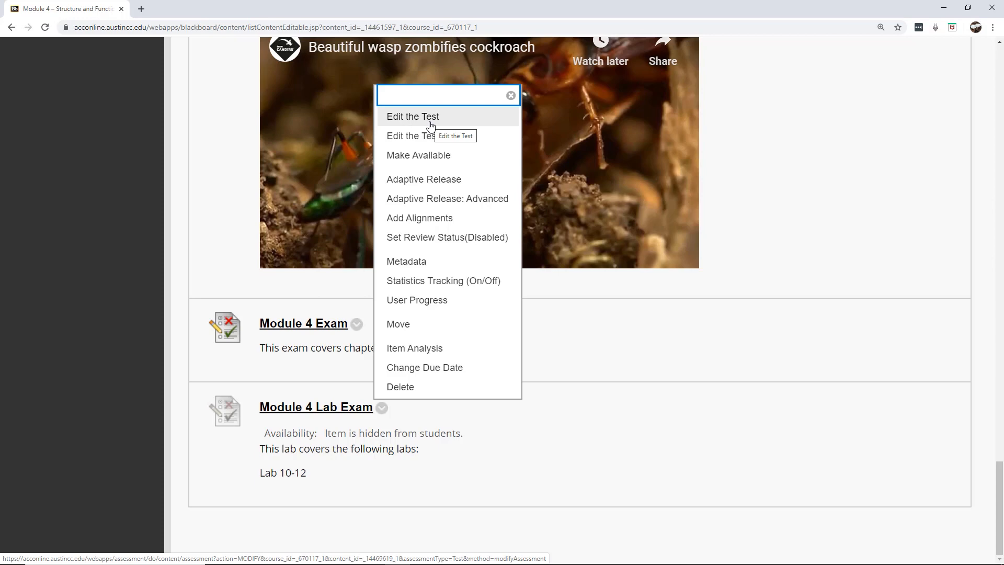
{"action": "left_click", "coordinate": [430, 121]}
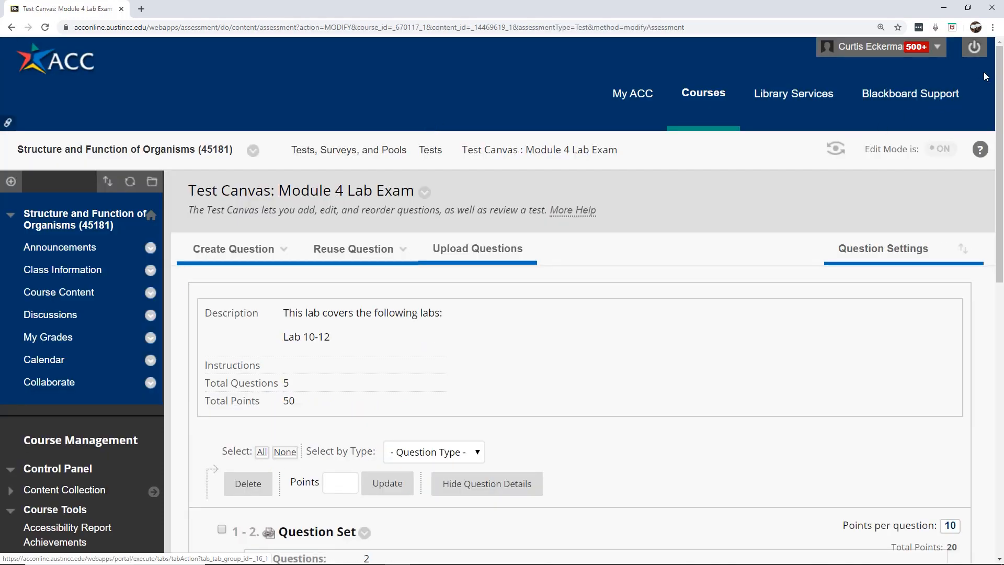
{"action": "left_click_drag", "start_coordinate": [999, 77], "coordinate": [1000, 275]}
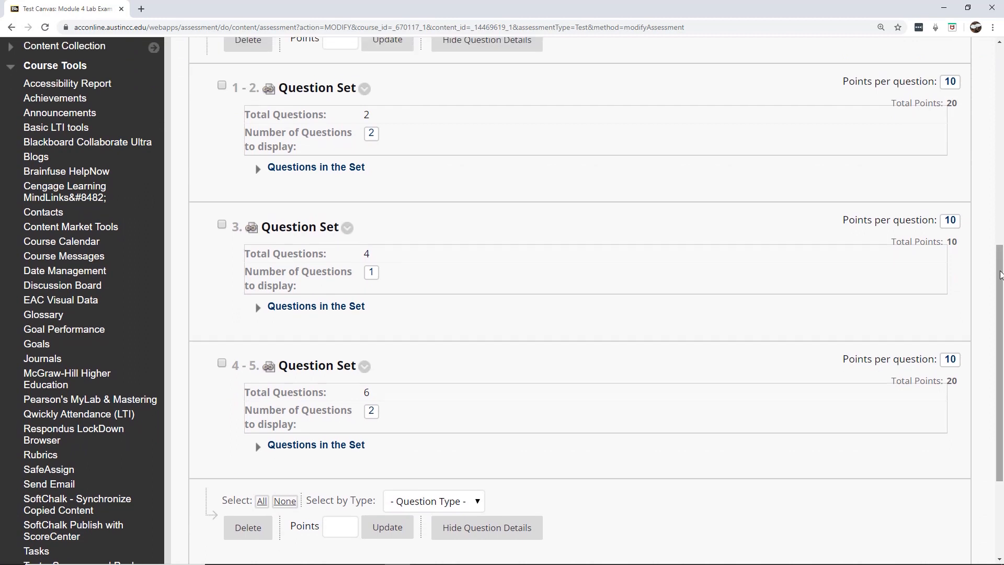
{"action": "left_click_drag", "start_coordinate": [1000, 275], "coordinate": [1000, 321]}
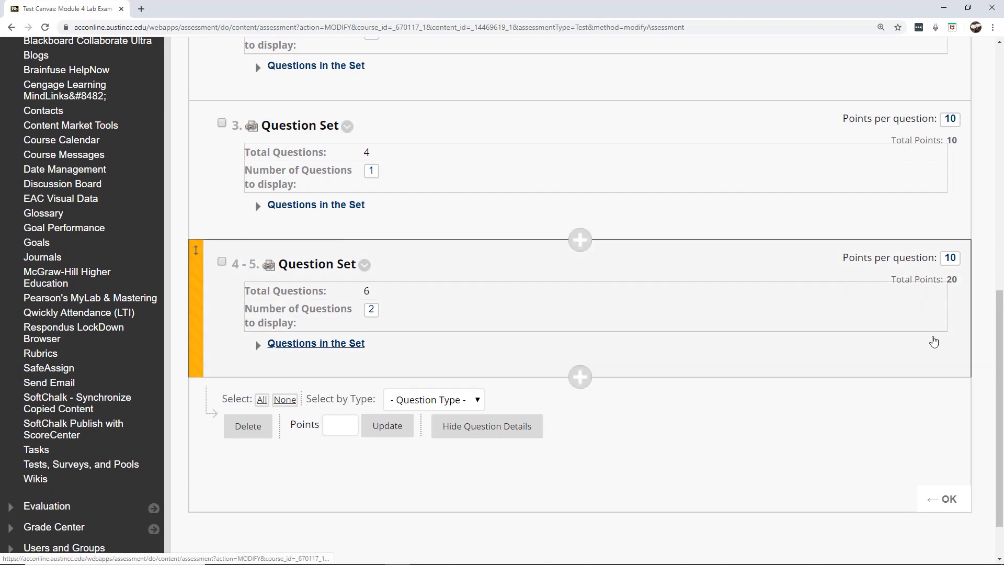
{"action": "left_click_drag", "start_coordinate": [1001, 321], "coordinate": [1001, 185]}
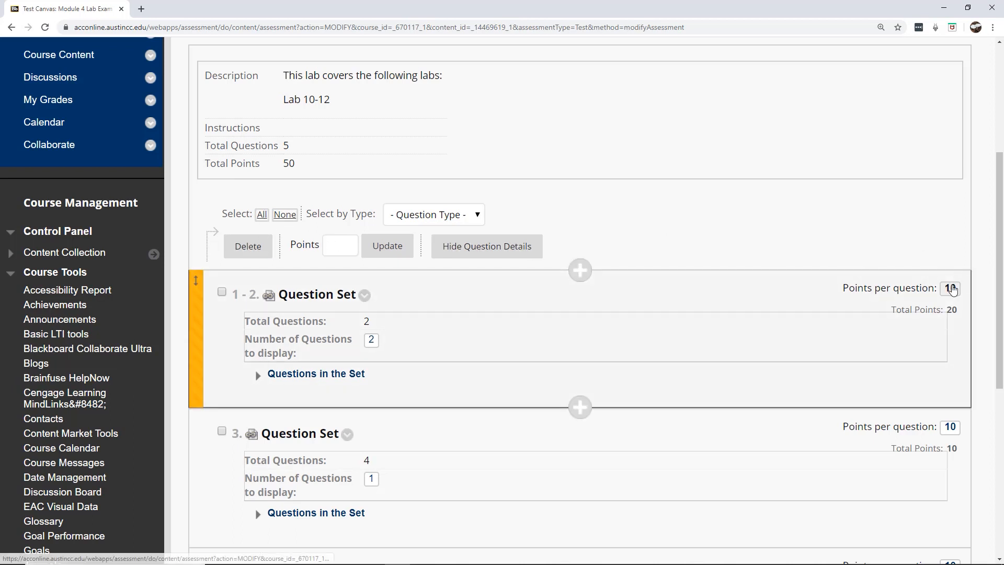
Step: Inspect the points settings for the first question set and for all sets selected together, and close the test canvas without changing them
{"action": "left_click", "coordinate": [949, 289]}
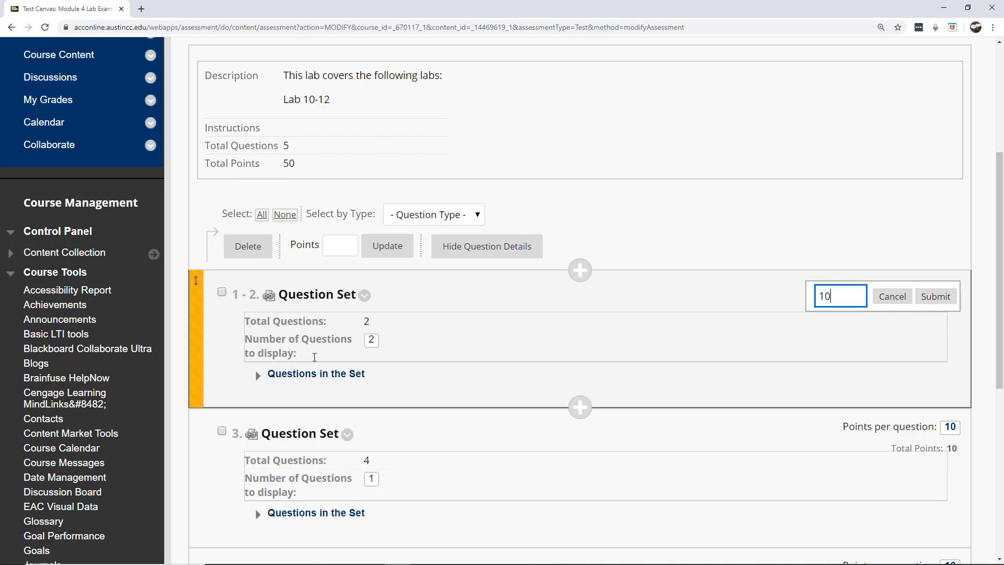
{"action": "left_click", "coordinate": [897, 295]}
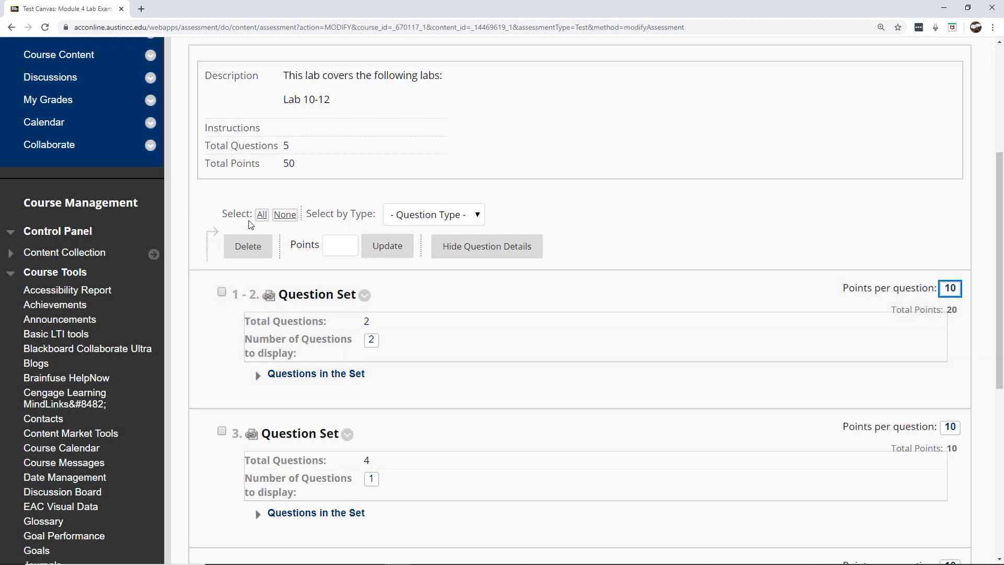
{"action": "left_click", "coordinate": [261, 214]}
{"action": "left_click", "coordinate": [335, 242]}
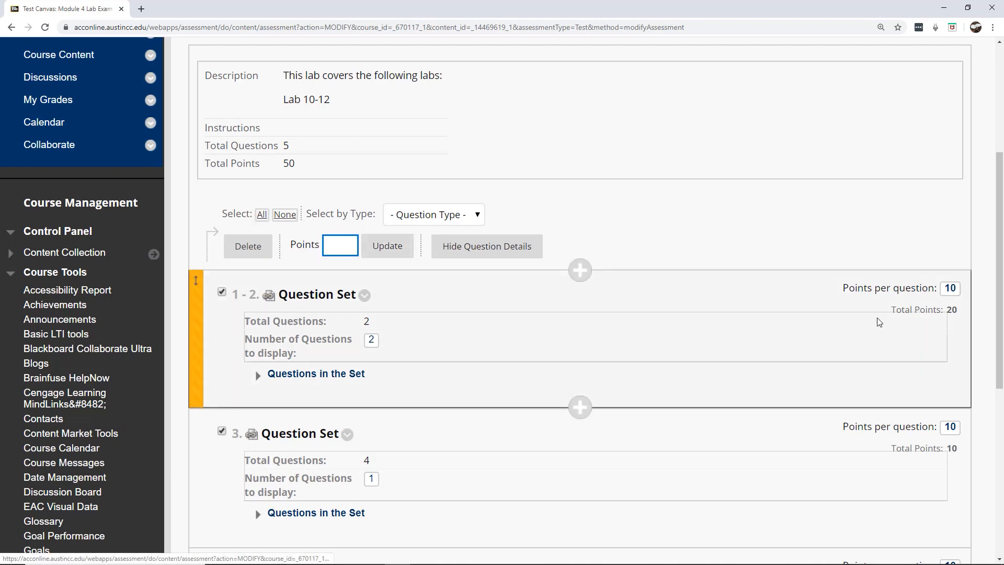
{"action": "scroll", "coordinate": [976, 441], "scroll_direction": "down", "scroll_amount": 7}
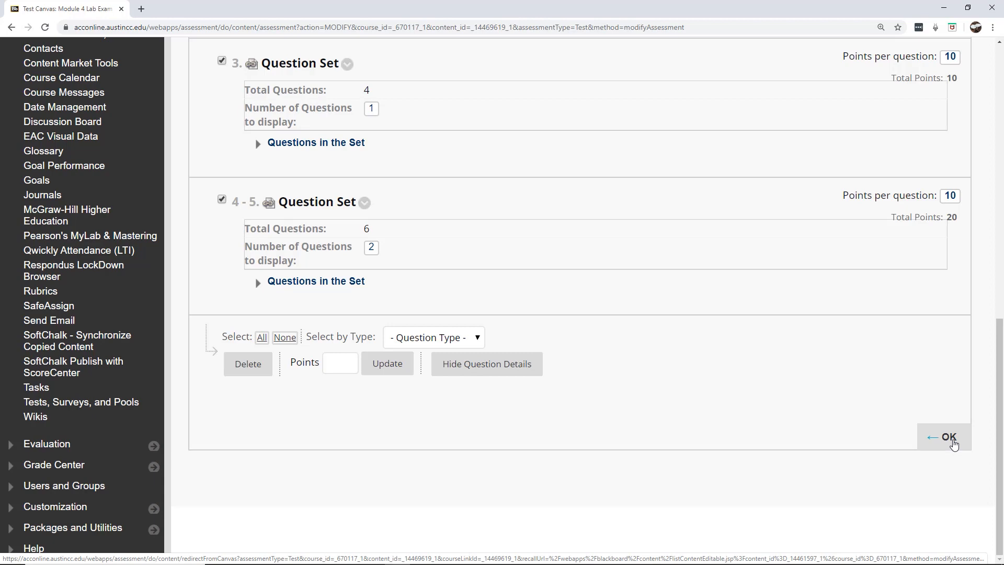
{"action": "left_click", "coordinate": [948, 438]}
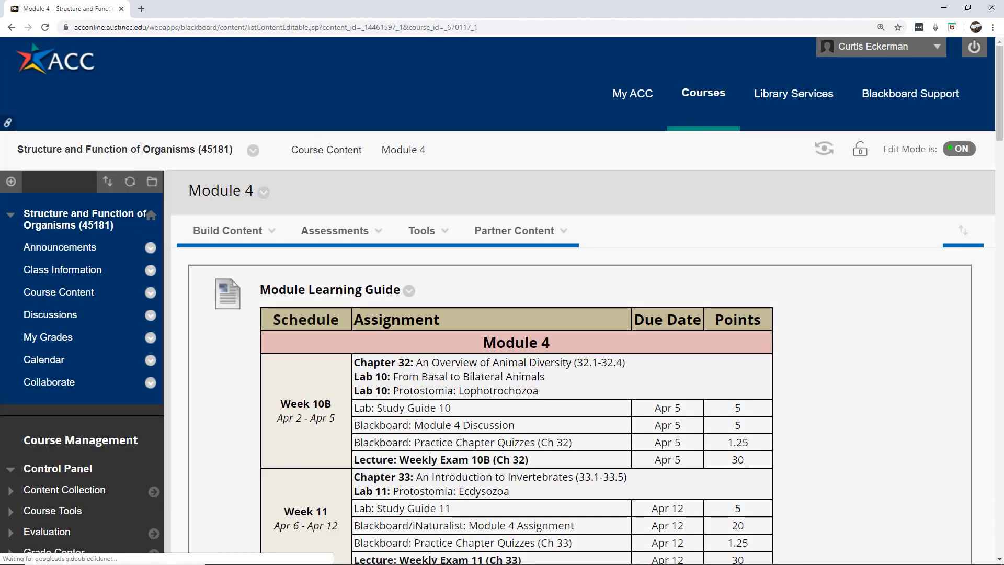